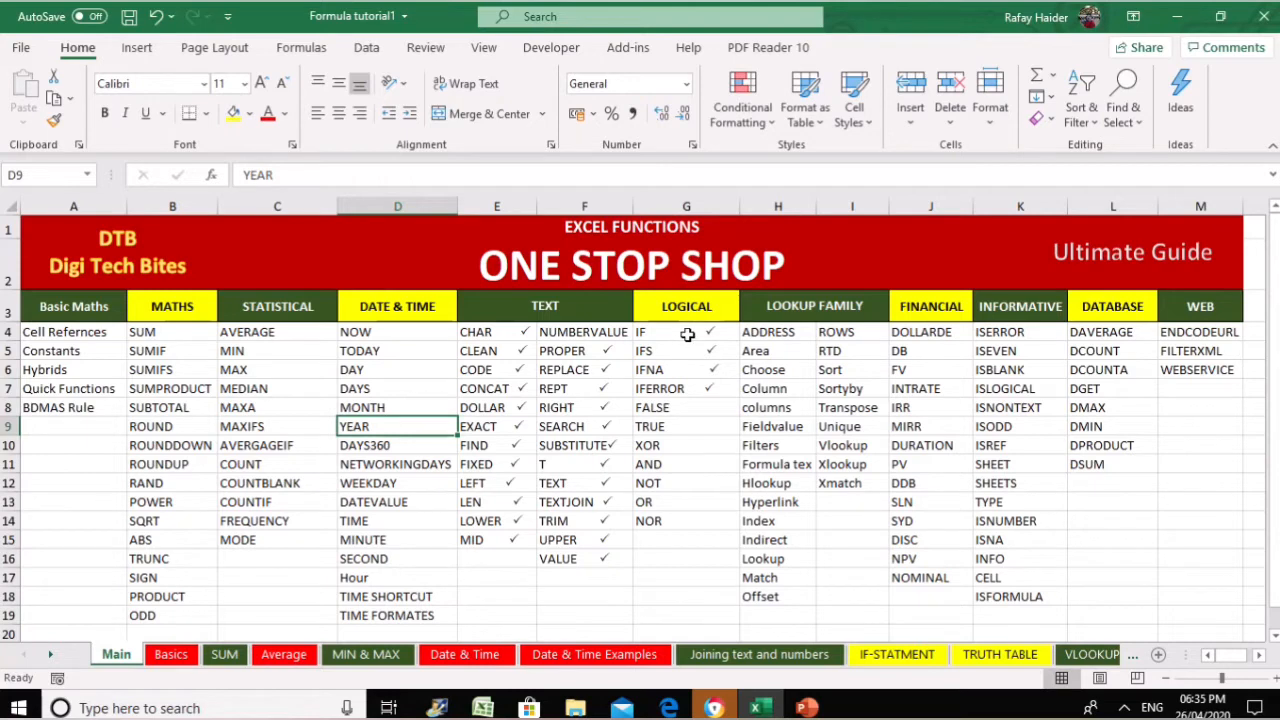
# Review the LOGICAL functions listed on the Main sheet, from IF to IFERROR and from XOR to NOR
pyautogui.click(688, 335)
pyautogui.click(686, 352)
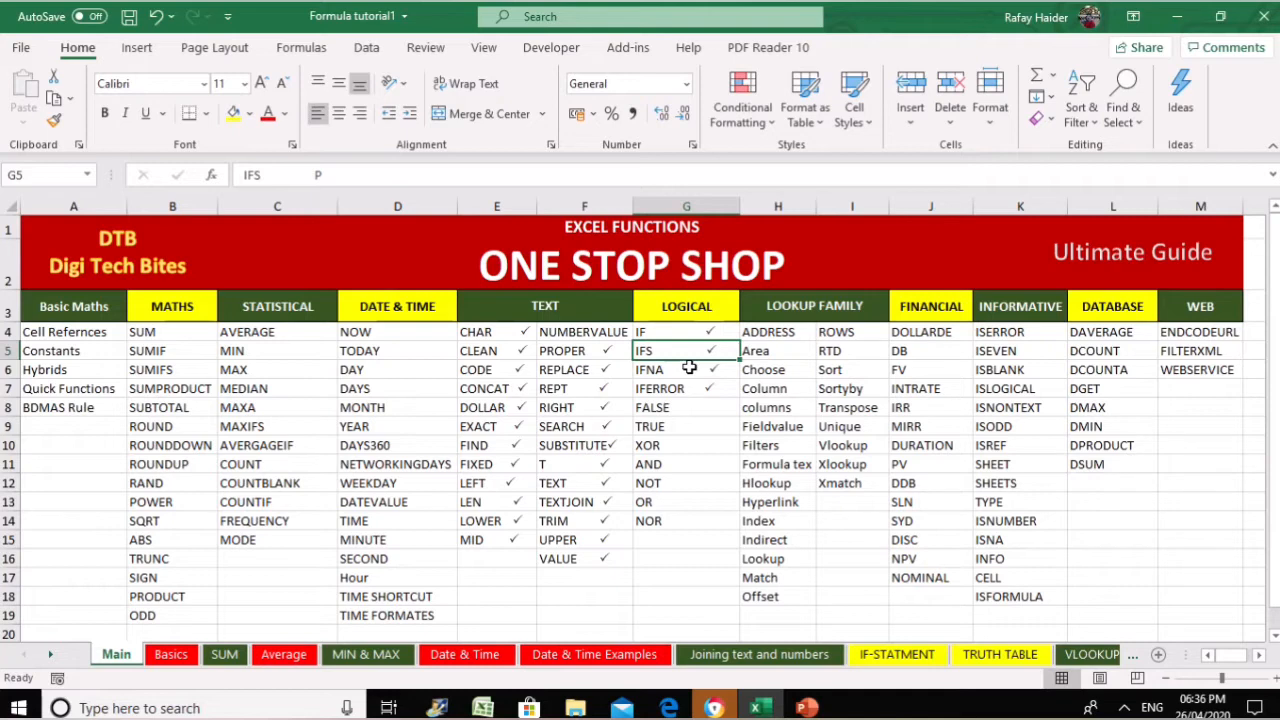
pyautogui.click(678, 445)
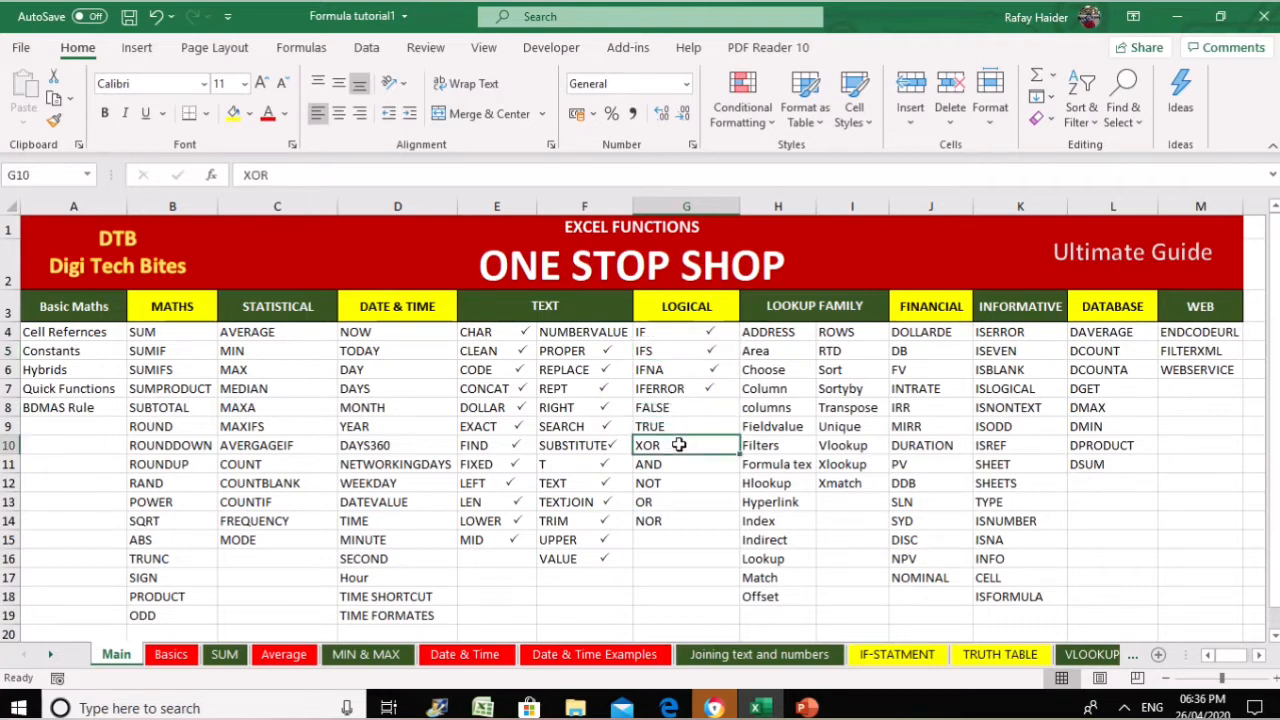
pyautogui.moveTo(678, 445); pyautogui.dragTo(685, 520)
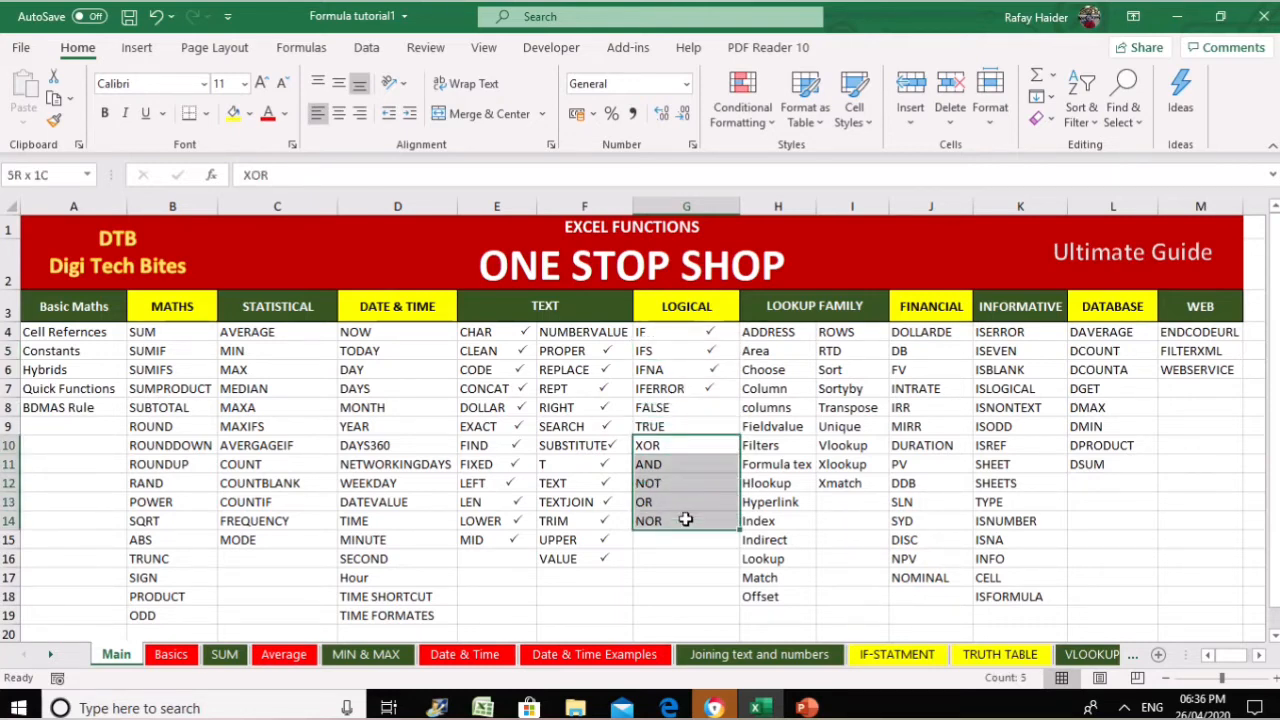
pyautogui.moveTo(685, 520); pyautogui.dragTo(685, 520)
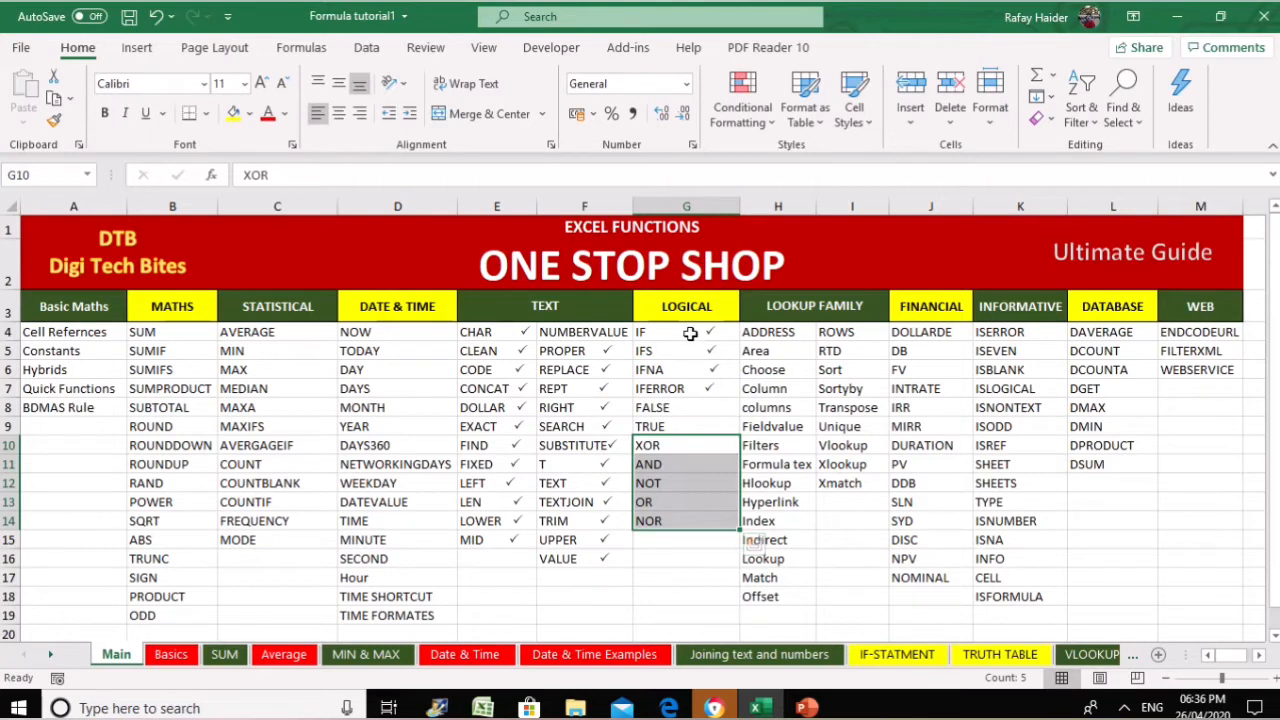
pyautogui.click(690, 334)
pyautogui.moveTo(690, 334); pyautogui.dragTo(690, 390)
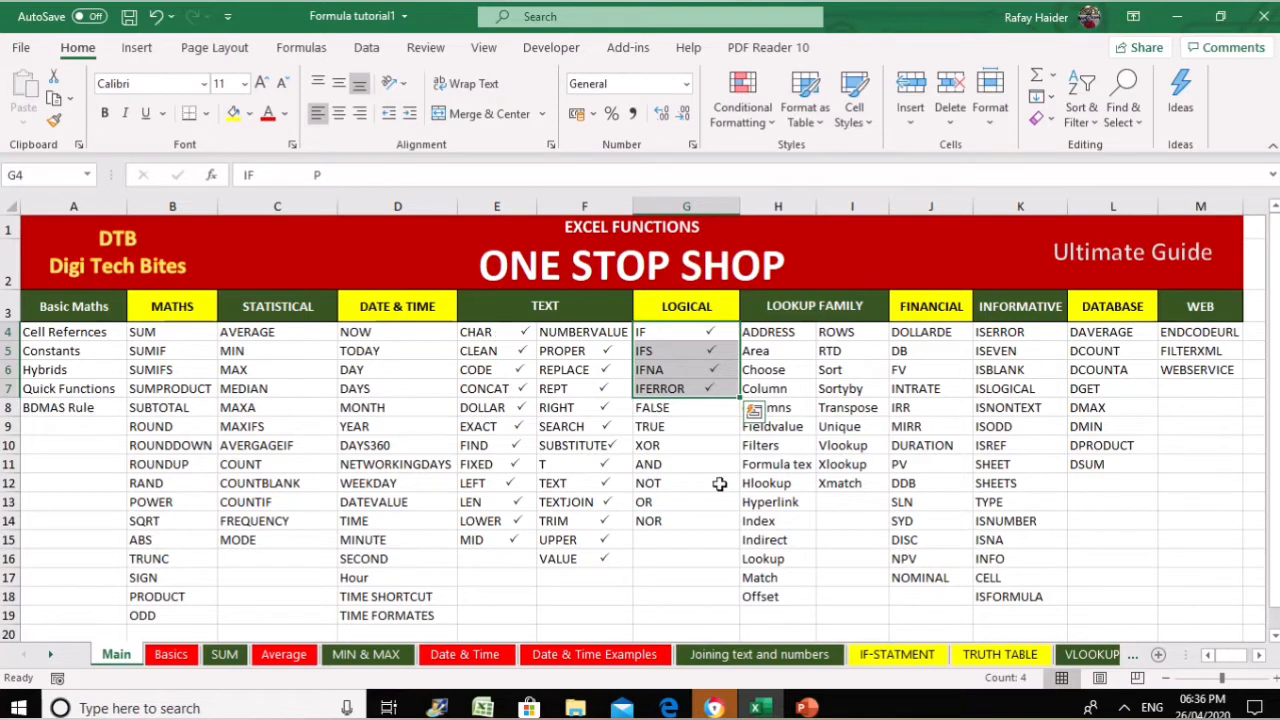
pyautogui.click(643, 481)
pyautogui.click(679, 445)
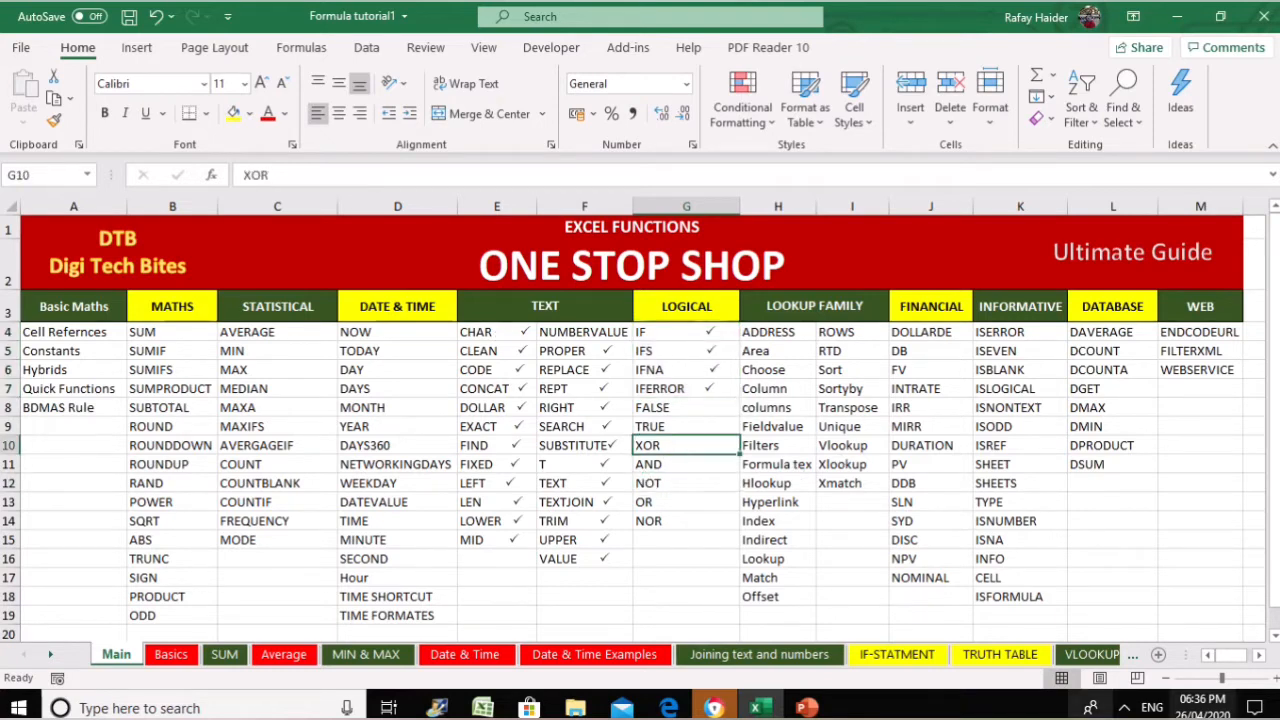
# Open the IF-STATMENT sheet and choose FALSE in the function selector to read its description and syntax
pyautogui.click(897, 654)
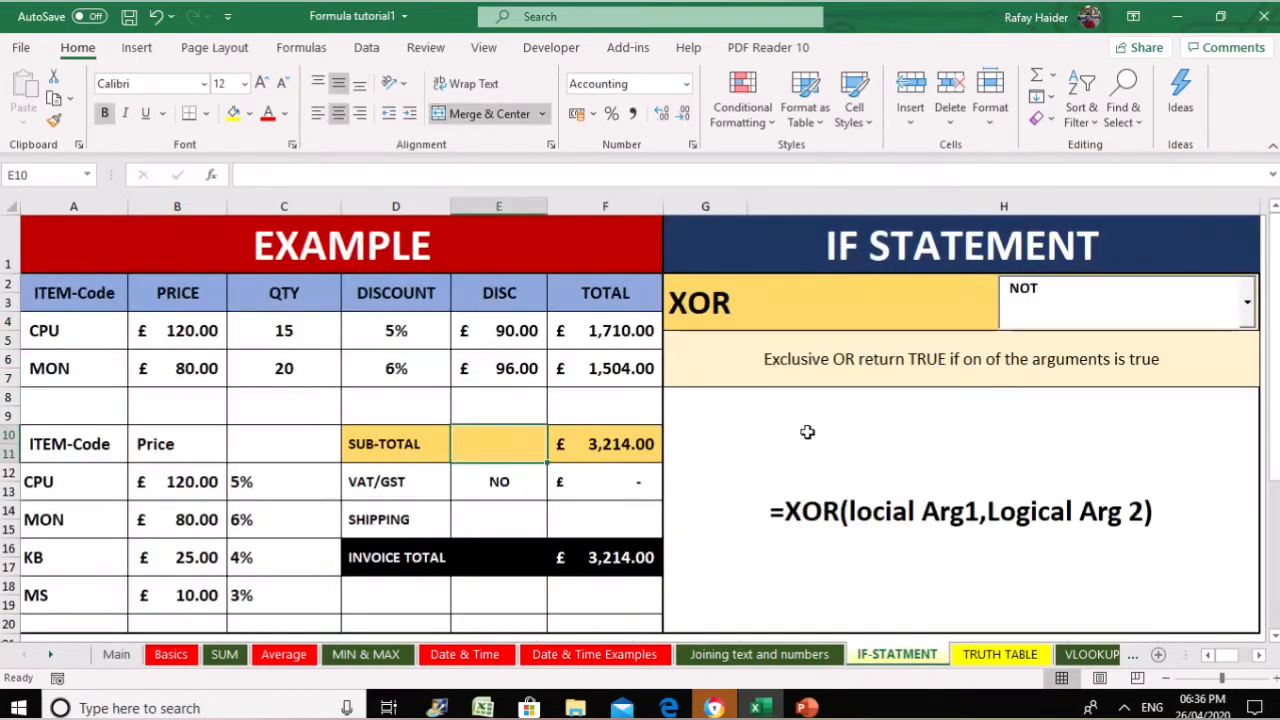
pyautogui.click(1247, 303)
pyautogui.moveTo(1250, 412); pyautogui.dragTo(1249, 371)
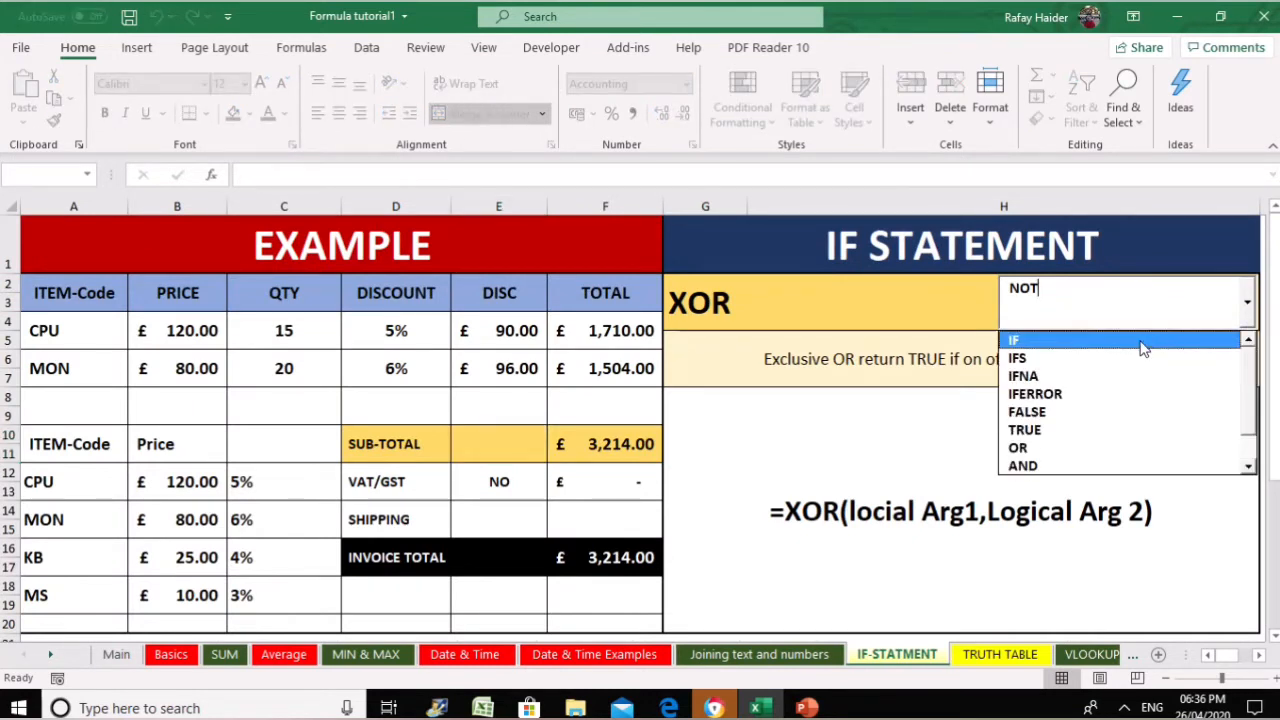
pyautogui.click(1132, 410)
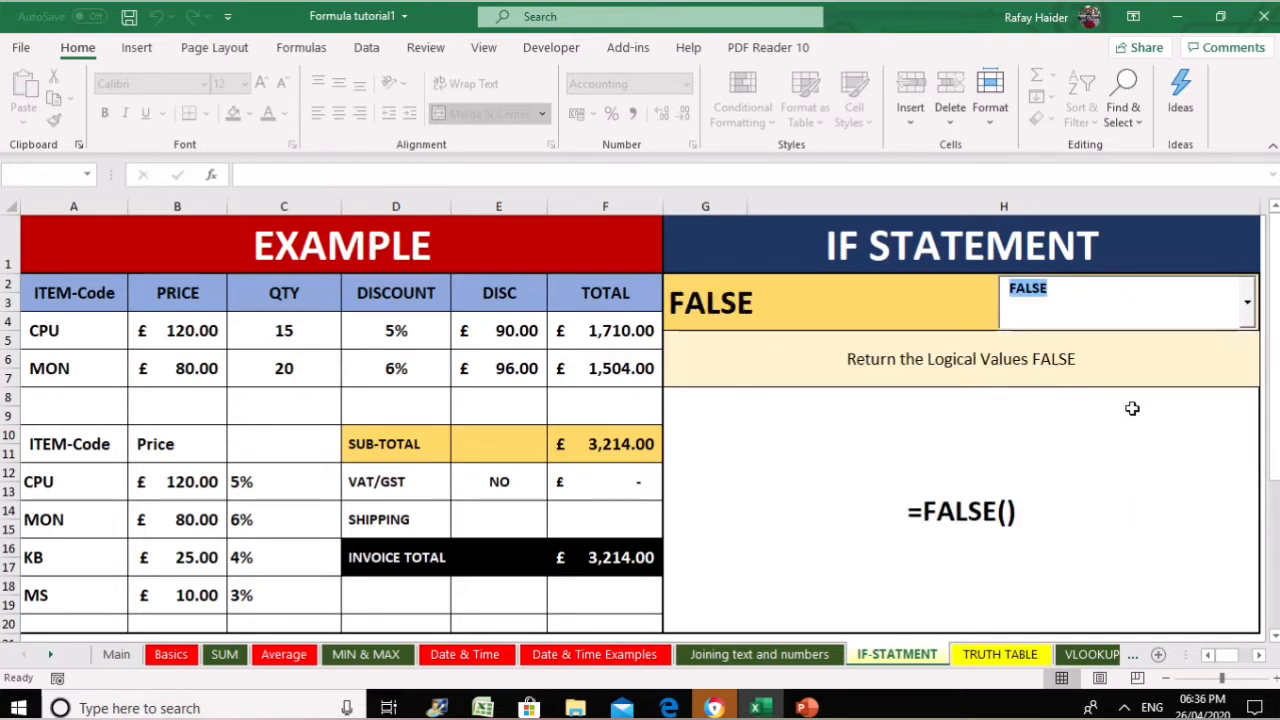
# Set the function selector to TRUE to read that function's description and syntax
pyautogui.click(1247, 302)
pyautogui.click(1170, 408)
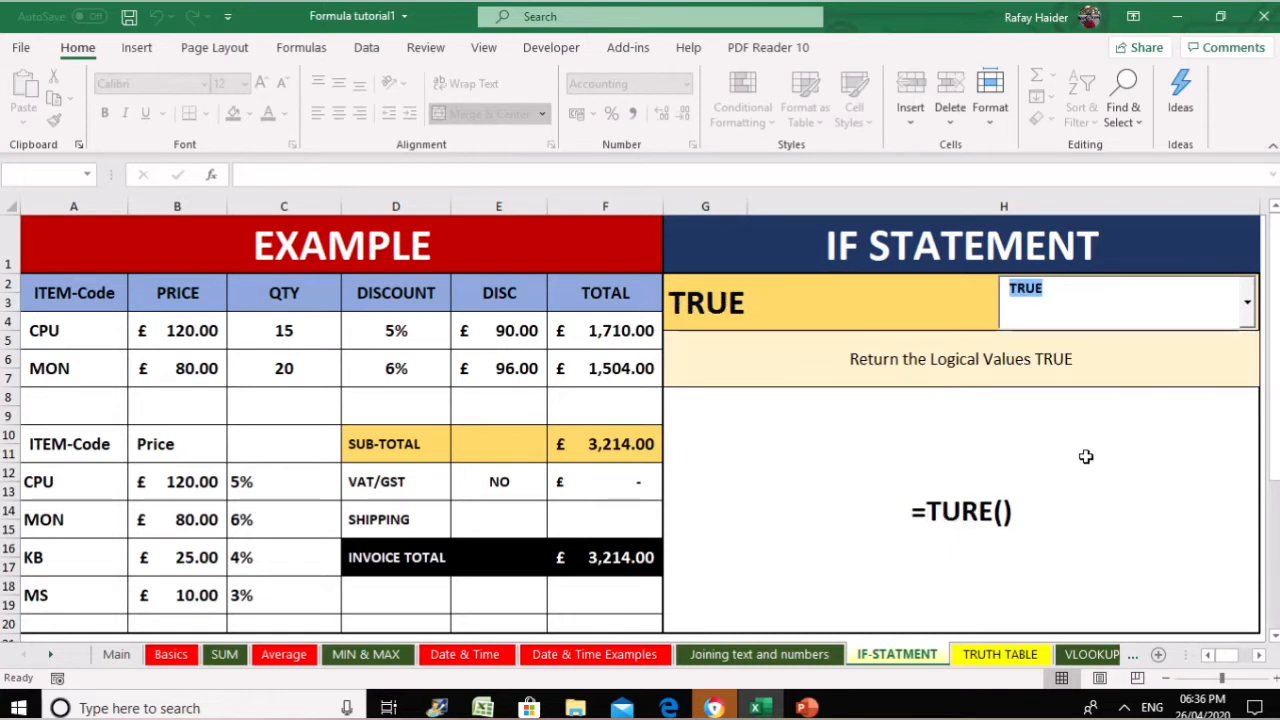
pyautogui.click(1045, 480)
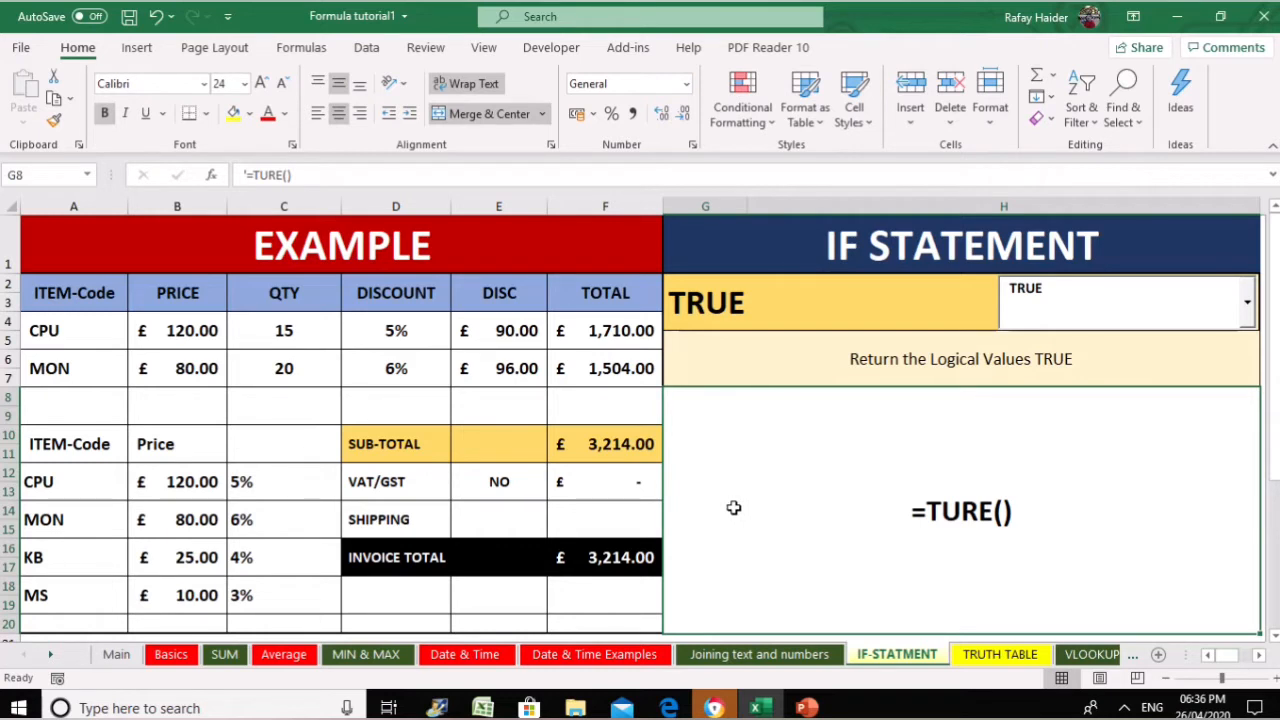
# Enter the formula =FALSE() in cell A8, below the MON row
pyautogui.click(101, 420)
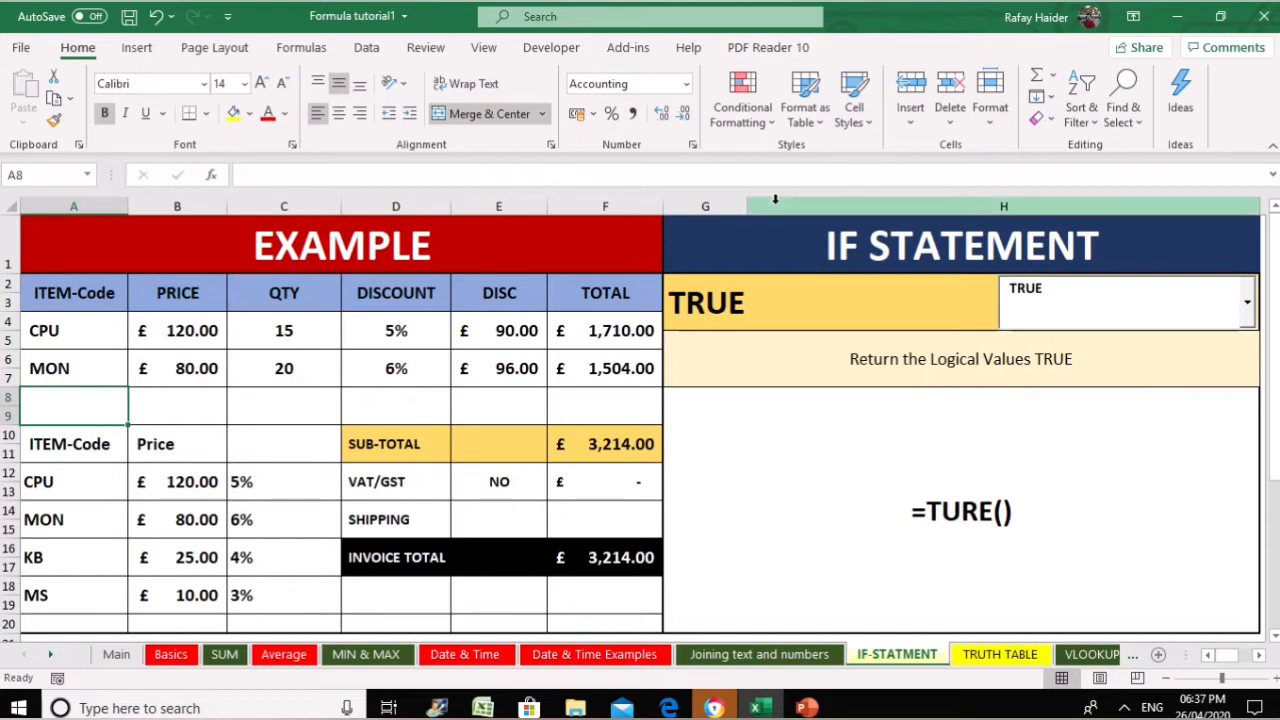
pyautogui.write('=FALSE')
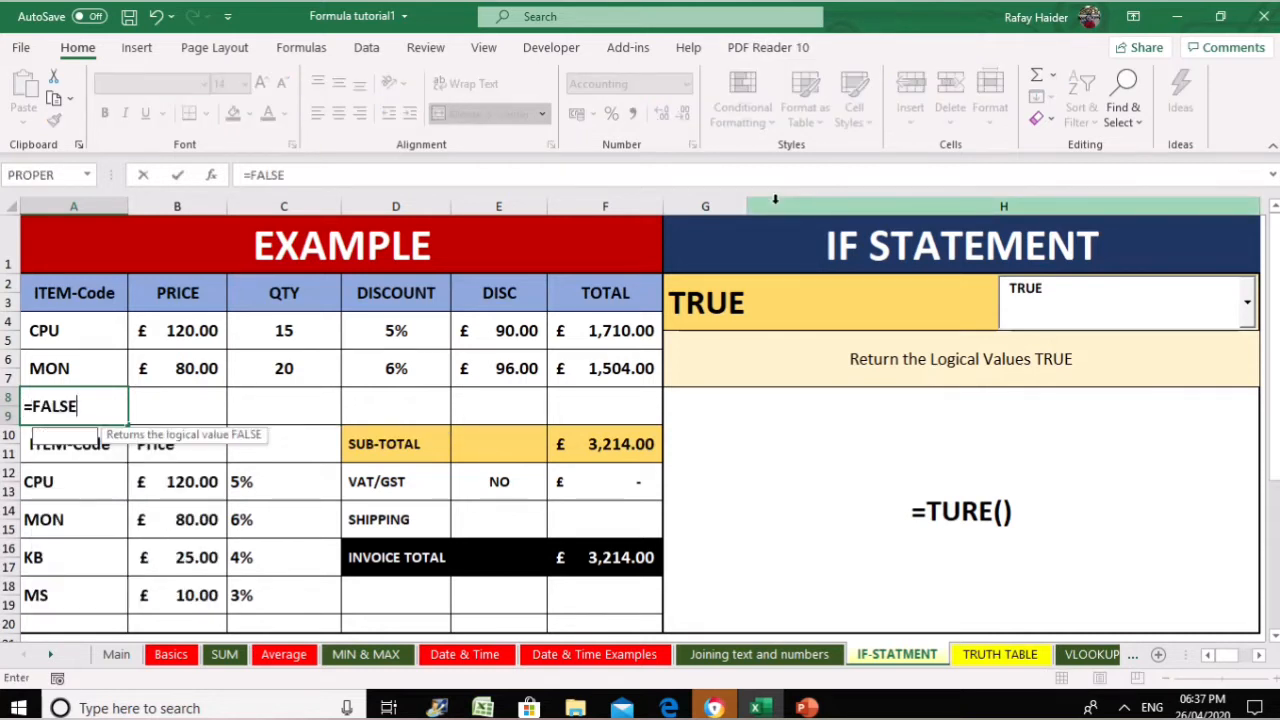
pyautogui.write('(0')
pyautogui.press('Return')
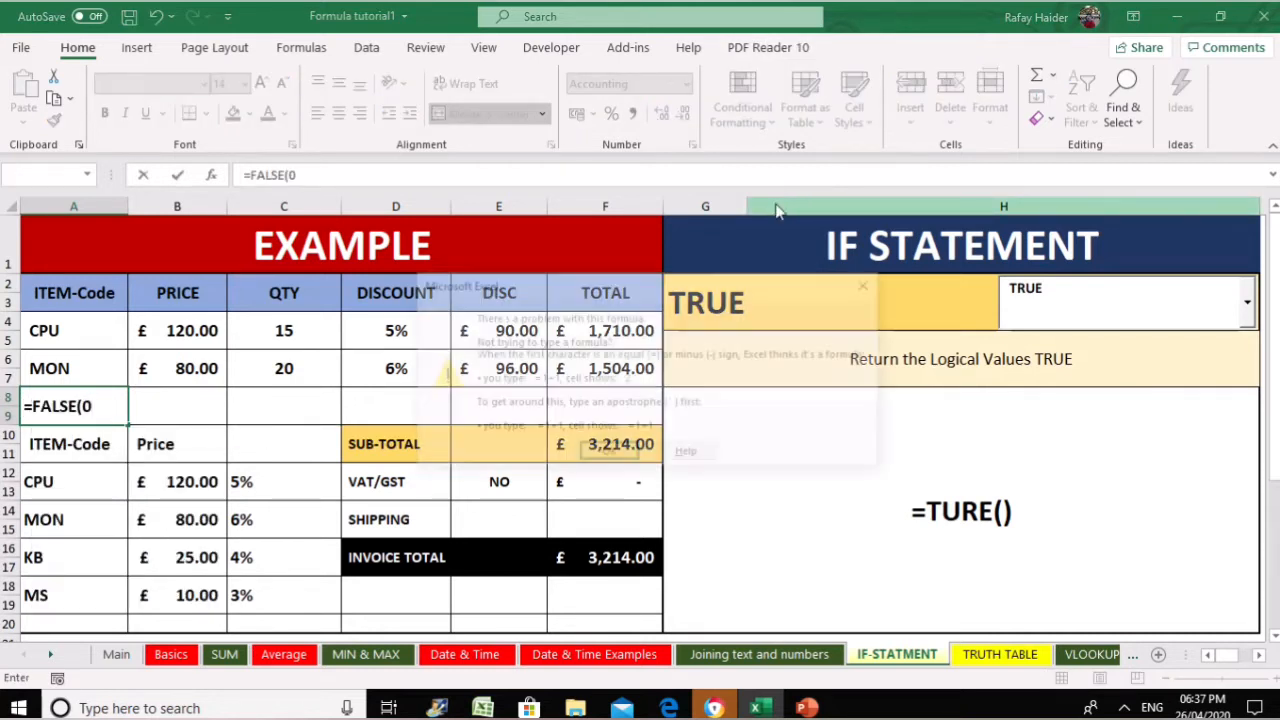
pyautogui.press('Return')
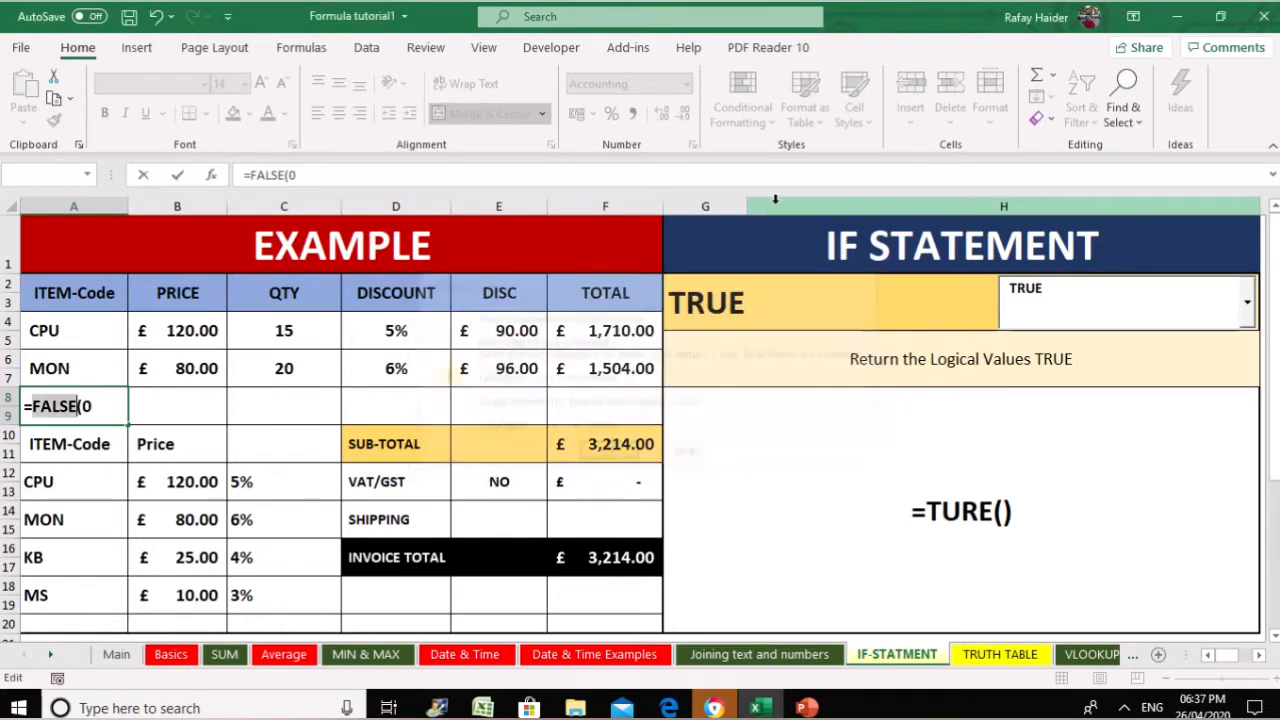
pyautogui.press('BackSpace')
pyautogui.press('Delete')
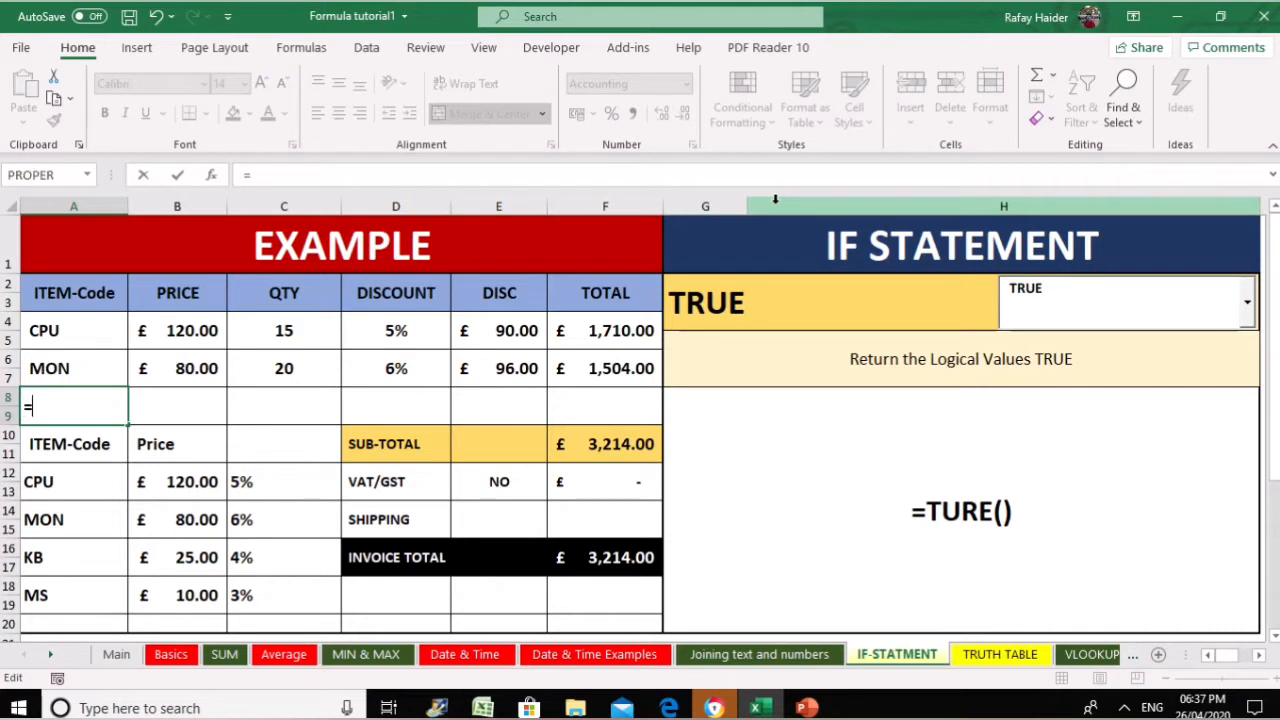
pyautogui.write('FASE')
pyautogui.press('BackSpace')
pyautogui.press('BackSpace')
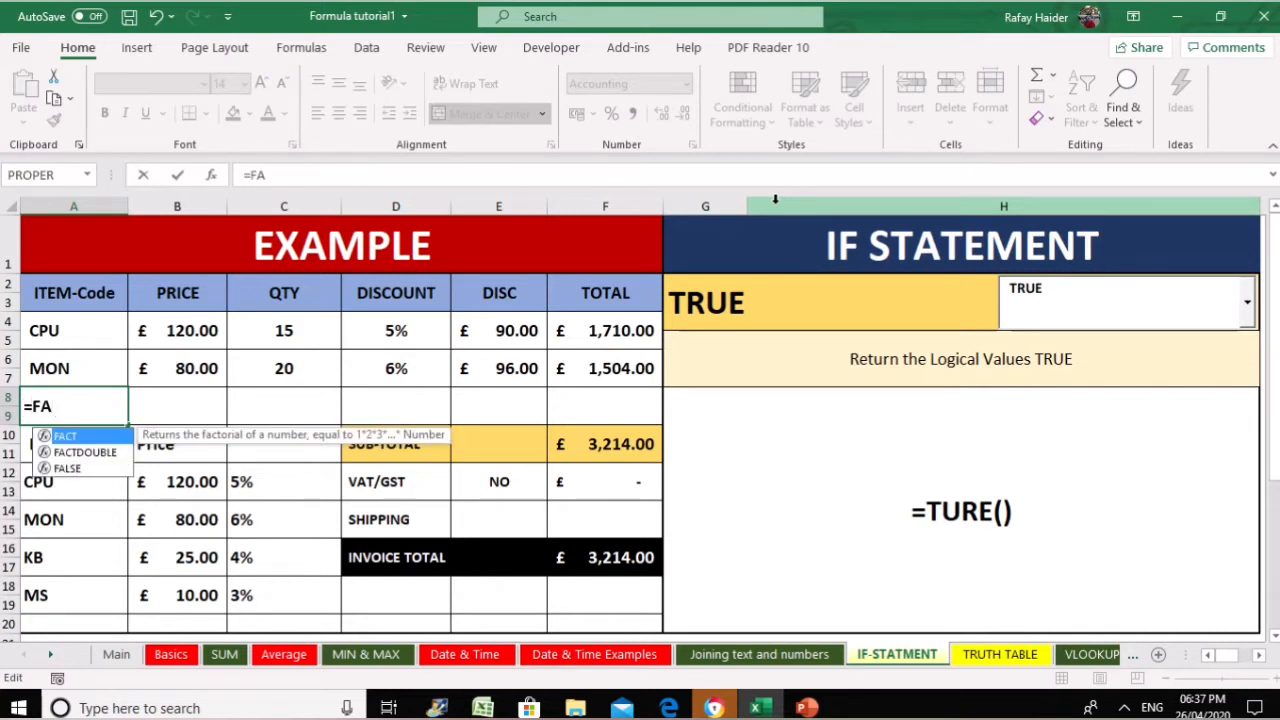
pyautogui.write('LSE()')
pyautogui.press('Return')
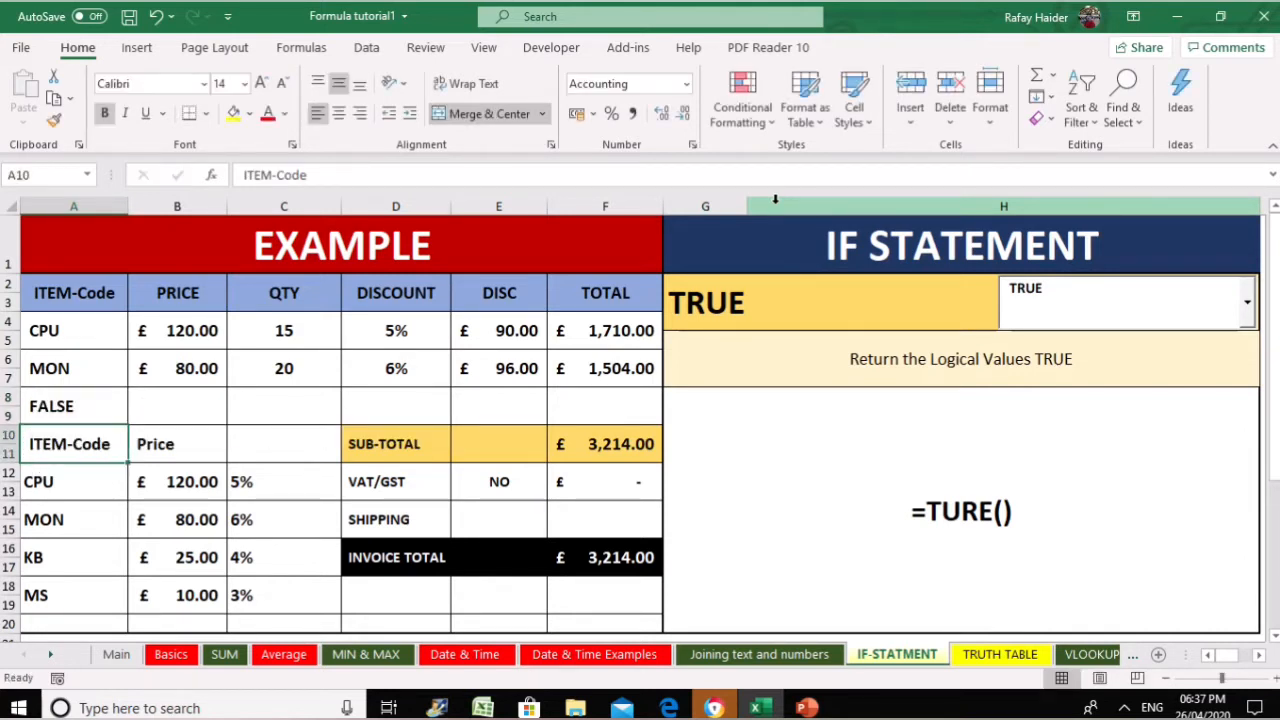
# Replace the formula in cell A8 with =TRUE() and clear the cell again
pyautogui.press('Up')
pyautogui.write('=TR')
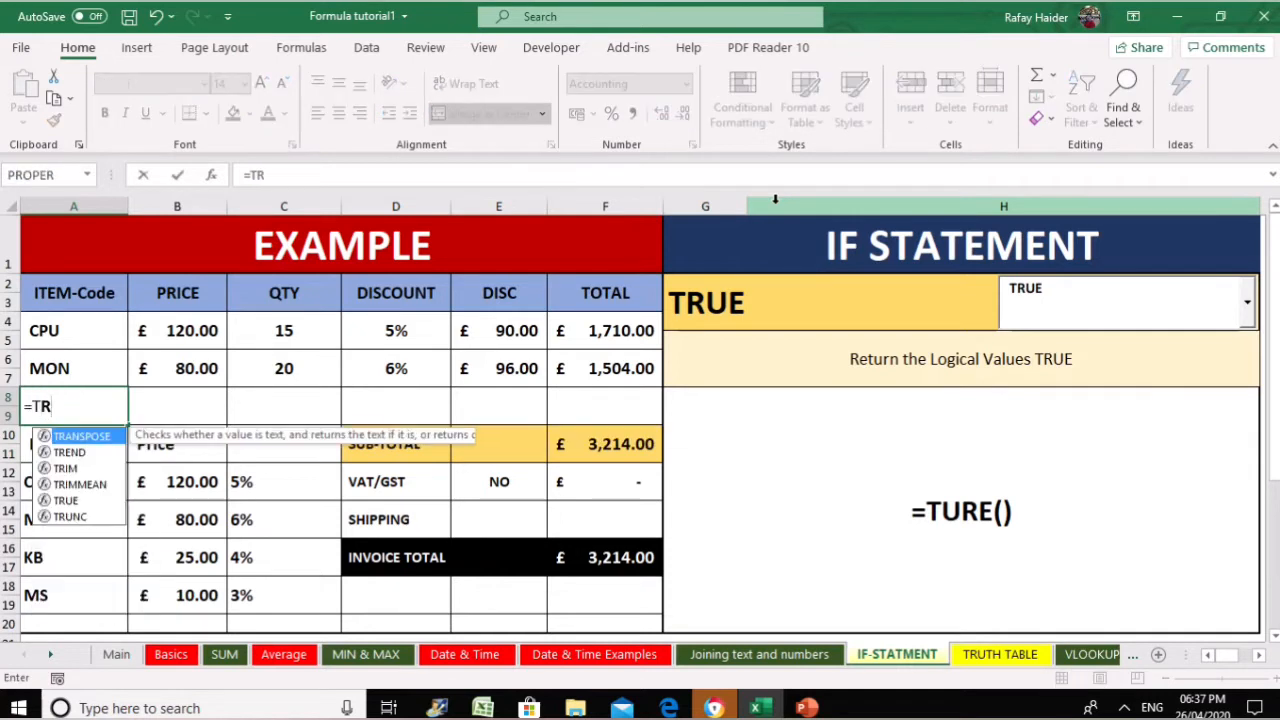
pyautogui.write('UE()')
pyautogui.press('Return')
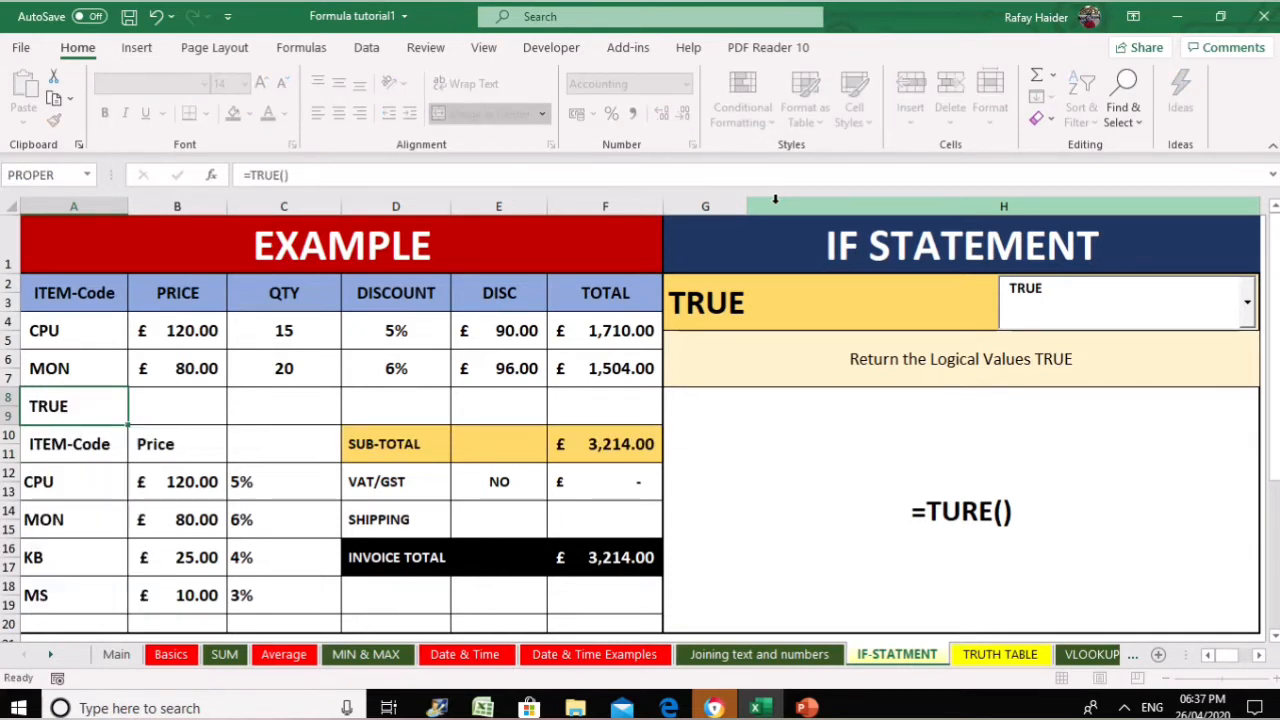
pyautogui.press('Up')
pyautogui.press('Delete')
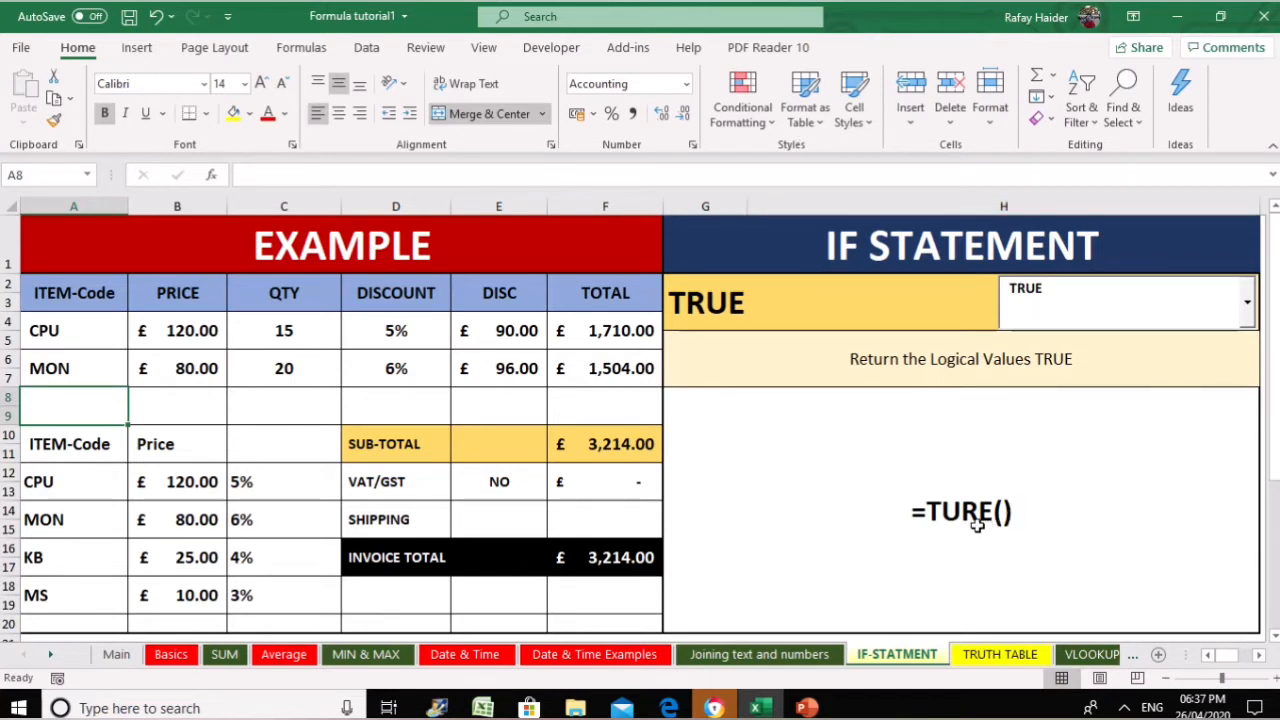
pyautogui.click(1248, 316)
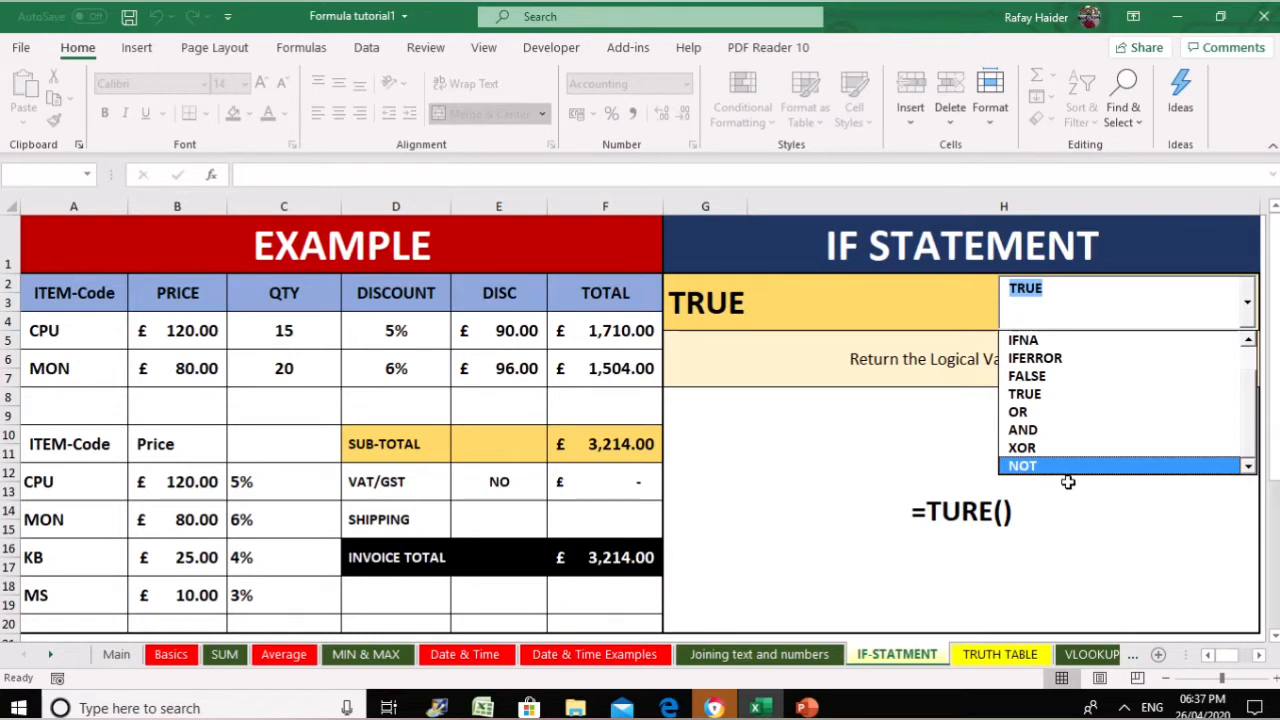
pyautogui.click(1000, 423)
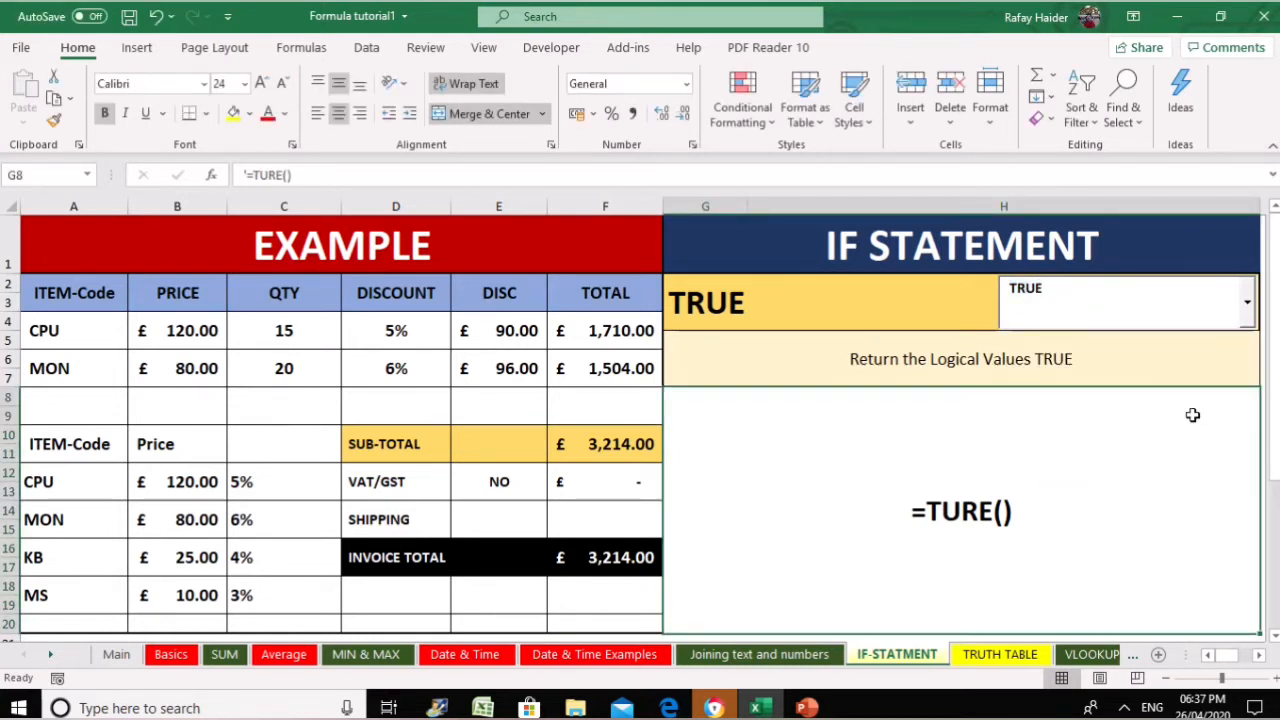
# Open the TRUTH TABLE sheet and examine the AND table's two conditions and how they determine each output
pyautogui.click(1000, 654)
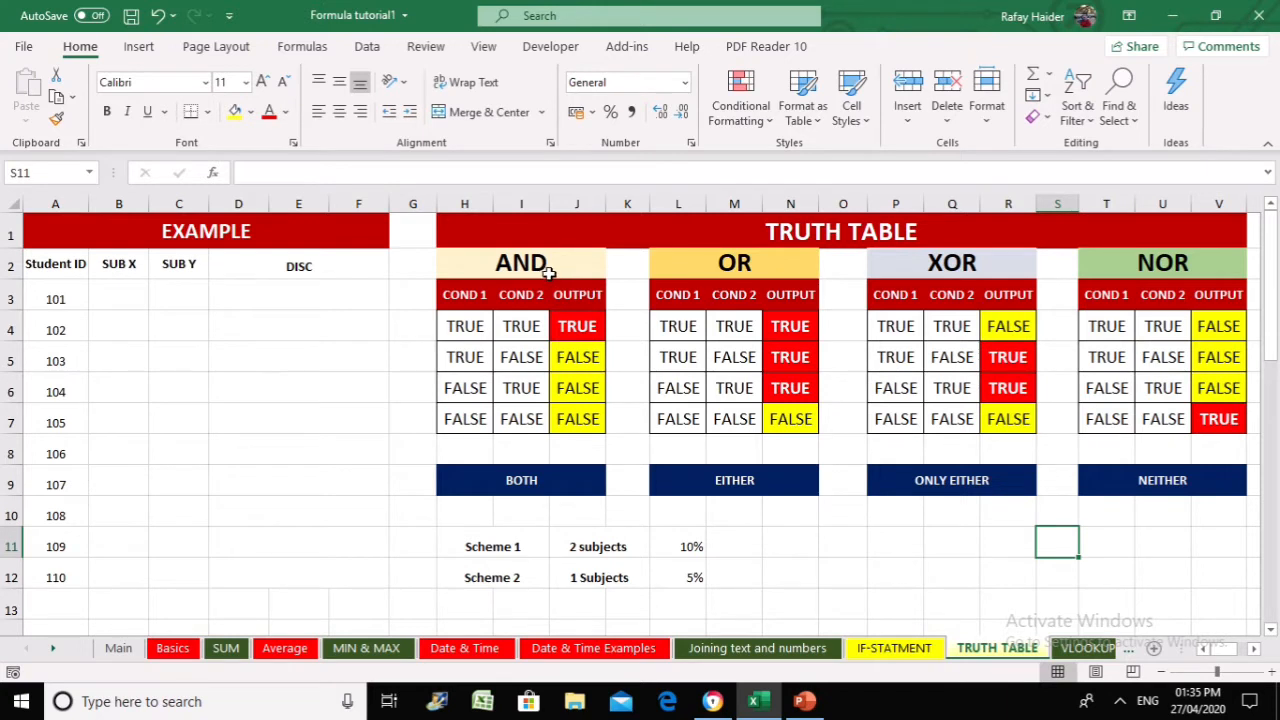
pyautogui.click(462, 296)
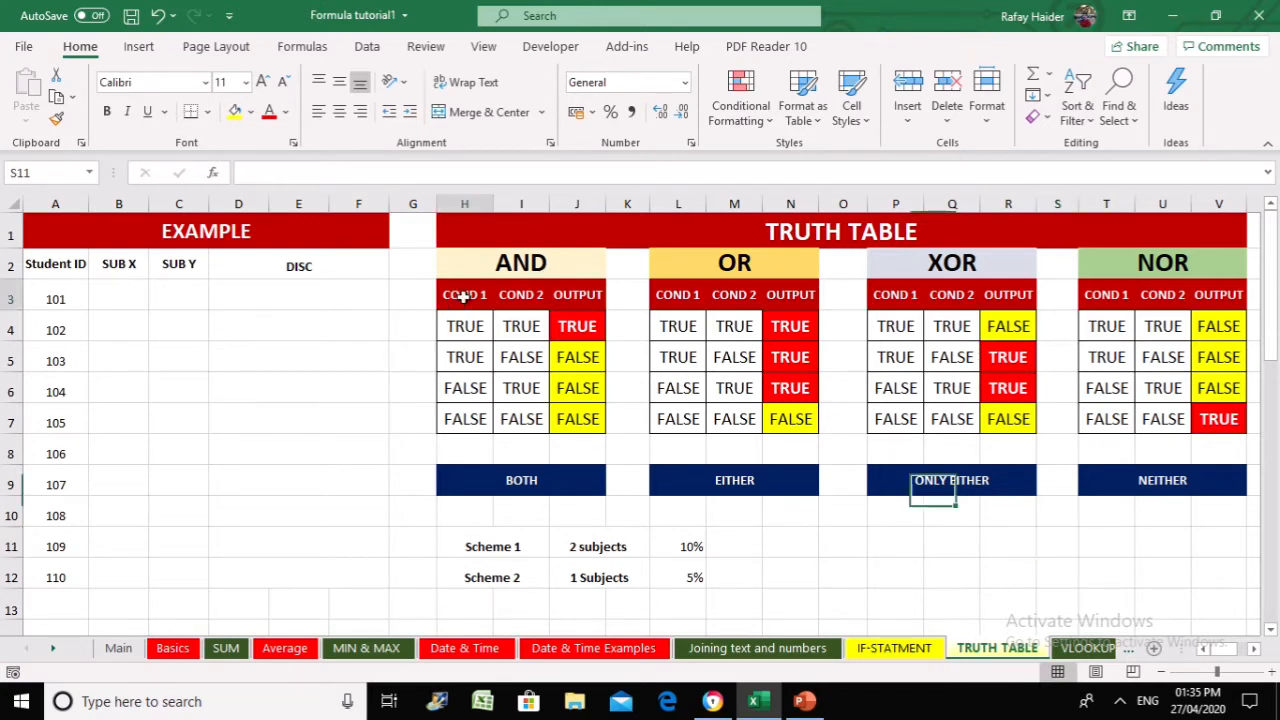
pyautogui.click(519, 295)
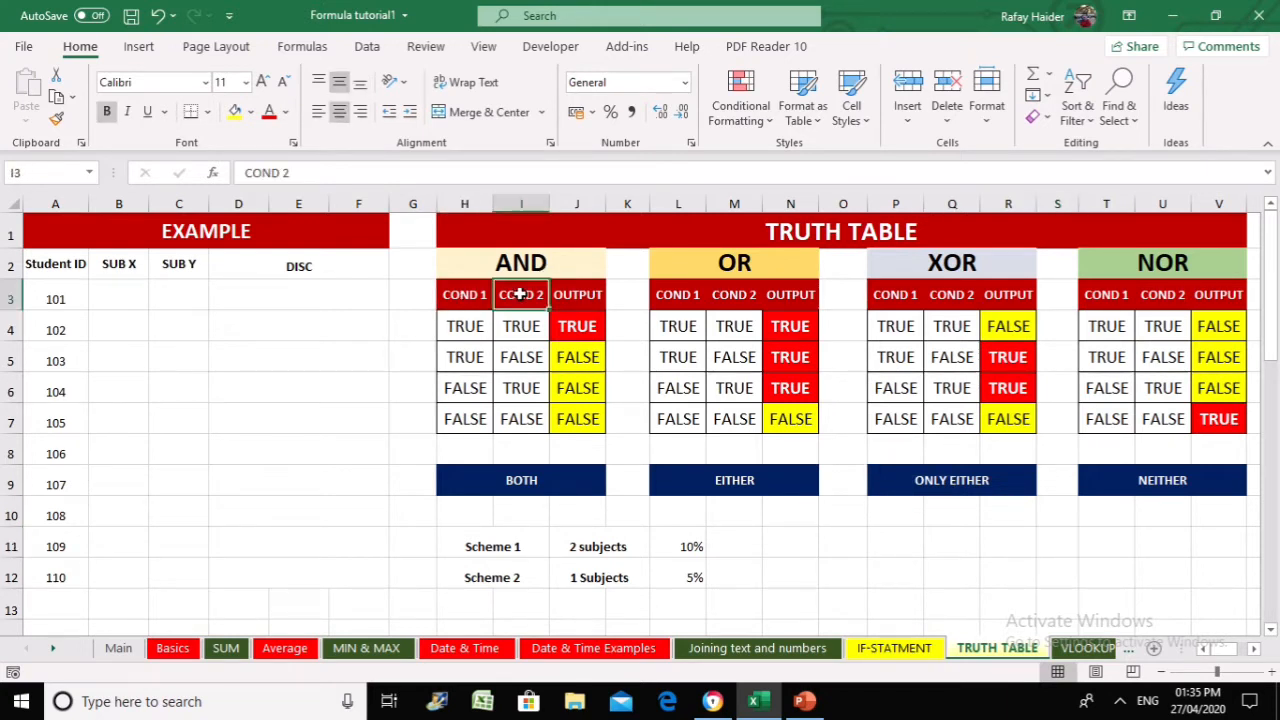
pyautogui.click(585, 294)
pyautogui.moveTo(580, 329); pyautogui.dragTo(587, 415)
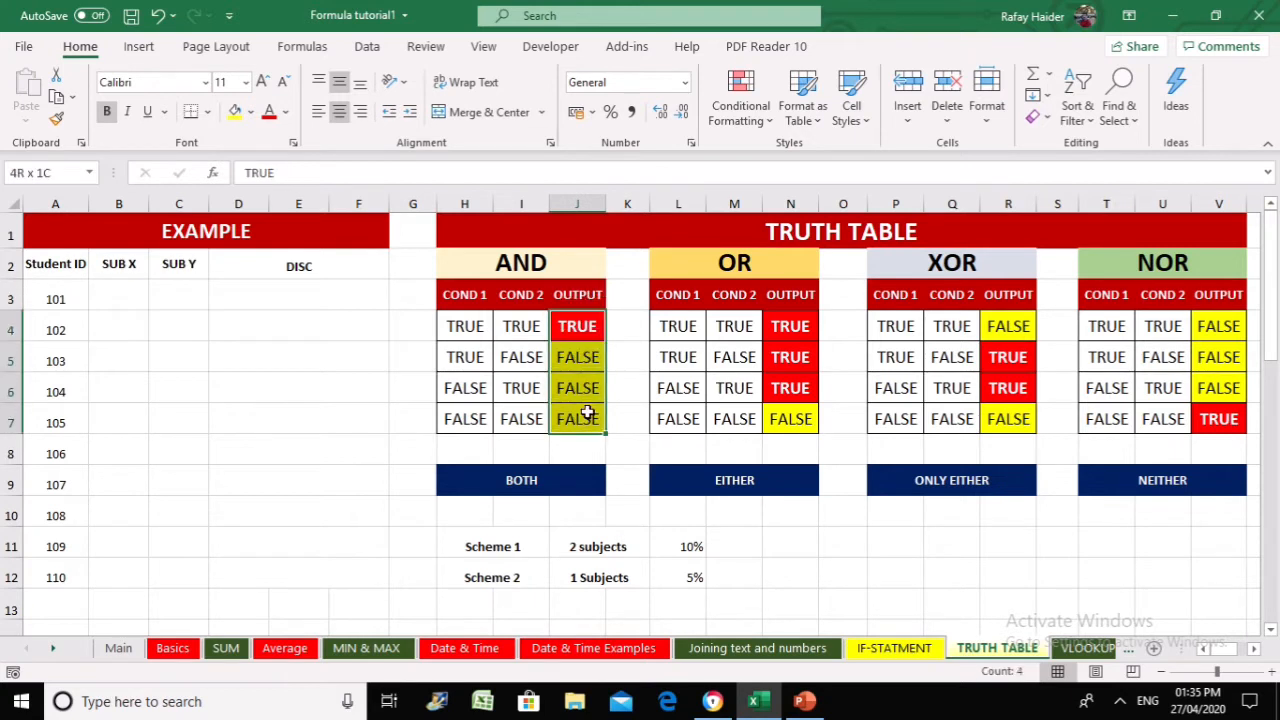
pyautogui.moveTo(455, 326); pyautogui.dragTo(566, 327)
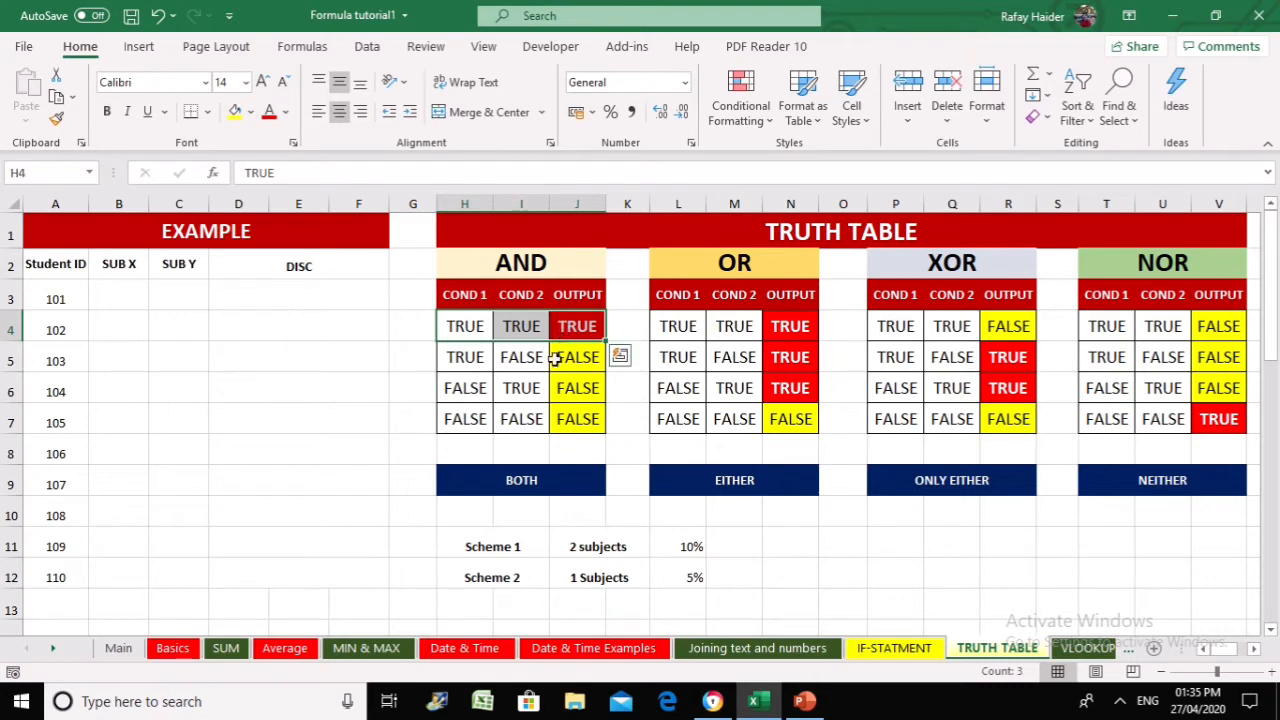
pyautogui.click(530, 265)
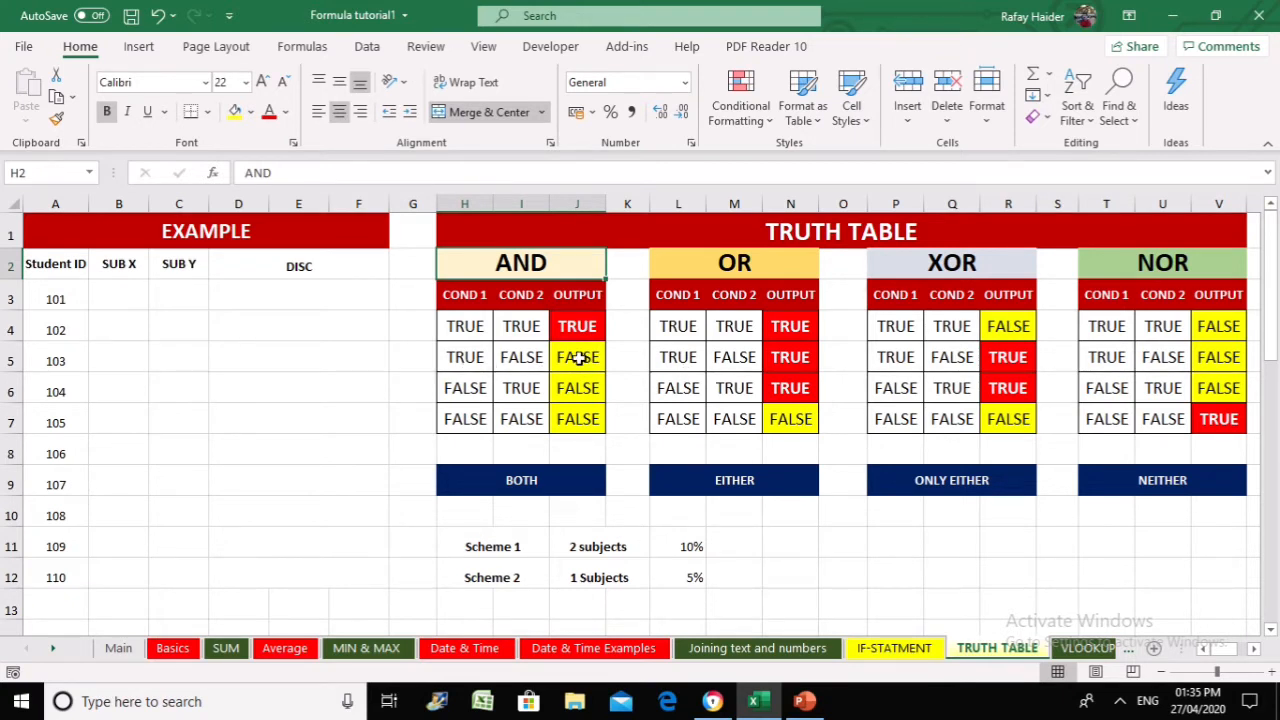
pyautogui.moveTo(578, 358); pyautogui.dragTo(582, 420)
# Examine the OR truth table's two conditions and the output of each TRUE and FALSE combination
pyautogui.click(690, 357)
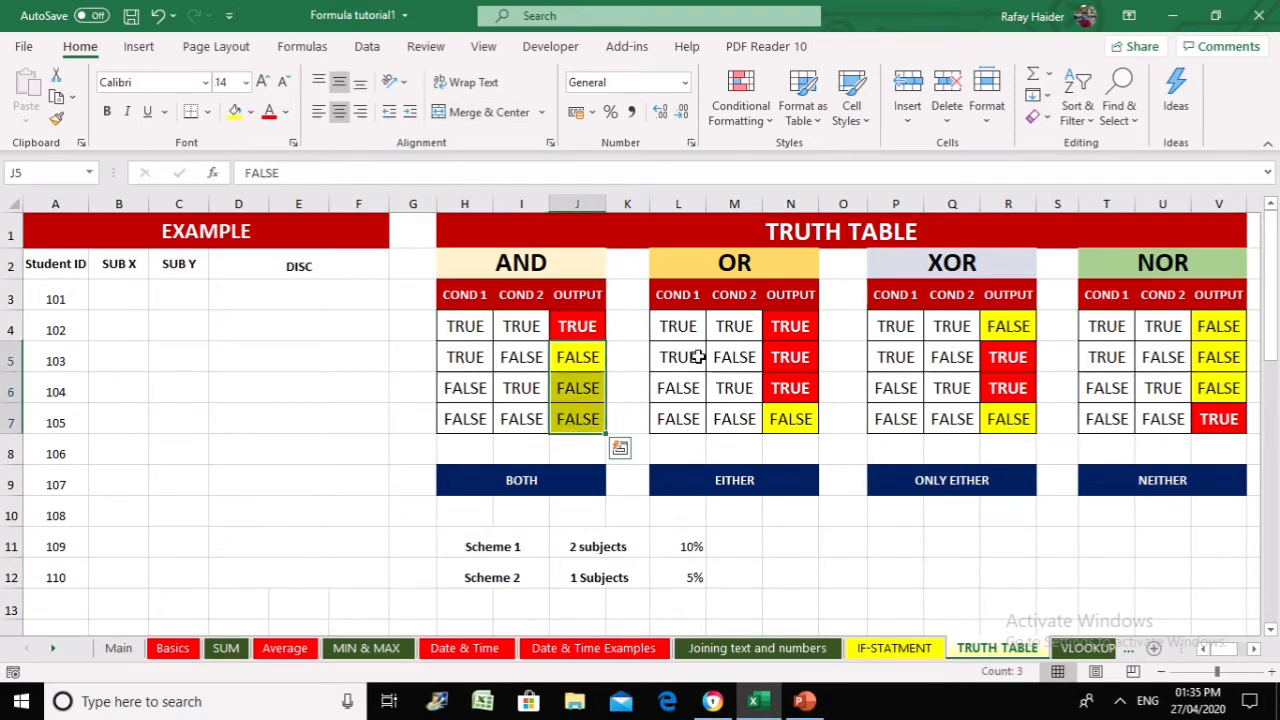
pyautogui.click(714, 277)
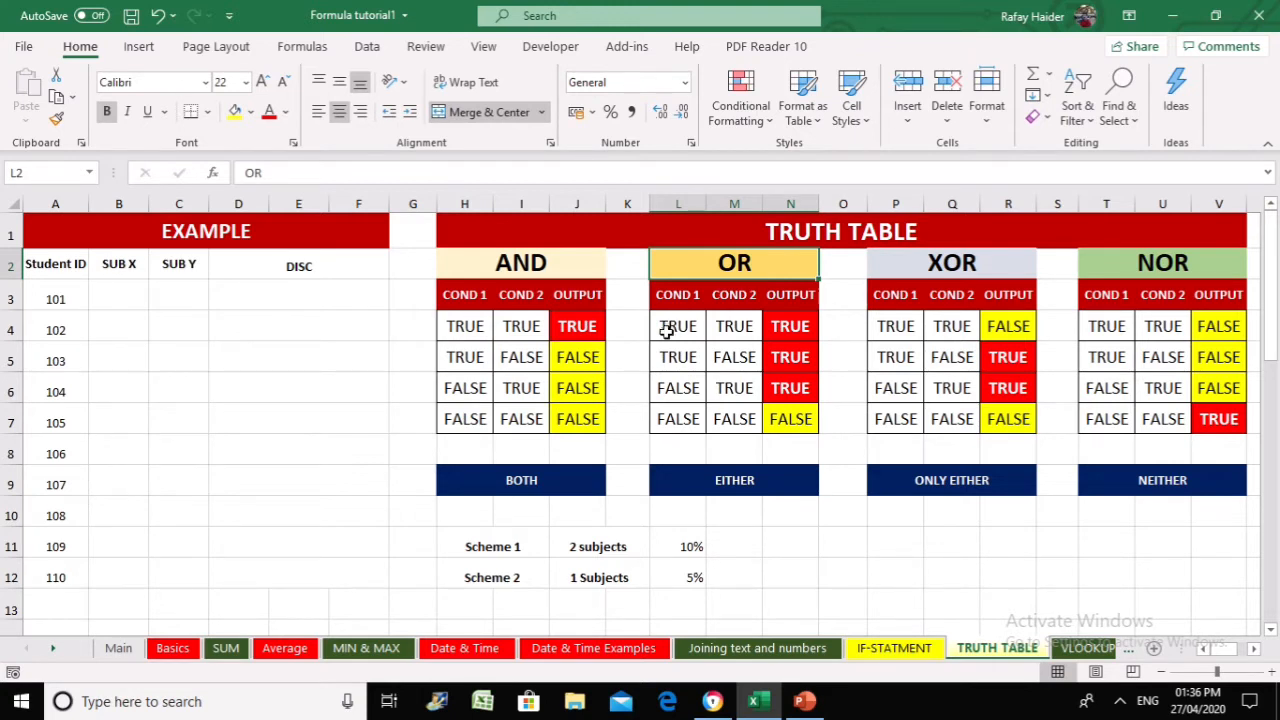
pyautogui.click(673, 298)
pyautogui.click(735, 297)
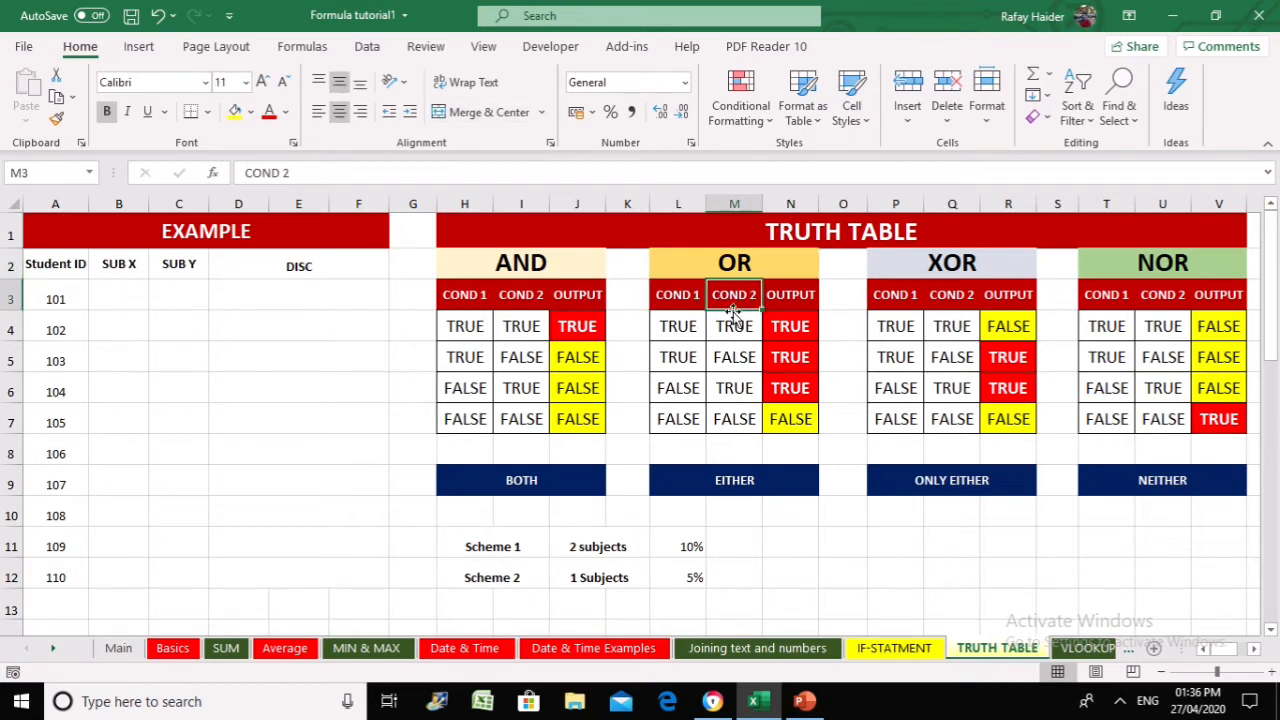
pyautogui.click(668, 360)
pyautogui.click(743, 355)
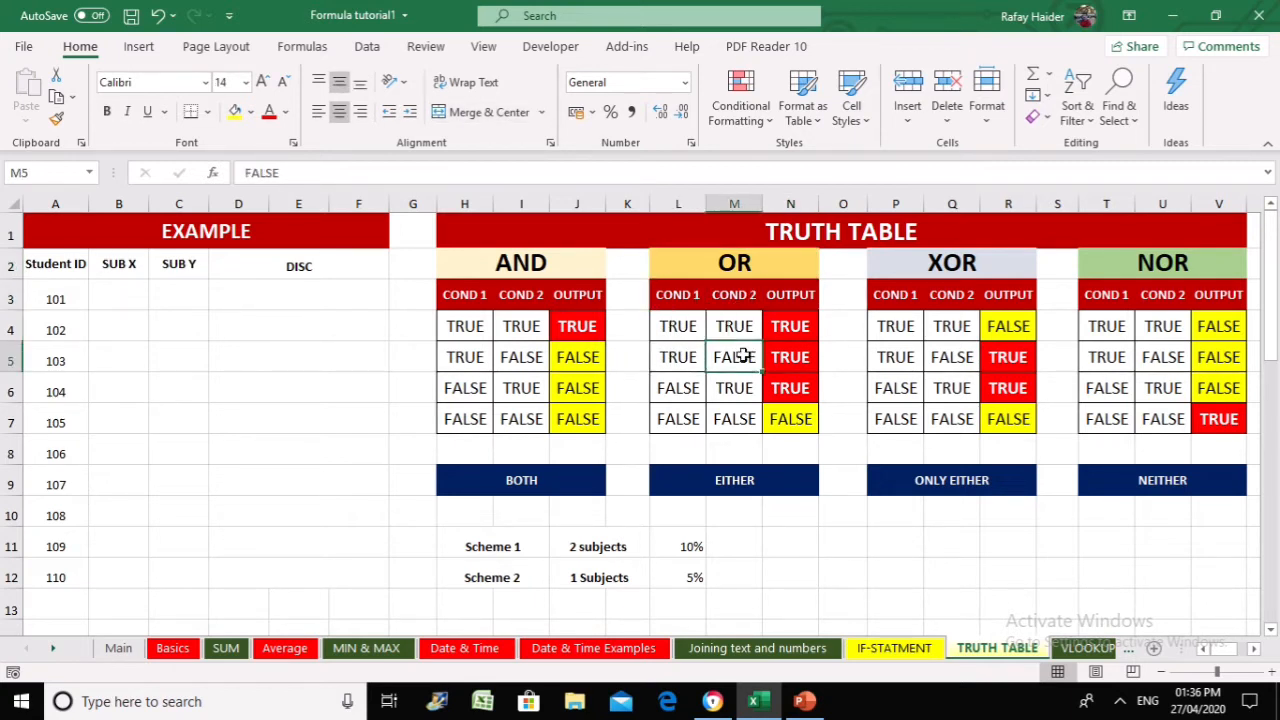
pyautogui.click(679, 391)
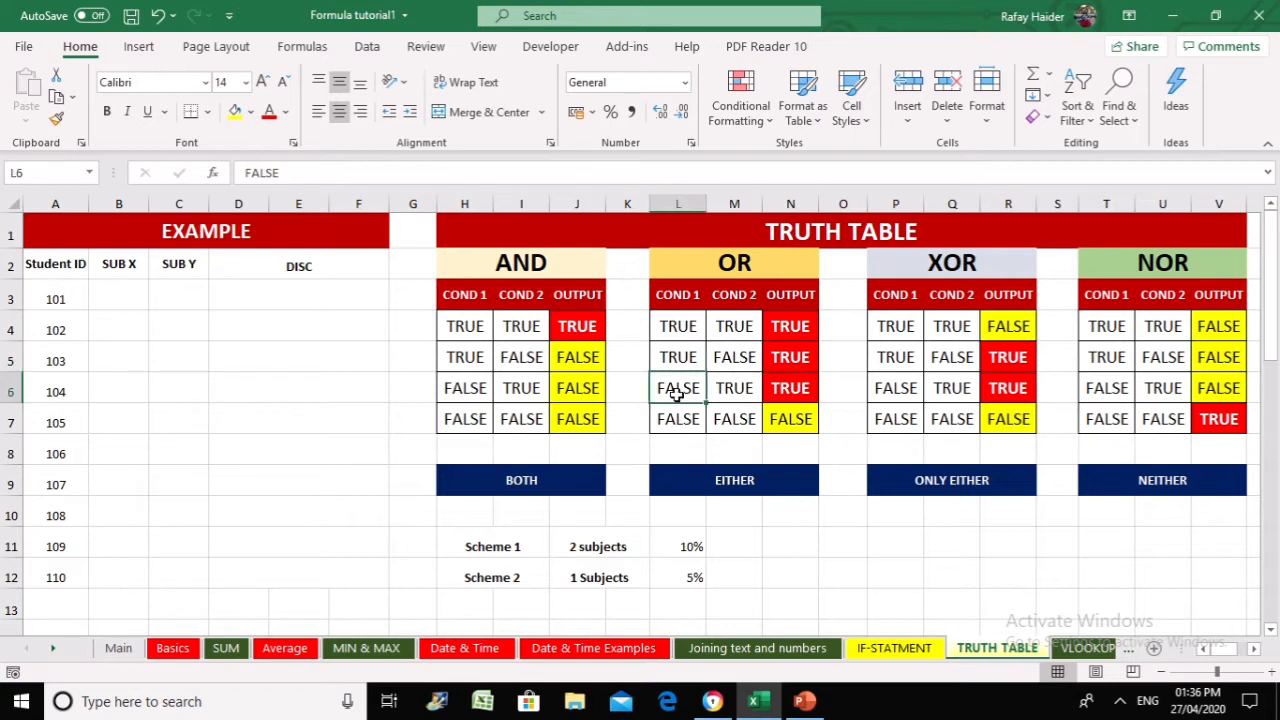
pyautogui.click(784, 392)
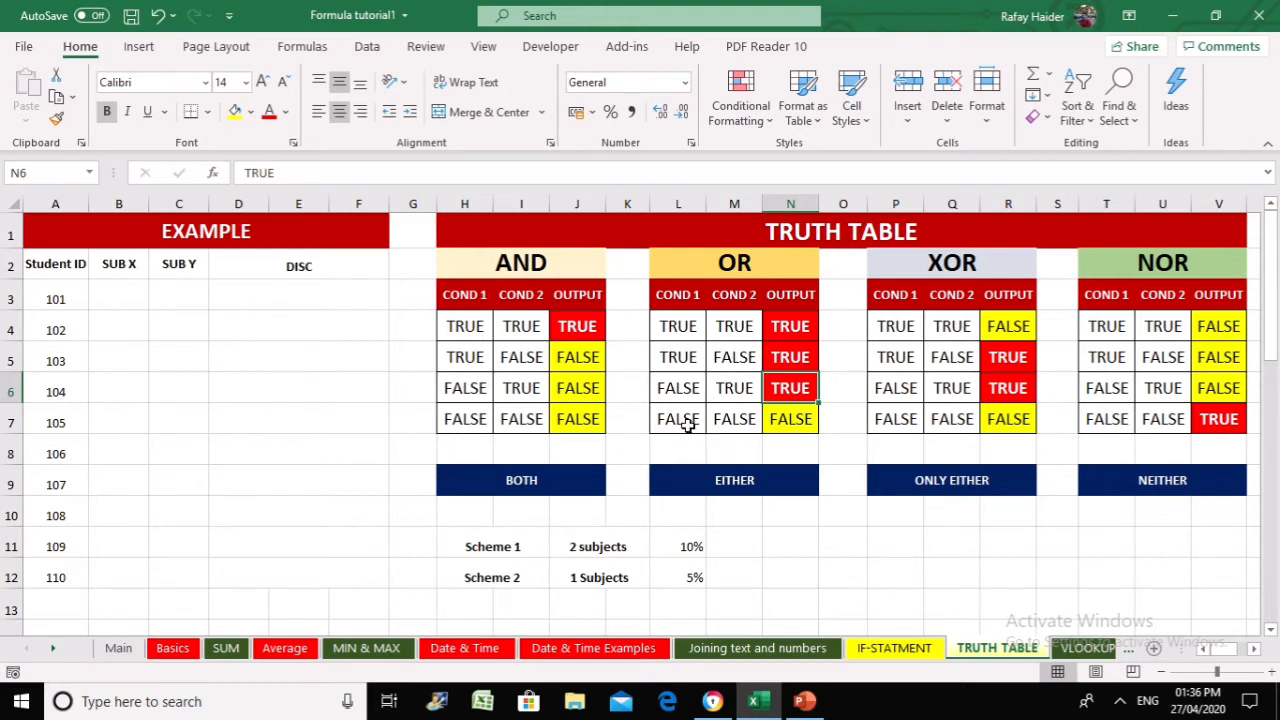
# Examine the XOR truth table, comparing the rows where both conditions are TRUE and both are FALSE
pyautogui.click(938, 266)
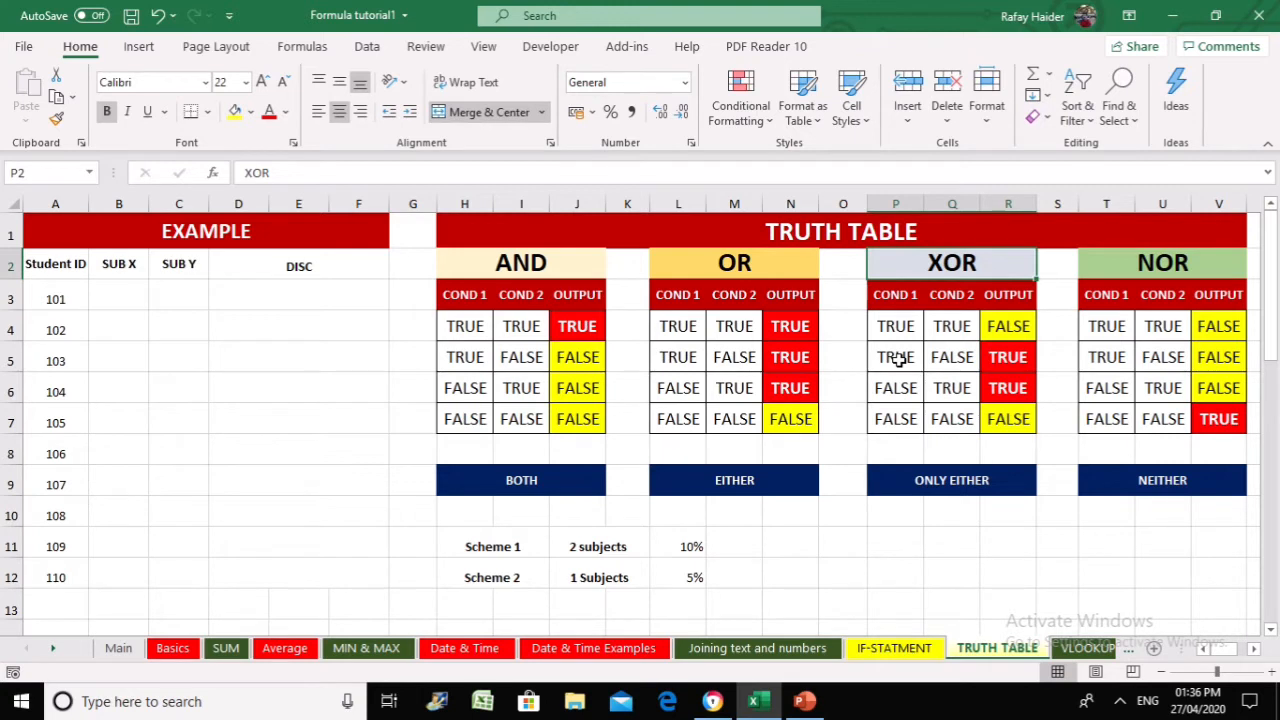
pyautogui.moveTo(893, 325); pyautogui.dragTo(990, 322)
pyautogui.moveTo(897, 417); pyautogui.dragTo(997, 422)
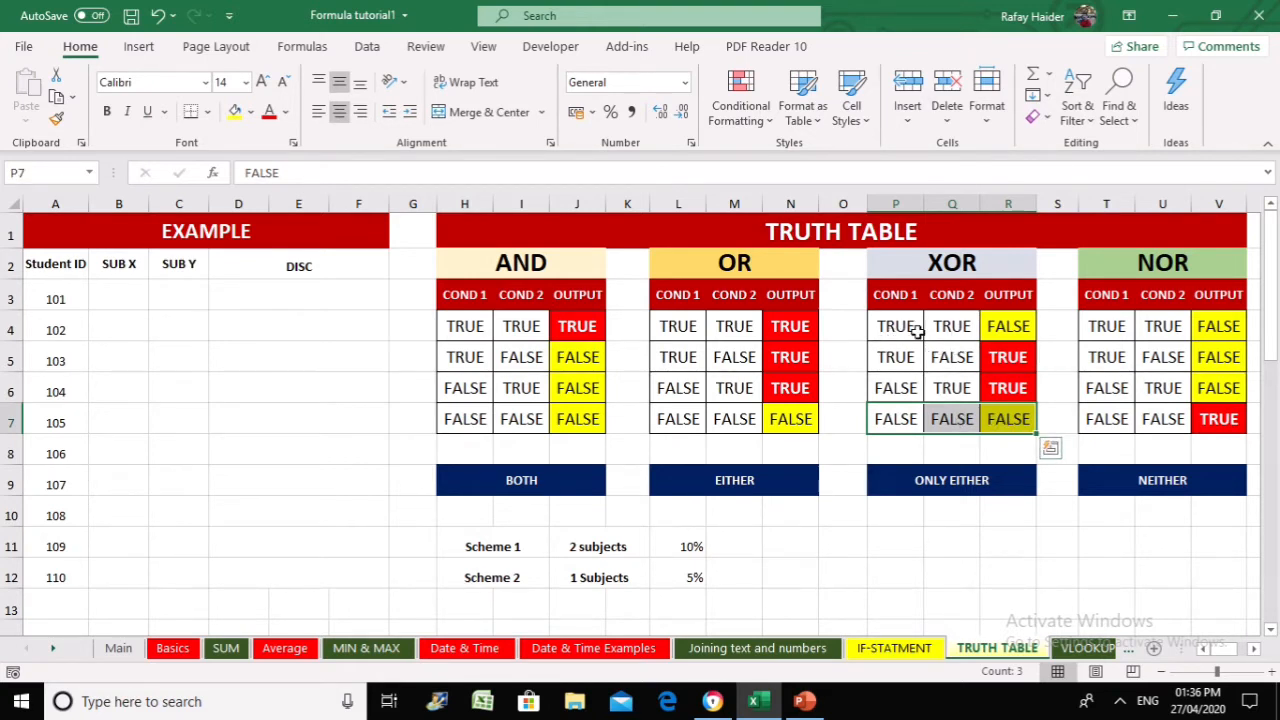
pyautogui.moveTo(891, 326); pyautogui.dragTo(932, 332)
pyautogui.click(906, 418)
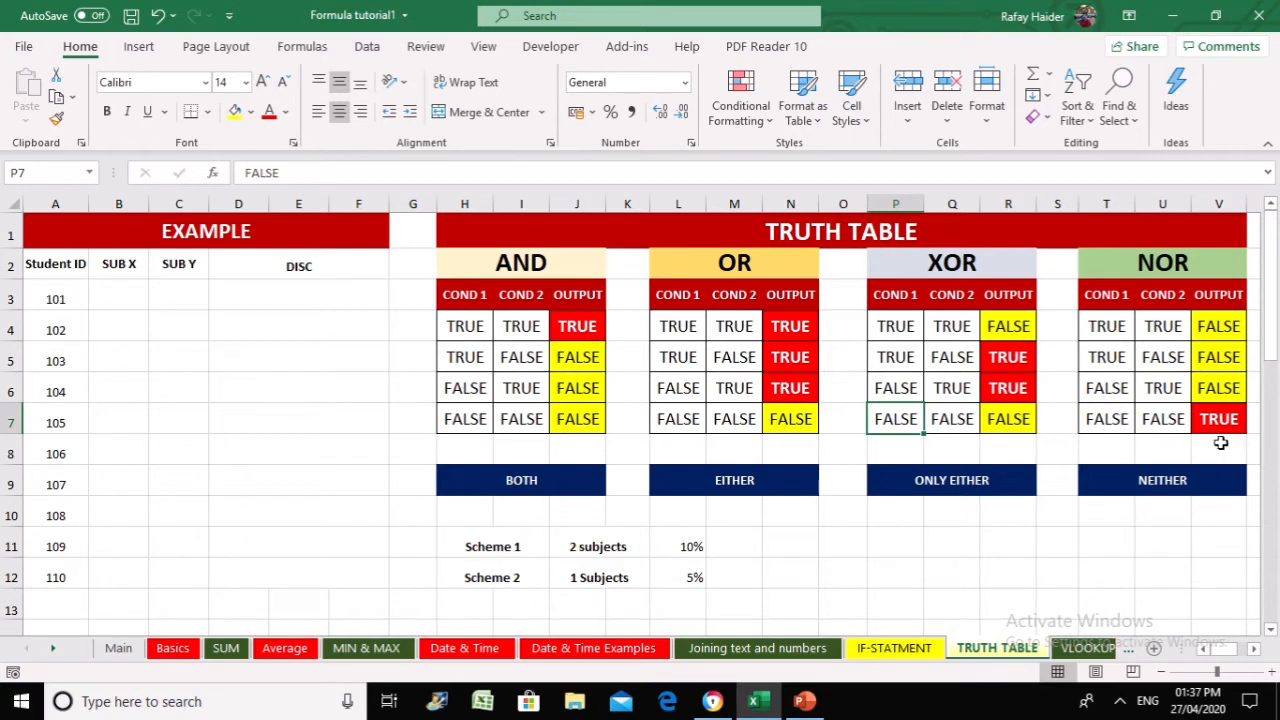
# Examine the NOR truth table's row where both conditions are FALSE, along with its output
pyautogui.click(1115, 420)
pyautogui.click(1166, 424)
pyautogui.click(1218, 428)
pyautogui.click(1108, 420)
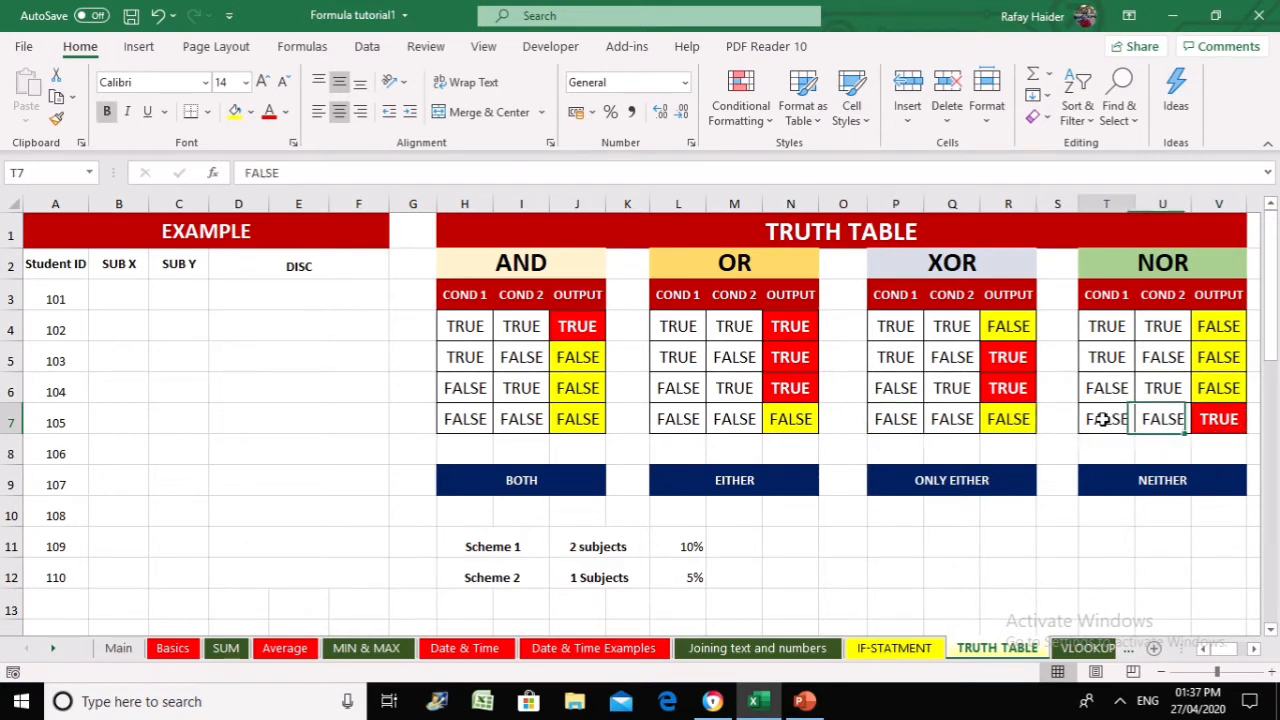
pyautogui.click(1198, 420)
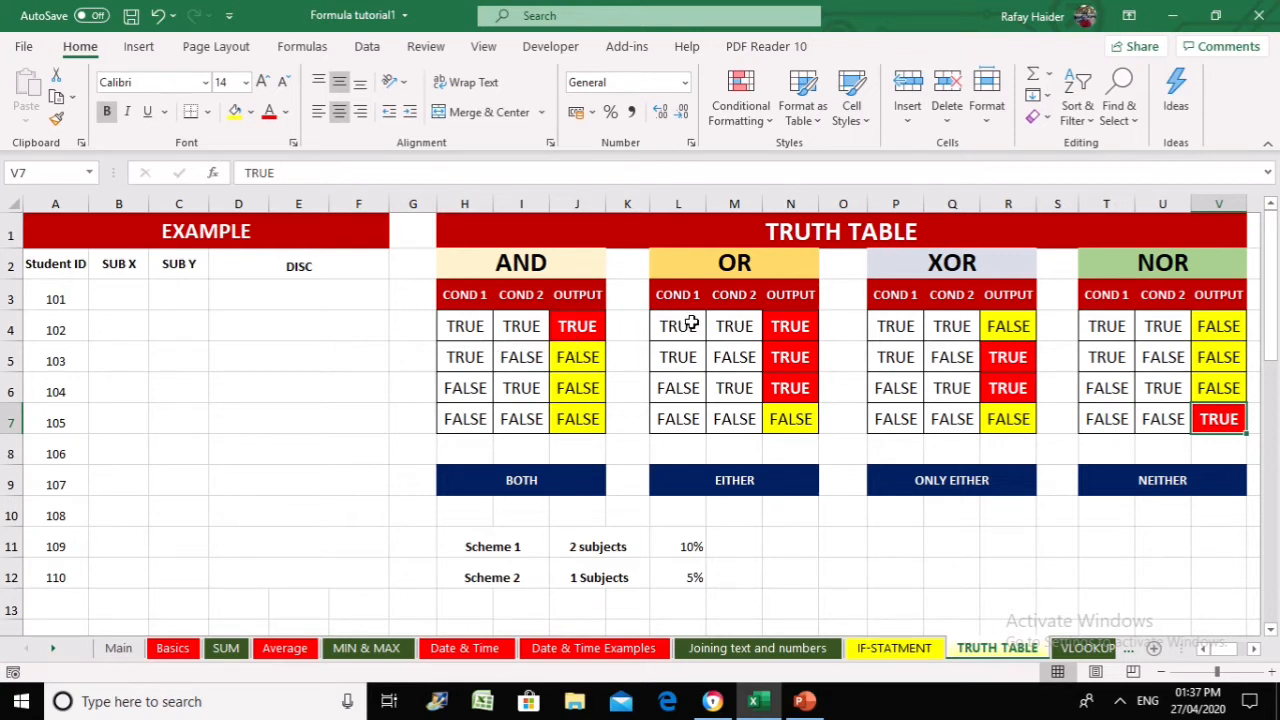
pyautogui.click(1008, 545)
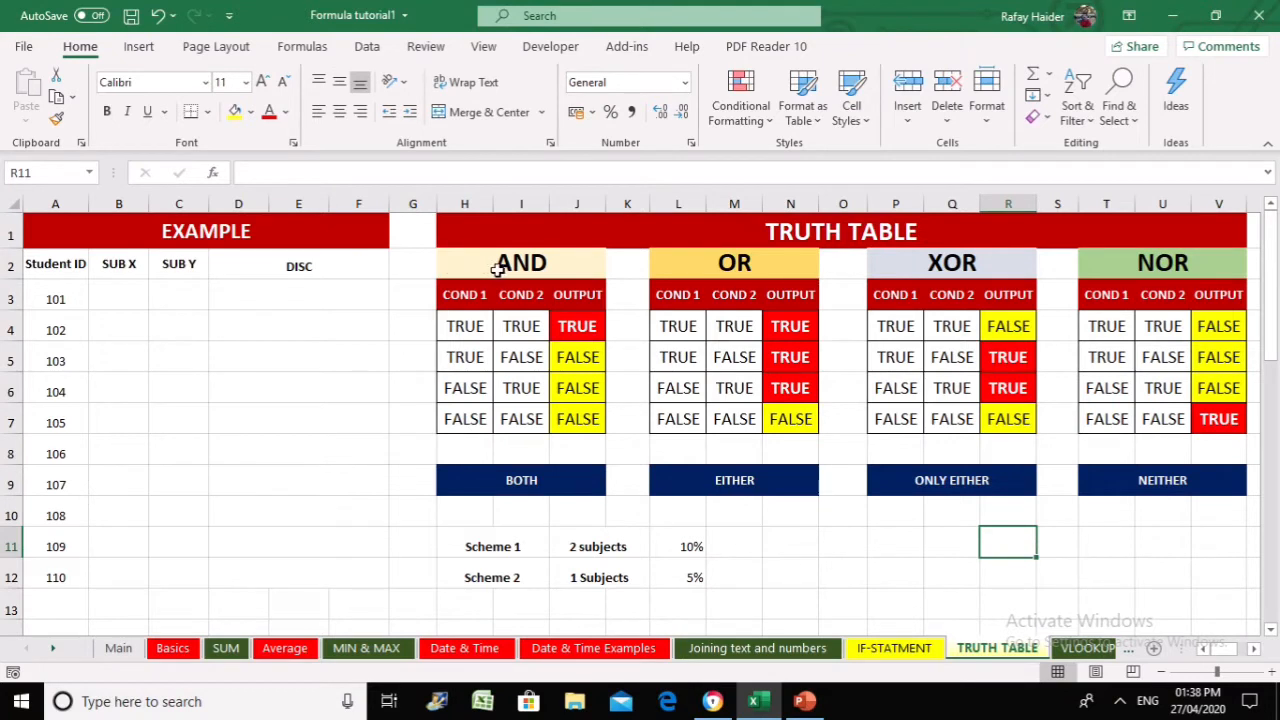
# Review the EXAMPLE table's subject and discount columns and the discount rates for Scheme 1 and Scheme 2
pyautogui.click(112, 296)
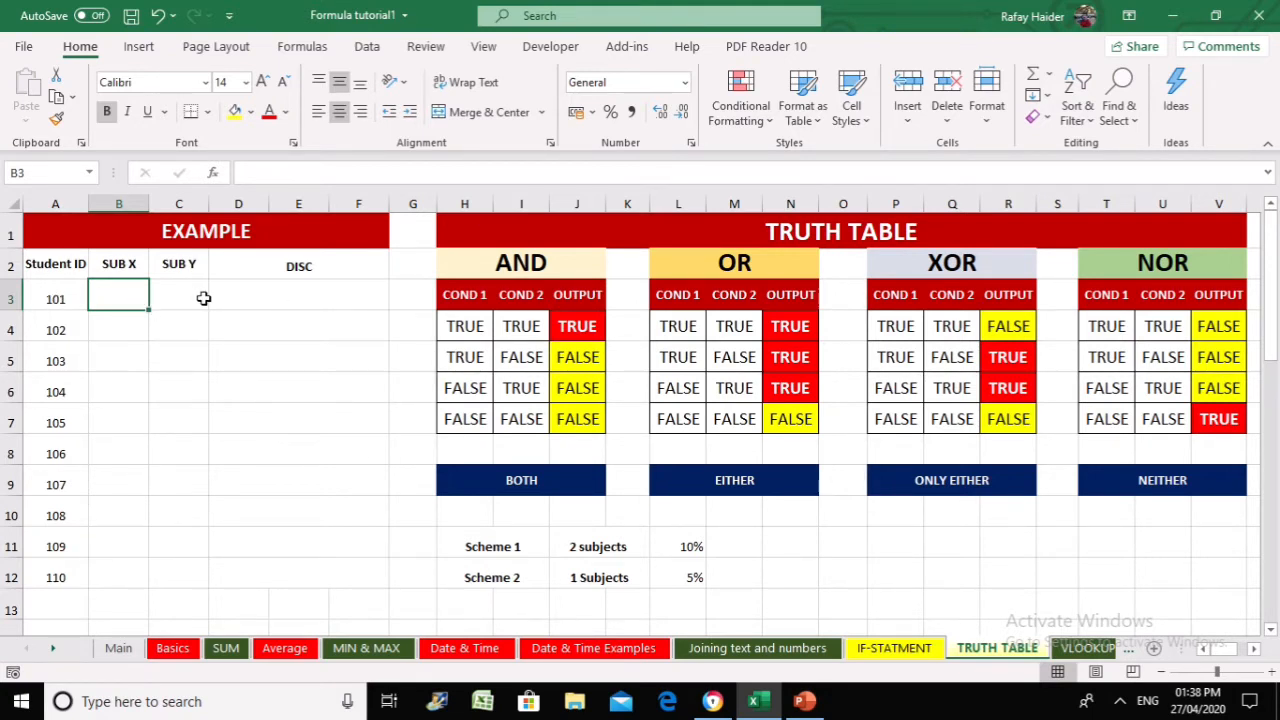
pyautogui.click(304, 297)
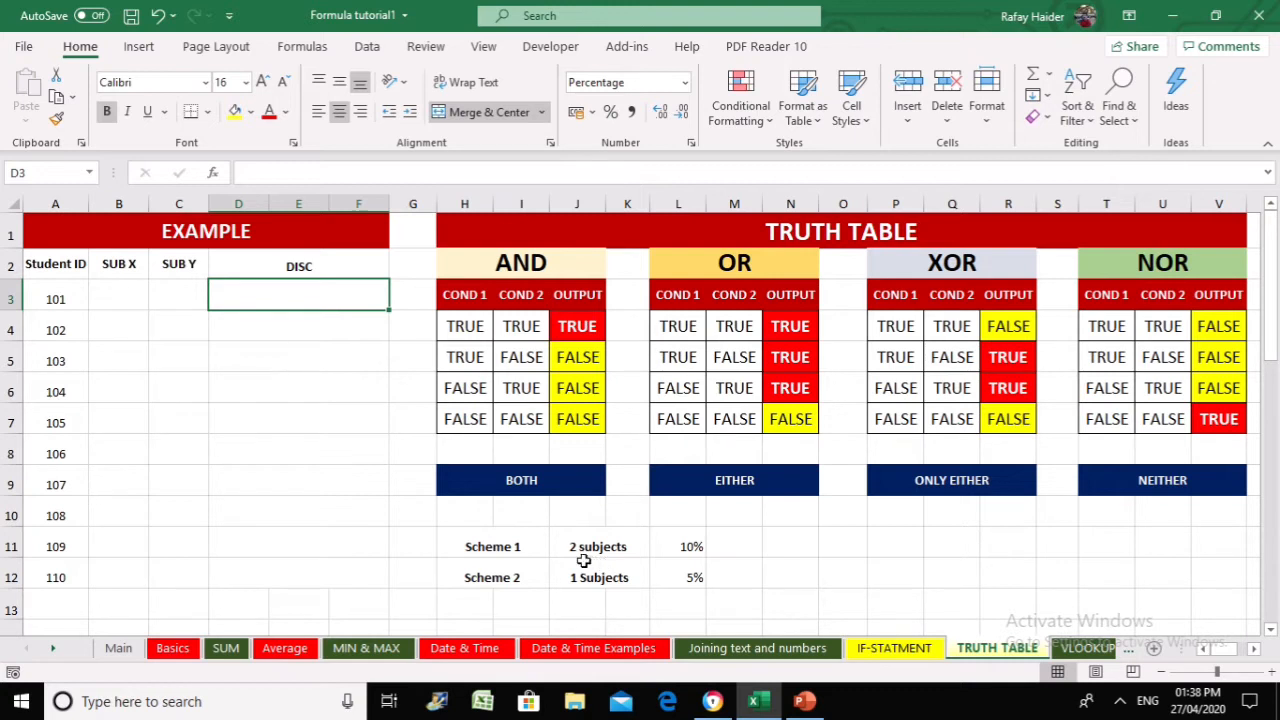
pyautogui.click(679, 545)
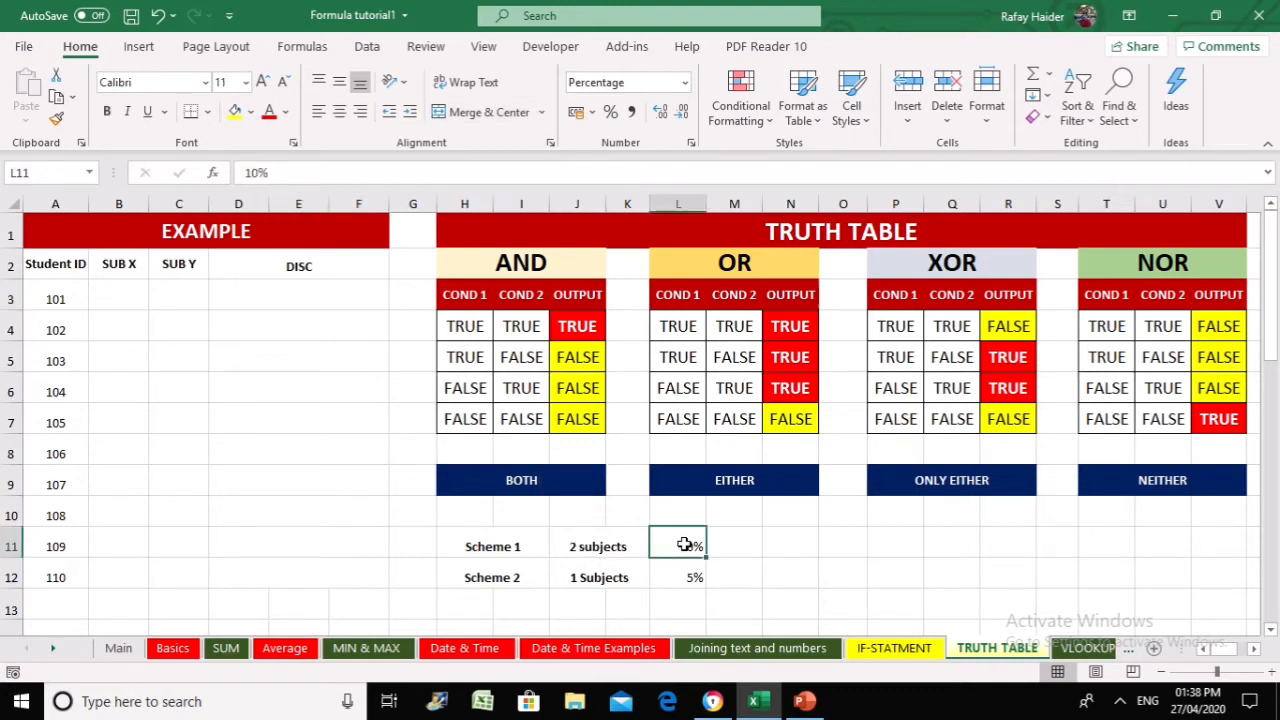
pyautogui.click(485, 580)
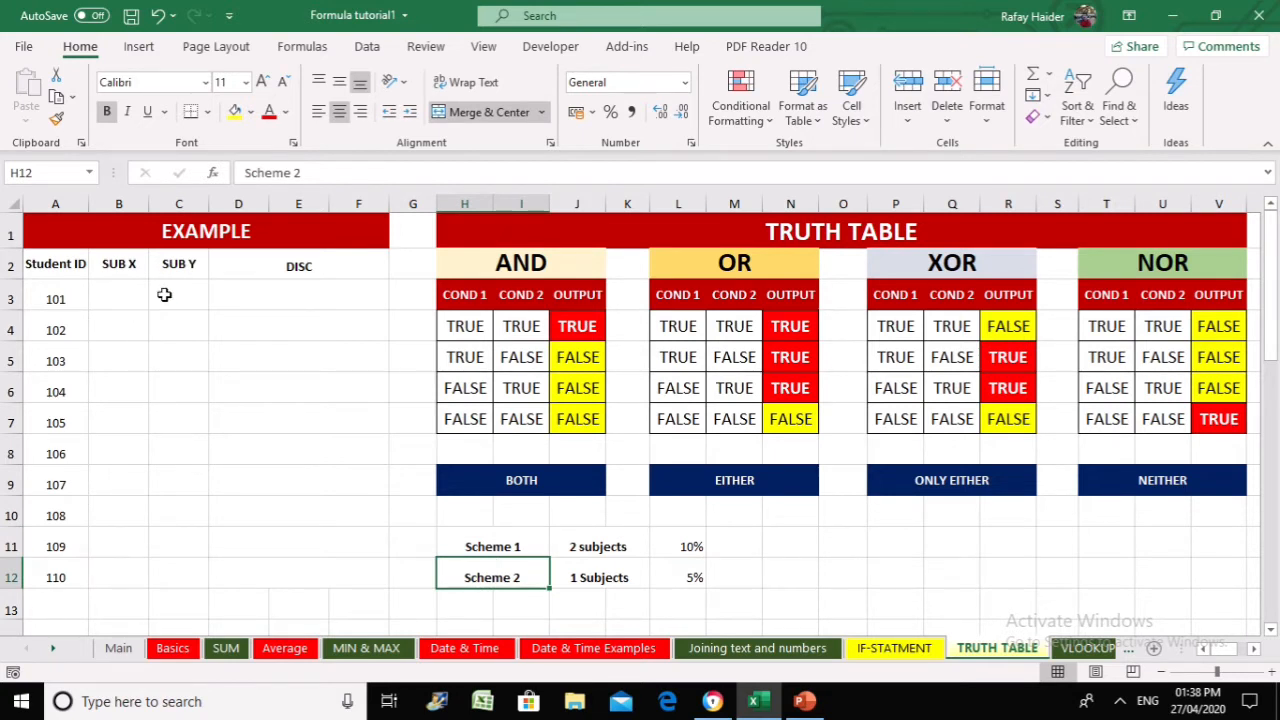
pyautogui.click(688, 578)
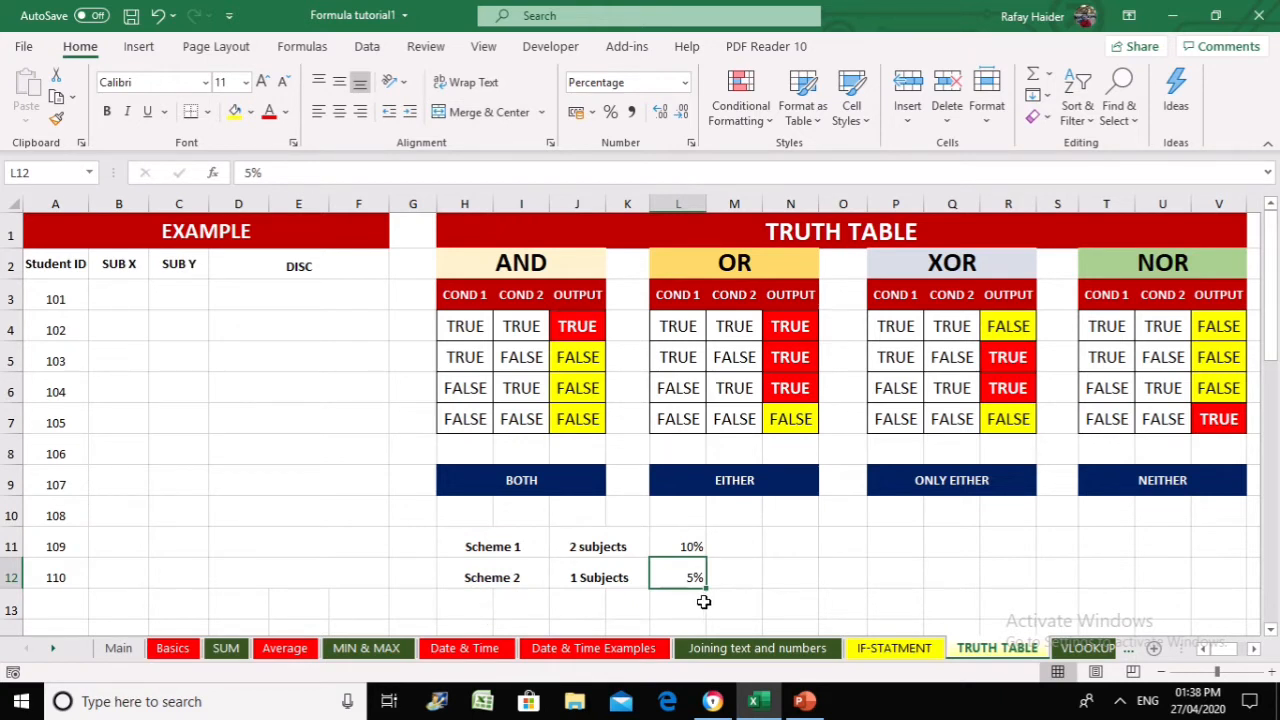
# Enter an uppercase Y under both SUB X and SUB Y for student 101
pyautogui.click(120, 298)
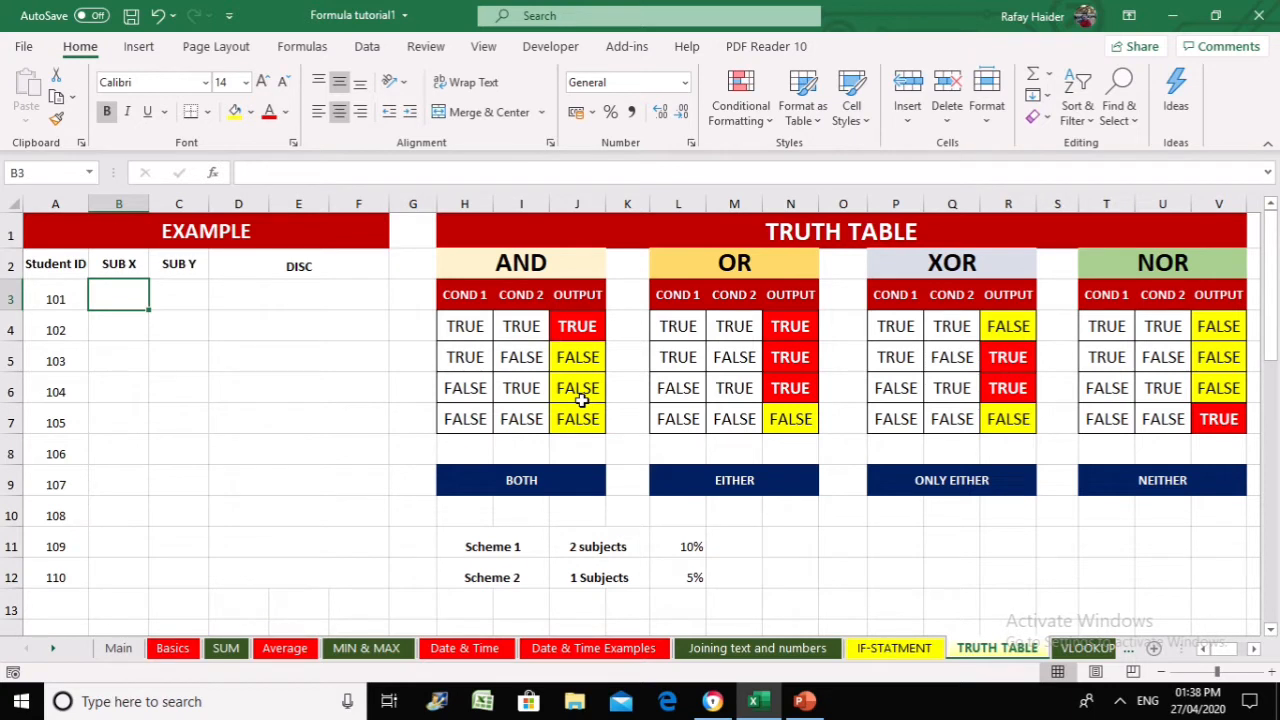
pyautogui.write('y')
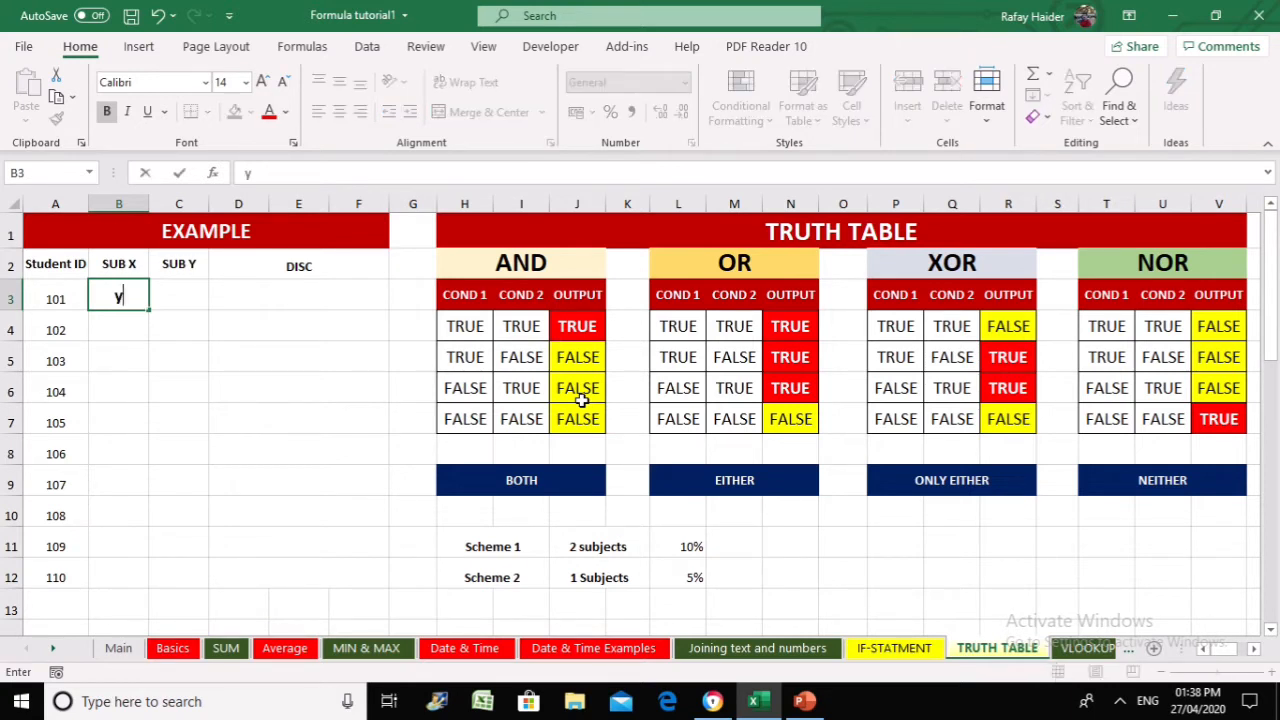
pyautogui.press('Right')
pyautogui.press('Left')
pyautogui.press('capslock')
pyautogui.write('Y')
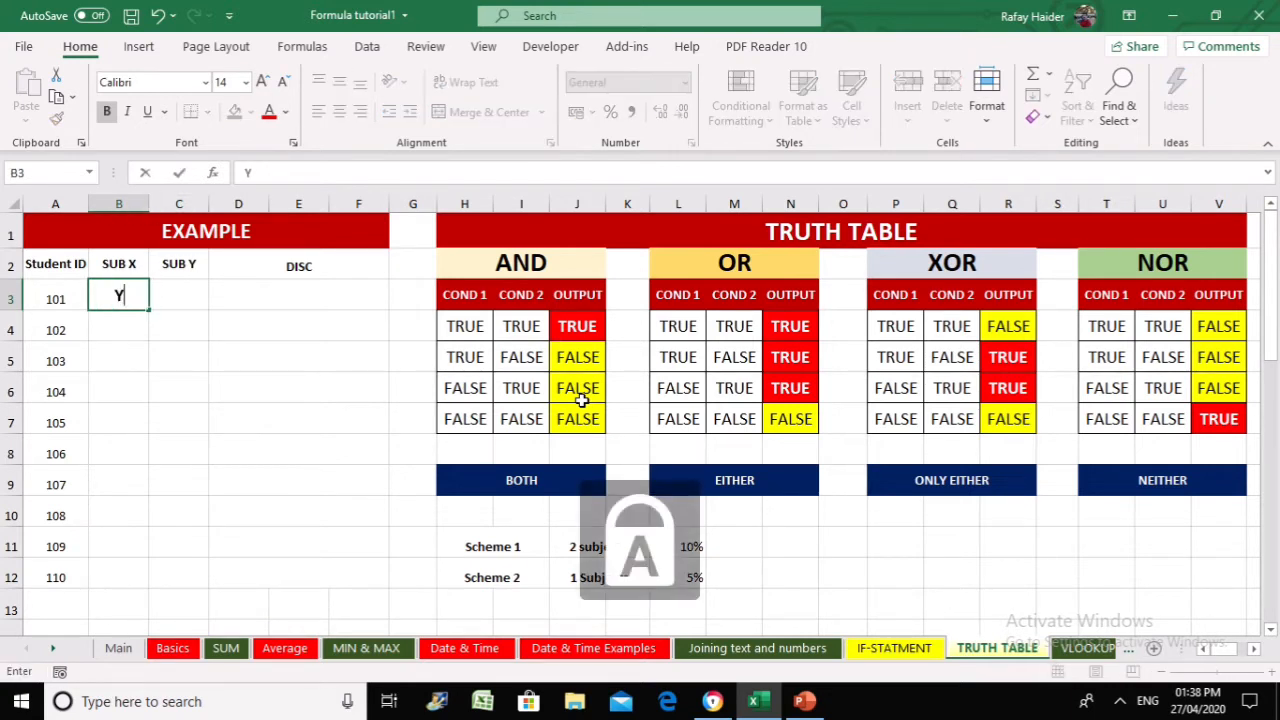
pyautogui.press('Right')
pyautogui.write('U')
pyautogui.press('BackSpace')
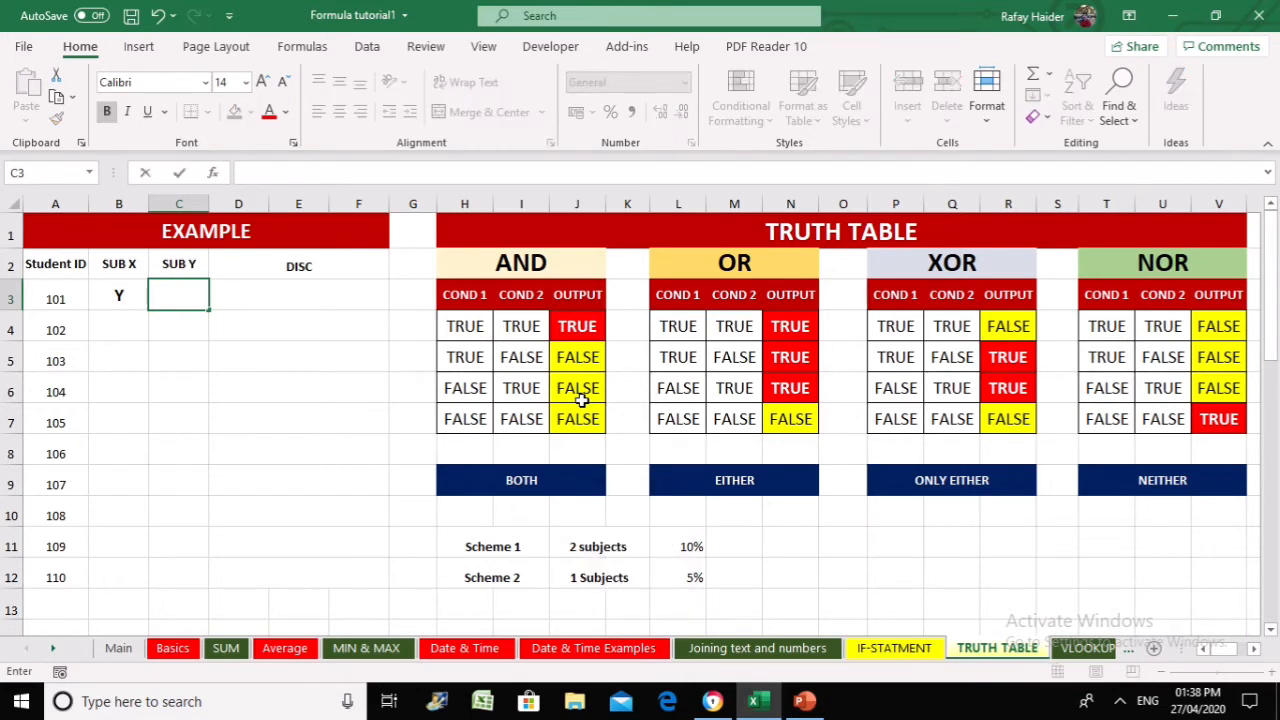
pyautogui.write('Y')
pyautogui.press('Right')
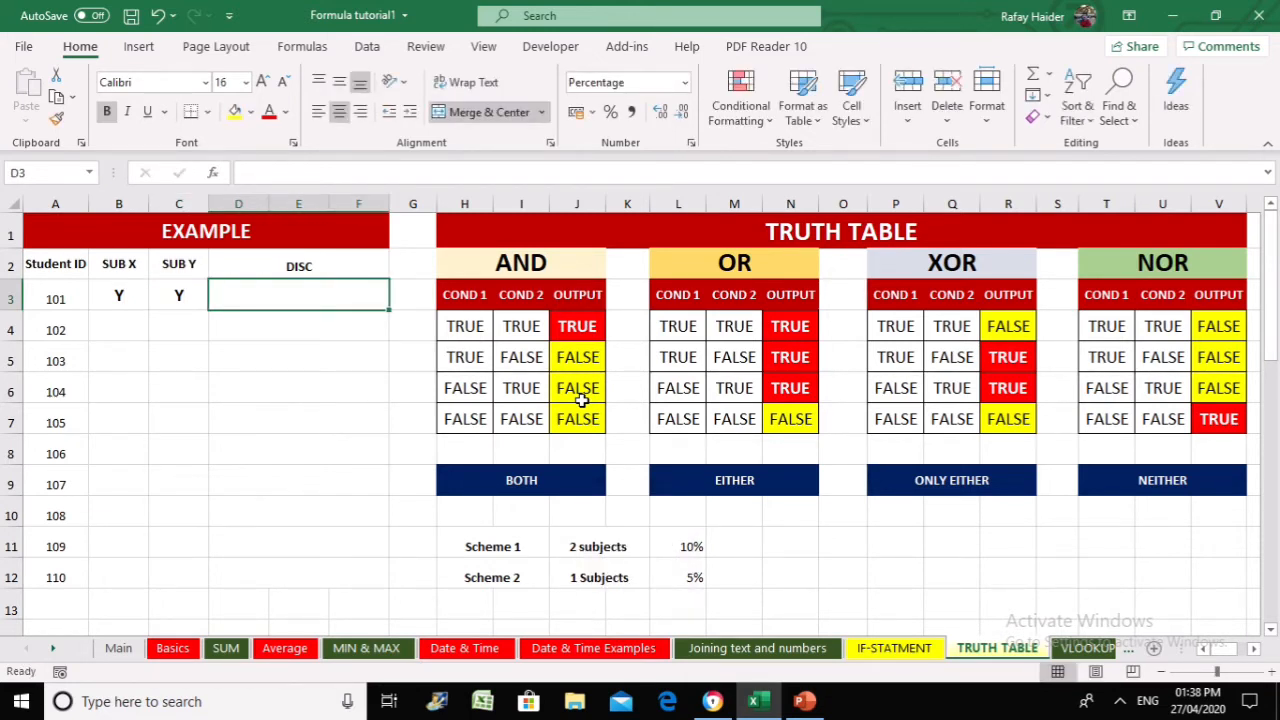
# Enter the formula =AND(B3="Y",C3="Y") in student 101's DISC cell
pyautogui.write('=')
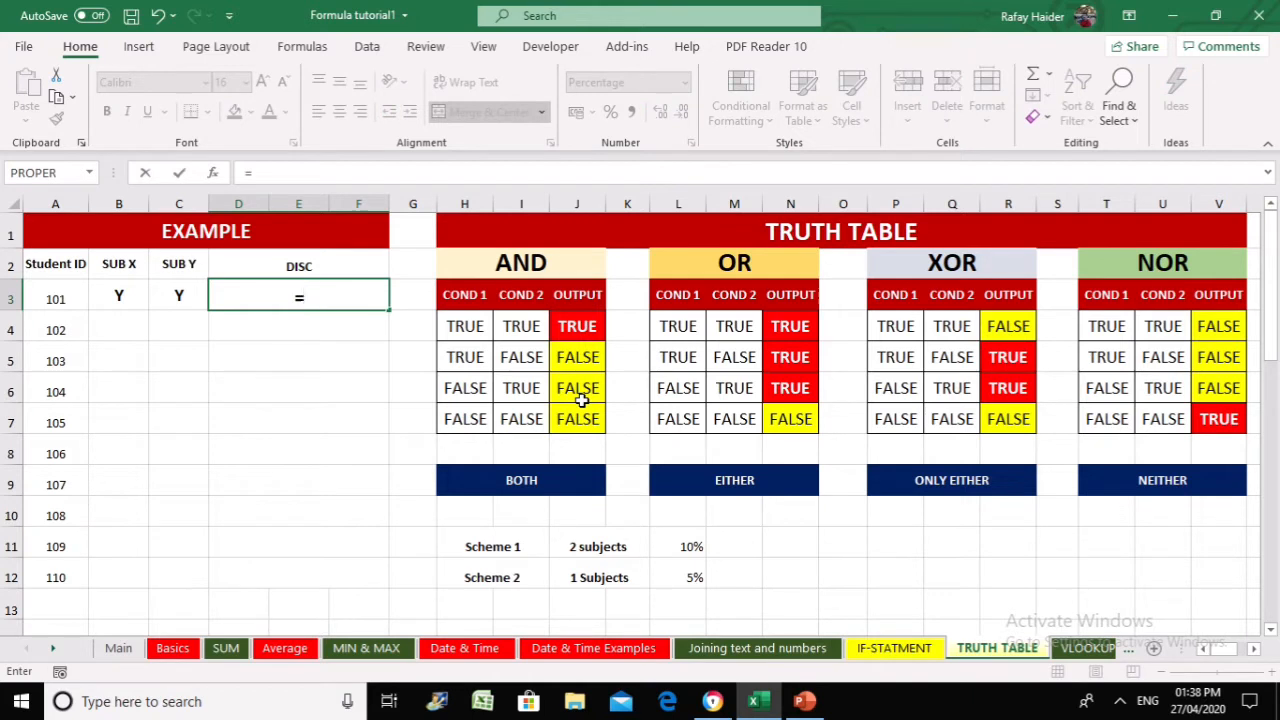
pyautogui.write('AND')
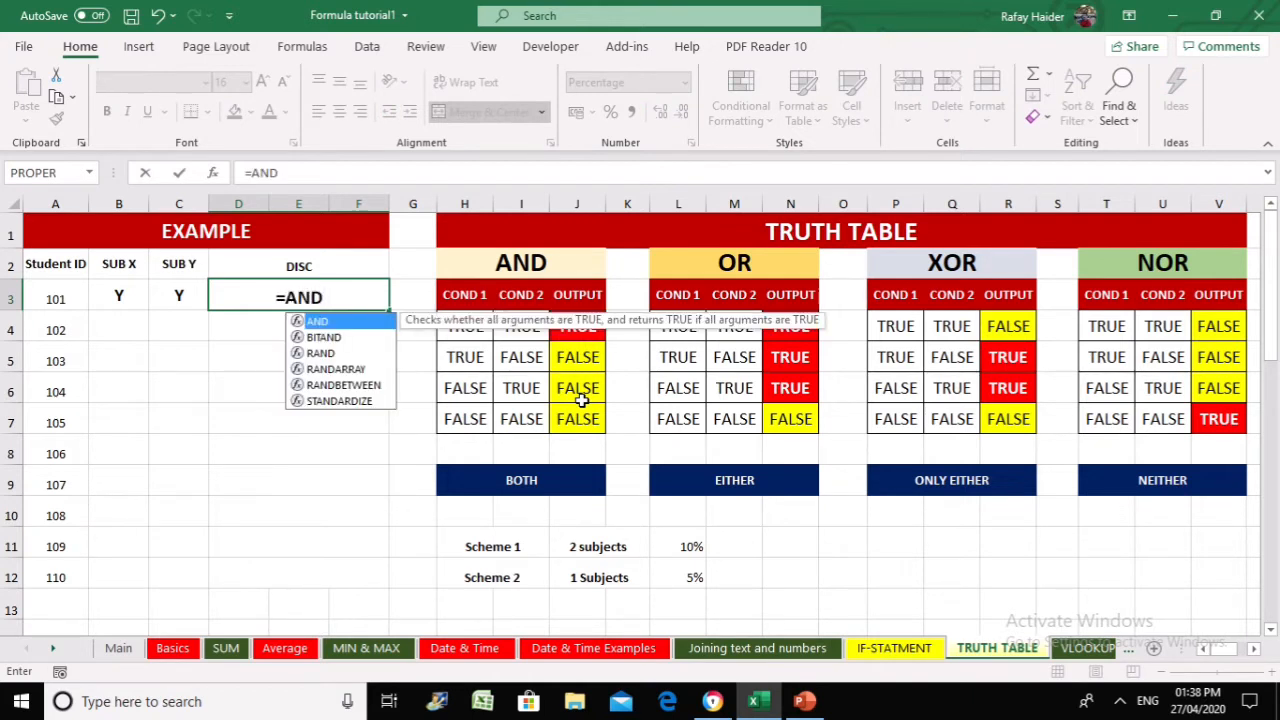
pyautogui.write('(')
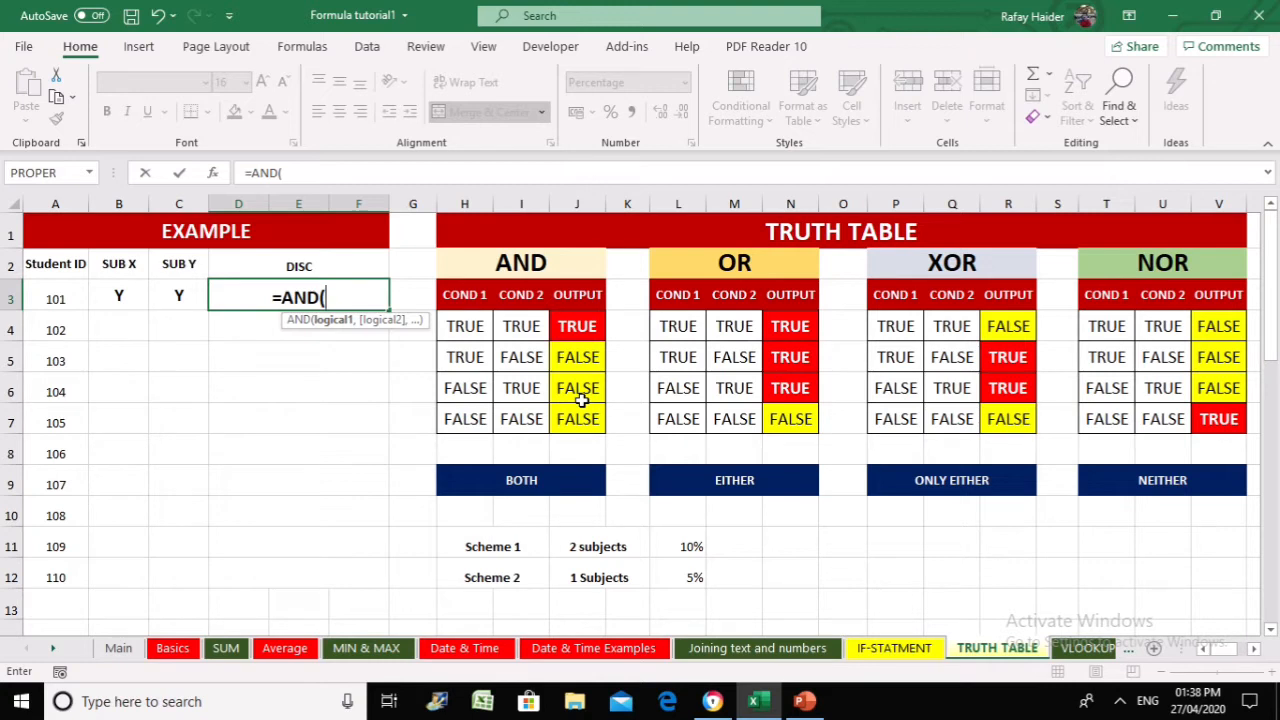
pyautogui.click(120, 298)
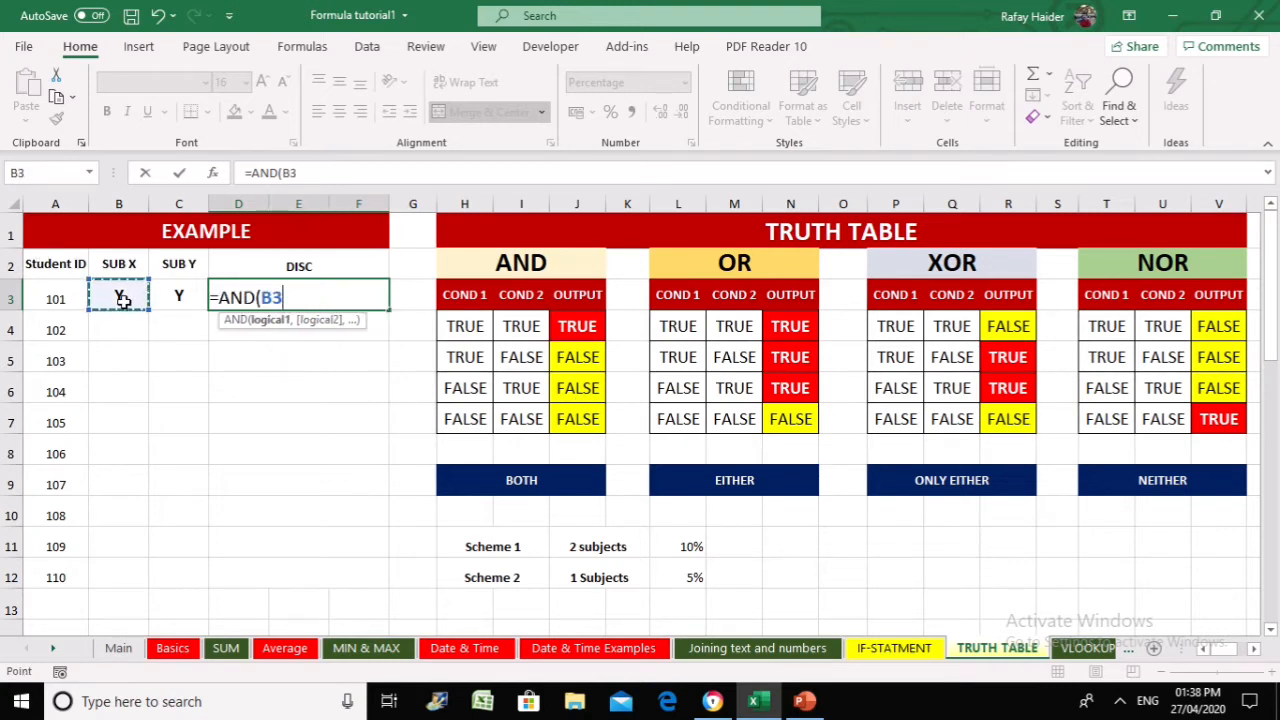
pyautogui.write('=')
pyautogui.write('"Y')
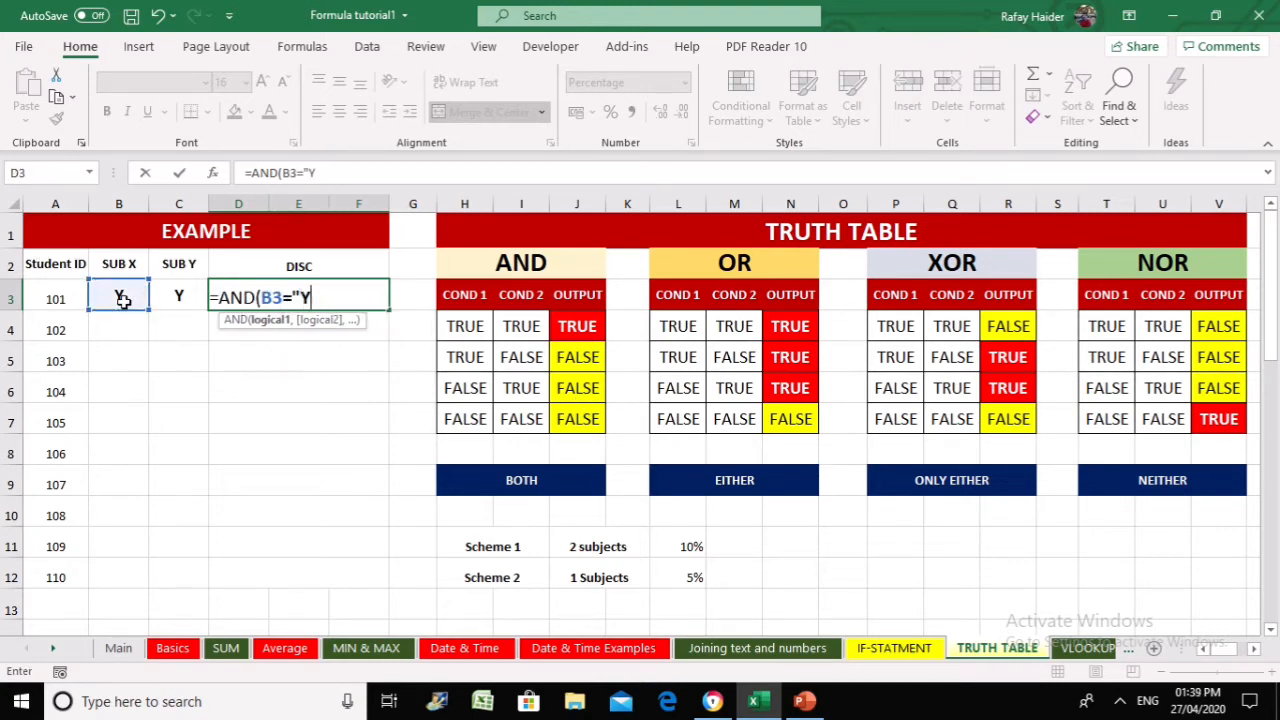
pyautogui.write('",')
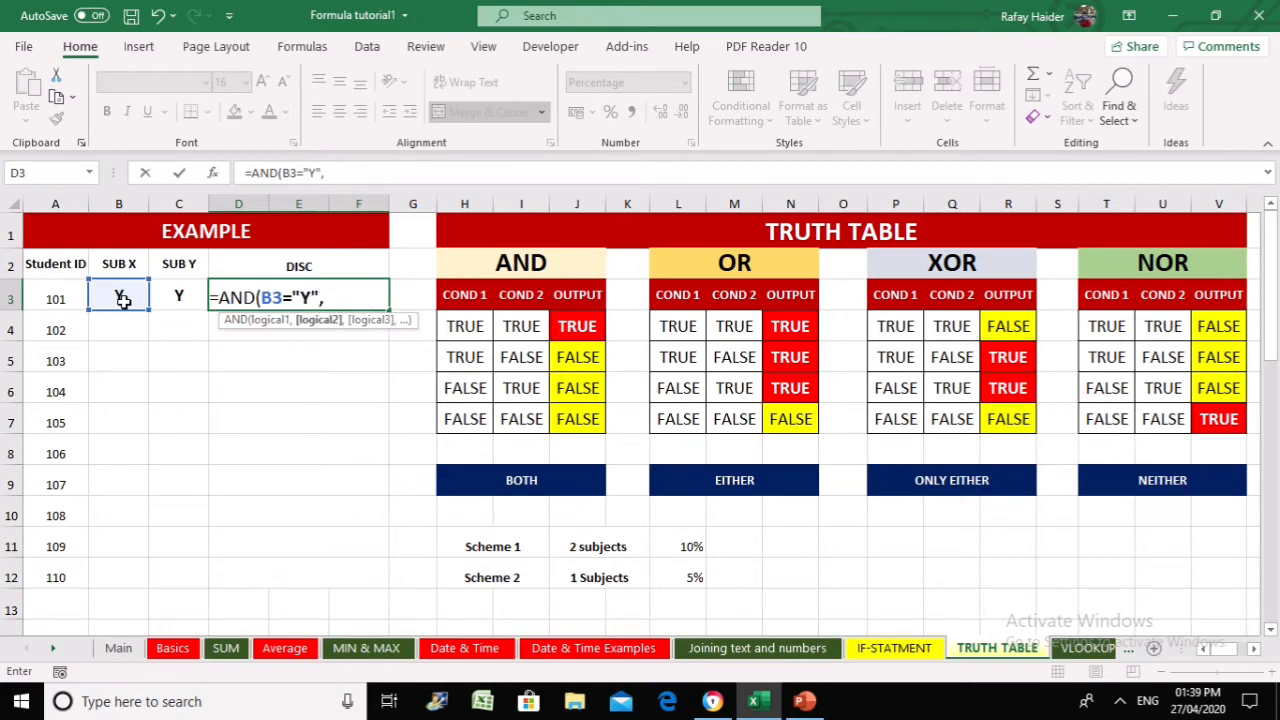
pyautogui.click(163, 296)
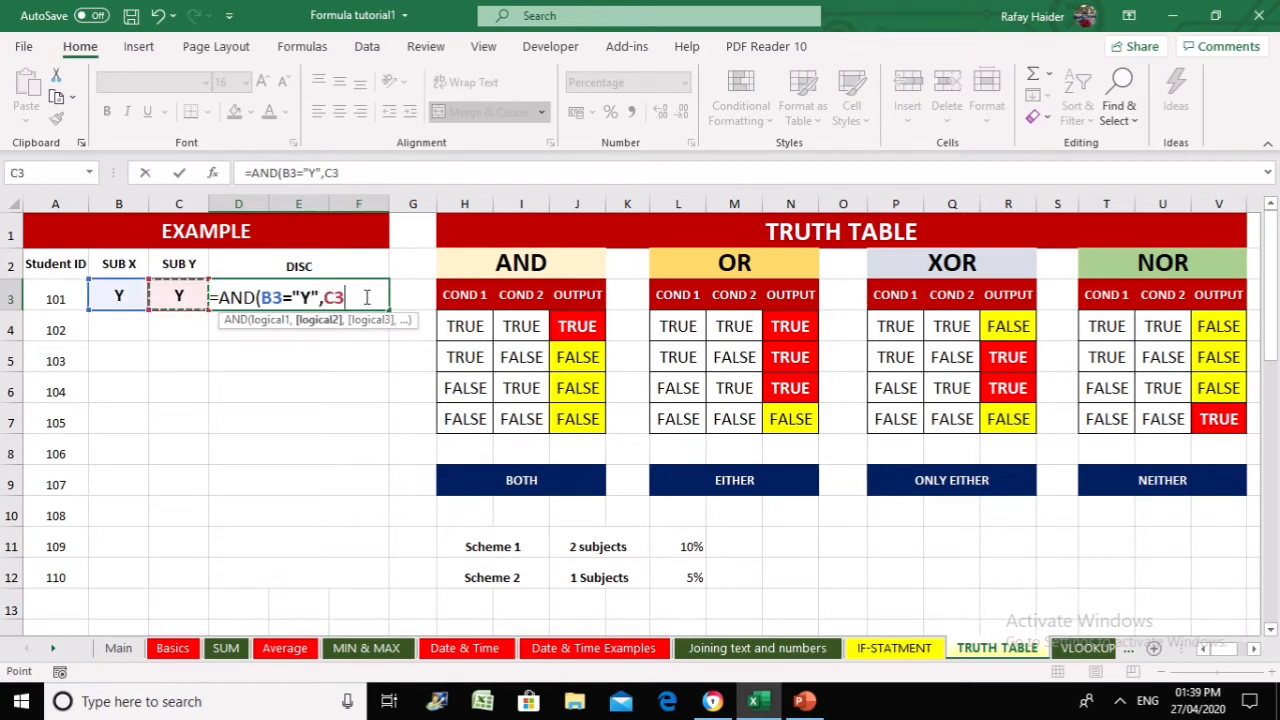
pyautogui.write('"')
pyautogui.press('BackSpace')
pyautogui.write('="Y",C3="Y")')
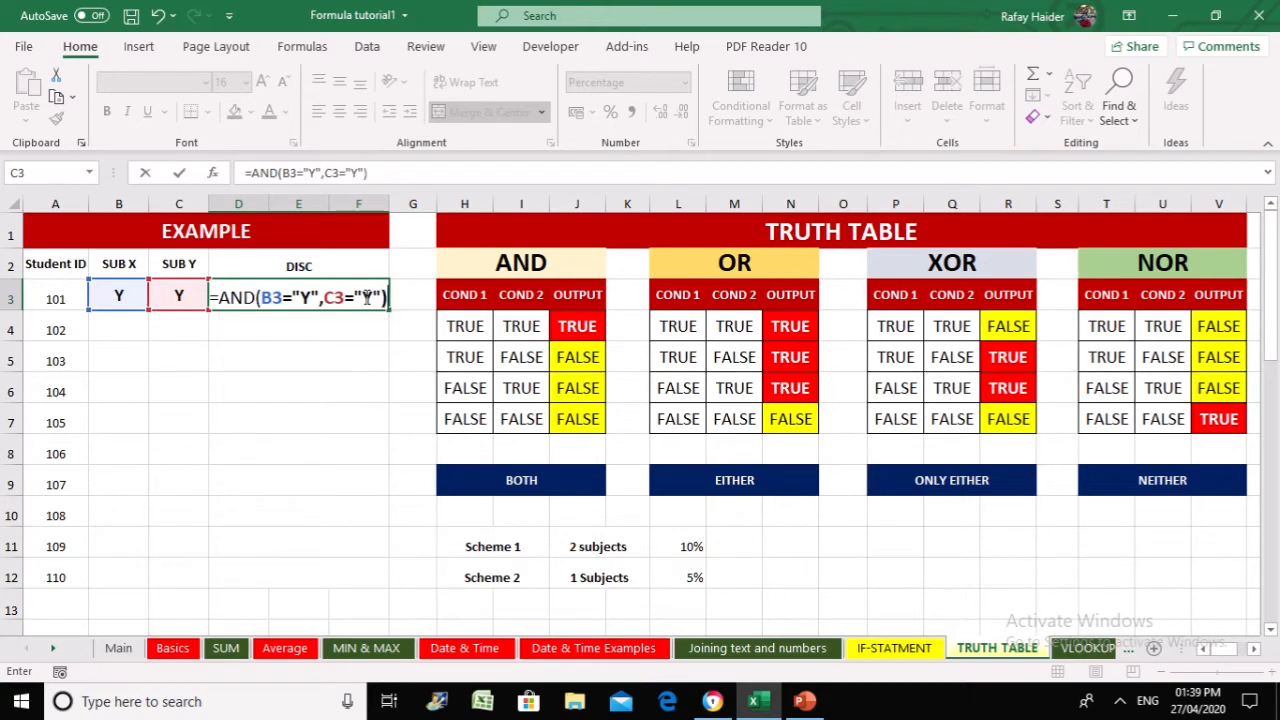
pyautogui.press('Return')
# Inspect the AND formula in student 101's DISC cell and the cells it refers to, leaving it as is
pyautogui.click(366, 295)
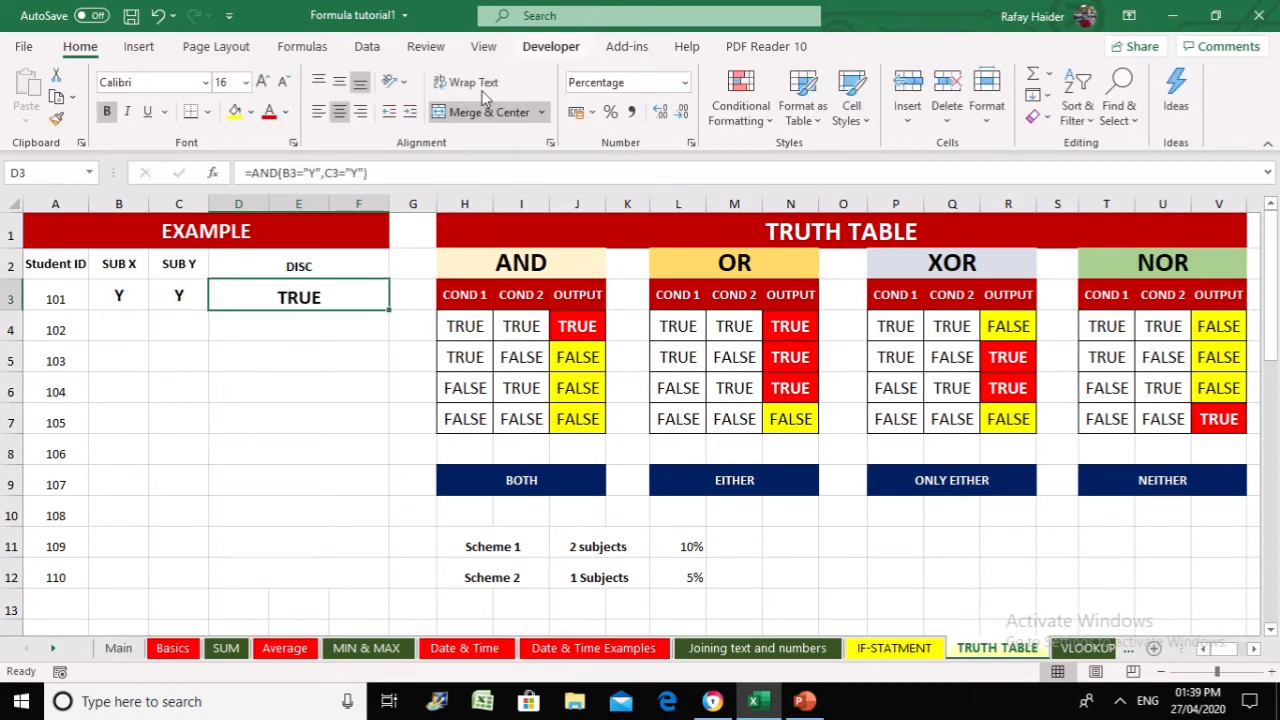
pyautogui.click(283, 356)
pyautogui.click(288, 294)
pyautogui.doubleClick(298, 297)
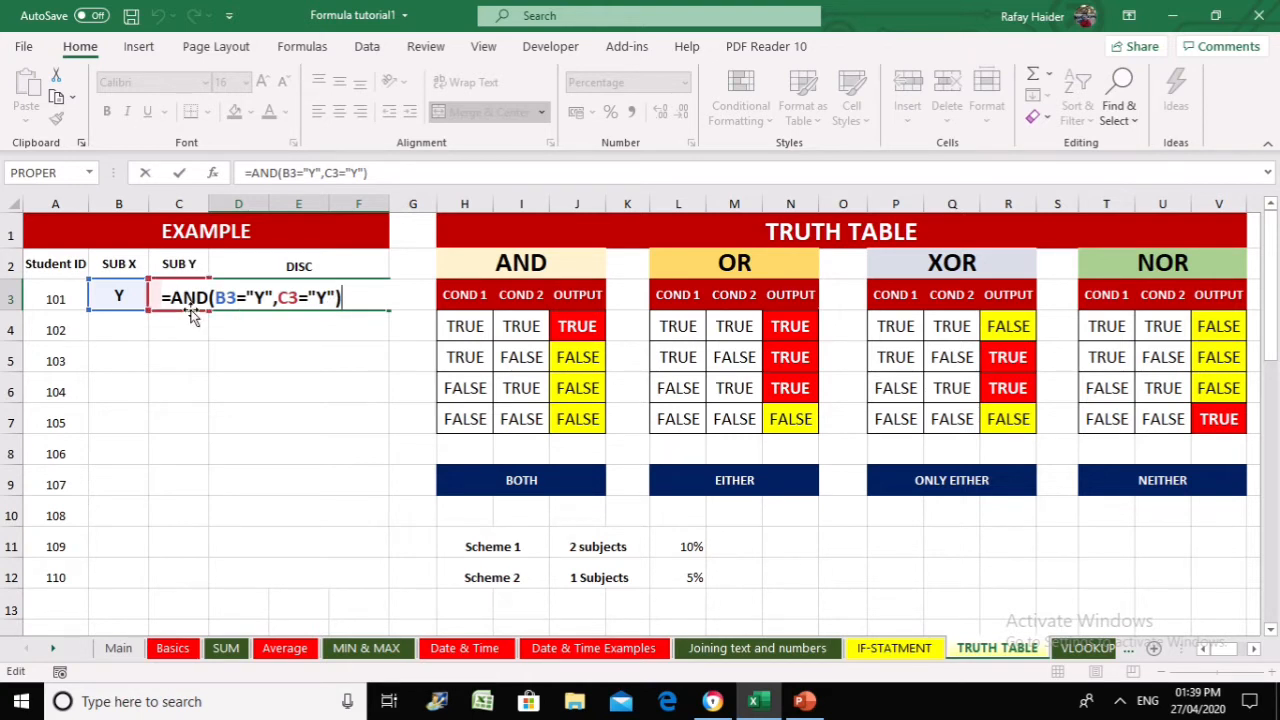
pyautogui.press('Return')
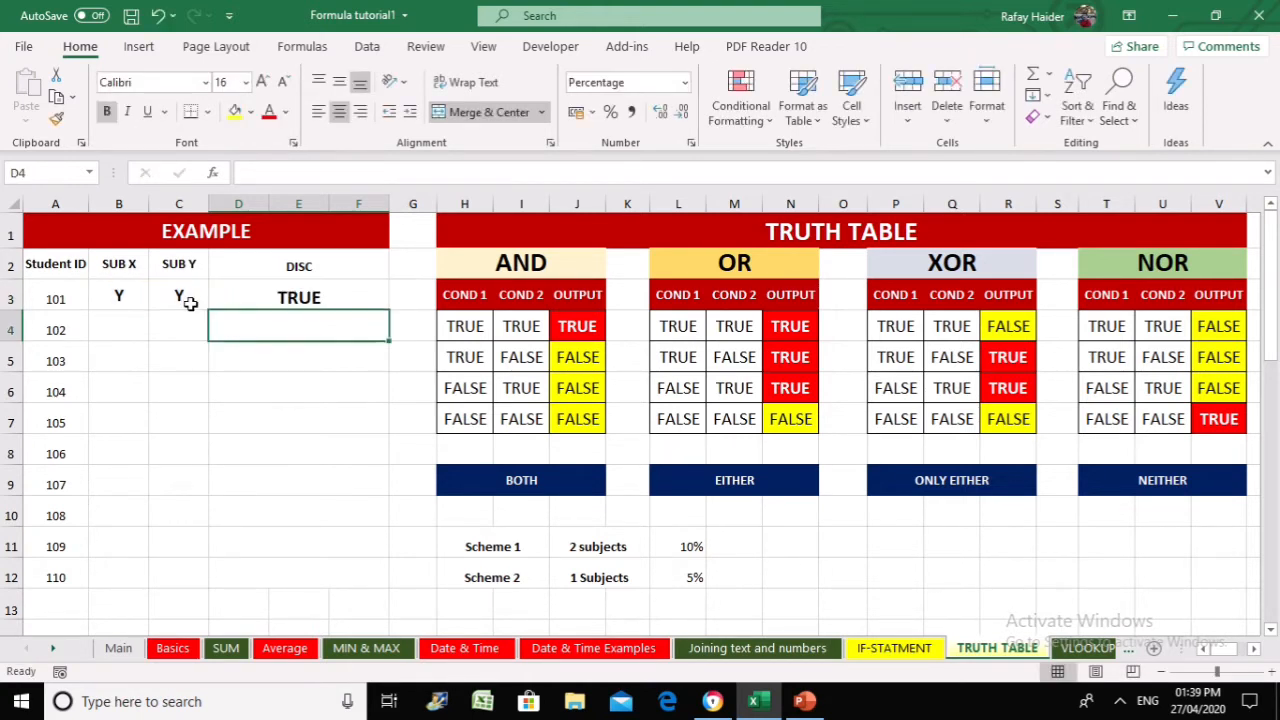
pyautogui.press('Up')
# Test student 101's AND formula by entering N under SUB Y and N under SUB X
pyautogui.click(180, 297)
pyautogui.write('N')
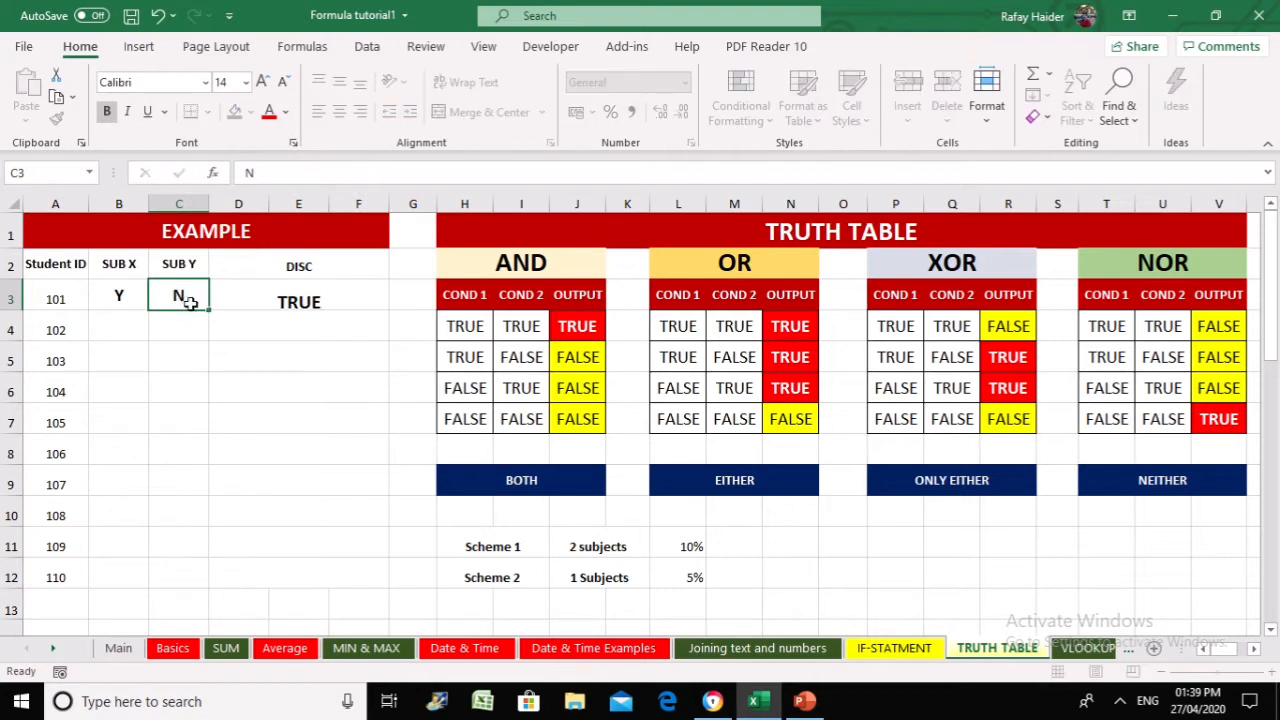
pyautogui.press('Return')
pyautogui.press('Up')
pyautogui.press('Left')
pyautogui.write('N')
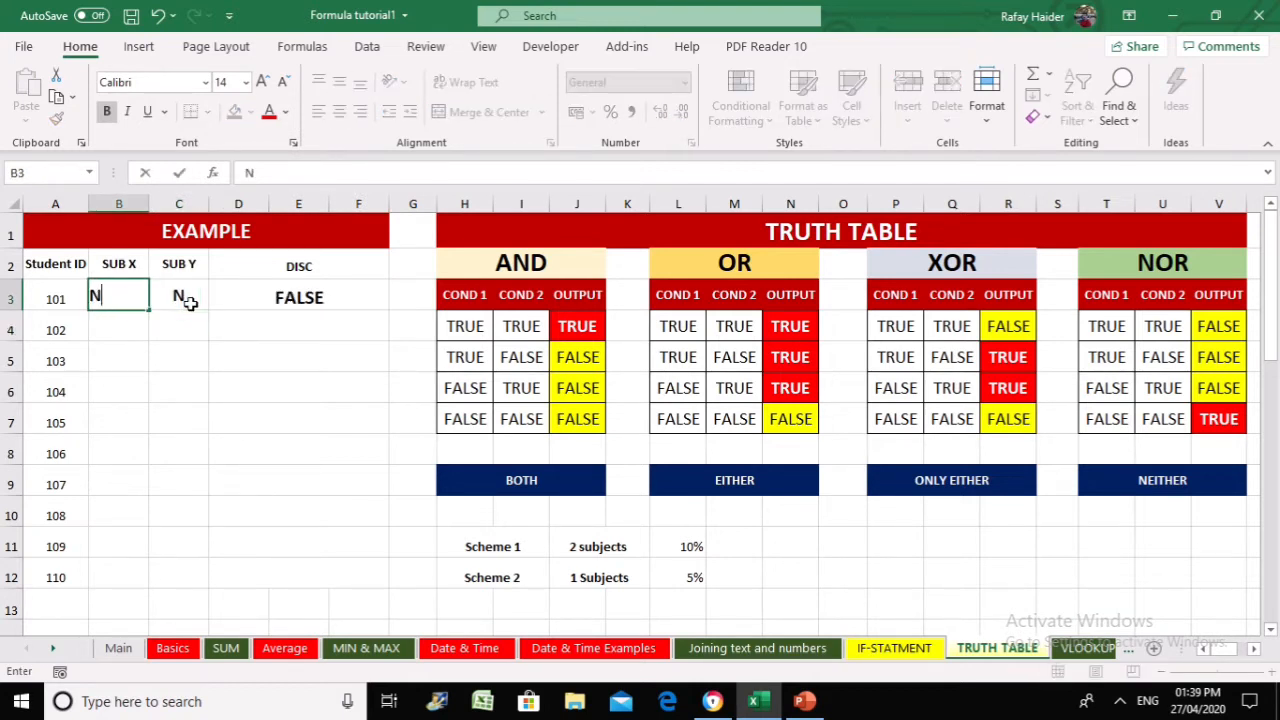
# Set student 101's SUB Y to Y, and change SUB X to Y as well
pyautogui.click(190, 302)
pyautogui.write('Y')
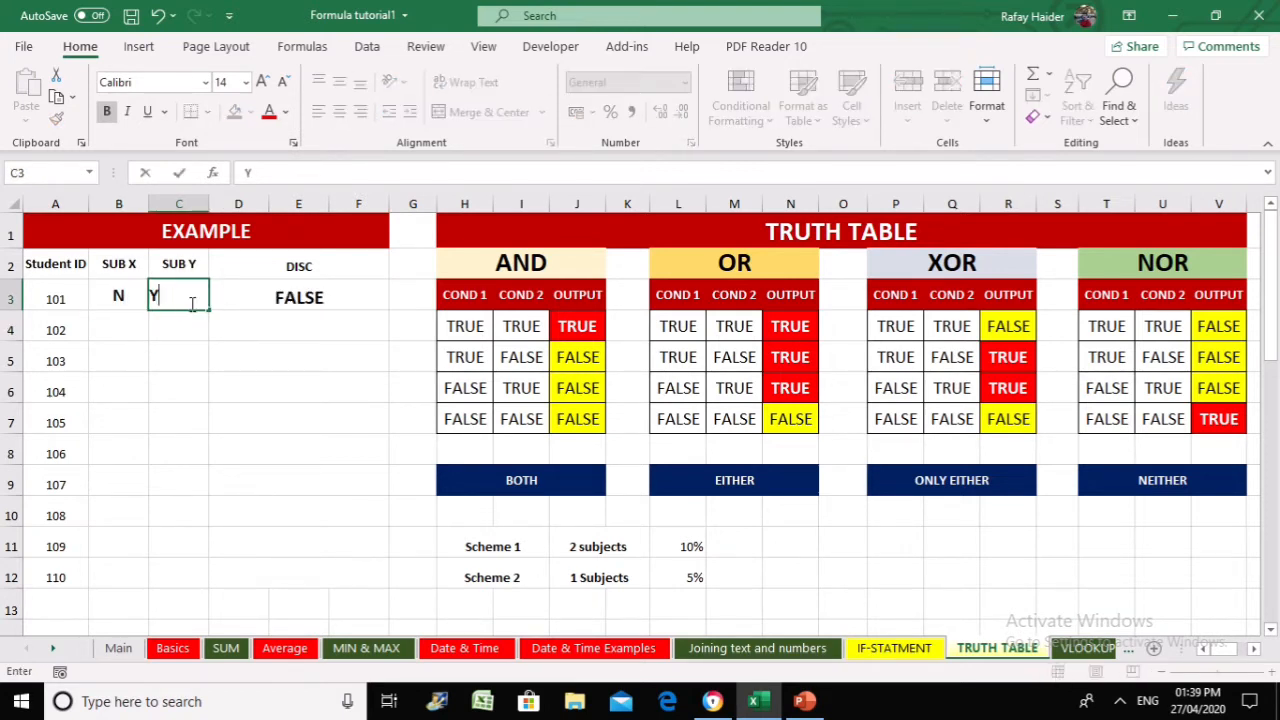
pyautogui.press('Left')
pyautogui.click(190, 303)
pyautogui.press('Left')
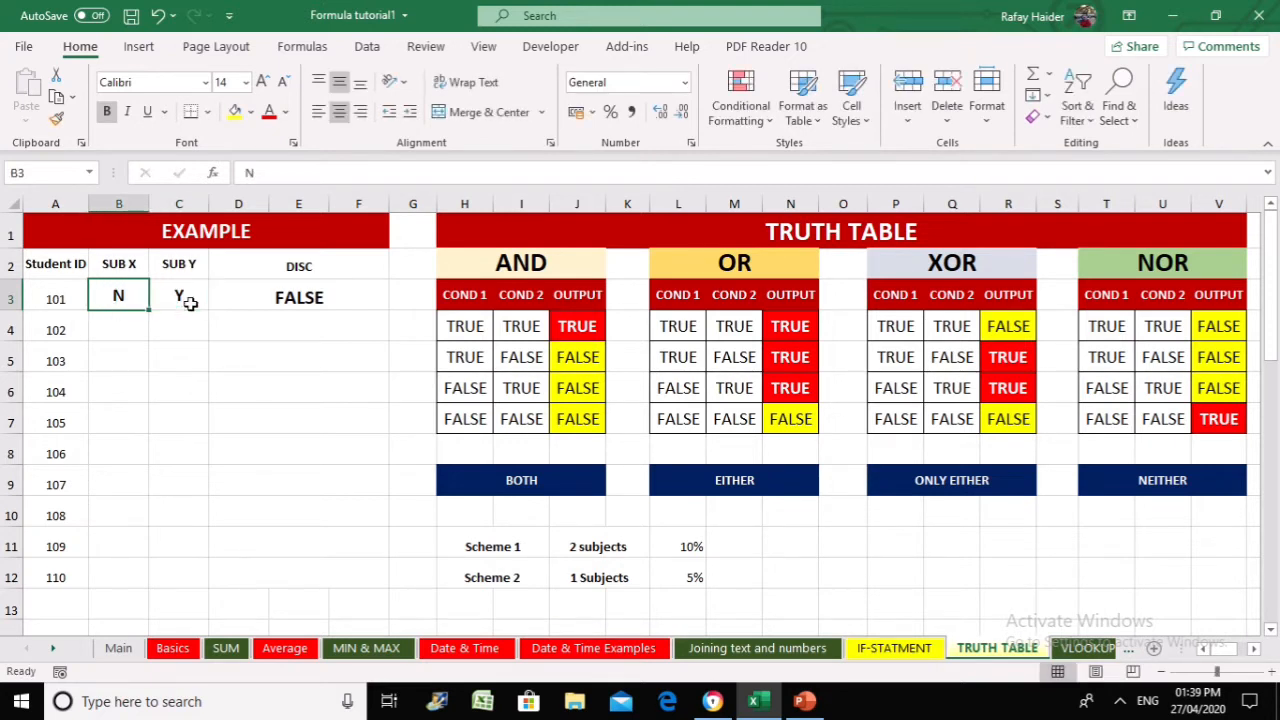
pyautogui.write('Y')
pyautogui.click(190, 303)
pyautogui.press('Return')
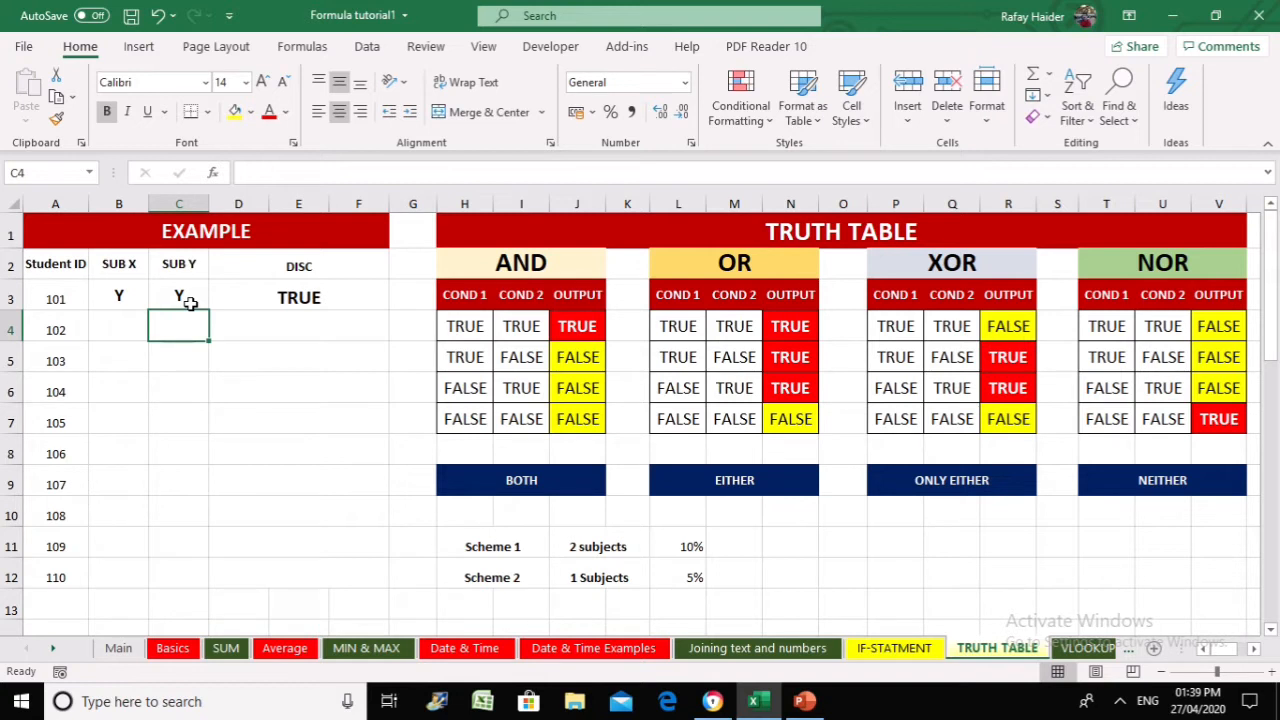
pyautogui.press('Right')
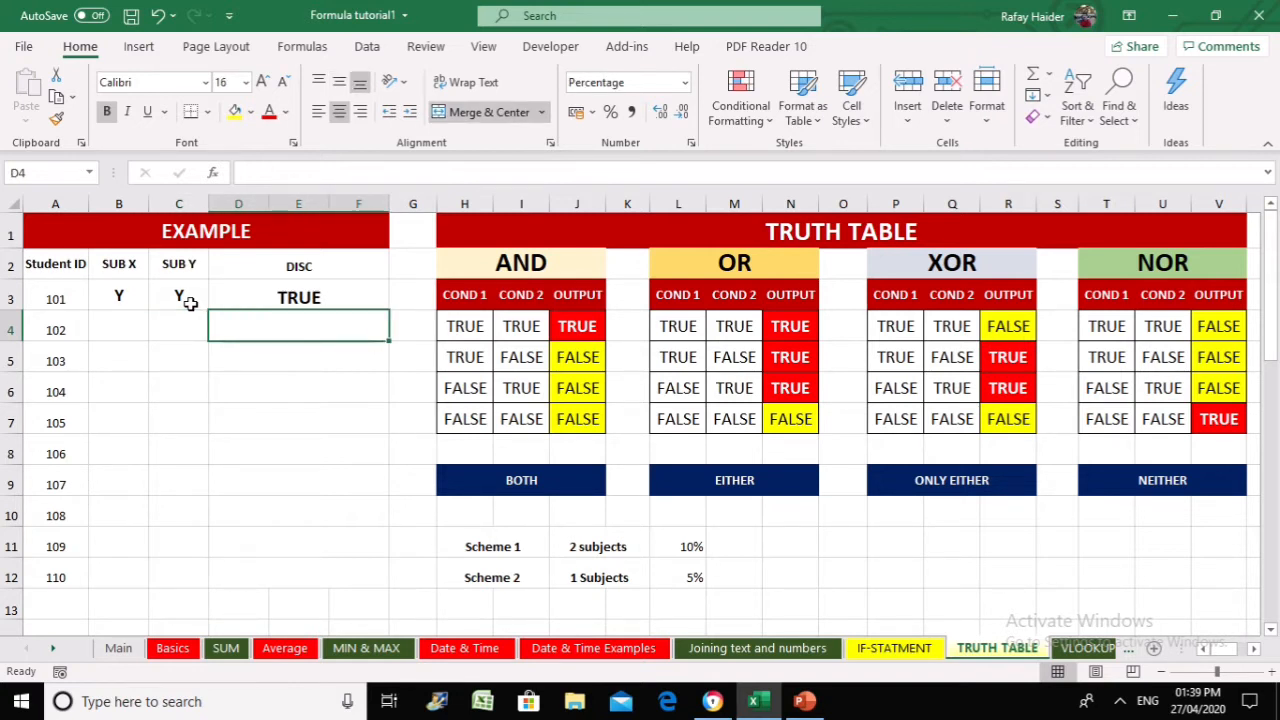
# Enter Y under SUB X and N under SUB Y for student 102
pyautogui.press('Left')
pyautogui.press('Left')
pyautogui.write('Y')
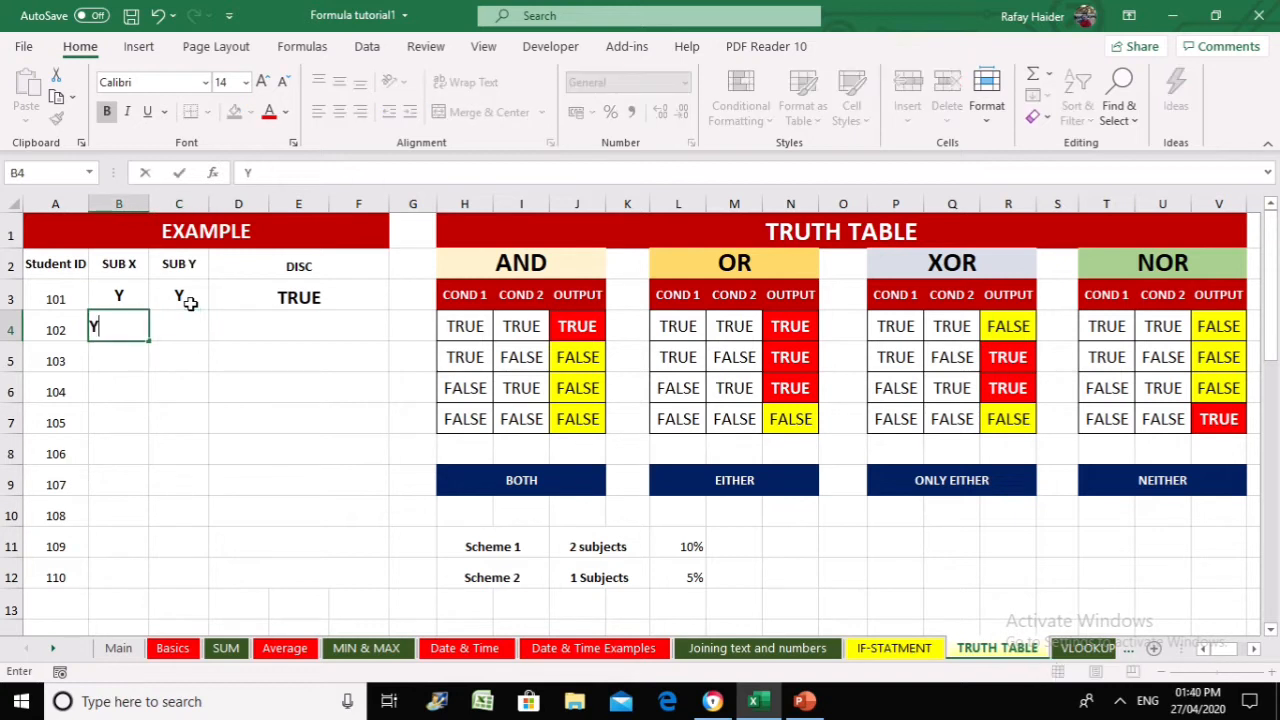
pyautogui.press('Right')
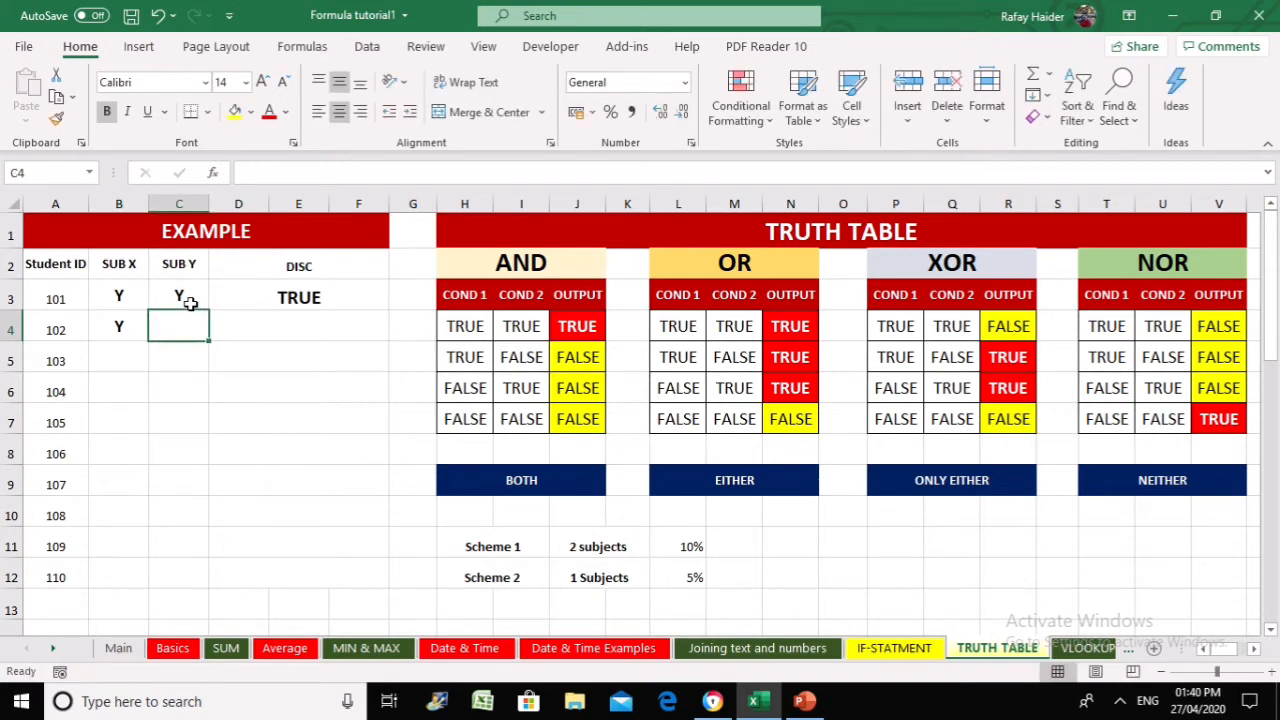
pyautogui.write('N')
pyautogui.press('Right')
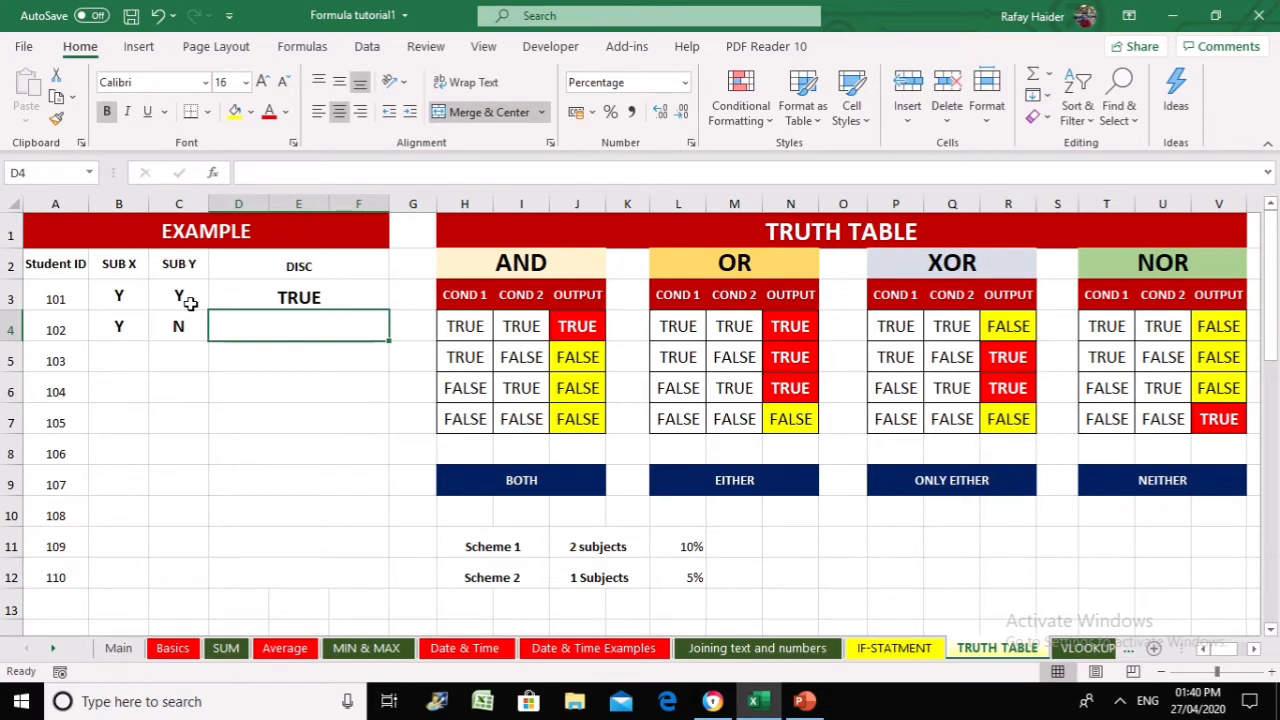
# Enter the formula =OR(B4="Y",C4="Y") in student 102's DISC cell
pyautogui.write('=OR(')
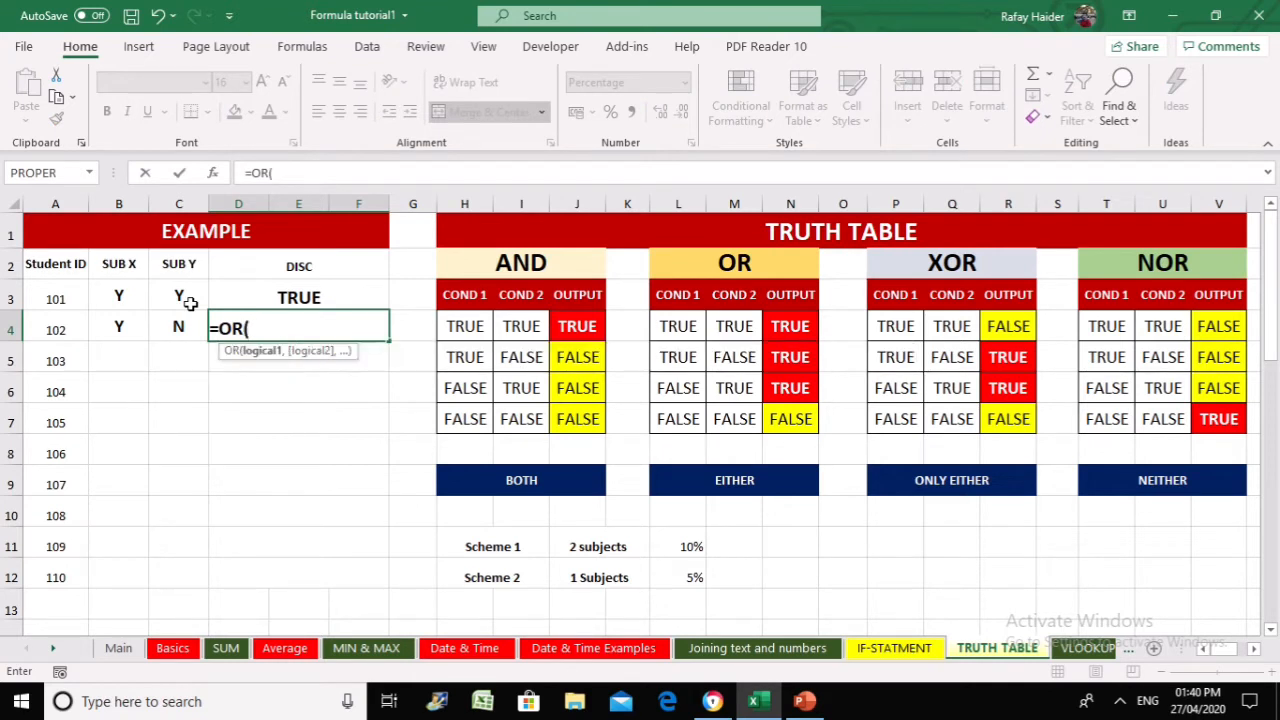
pyautogui.click(124, 326)
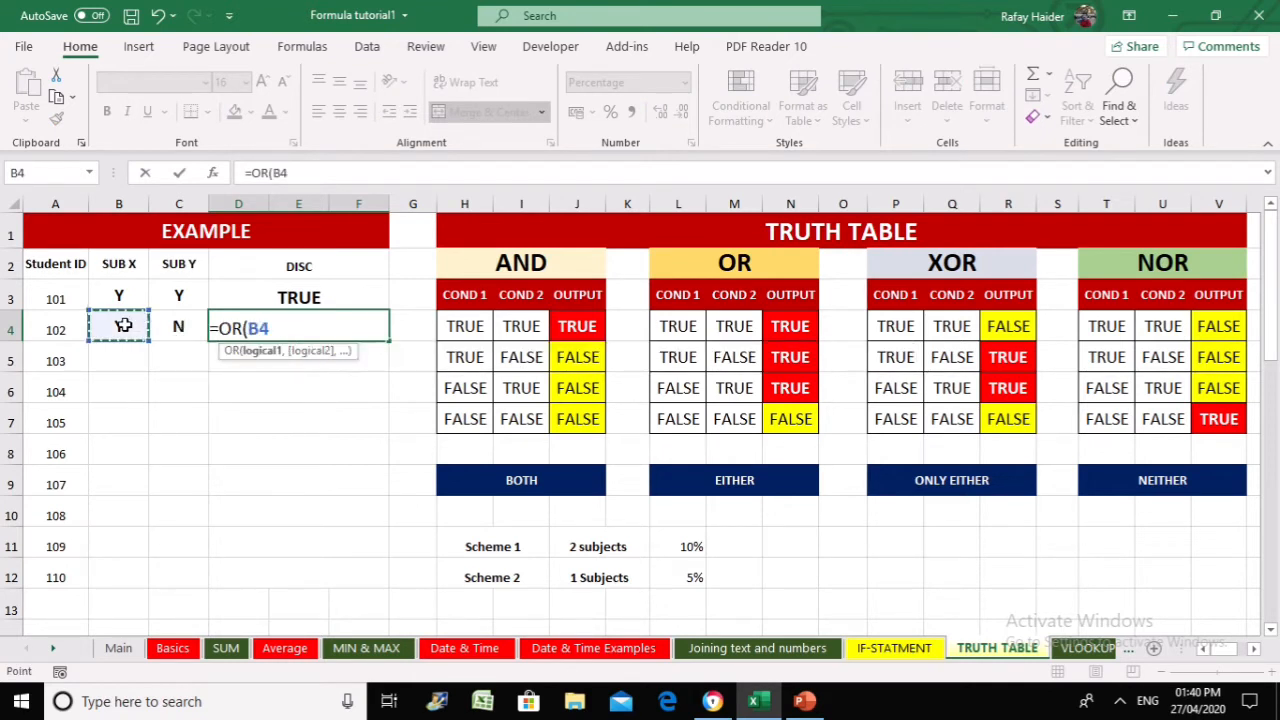
pyautogui.write('="')
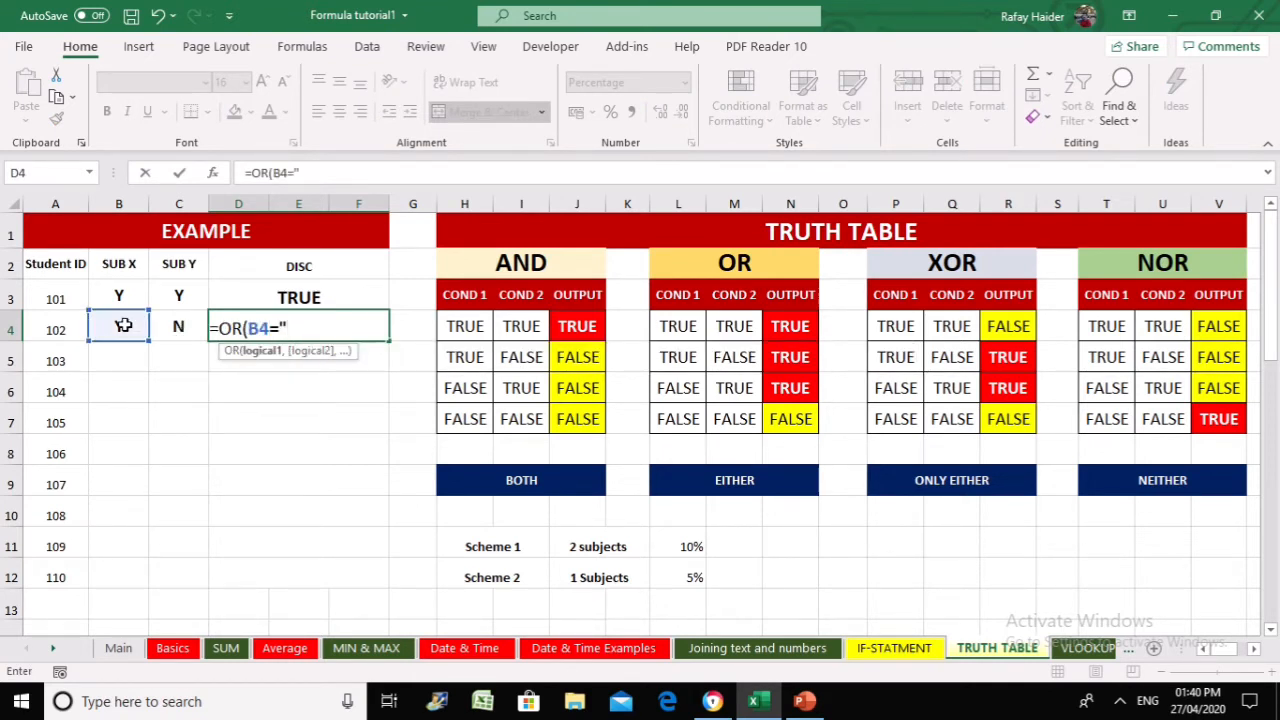
pyautogui.write('Y",')
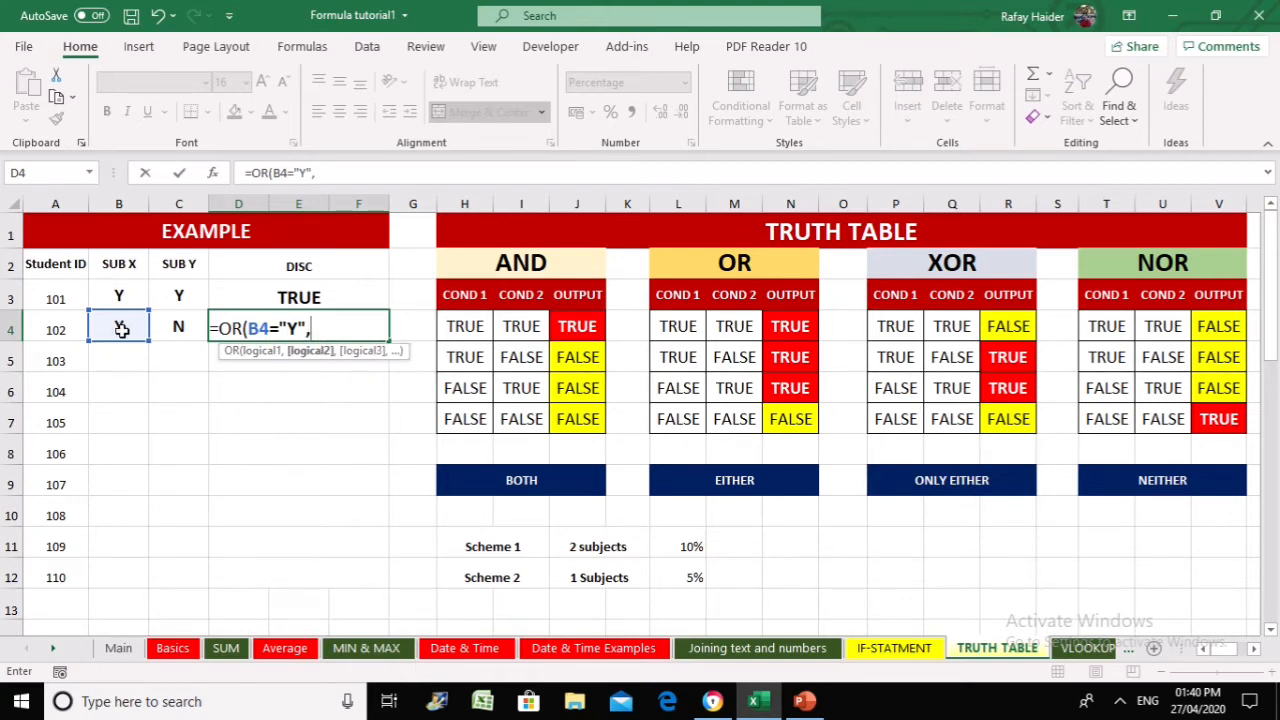
pyautogui.click(189, 322)
pyautogui.write('="')
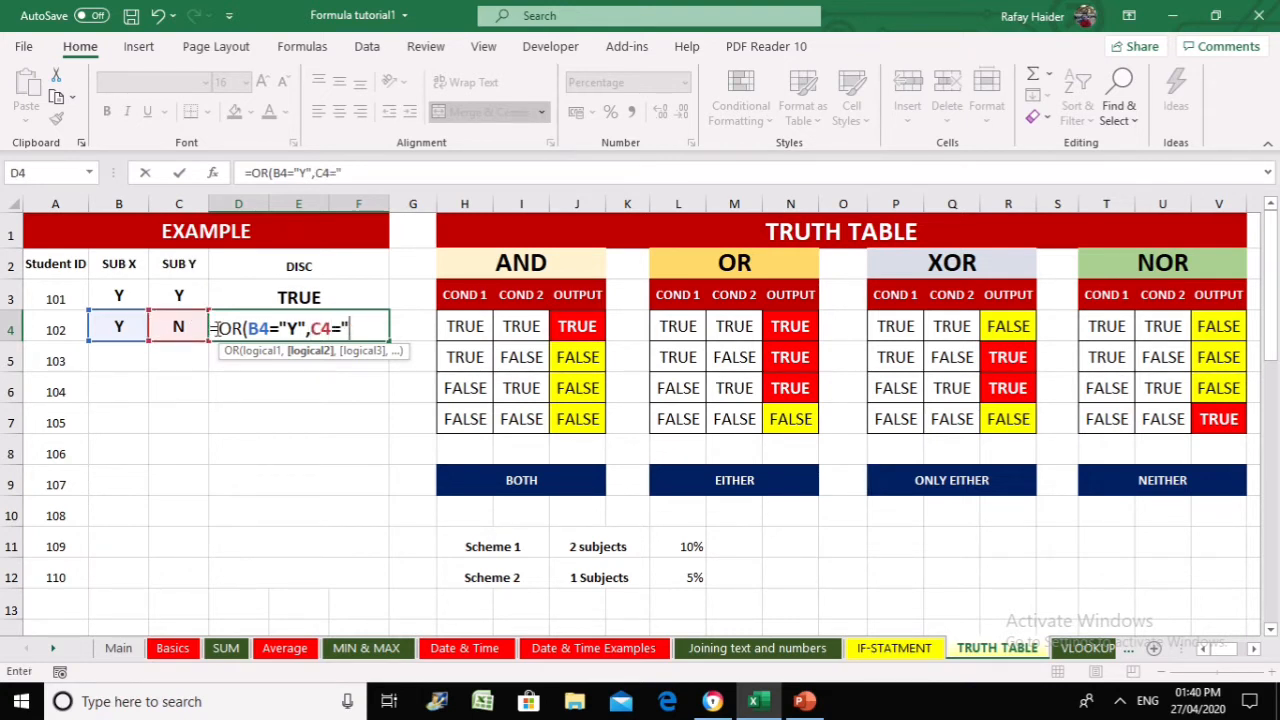
pyautogui.write('T')
pyautogui.press('BackSpace')
pyautogui.write('")')
pyautogui.press('BackSpace')
pyautogui.press('BackSpace')
pyautogui.press('capslock')
pyautogui.press('BackSpace')
pyautogui.press('capslock')
pyautogui.write('Y")')
pyautogui.press('Return')
pyautogui.click(215, 328)
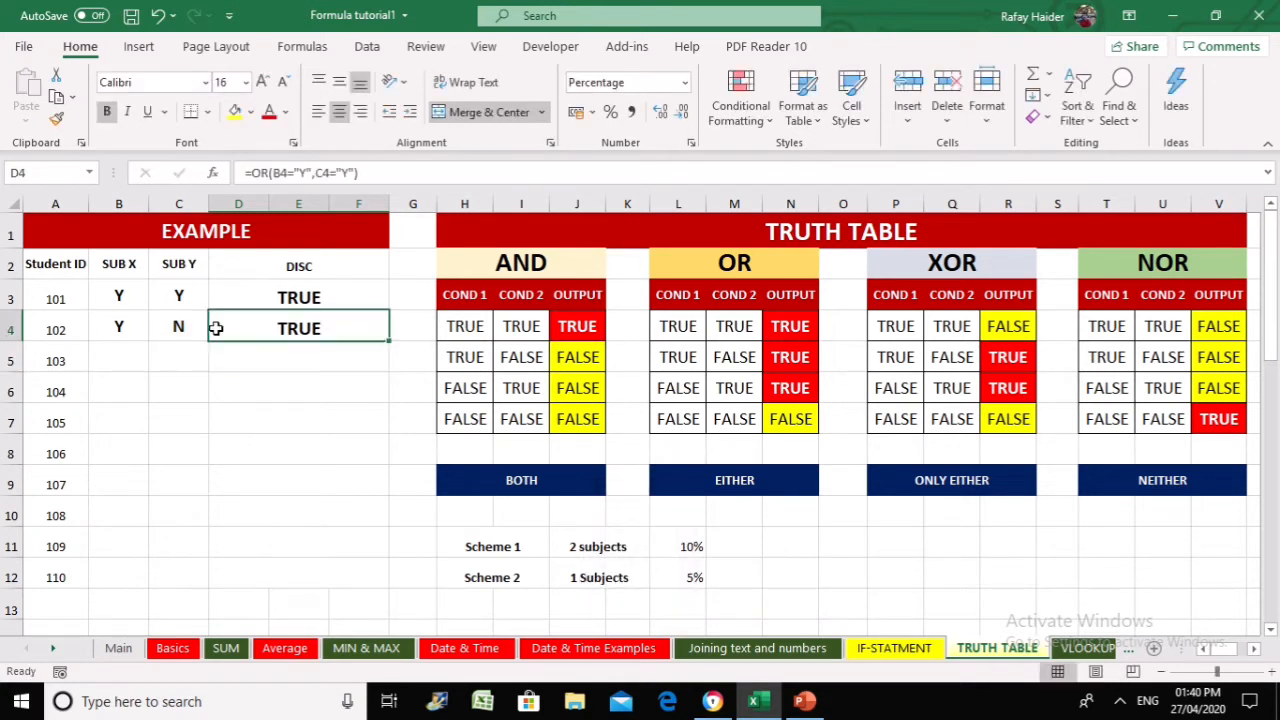
# Test student 102's OR formula by setting SUB Y to Y, followed by SUB X to N
pyautogui.press('Left')
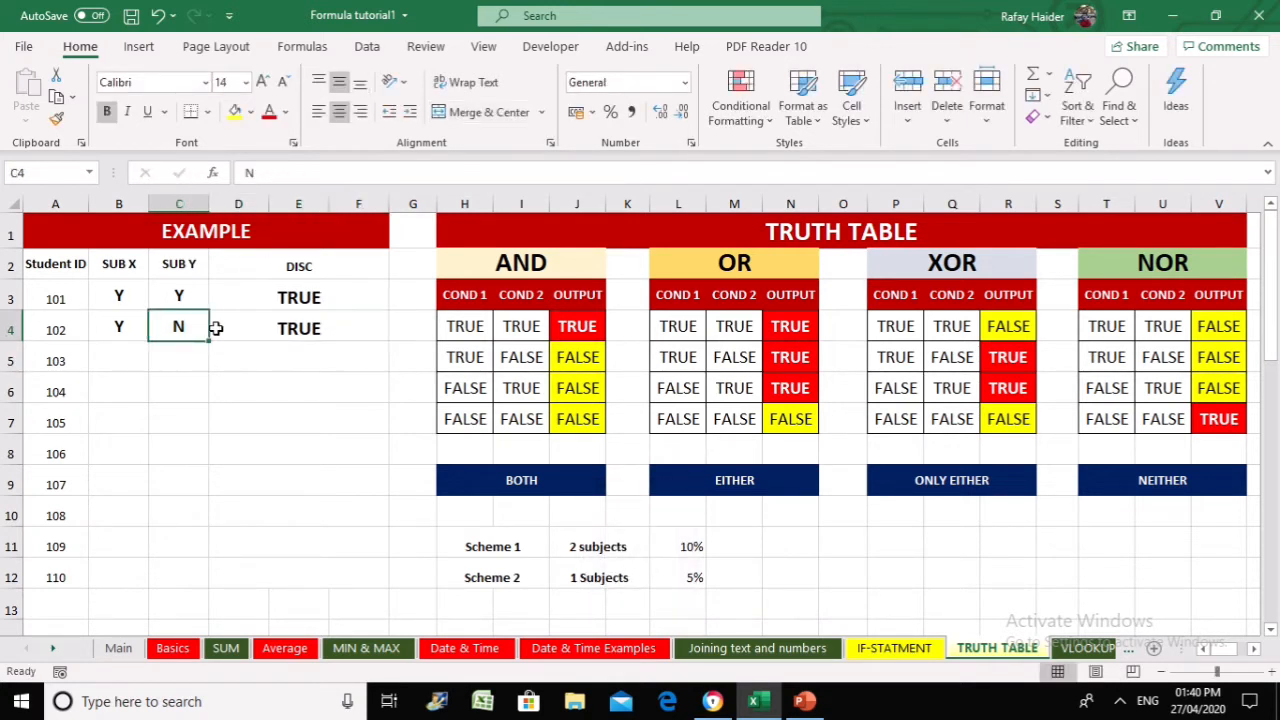
pyautogui.write('Y')
pyautogui.press('Return')
pyautogui.press('Up')
pyautogui.press('Left')
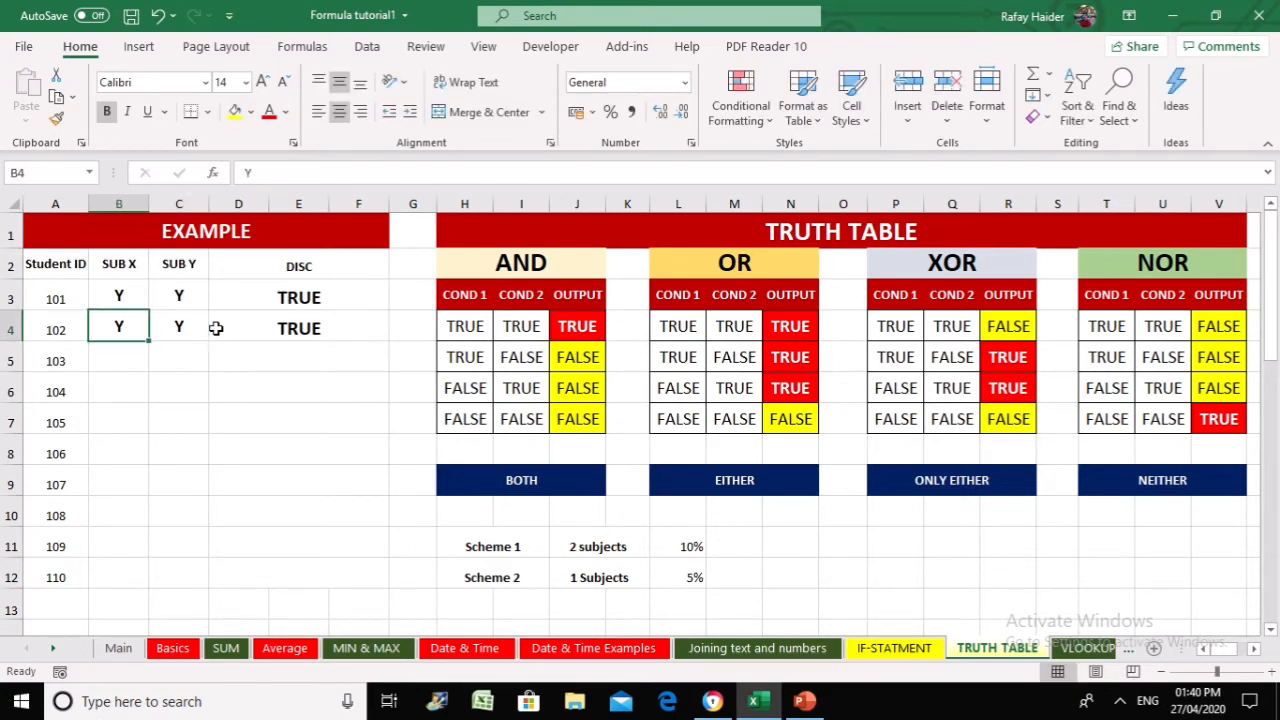
pyautogui.write('N')
pyautogui.press('Return')
pyautogui.press('Up')
pyautogui.press('Right')
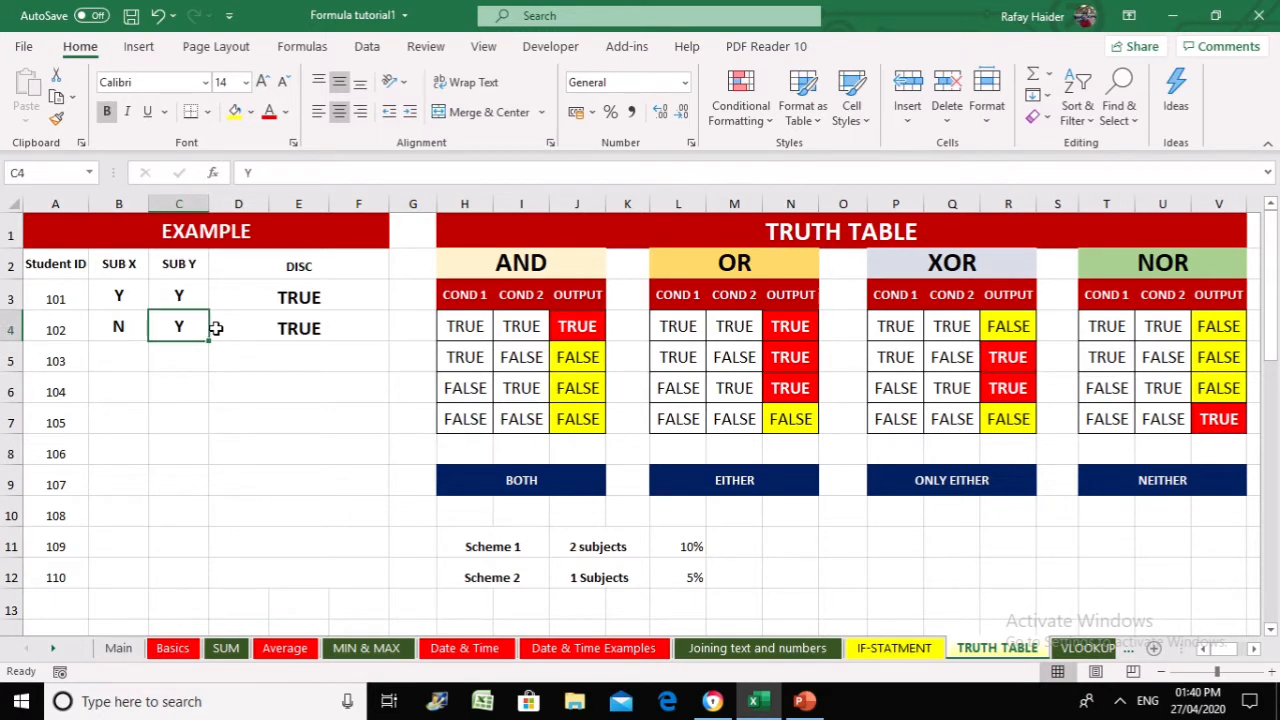
# Set student 102's SUB X to Y and SUB Y to N to check the OR formula with one subject
pyautogui.press('Left')
pyautogui.write('Y')
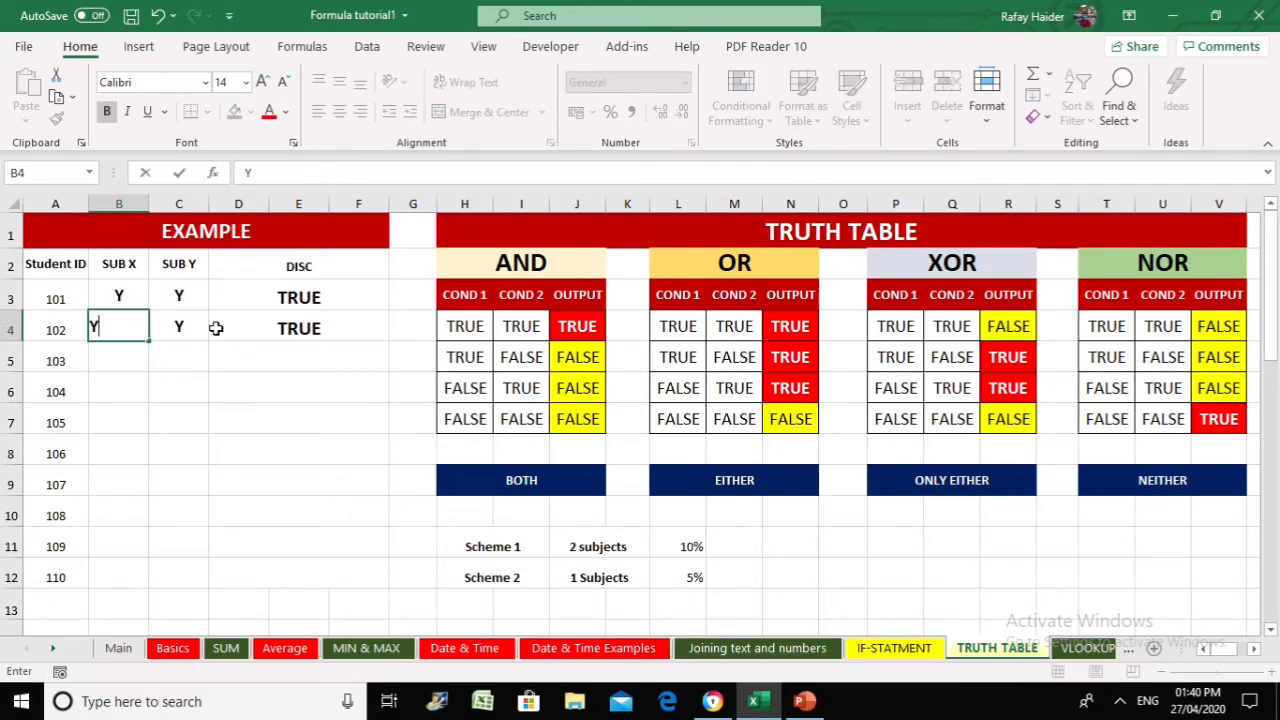
pyautogui.press('Right')
pyautogui.write('N')
pyautogui.press('Right')
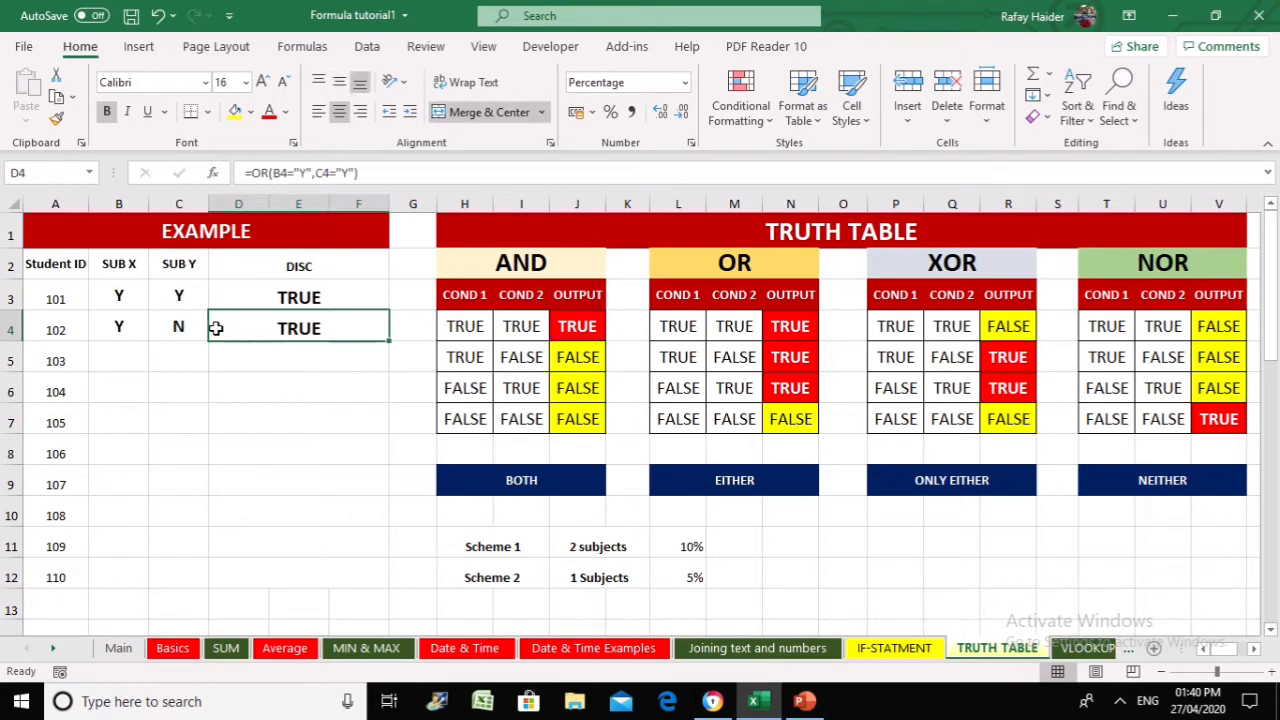
# Change student 102's SUB X to N so the OR formula is tested with neither subject taken
pyautogui.press('Left')
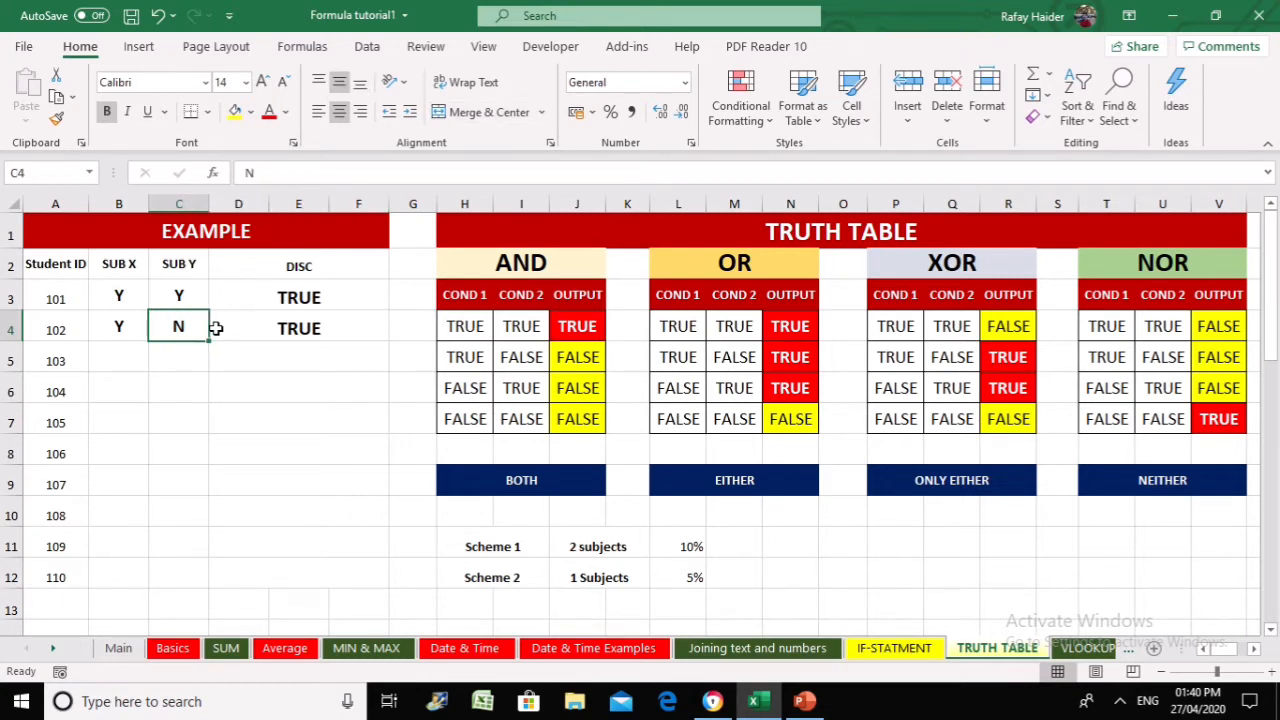
pyautogui.press('Left')
pyautogui.write('N')
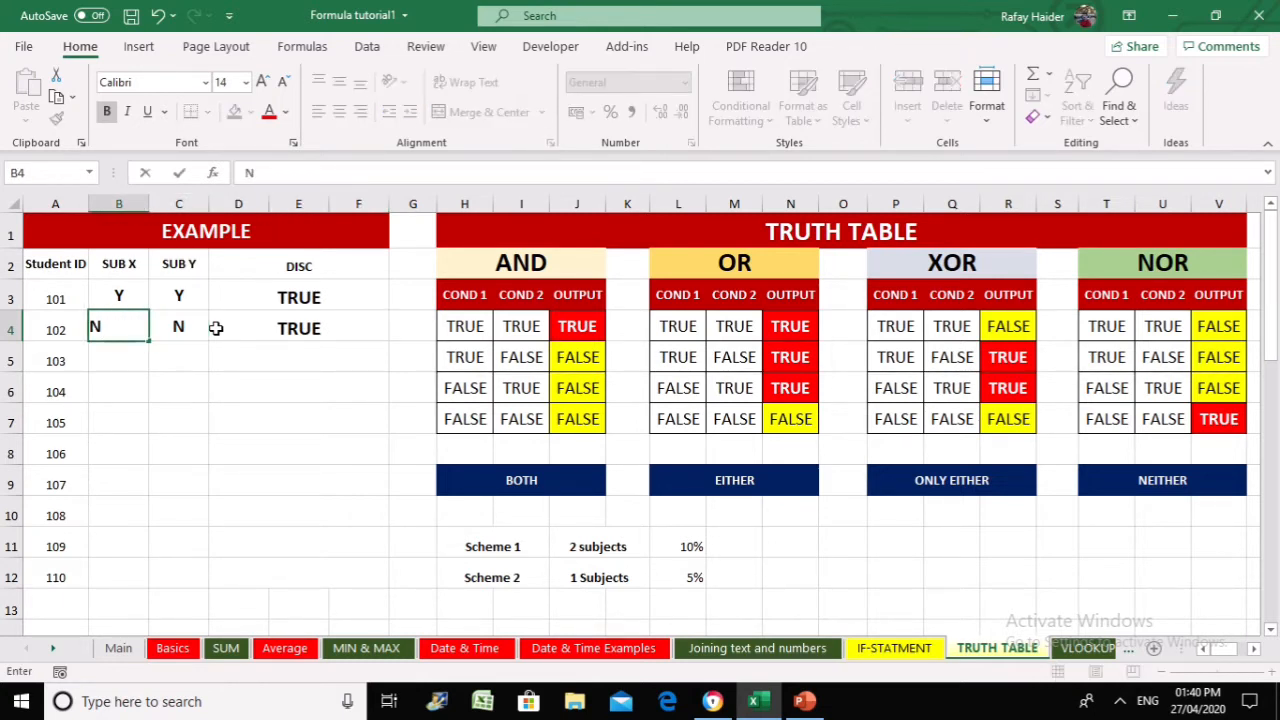
pyautogui.press('Right')
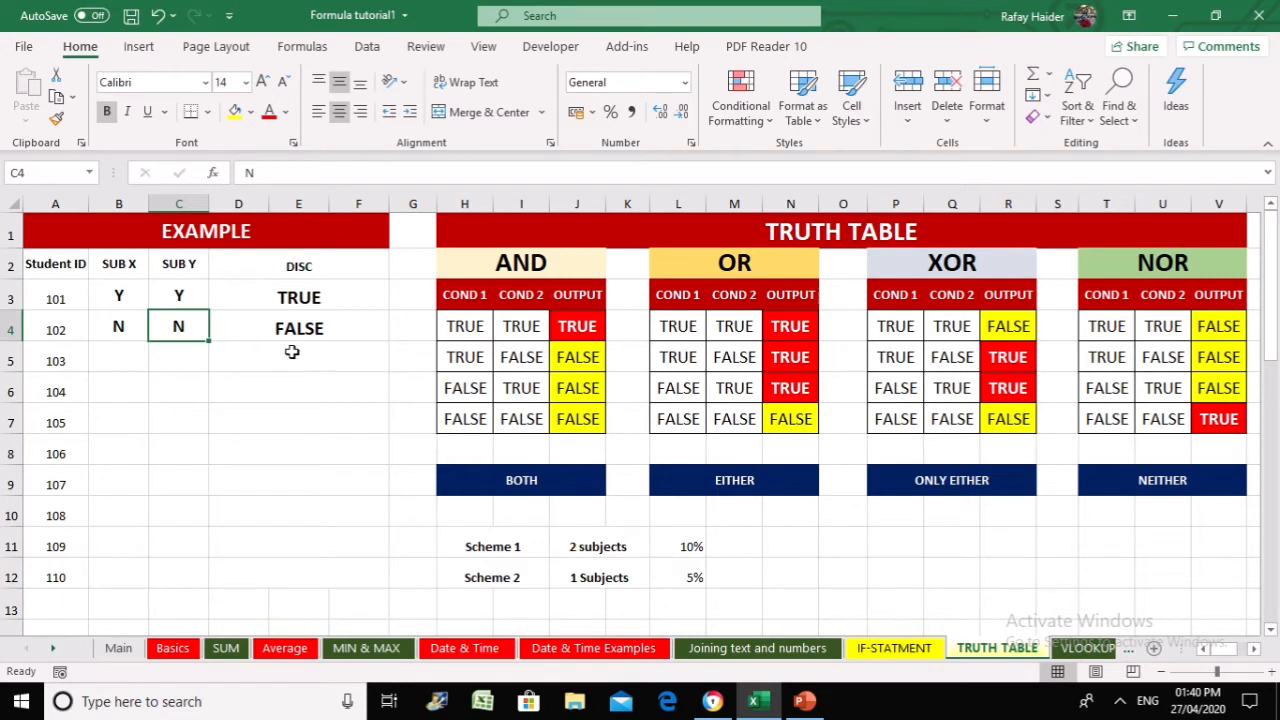
# Enter the formula =XOR(B5="Y",C5="Y") in student 103's DISC cell
pyautogui.click(127, 352)
pyautogui.click(357, 357)
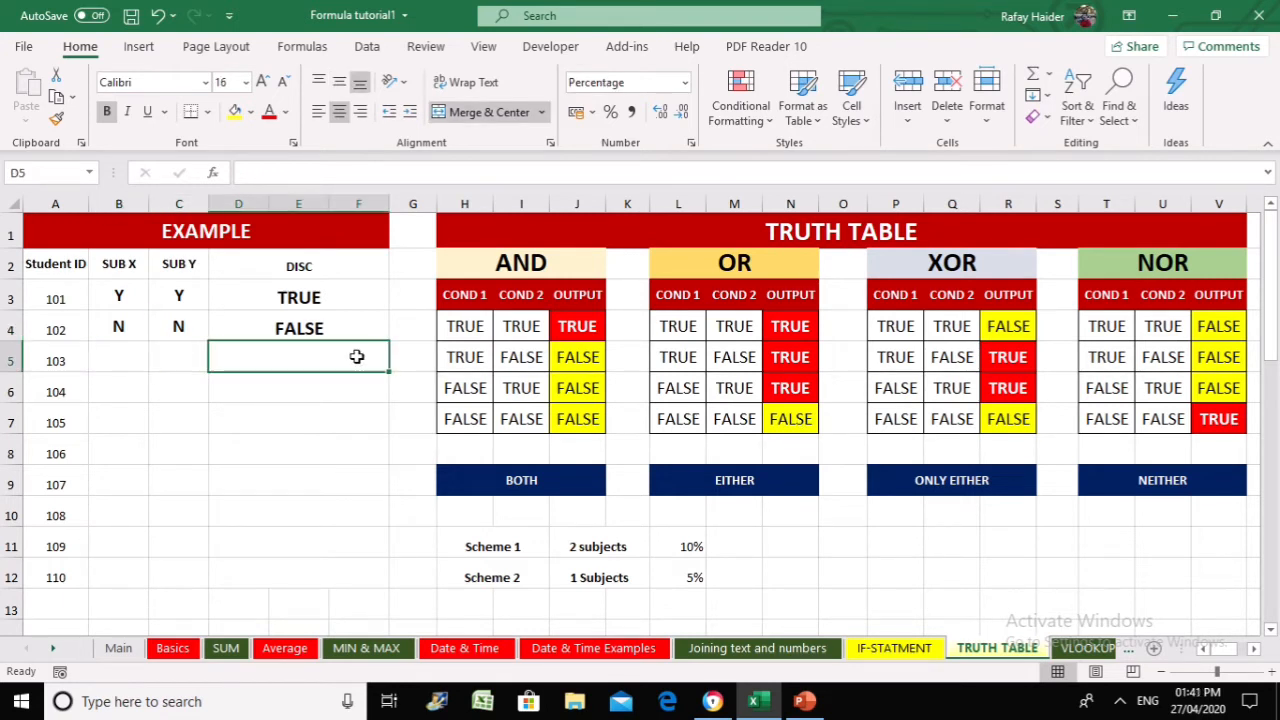
pyautogui.write('=XOR*')
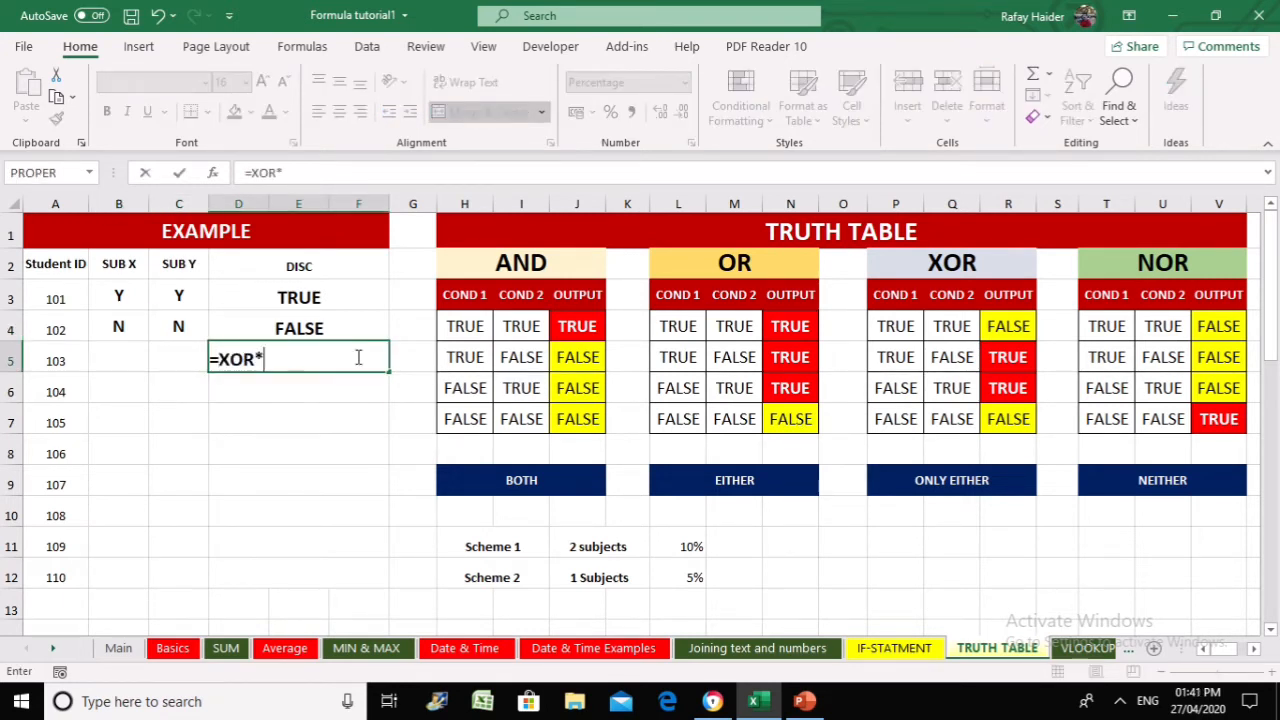
pyautogui.press('BackSpace')
pyautogui.write('(')
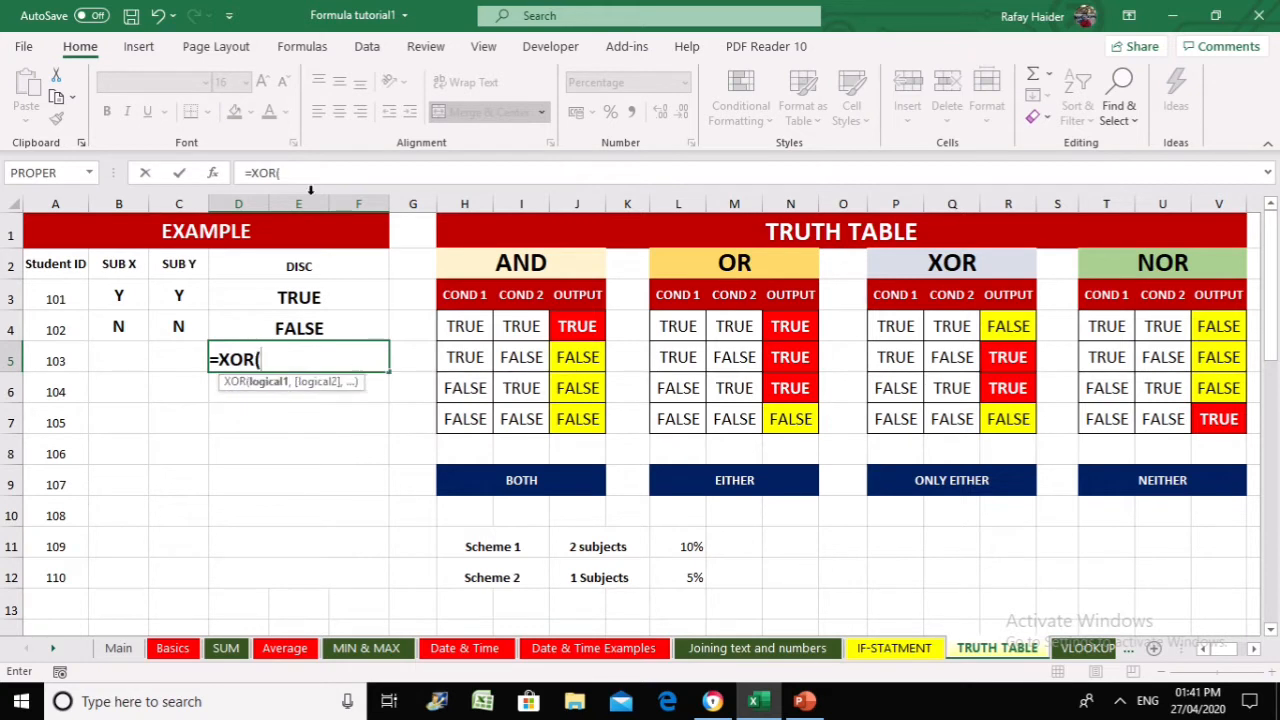
pyautogui.click(120, 352)
pyautogui.write('=')
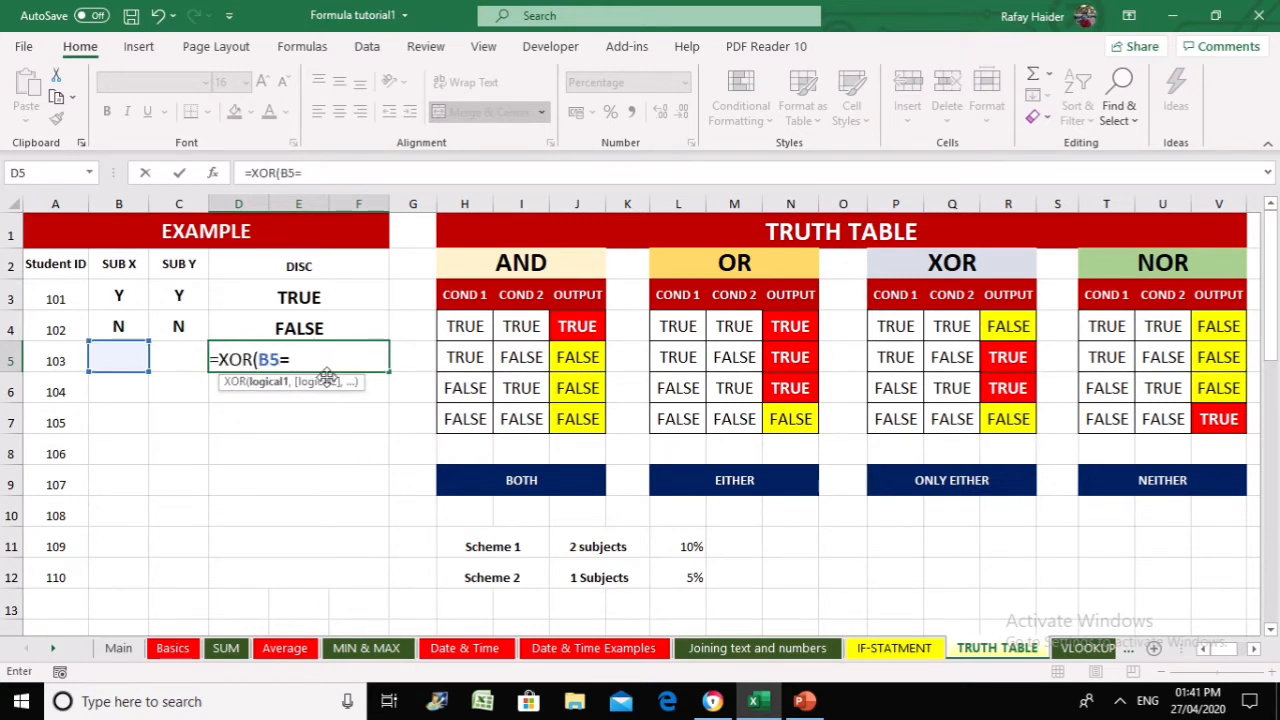
pyautogui.write('"Y",')
pyautogui.click(169, 350)
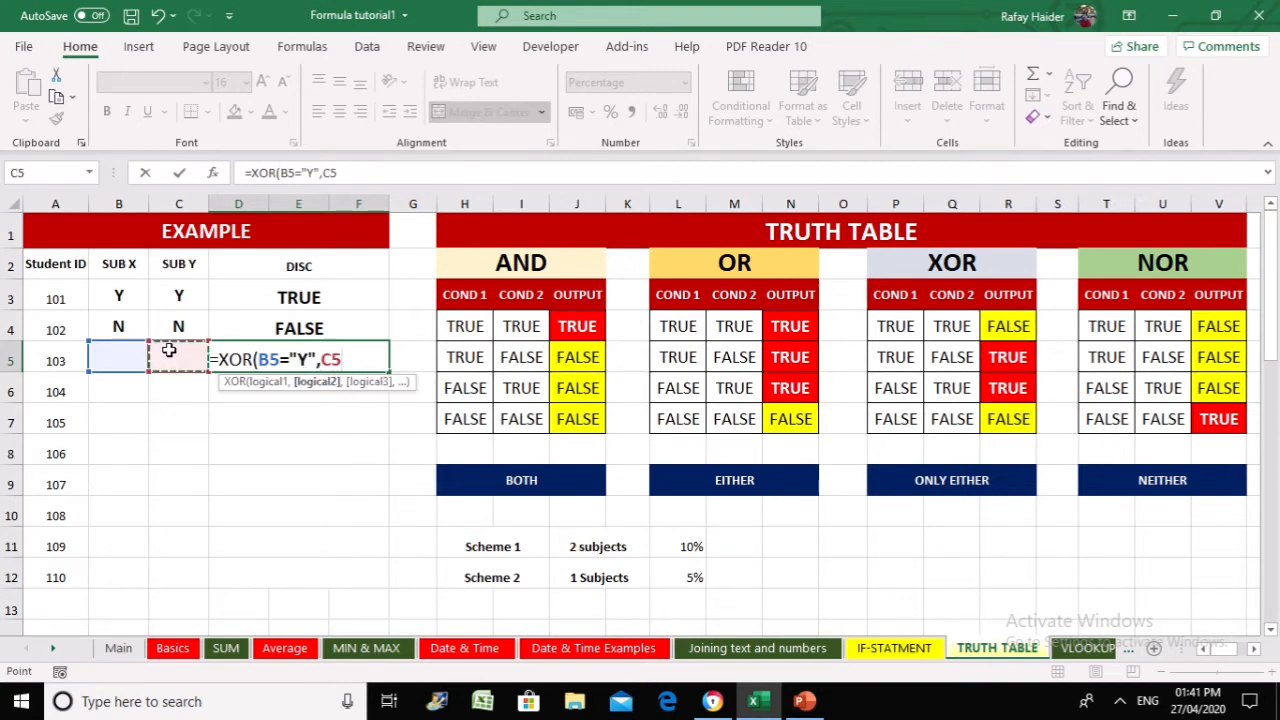
pyautogui.write('="Y"')
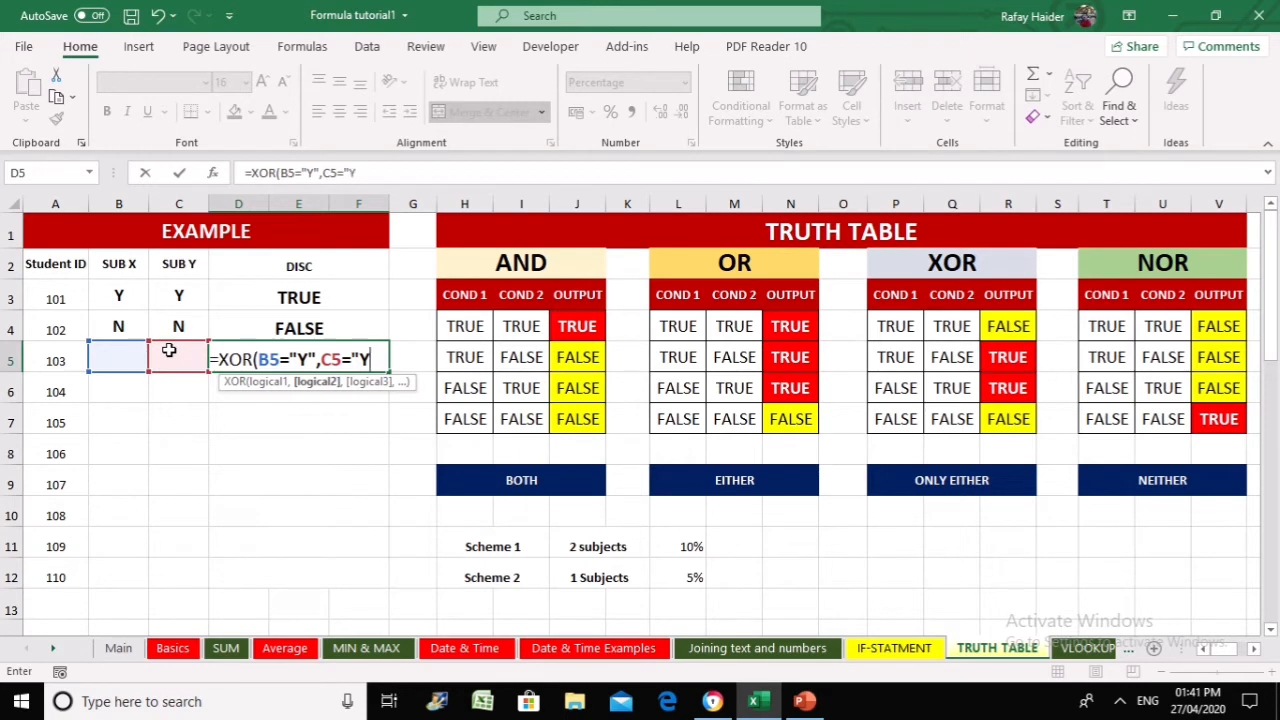
pyautogui.write(')')
pyautogui.press('Return')
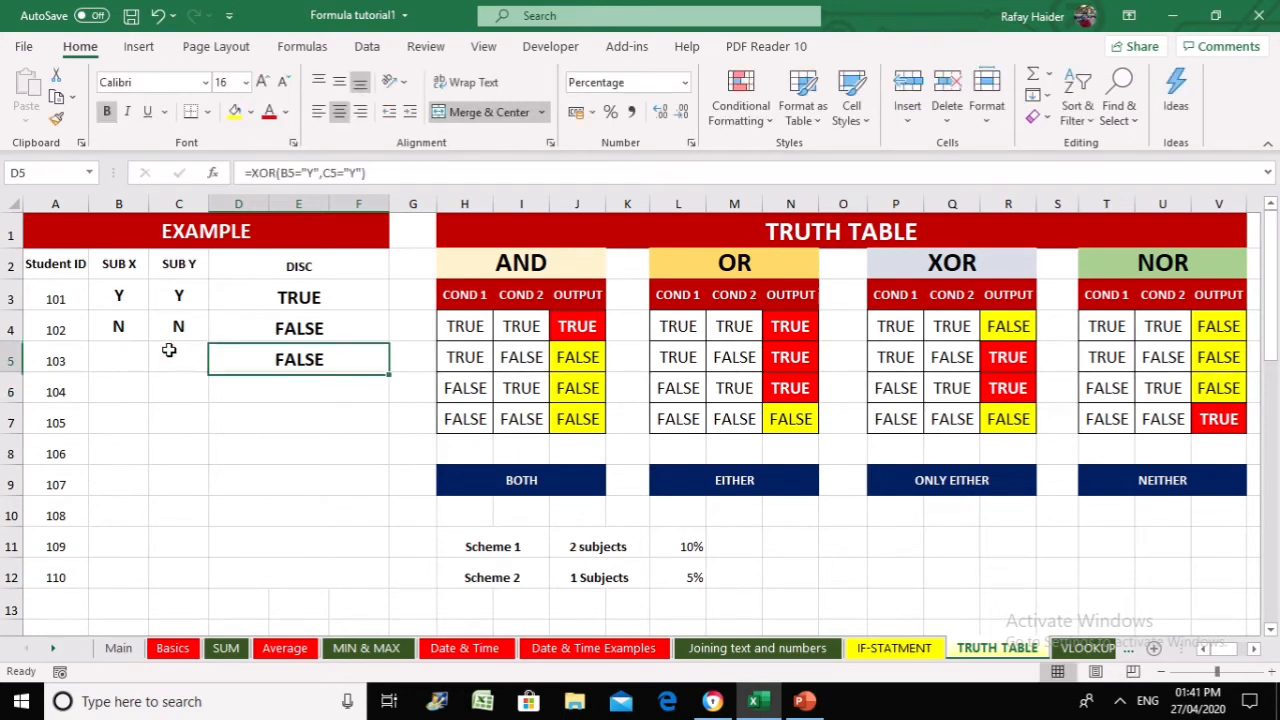
# Enter Y under both SUB X and SUB Y for student 103 and check the XOR formula's output
pyautogui.click(169, 350)
pyautogui.press('Right')
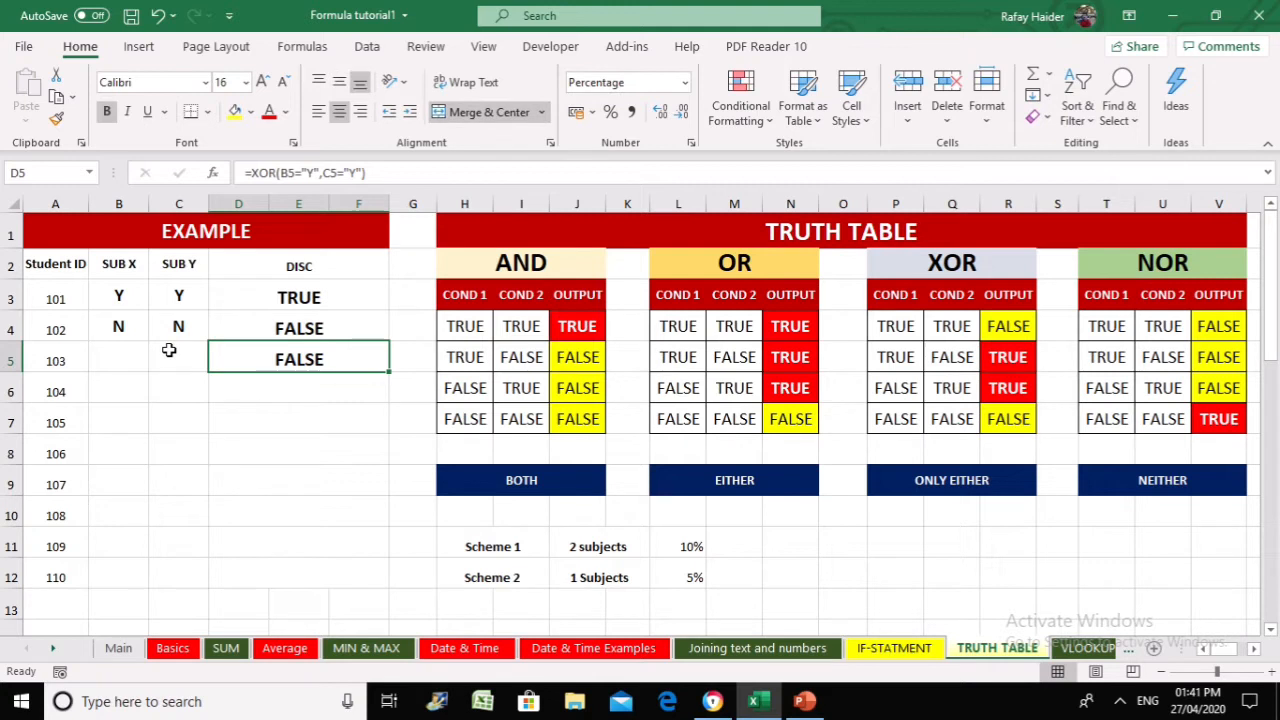
pyautogui.press('Left')
pyautogui.press('Left')
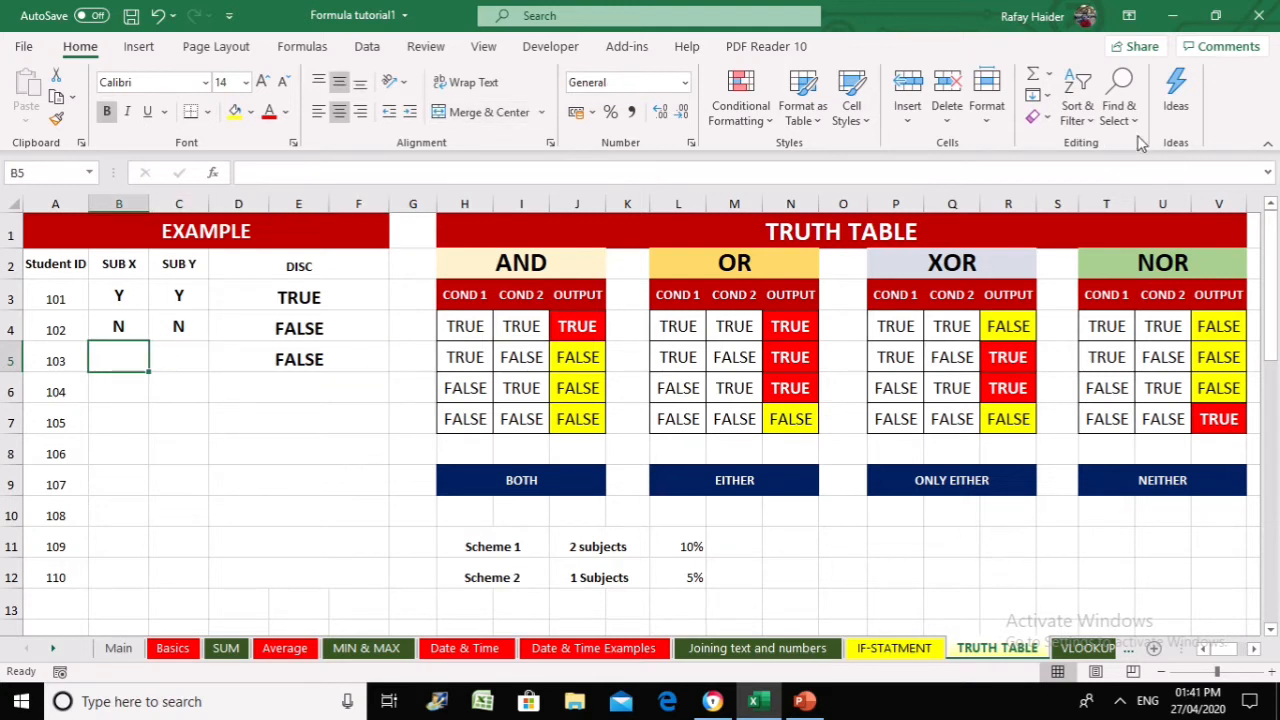
pyautogui.write('Y')
pyautogui.press('Right')
pyautogui.write('Y')
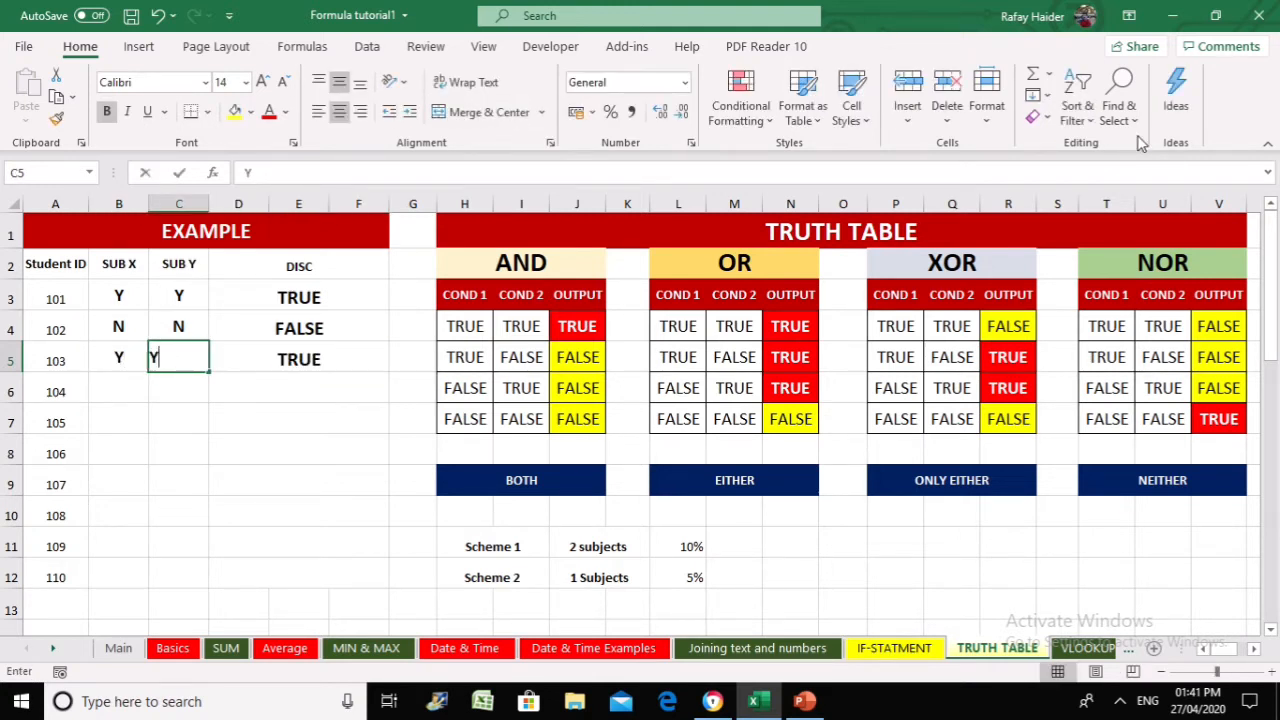
pyautogui.press('Down')
pyautogui.press('Up')
pyautogui.press('Right')
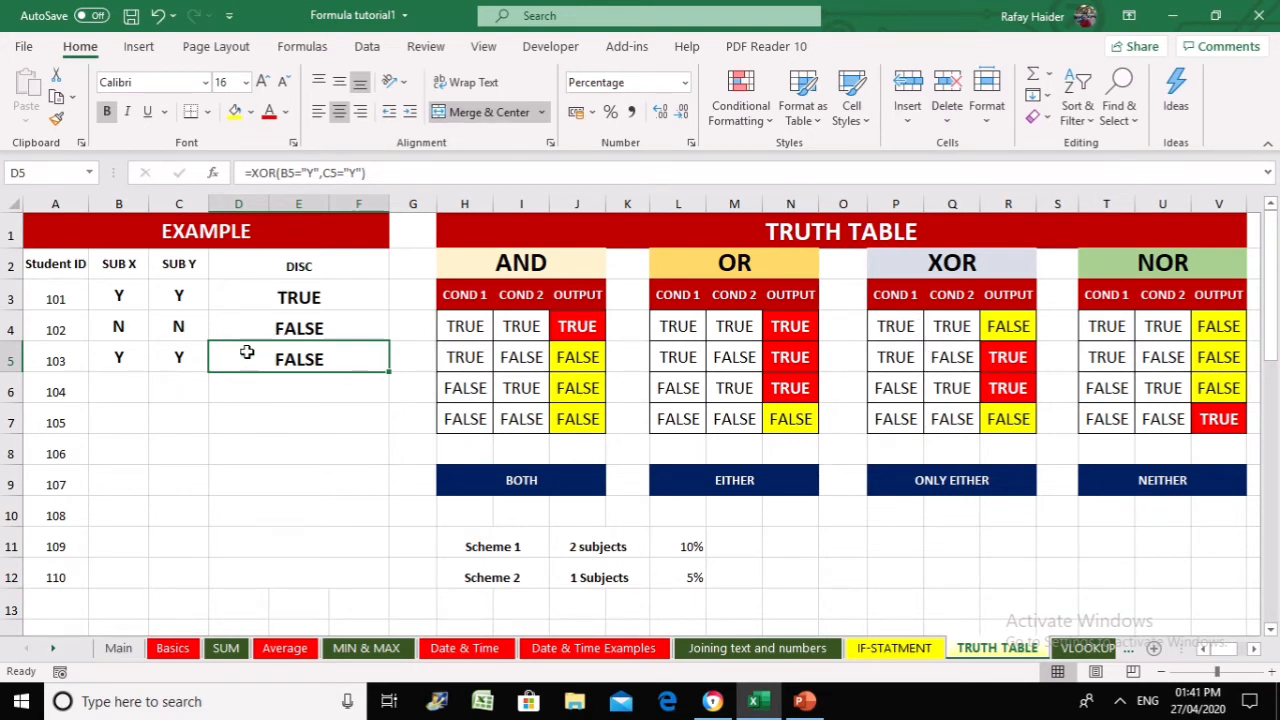
# Set both SUB X and SUB Y to N for student 103 and check the XOR formula's output
pyautogui.click(185, 357)
pyautogui.write('N')
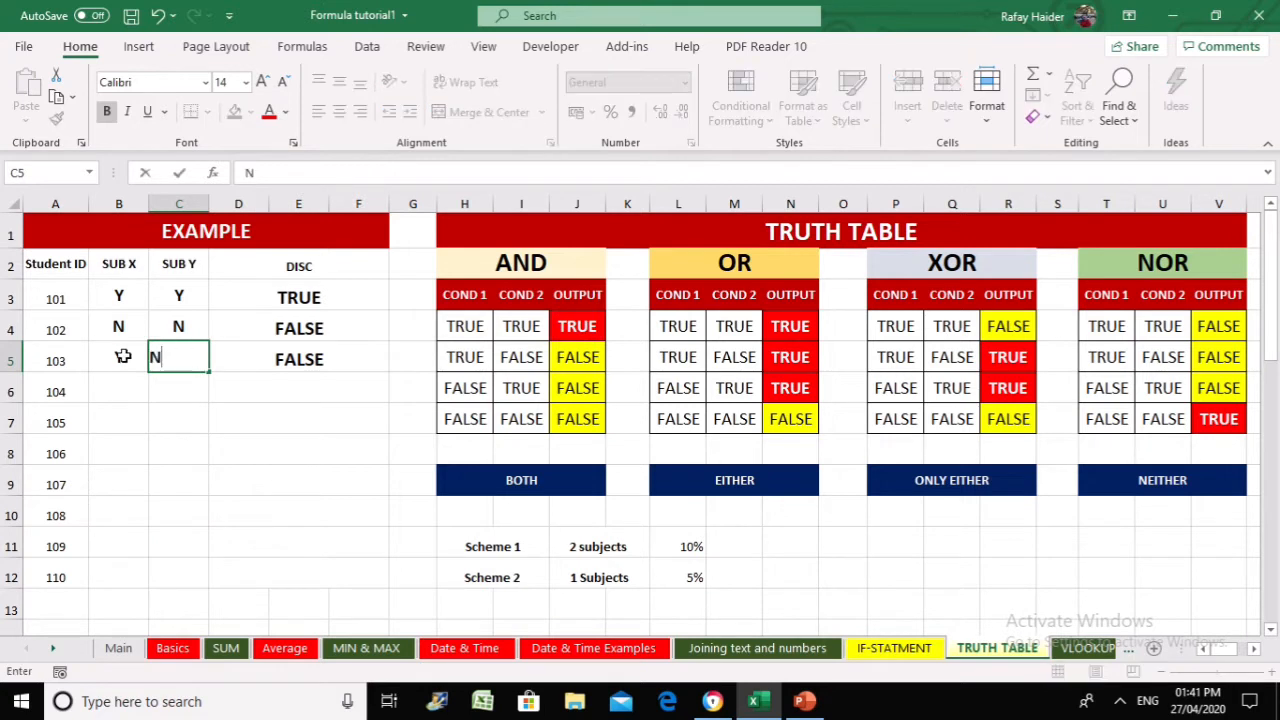
pyautogui.press('Left')
pyautogui.write('N')
pyautogui.click(251, 422)
pyautogui.click(287, 363)
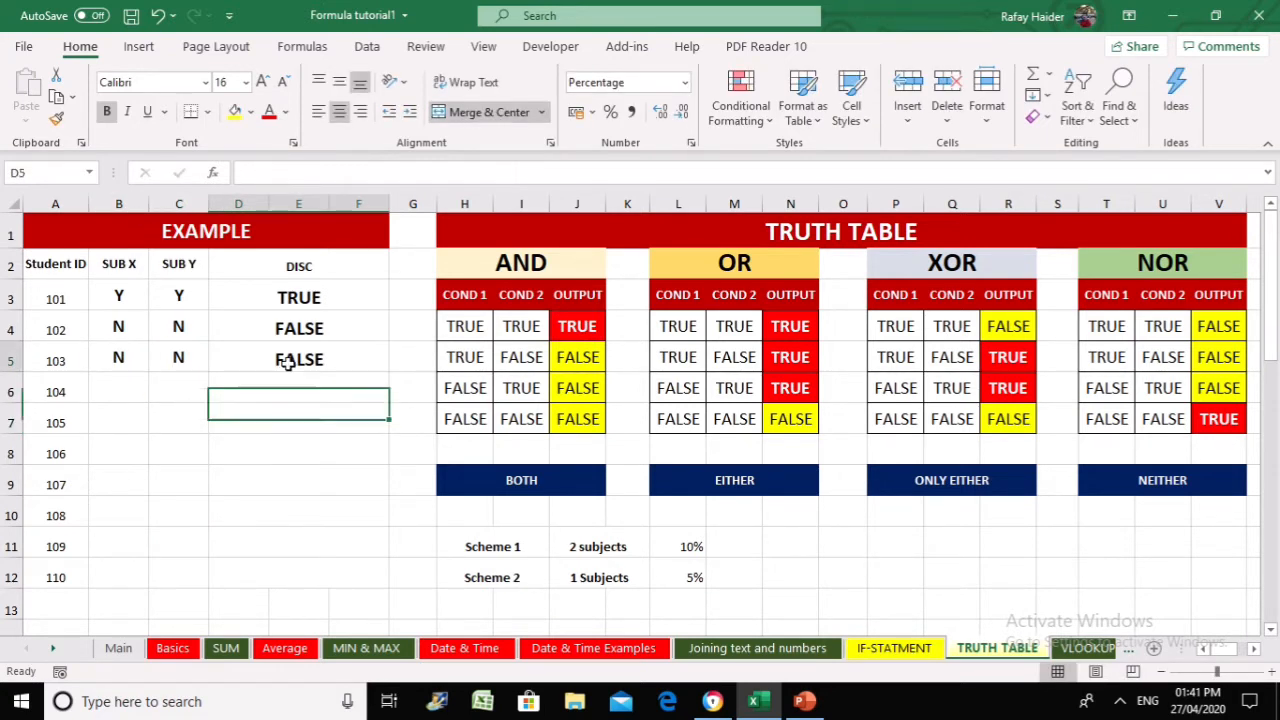
# Change student 103's SUB Y to Y to test the XOR formula with only one subject taken
pyautogui.click(153, 361)
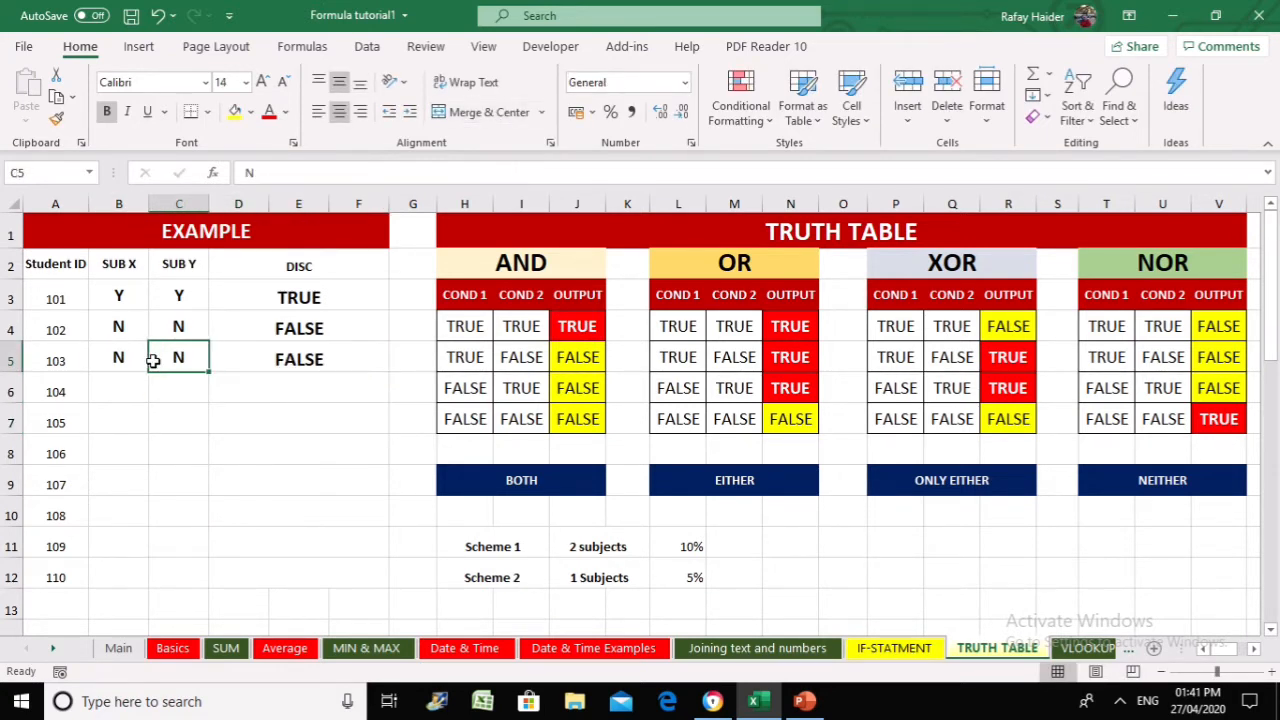
pyautogui.write('Y')
pyautogui.click(254, 423)
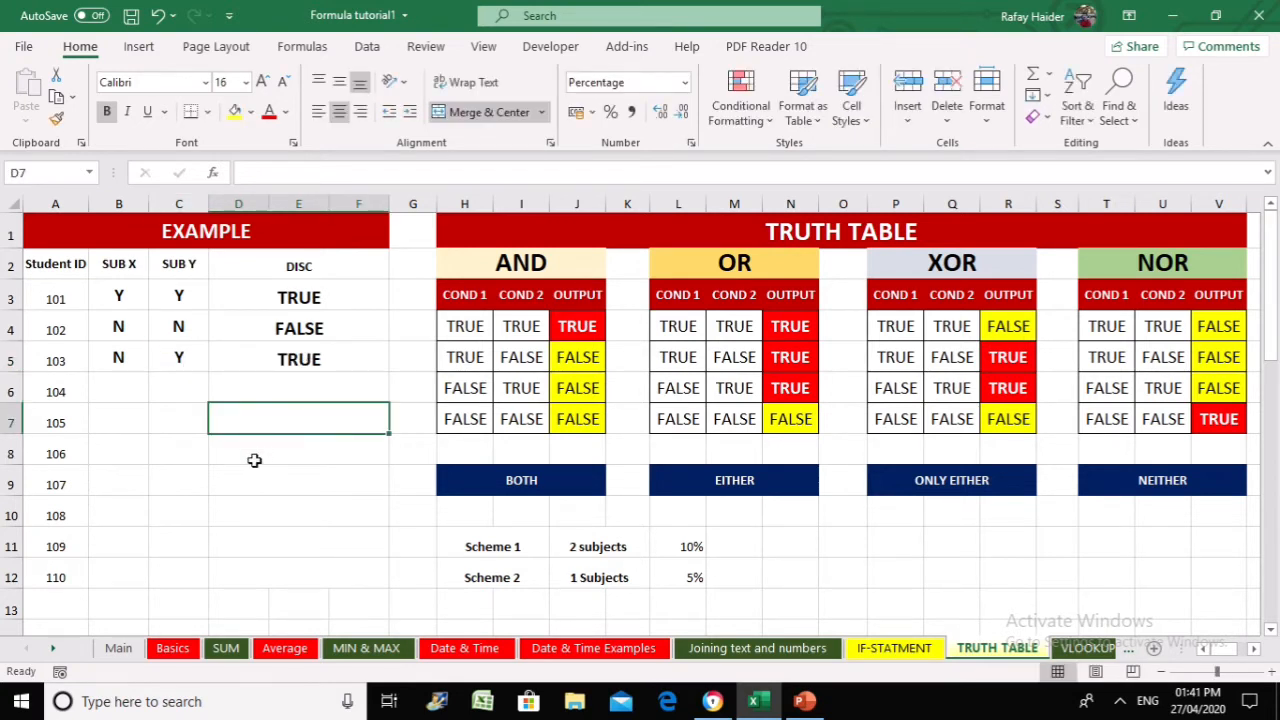
# Set student 103's SUB X to Y and check the XOR formula with both subjects taken
pyautogui.click(123, 358)
pyautogui.write('N')
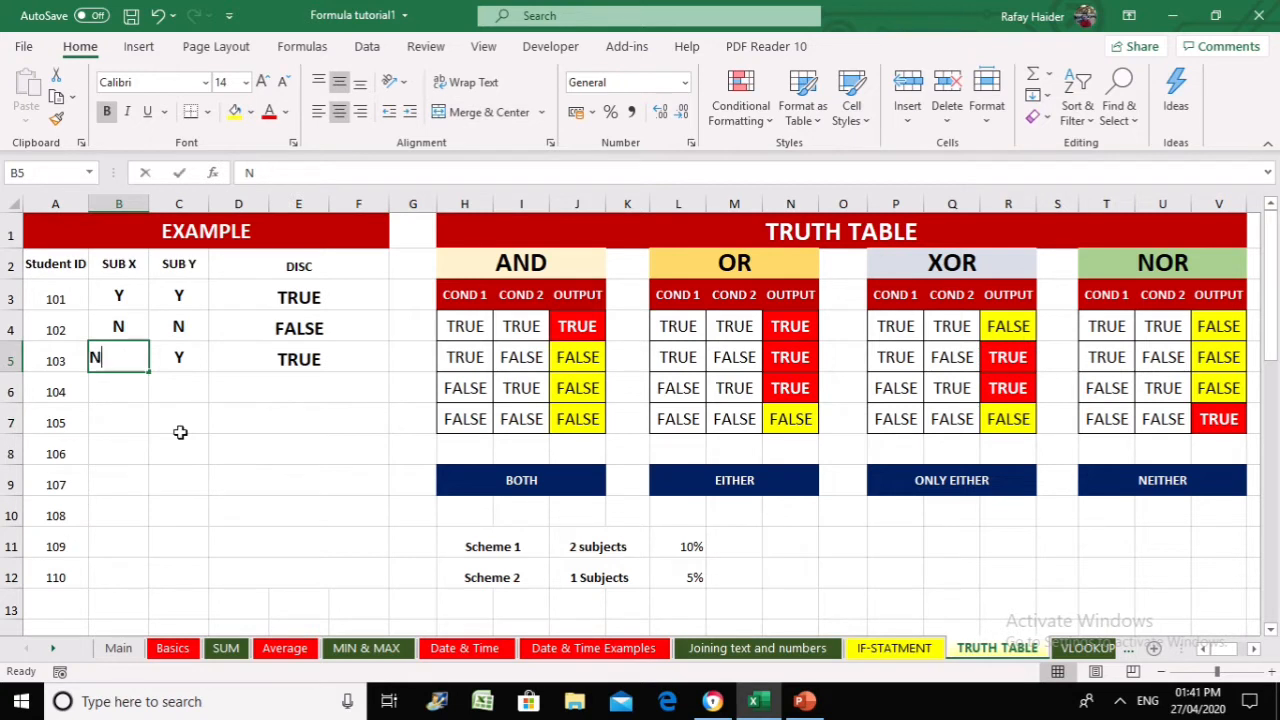
pyautogui.press('BackSpace')
pyautogui.write('T')
pyautogui.click(251, 474)
pyautogui.click(120, 358)
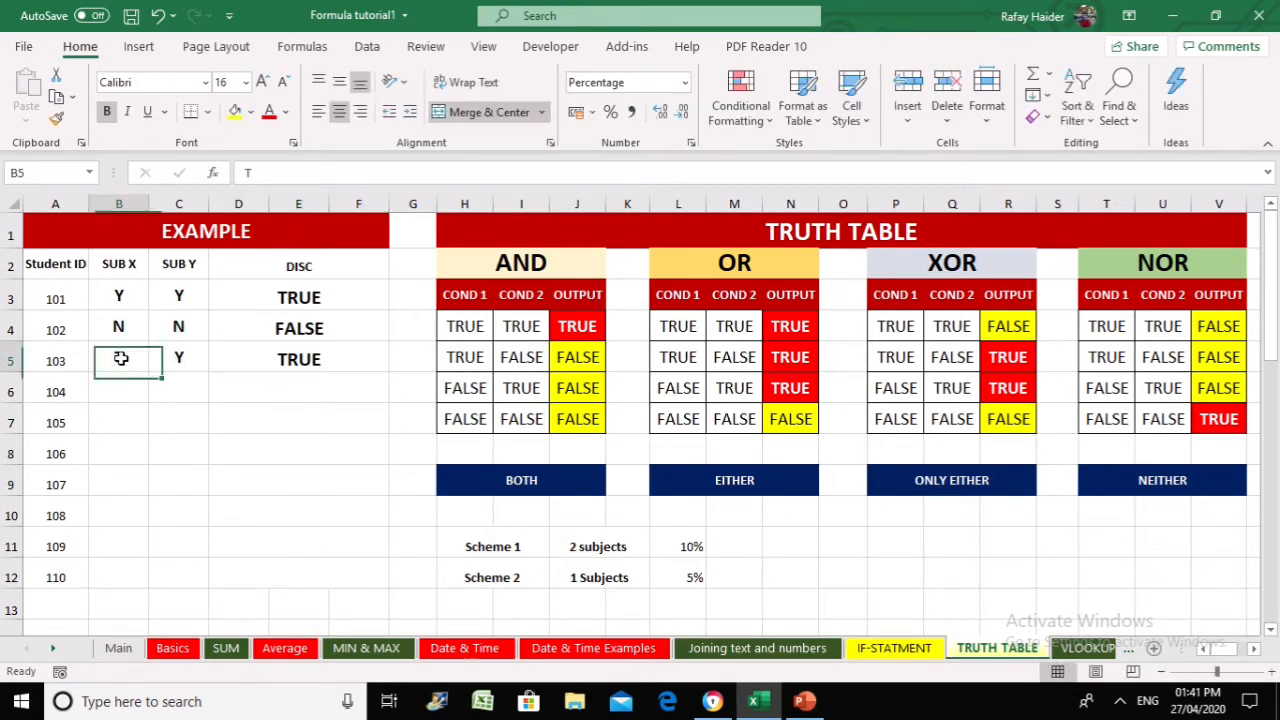
pyautogui.doubleClick(120, 358)
pyautogui.press('BackSpace')
pyautogui.write('Y')
pyautogui.press('Return')
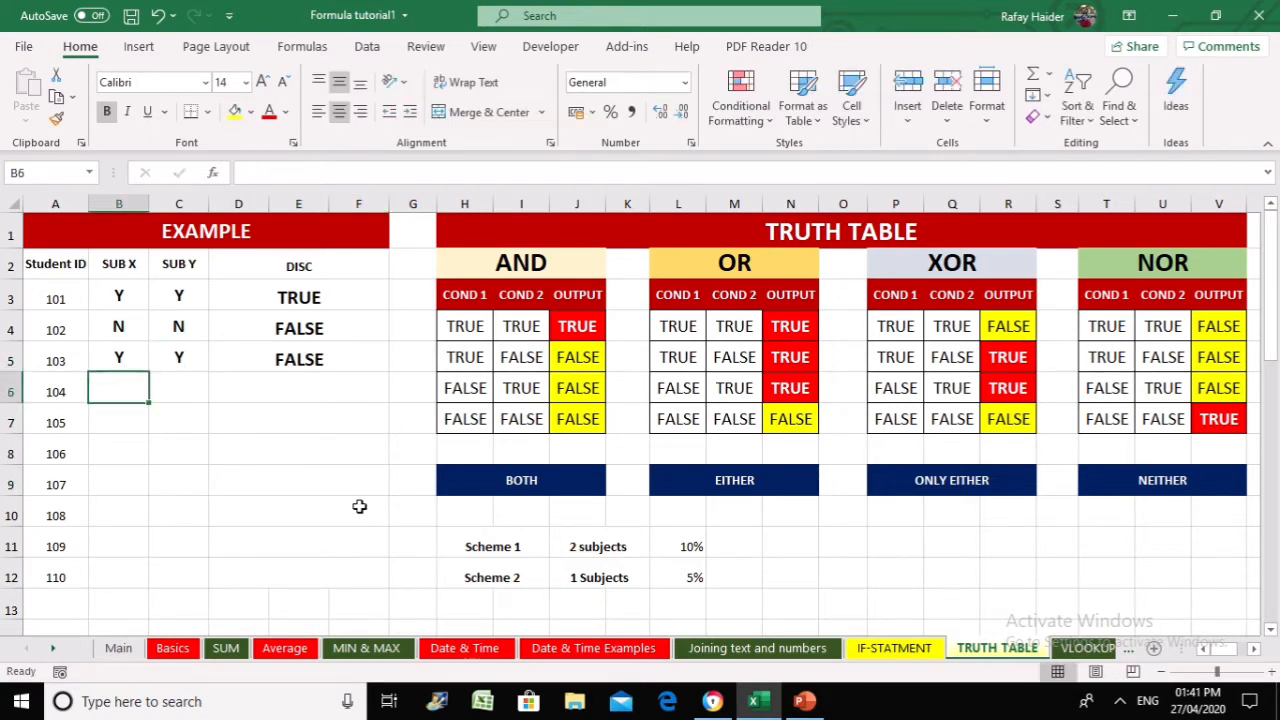
pyautogui.click(328, 358)
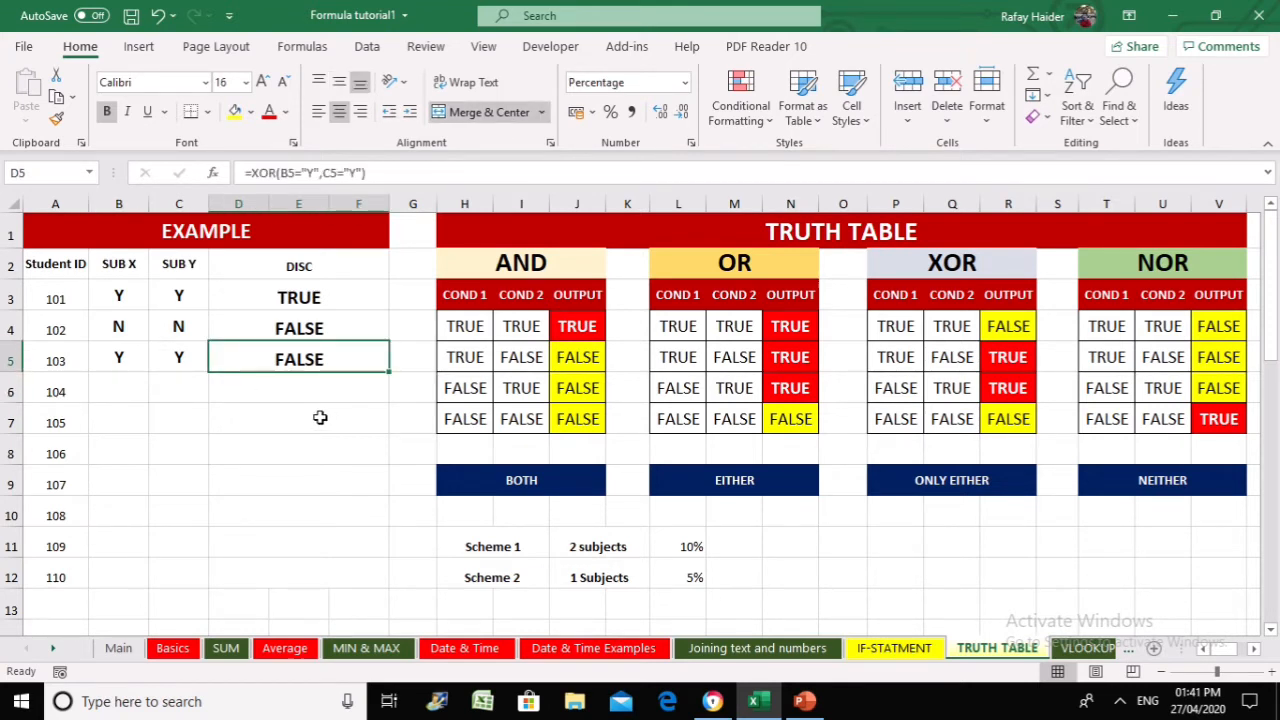
# Point out the NOR truth table and save the workbook
pyautogui.click(1166, 266)
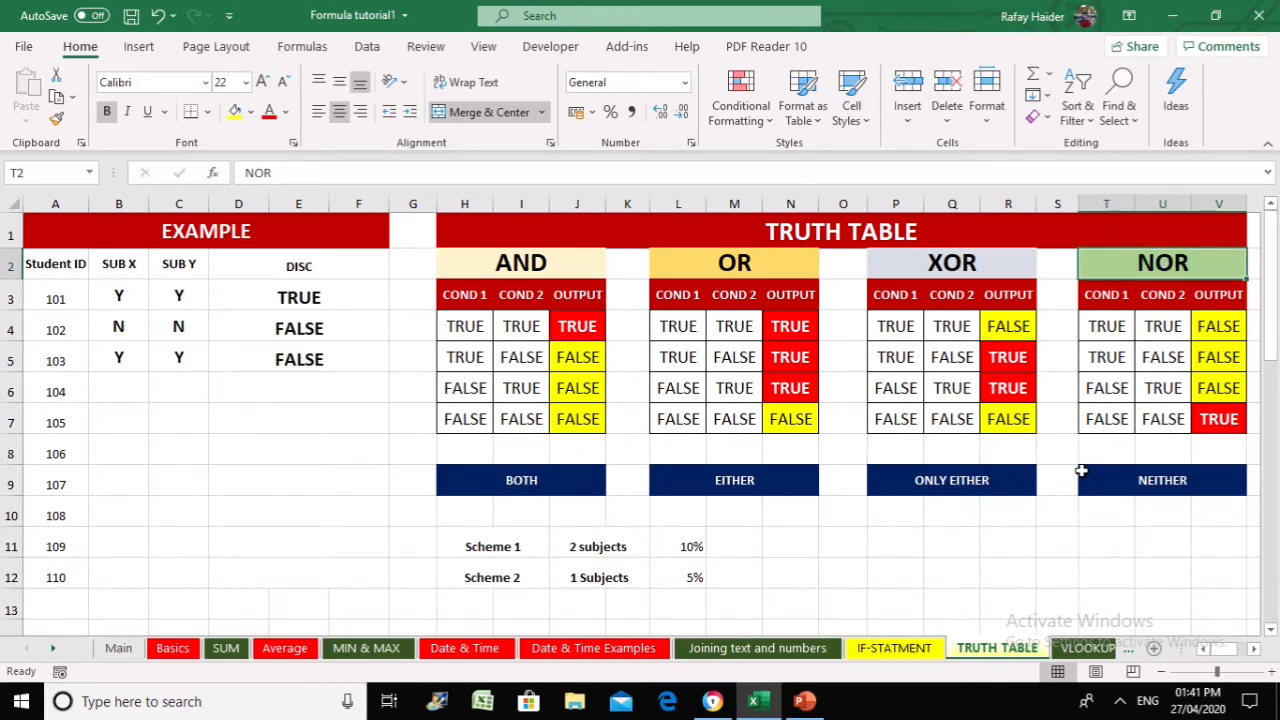
pyautogui.hotkey('ctrl', 's')
pyautogui.click(257, 480)
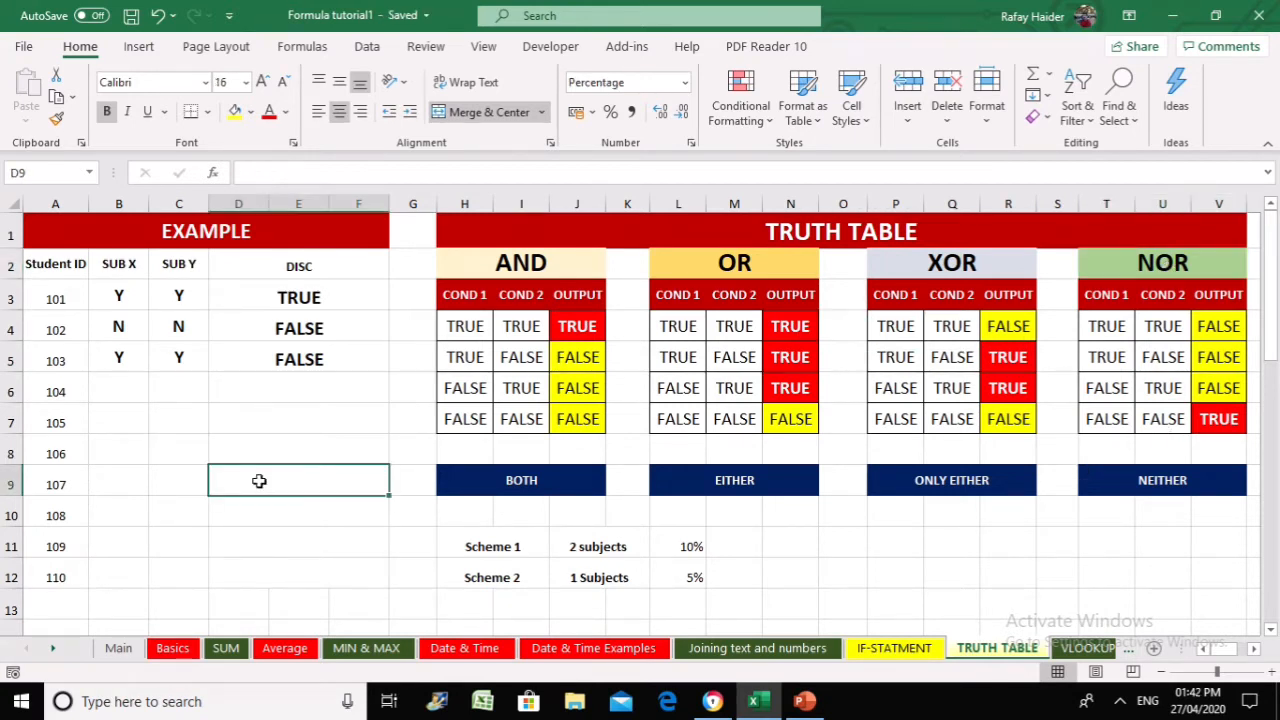
pyautogui.press('Up')
pyautogui.press('Up')
pyautogui.press('Up')
pyautogui.press('Up')
pyautogui.press('Up')
pyautogui.press('Up')
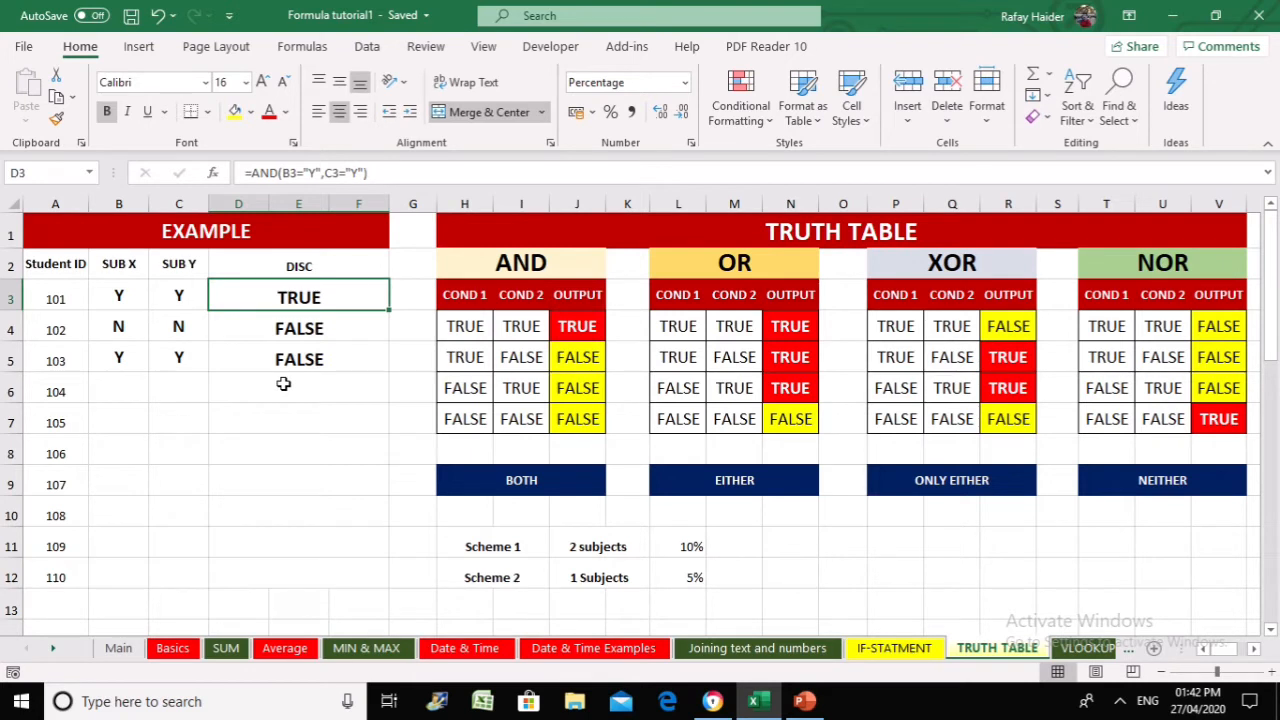
pyautogui.doubleClick(270, 300)
pyautogui.press('Escape')
pyautogui.write('=IF')
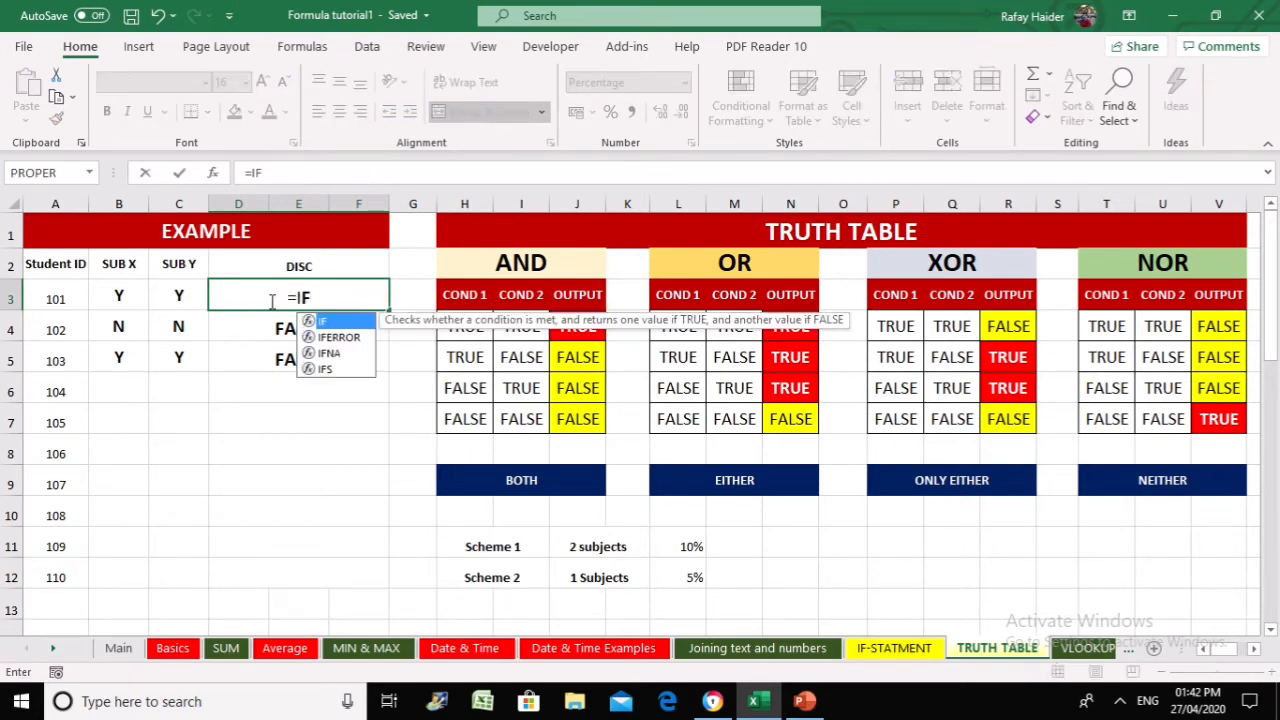
pyautogui.press('Escape')
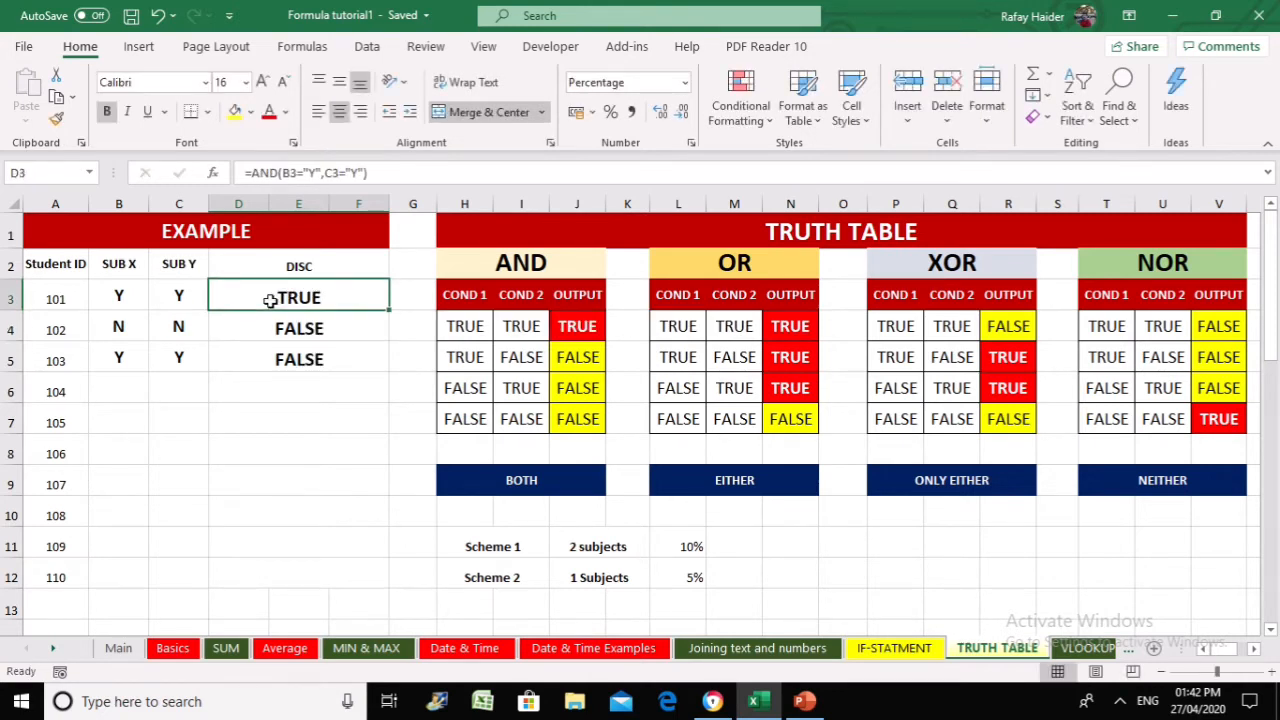
# Wrap student 101's AND formula in an IF function, giving =IF(AND(B3="Y",C3="Y"),10%,0)
pyautogui.doubleClick(268, 297)
pyautogui.click(222, 300)
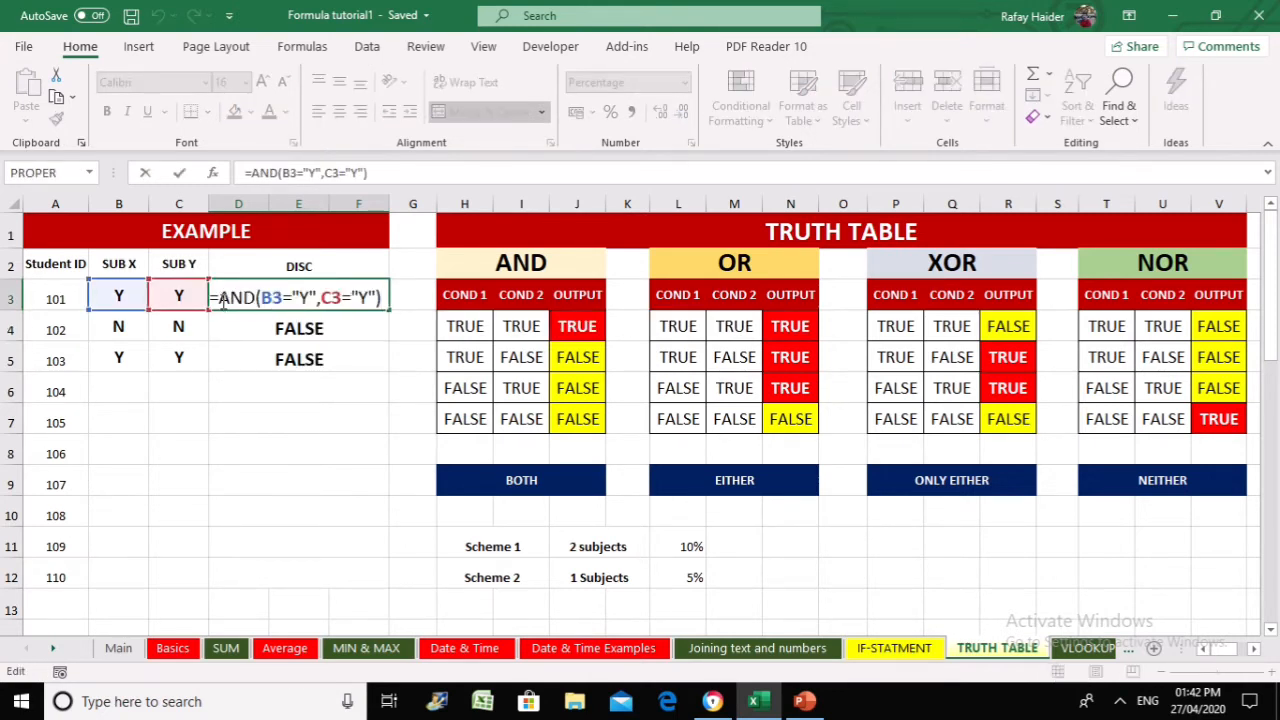
pyautogui.write('IF(')
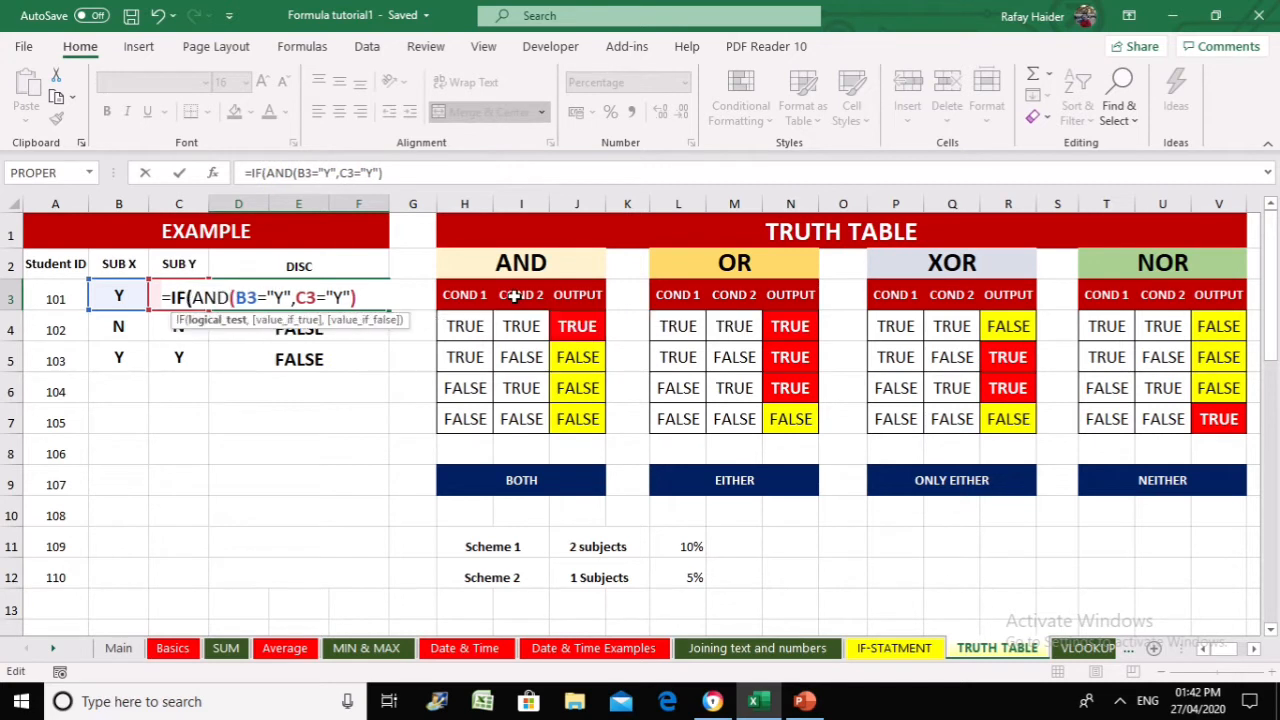
pyautogui.press('Right')
pyautogui.press('Right')
pyautogui.press('Right')
pyautogui.press('Right')
pyautogui.press('Right')
pyautogui.press('Right')
pyautogui.press('Right')
pyautogui.press('Right')
pyautogui.press('Right')
pyautogui.press('Right')
pyautogui.press('Right')
pyautogui.press('Right')
pyautogui.press('Right')
pyautogui.press('Right')
pyautogui.press('Right')
pyautogui.press('Right')
pyautogui.press('Right')
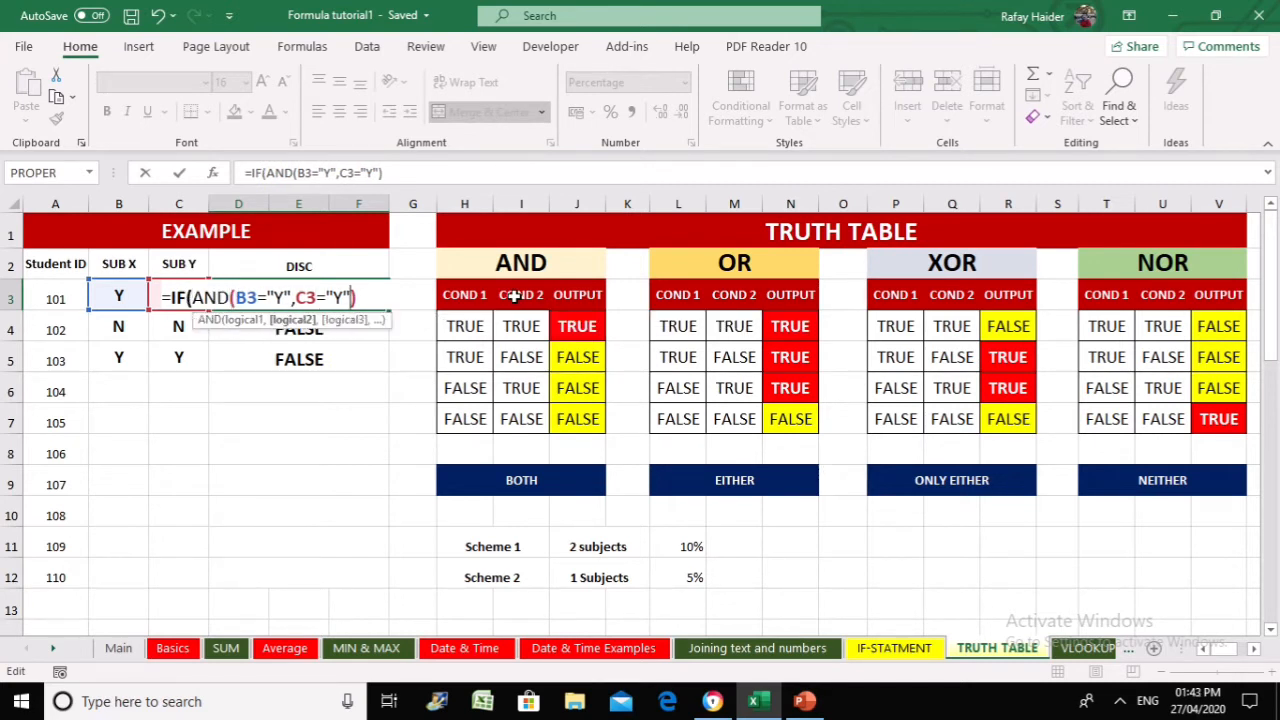
pyautogui.press('Right')
pyautogui.write(',')
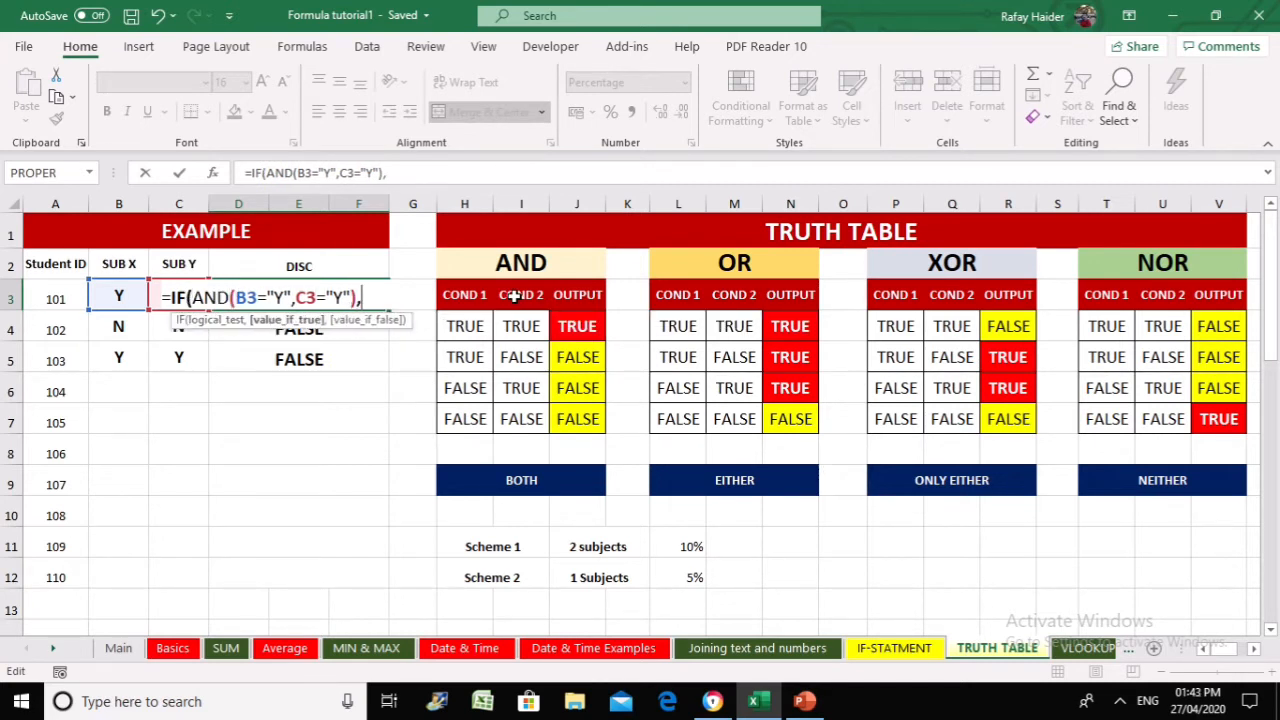
pyautogui.write('10%,')
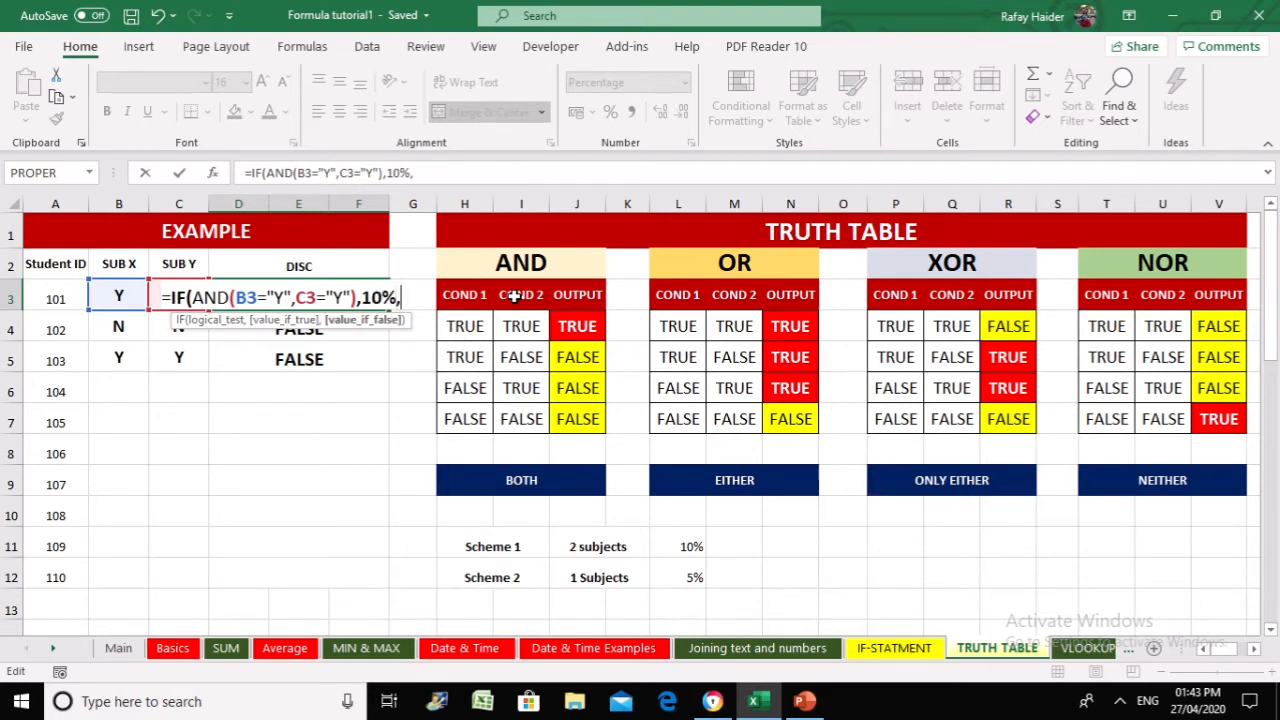
pyautogui.write('0)')
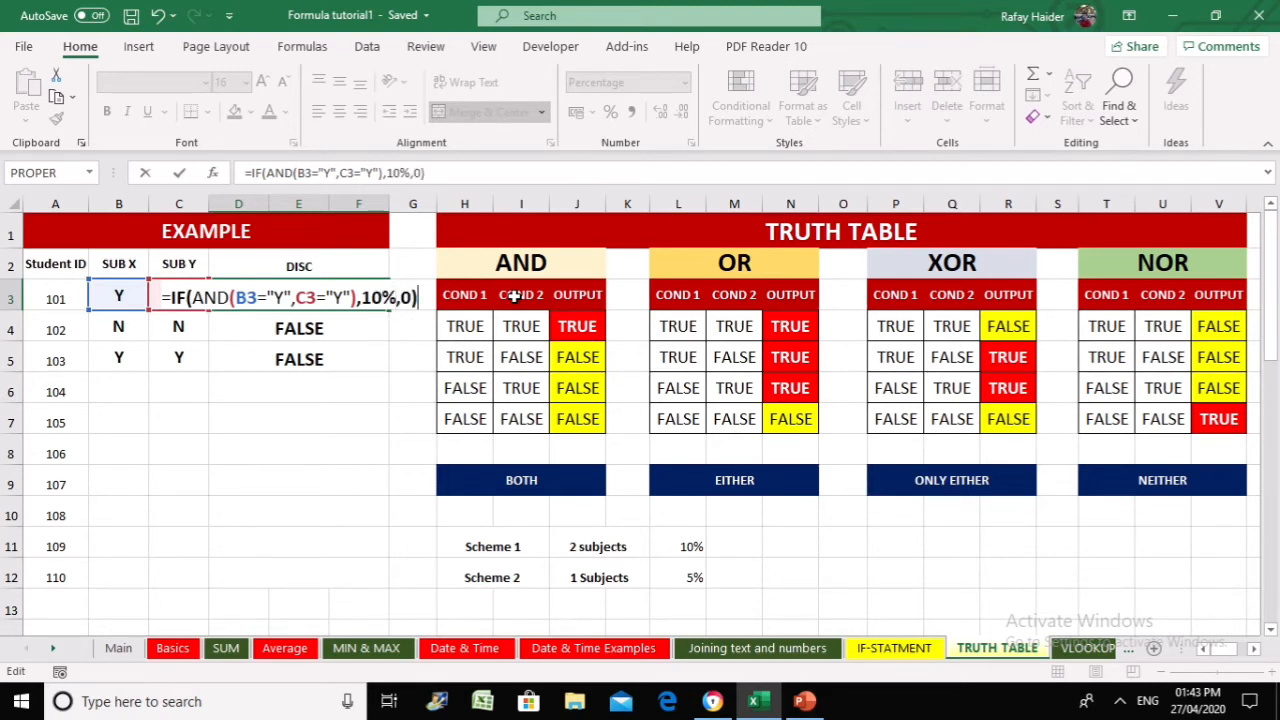
pyautogui.press('Return')
pyautogui.press('Up')
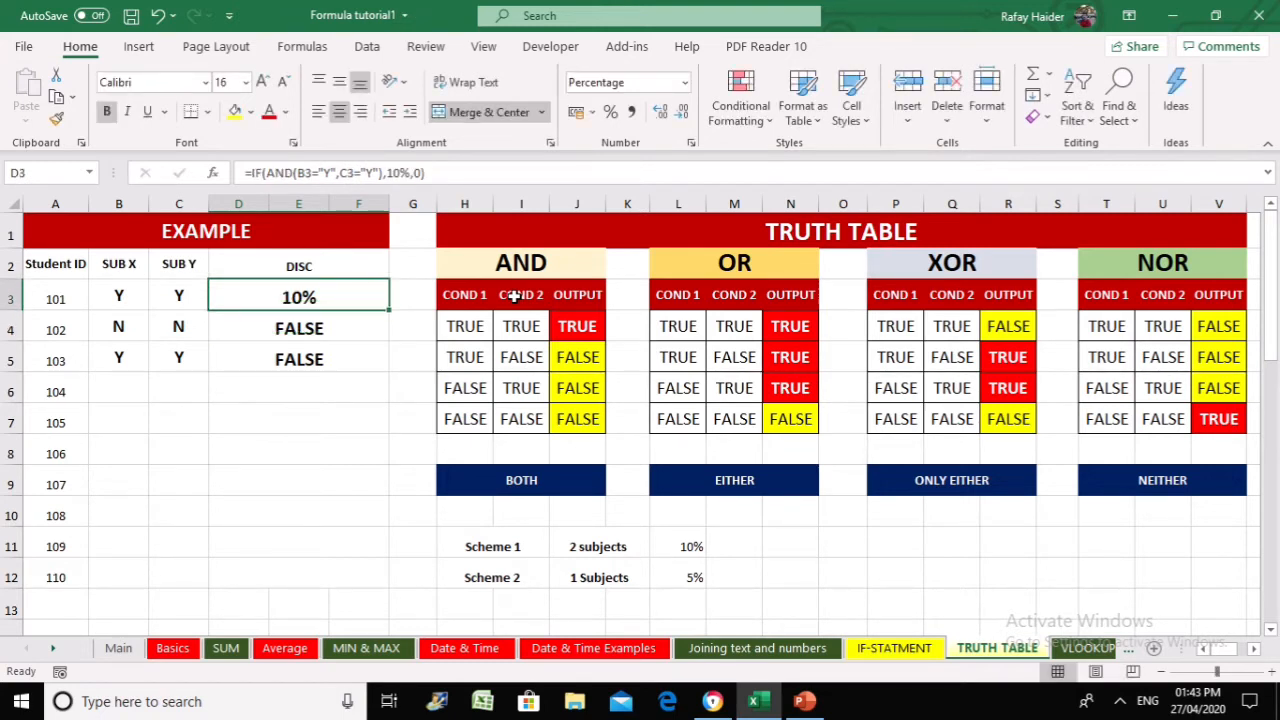
# Review the arguments of student 101's IF formula in the DISC cell without changing them
pyautogui.press('F2')
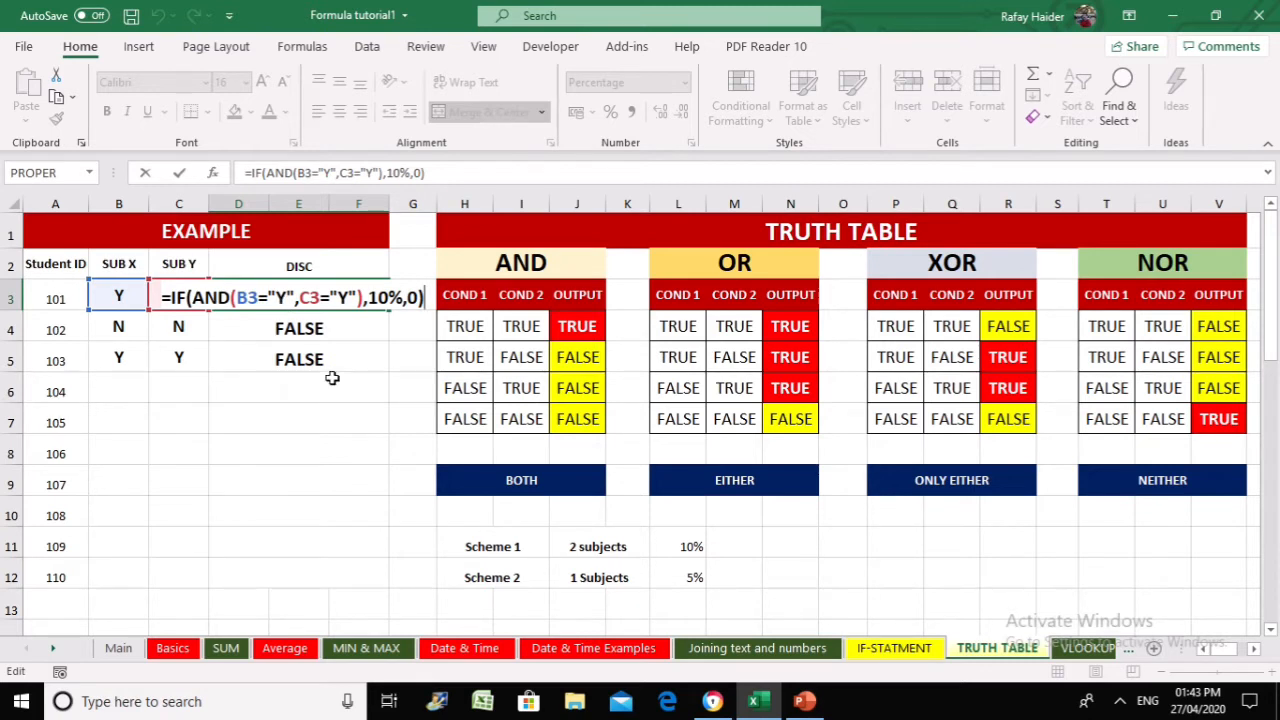
pyautogui.press('Return')
pyautogui.press('Up')
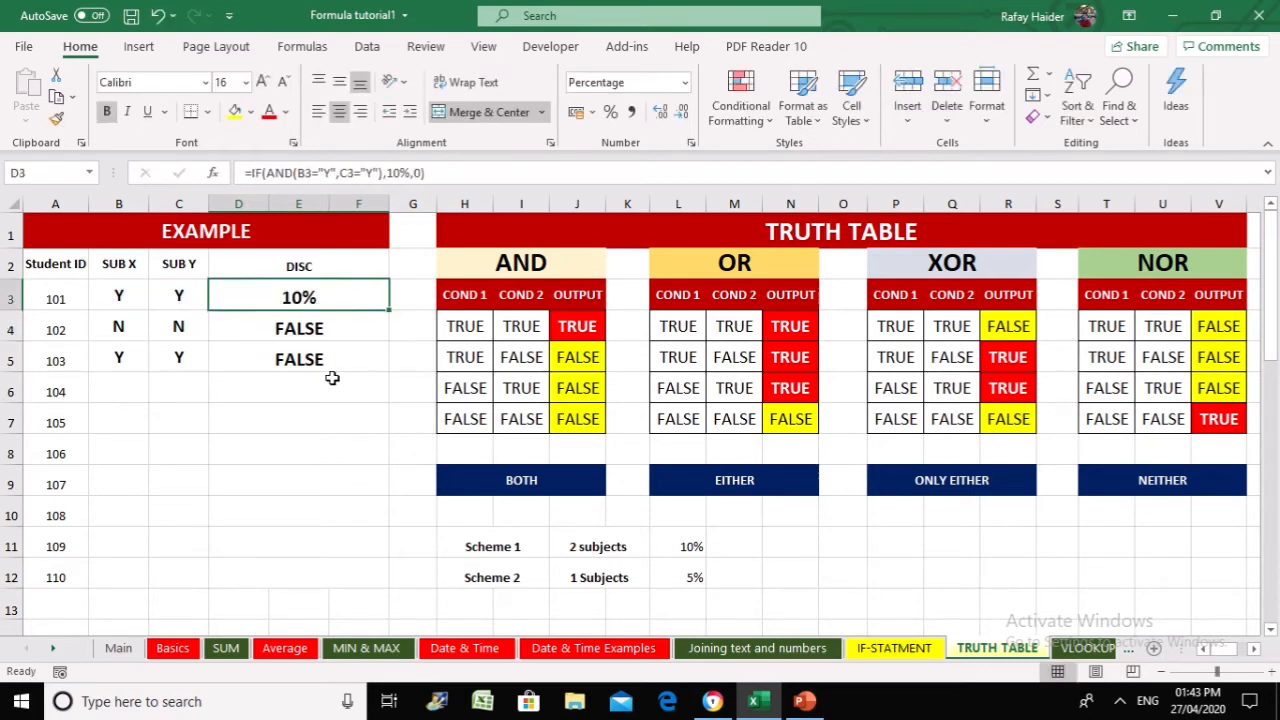
pyautogui.doubleClick(226, 306)
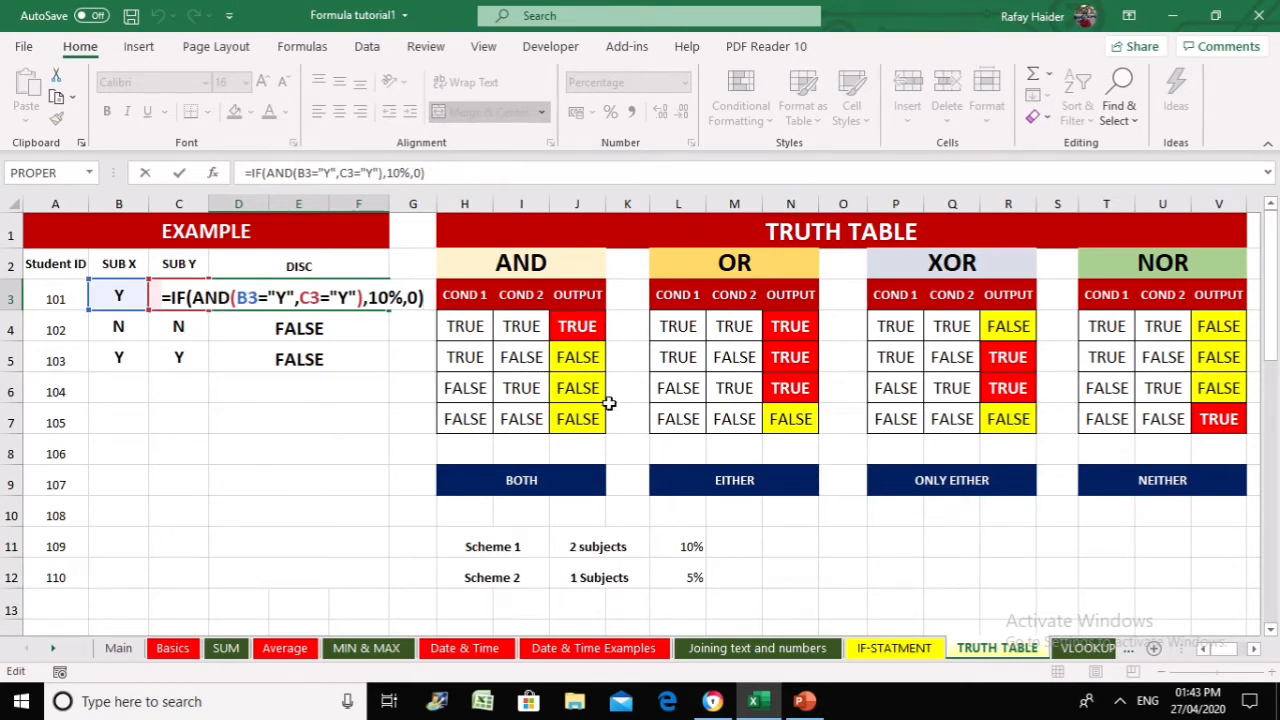
pyautogui.press('Return')
# Change student 101's SUB Y to N and check the discount returned by the IF formula
pyautogui.press('Up')
pyautogui.press('Left')
pyautogui.press('Left')
pyautogui.press('Left')
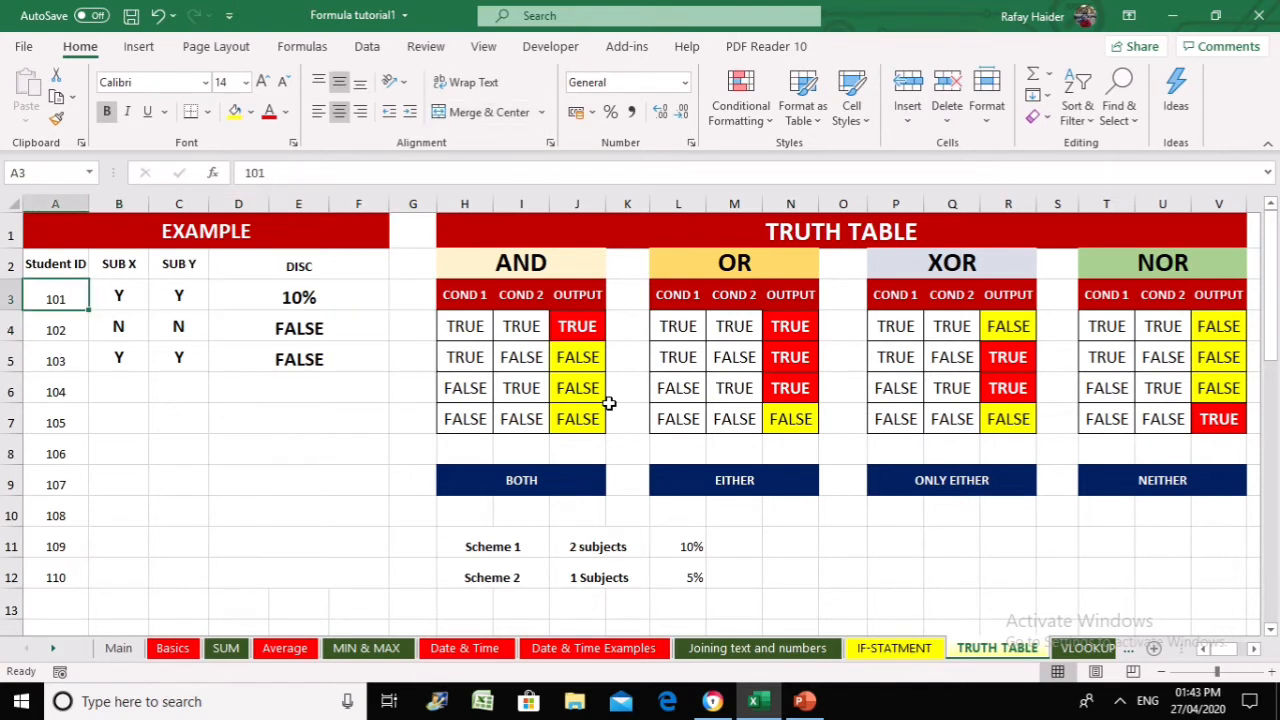
pyautogui.hotkey('shift', 'Right')
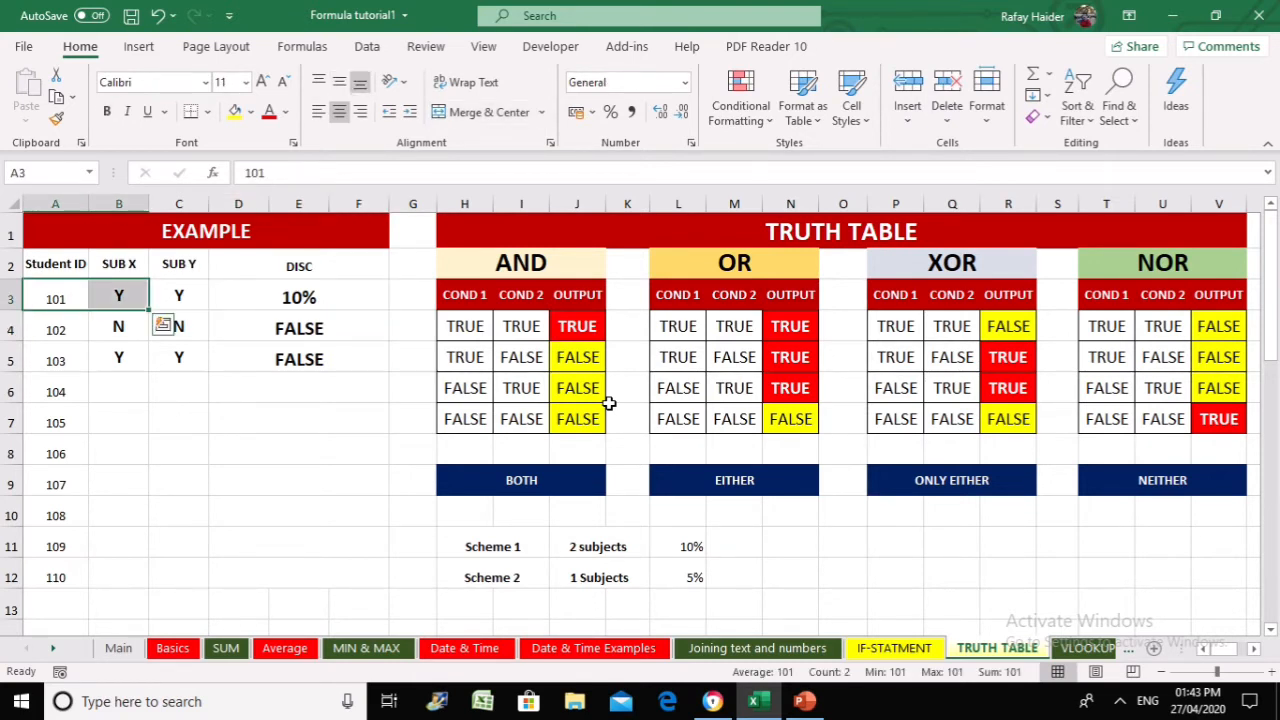
pyautogui.press('Right')
pyautogui.press('Right')
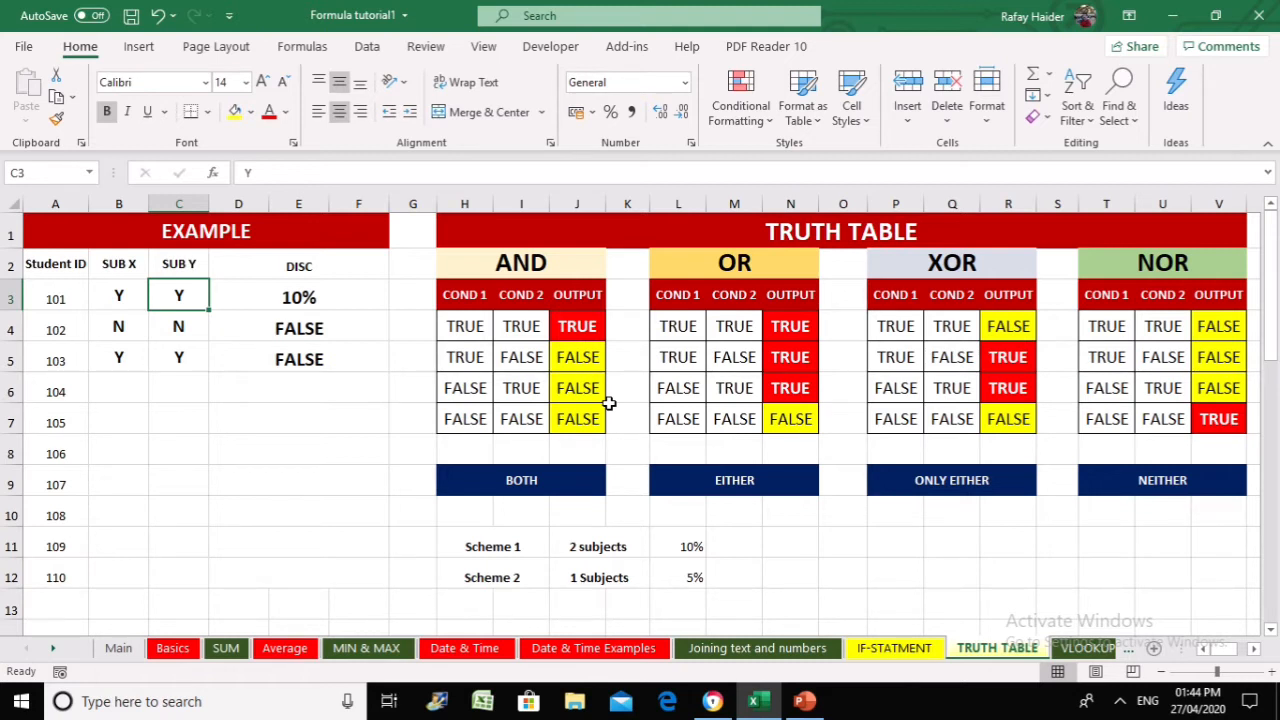
pyautogui.write('N')
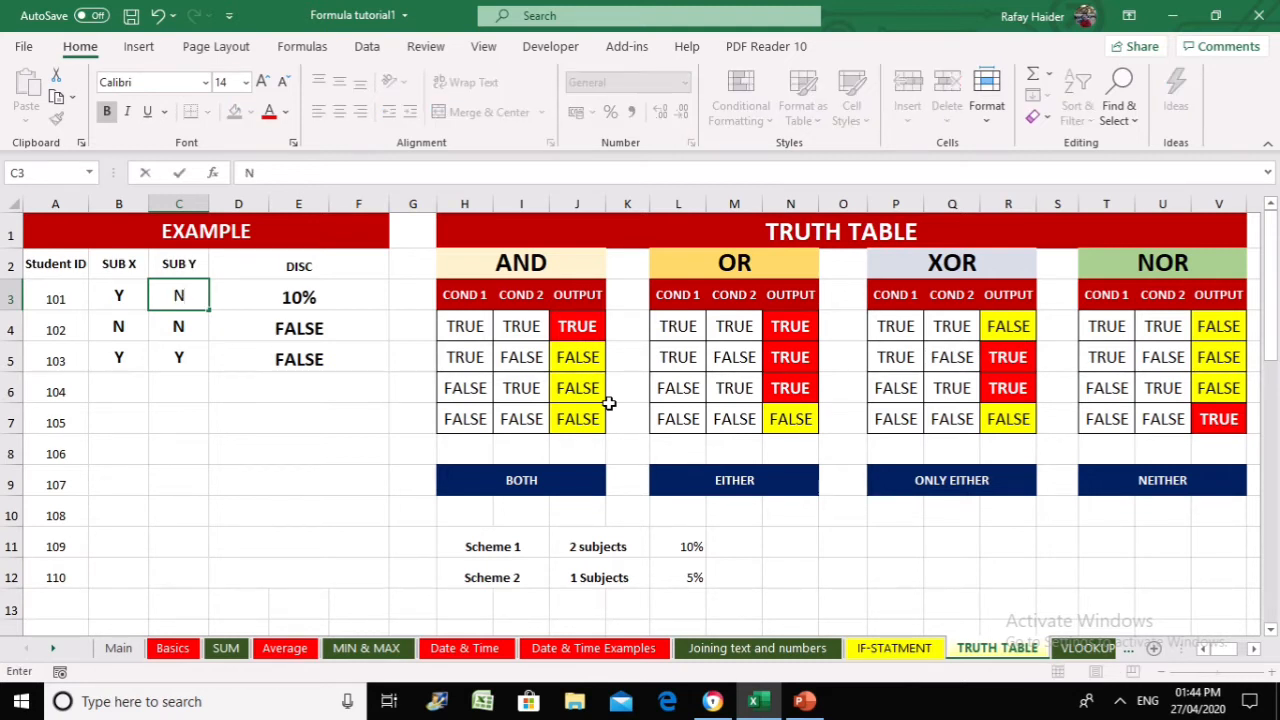
pyautogui.press('Return')
pyautogui.press('Up')
pyautogui.press('Right')
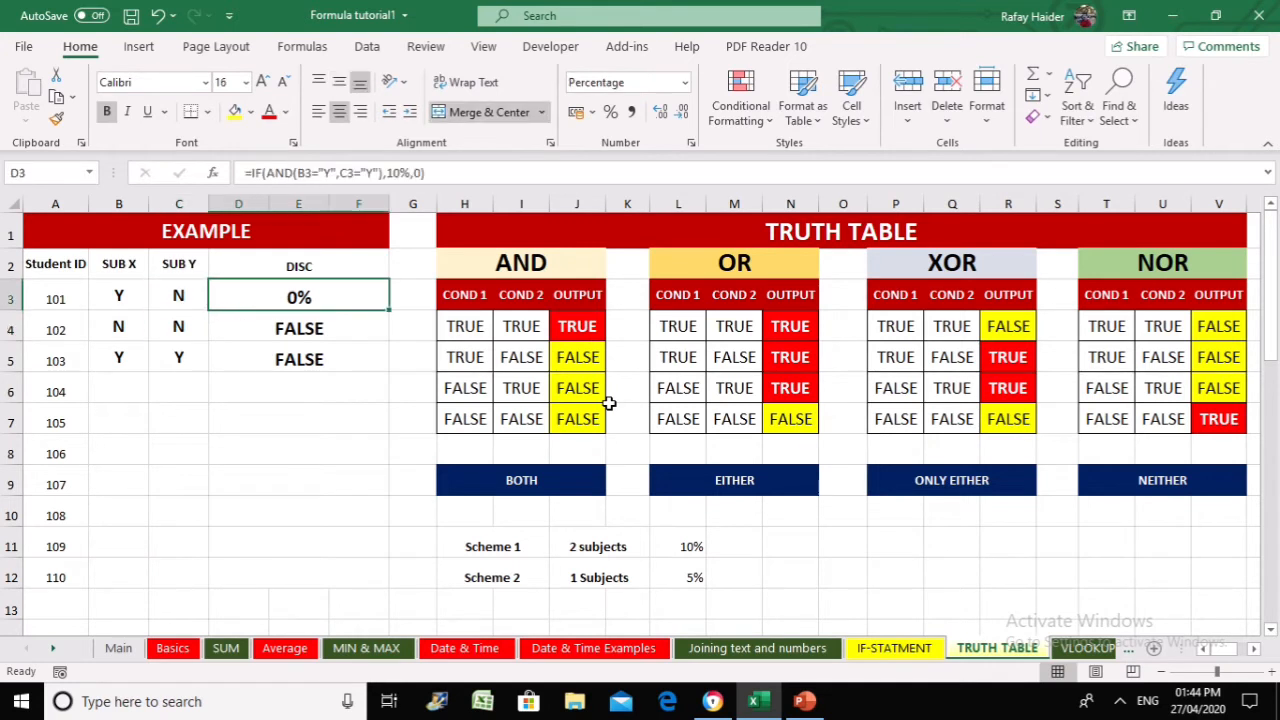
# Check the one-subject discount of Scheme 2, and change the IF function in student 101's DISC formula to IFS
pyautogui.click(680, 577)
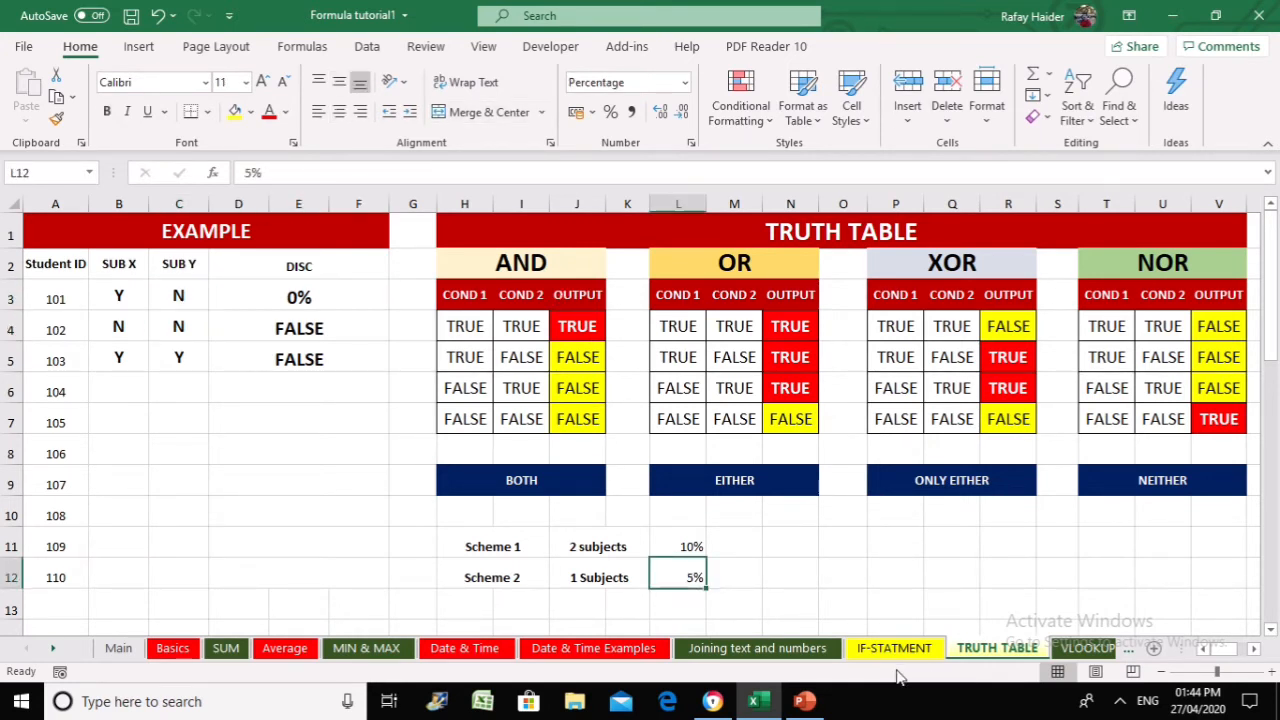
pyautogui.click(292, 300)
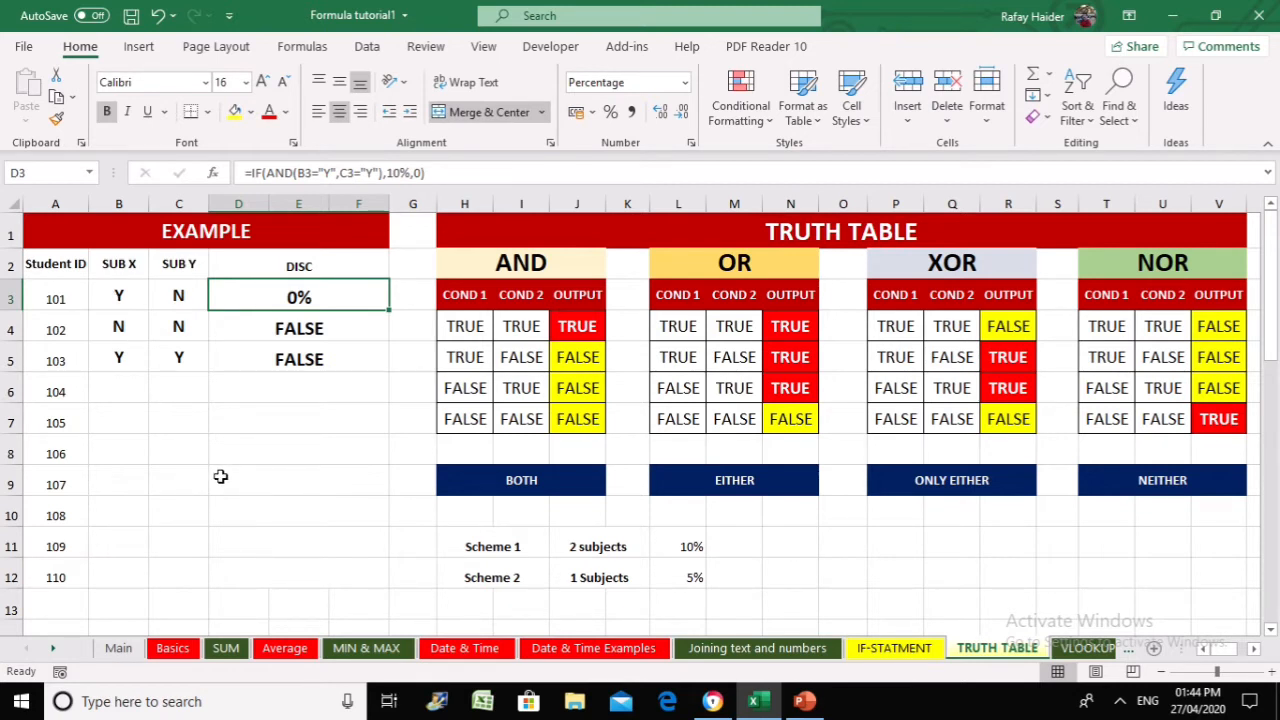
pyautogui.press('F2')
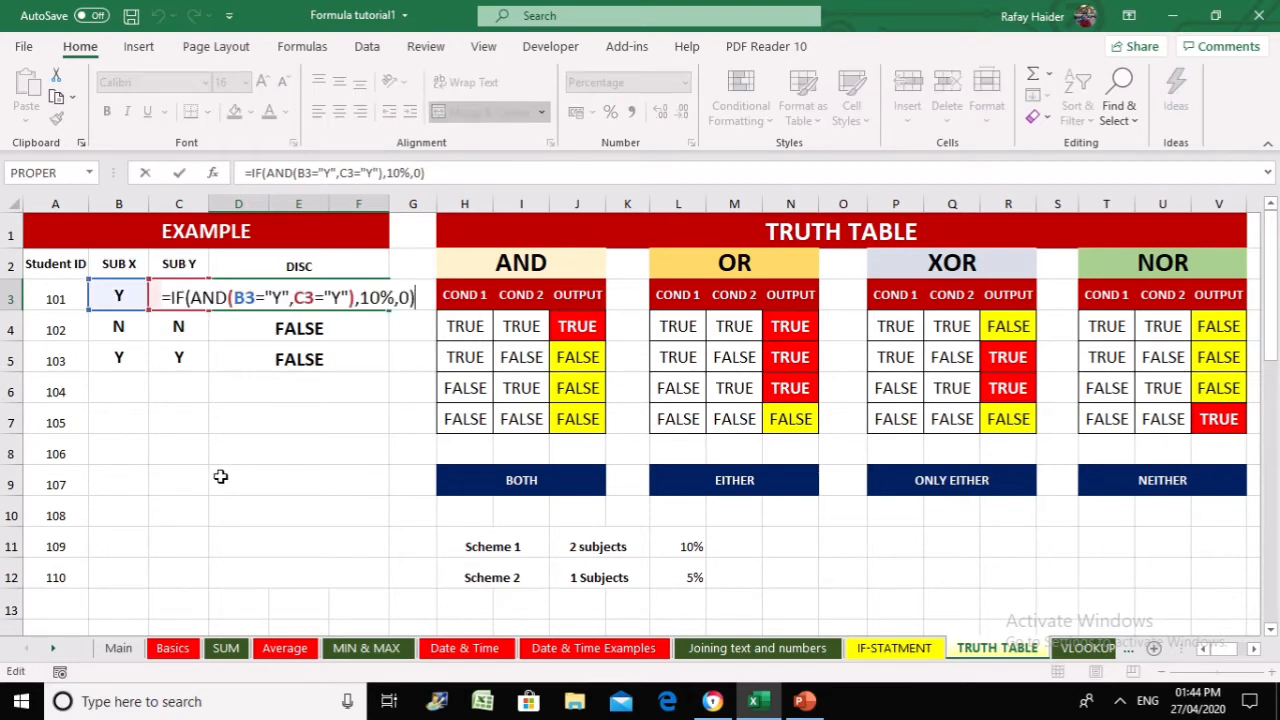
pyautogui.press('Left')
pyautogui.press('Left')
pyautogui.press('Left')
pyautogui.press('Left')
pyautogui.press('Left')
pyautogui.press('Left')
pyautogui.press('Left')
pyautogui.press('Left')
pyautogui.press('Left')
pyautogui.press('Left')
pyautogui.press('Left')
pyautogui.press('Left')
pyautogui.press('Left')
pyautogui.press('Left')
pyautogui.press('Left')
pyautogui.press('Left')
pyautogui.press('Left')
pyautogui.press('Left')
pyautogui.press('Left')
pyautogui.press('Left')
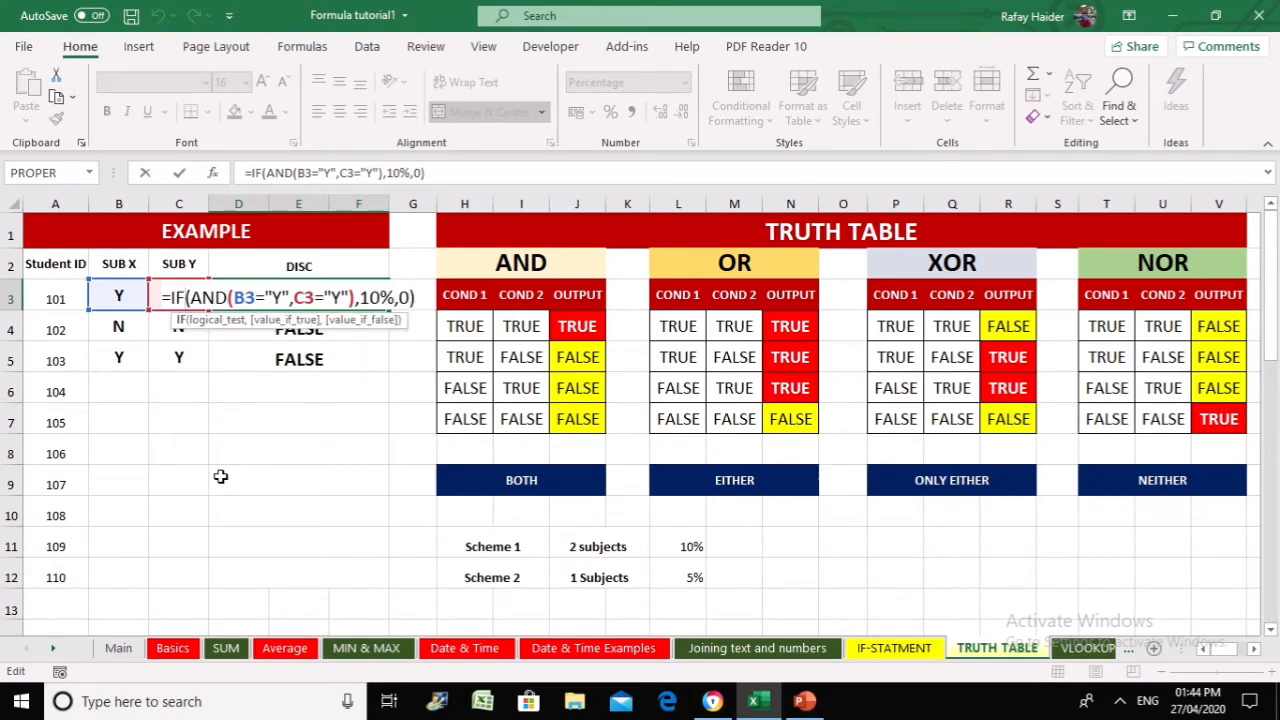
pyautogui.write('S')
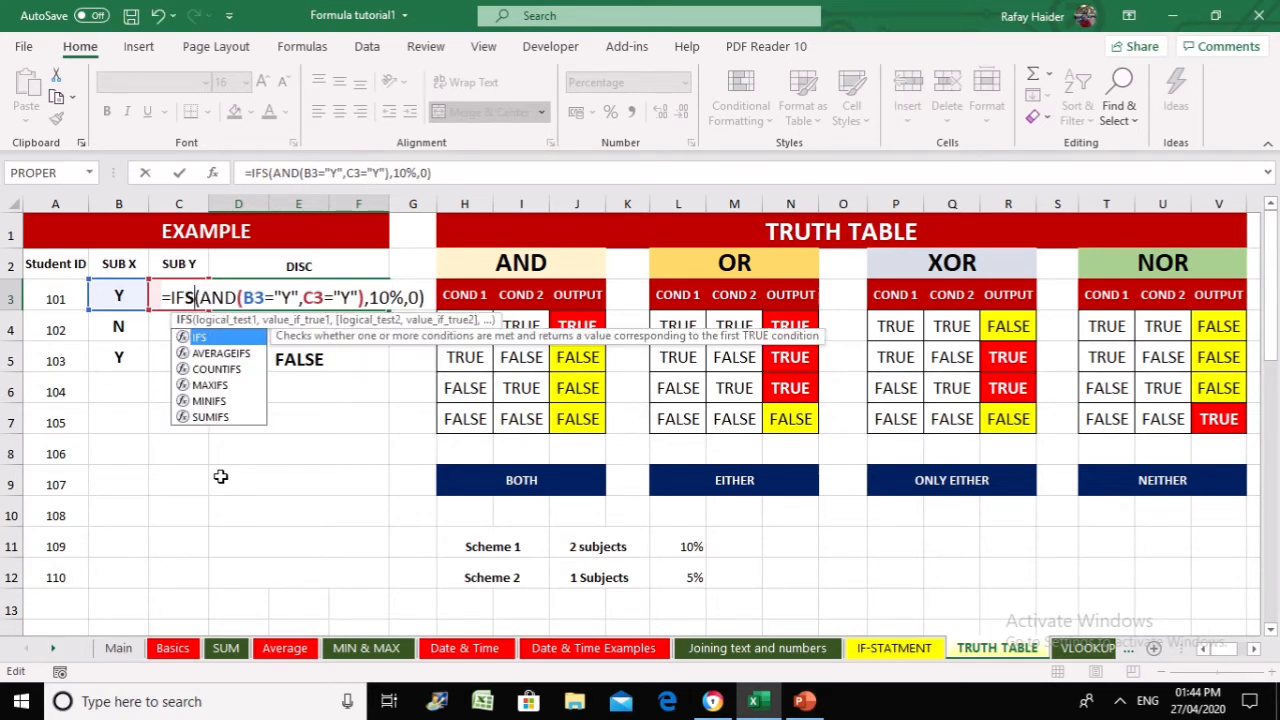
# Remove the final 0 argument from student 101's IFS formula in the DISC cell
pyautogui.press('Right')
pyautogui.press('Right')
pyautogui.press('Right')
pyautogui.press('Right')
pyautogui.press('Right')
pyautogui.press('Right')
pyautogui.press('Right')
pyautogui.press('Right')
pyautogui.press('Right')
pyautogui.press('Right')
pyautogui.press('Right')
pyautogui.press('Right')
pyautogui.press('Right')
pyautogui.press('Right')
pyautogui.press('Right')
pyautogui.press('Right')
pyautogui.press('Right')
pyautogui.press('Right')
pyautogui.press('Right')
pyautogui.press('Right')
pyautogui.press('Right')
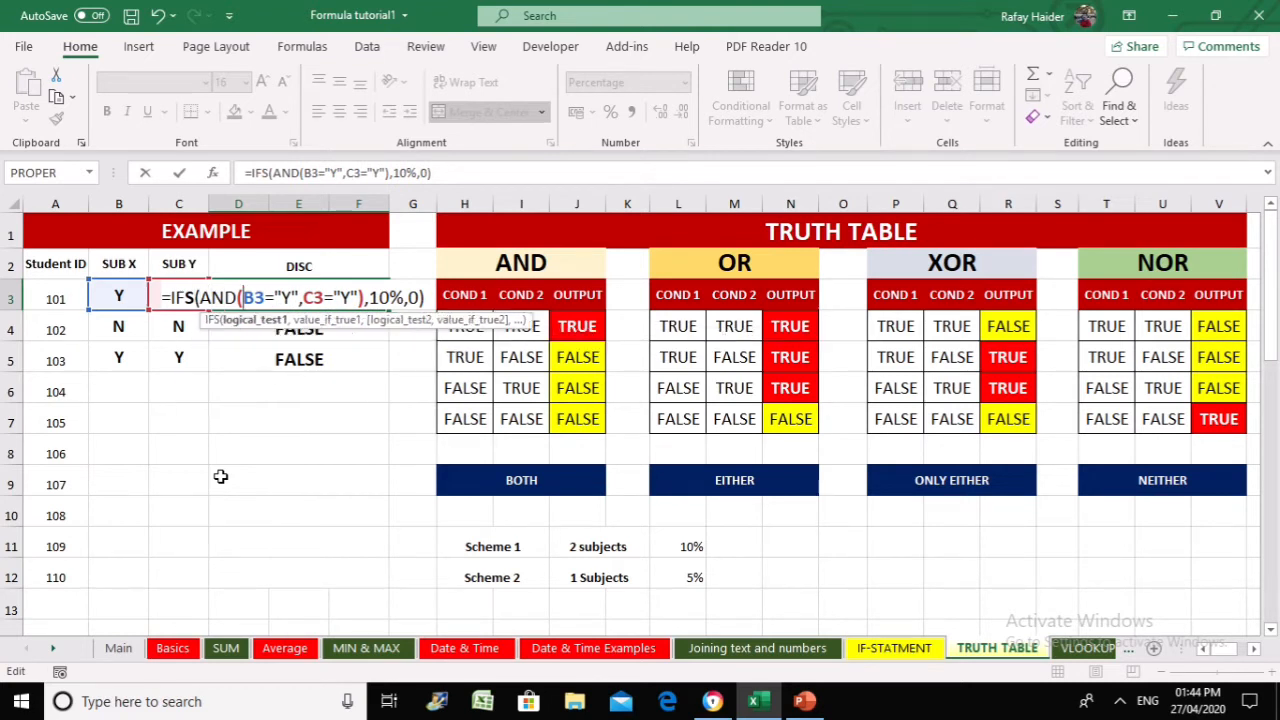
pyautogui.press('Right')
pyautogui.press('Right')
pyautogui.press('Right')
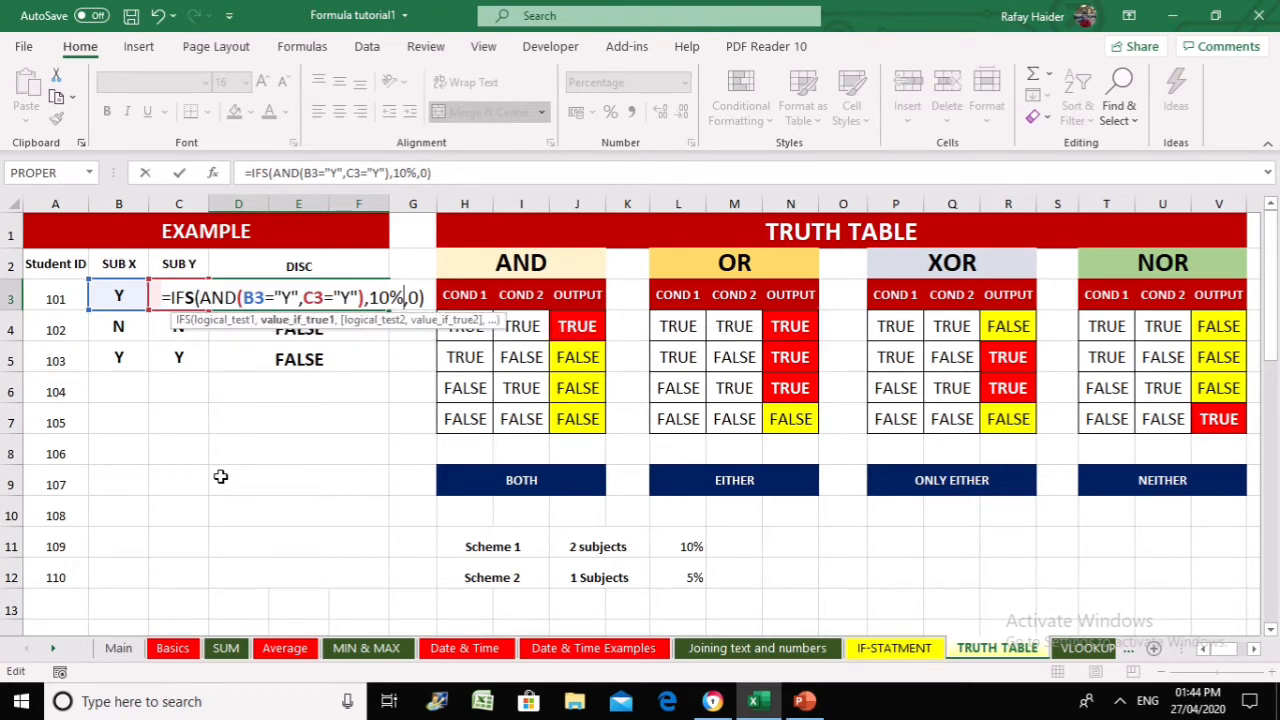
pyautogui.press('Delete')
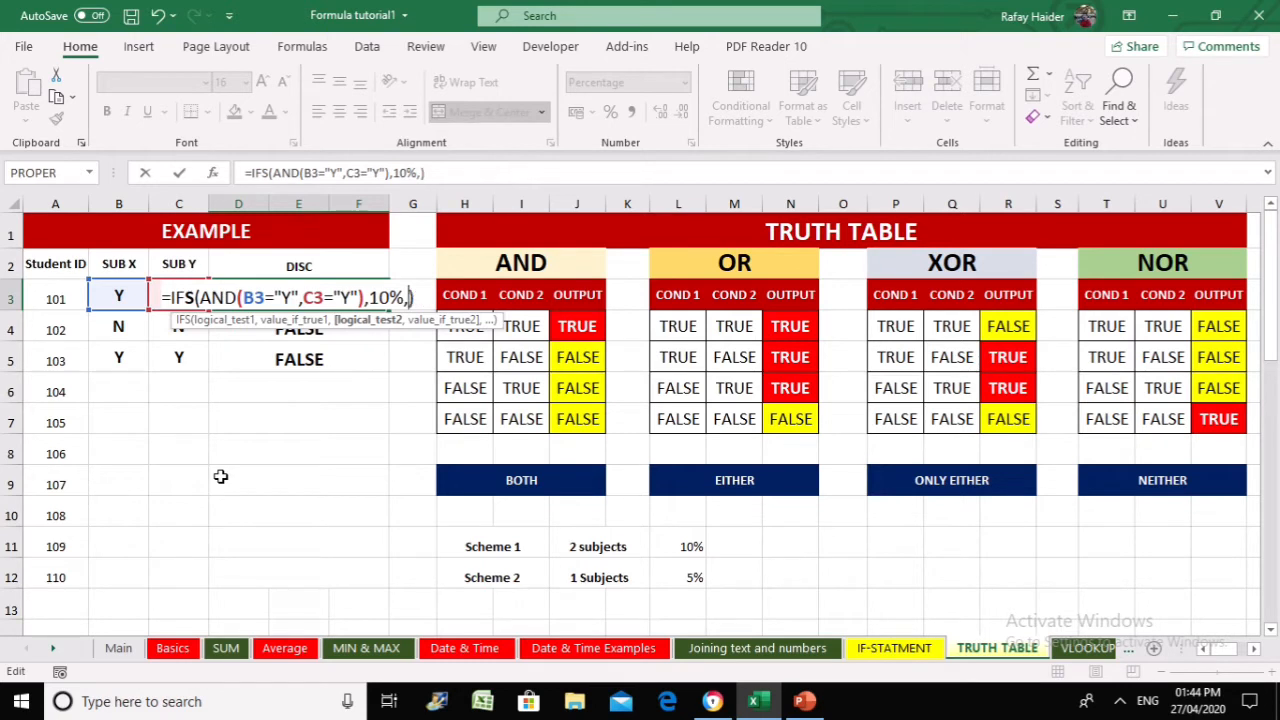
# Add XOR(B3="Y",C3="Y") as the second logical test of student 101's IFS formula
pyautogui.write('XOR(')
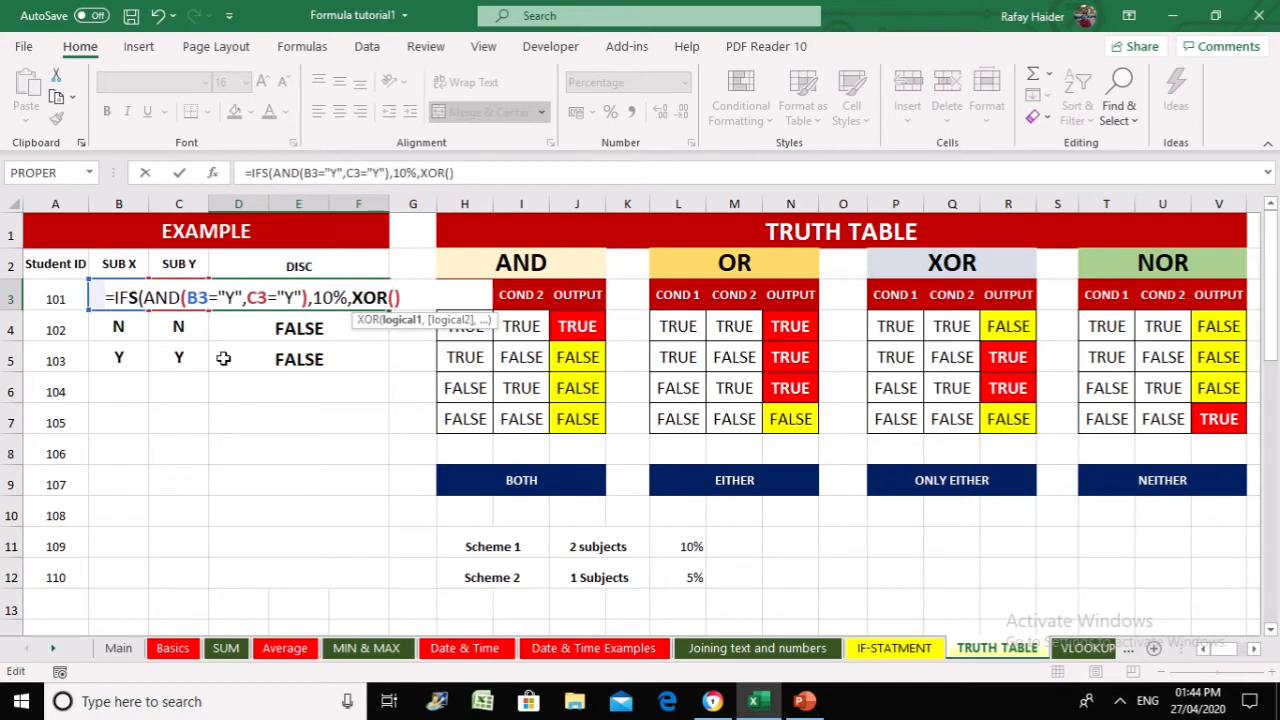
pyautogui.write('B')
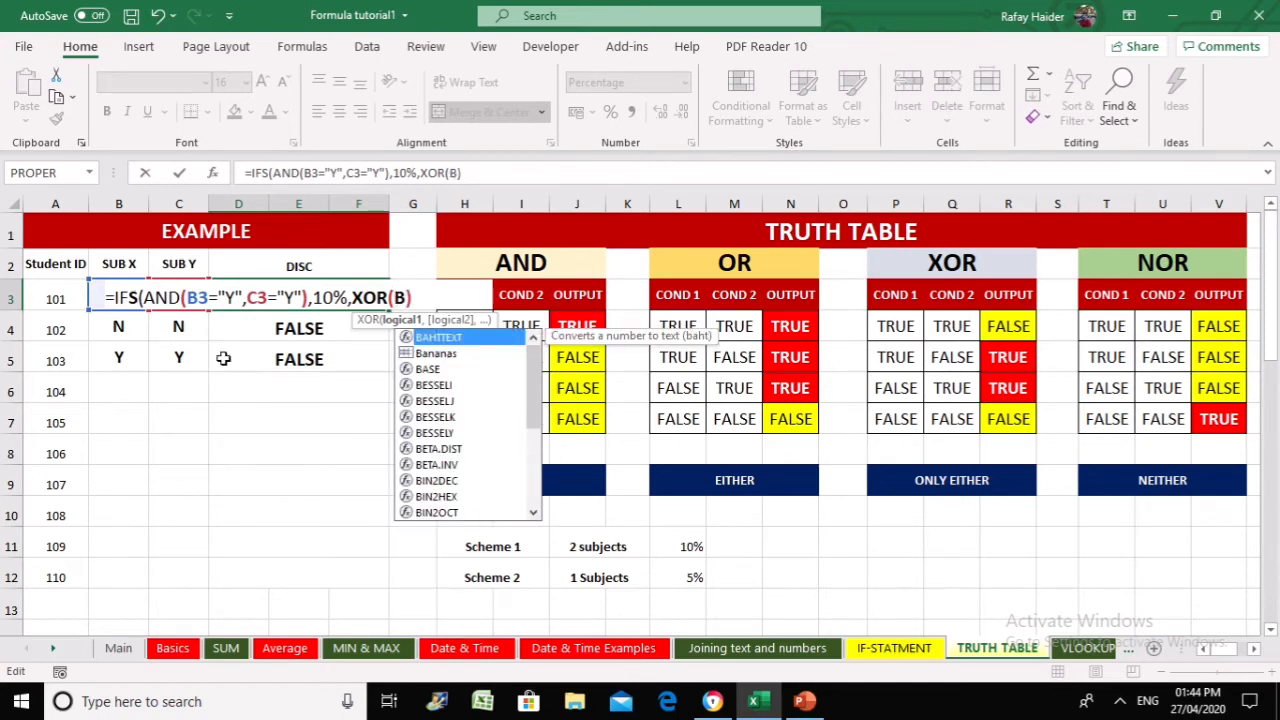
pyautogui.write('3=')
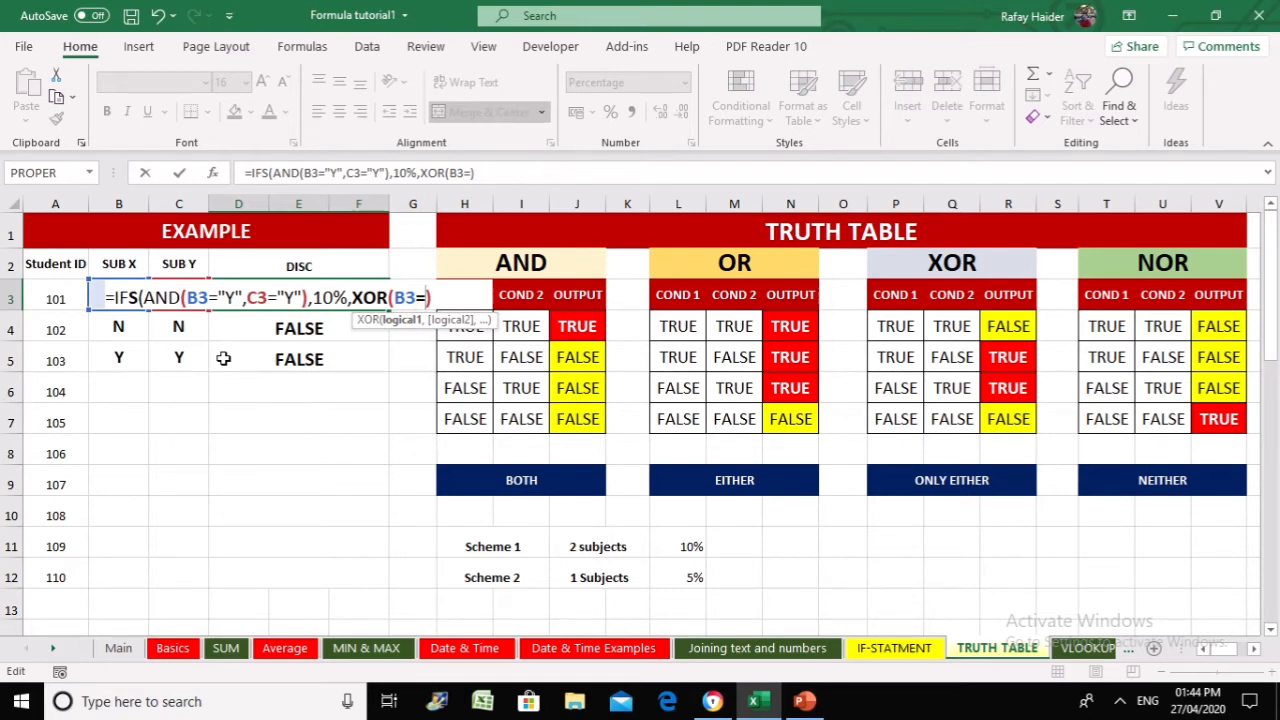
pyautogui.write('"Y",')
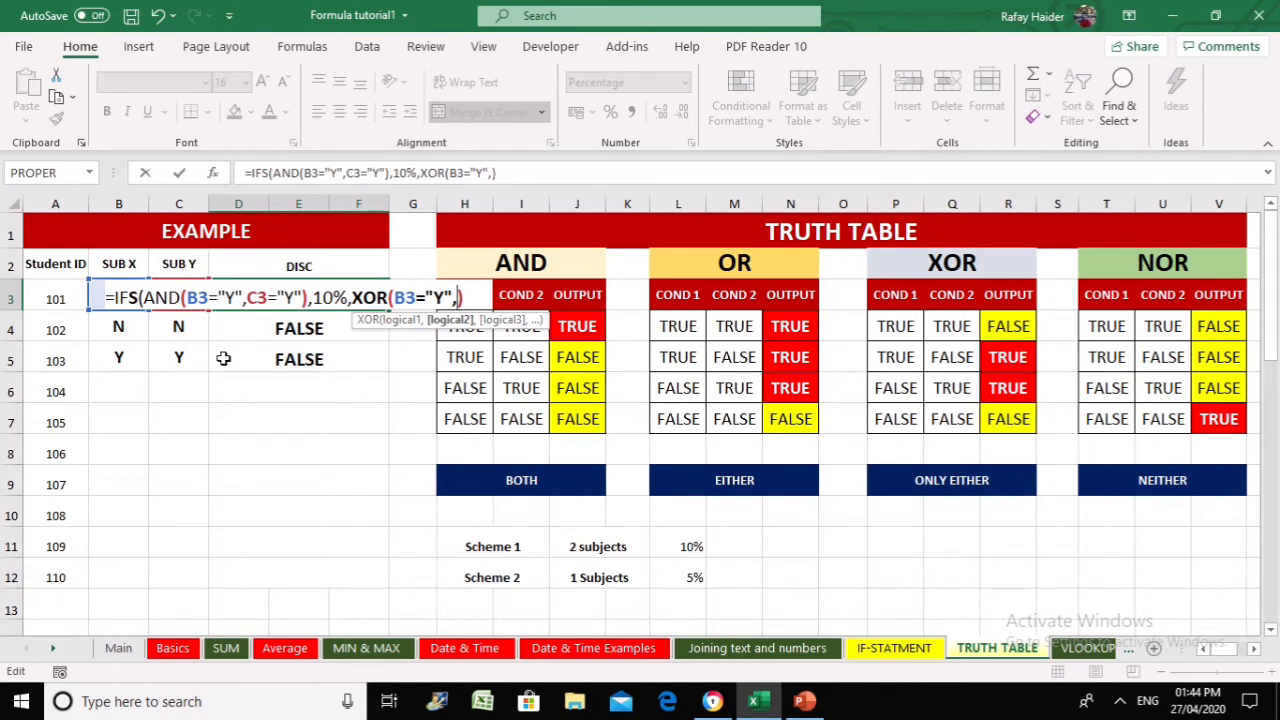
pyautogui.write('C3=')
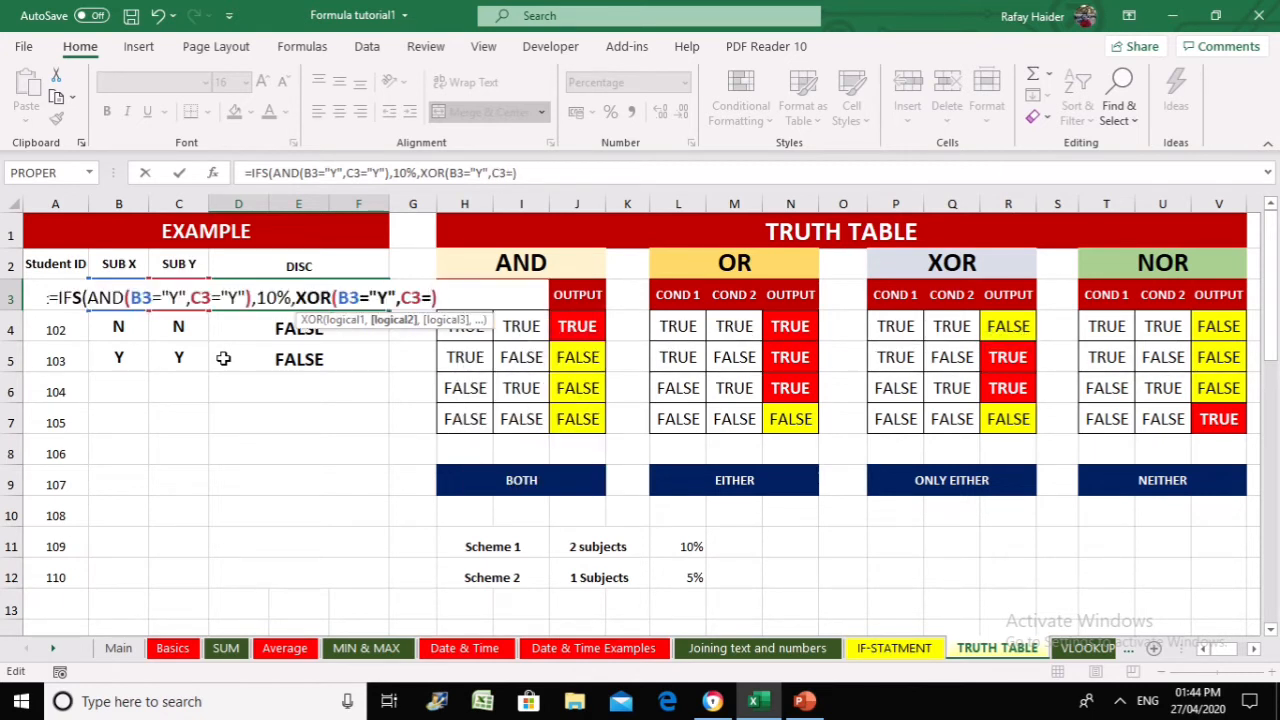
pyautogui.write('"Y"))')
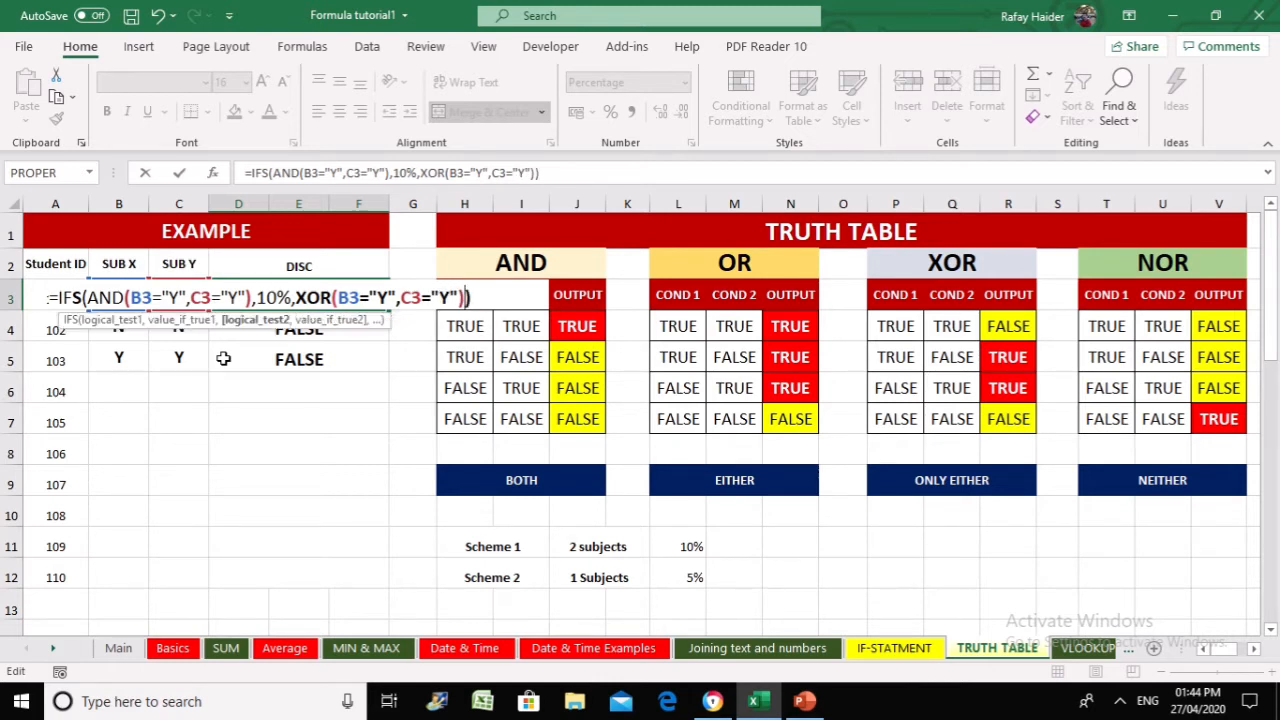
# Give the XOR test a 5% result and complete student 101's formula as =IFS(AND(B3="Y",C3="Y"),10%,XOR(B3="Y",C3="Y"),5%)
pyautogui.press('BackSpace')
pyautogui.write(',5)')
pyautogui.press('Left')
pyautogui.write('%')
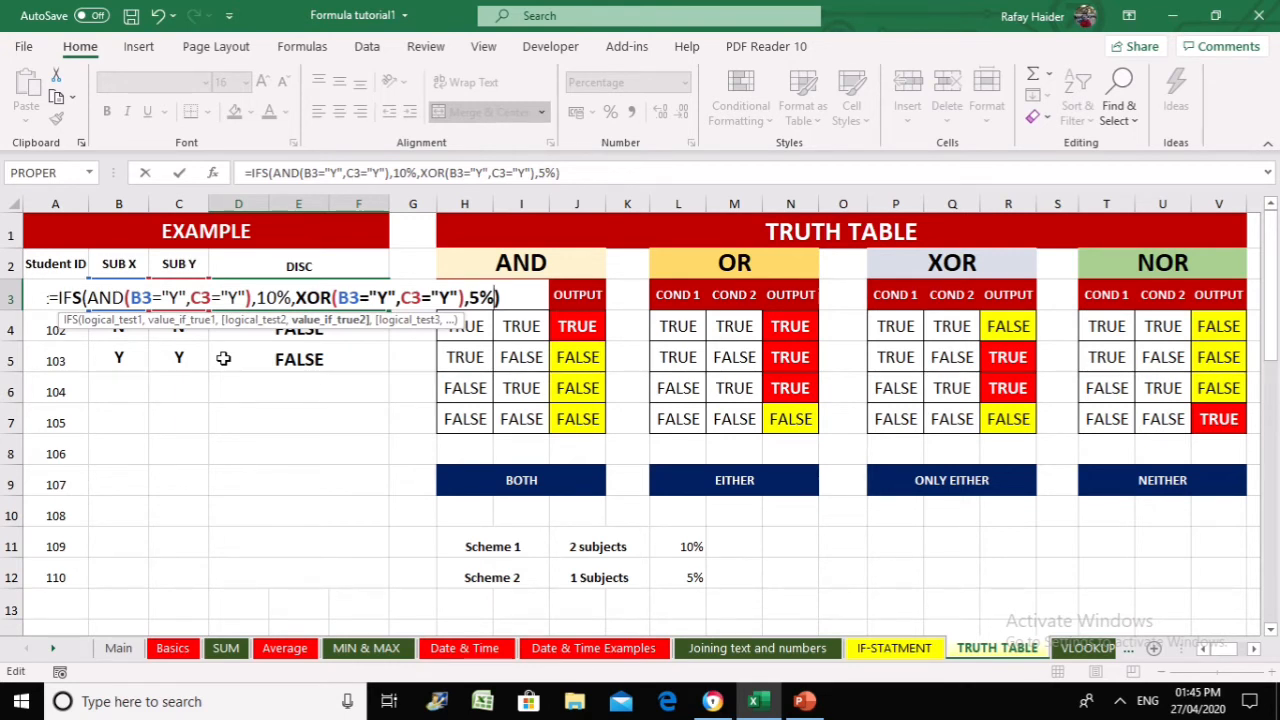
pyautogui.press('Return')
pyautogui.press('Up')
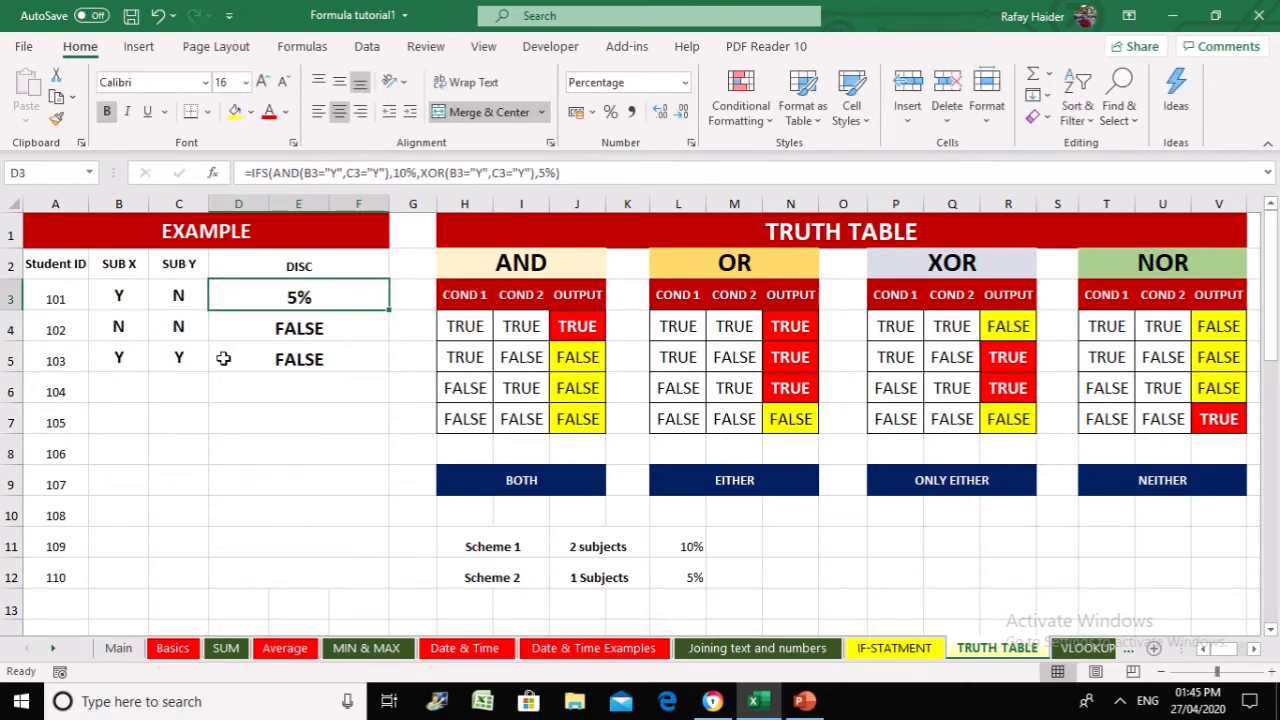
# Review student 101's IFS formula, then set SUB Y to Y and check the discount it returns
pyautogui.press('F2')
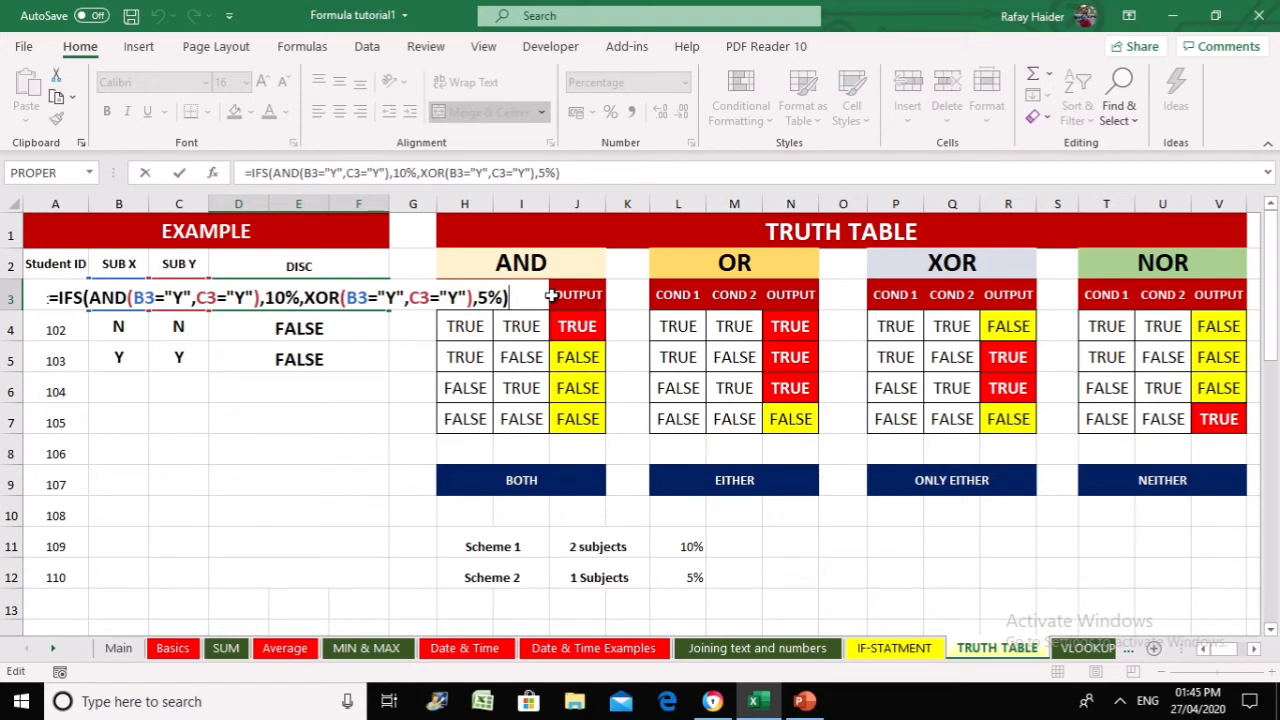
pyautogui.press('Return')
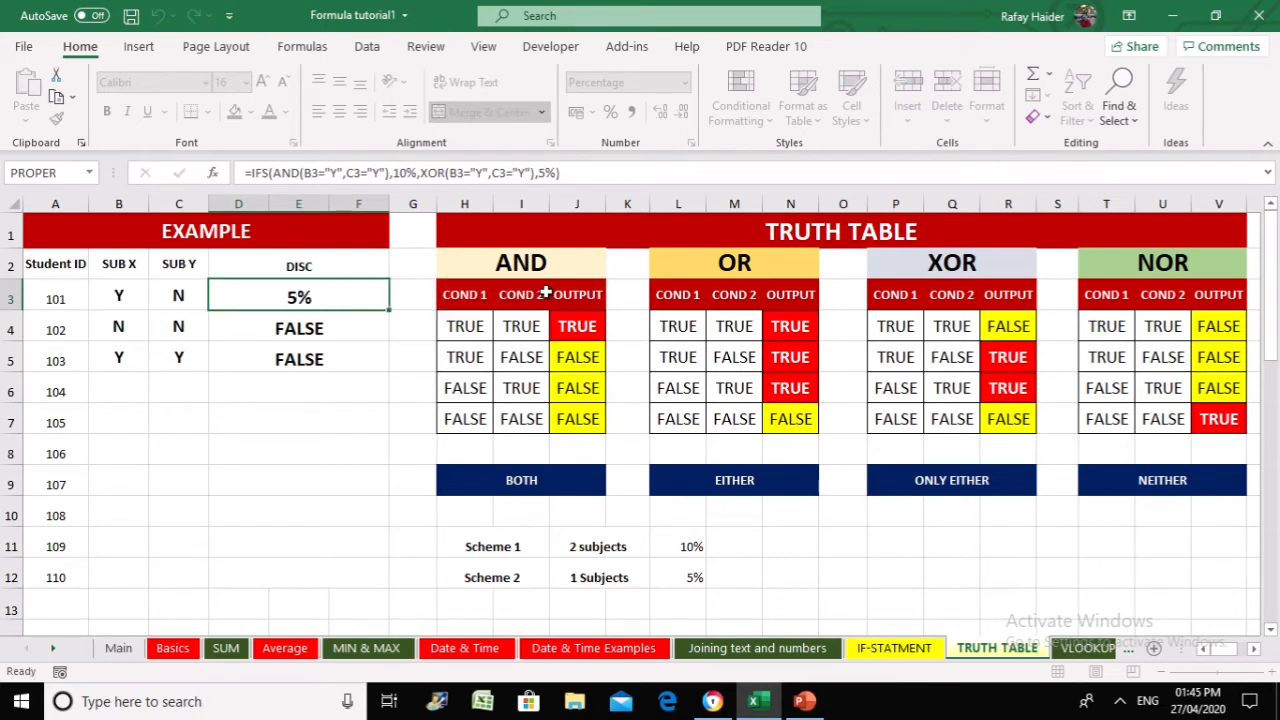
pyautogui.press('Up')
pyautogui.press('Left')
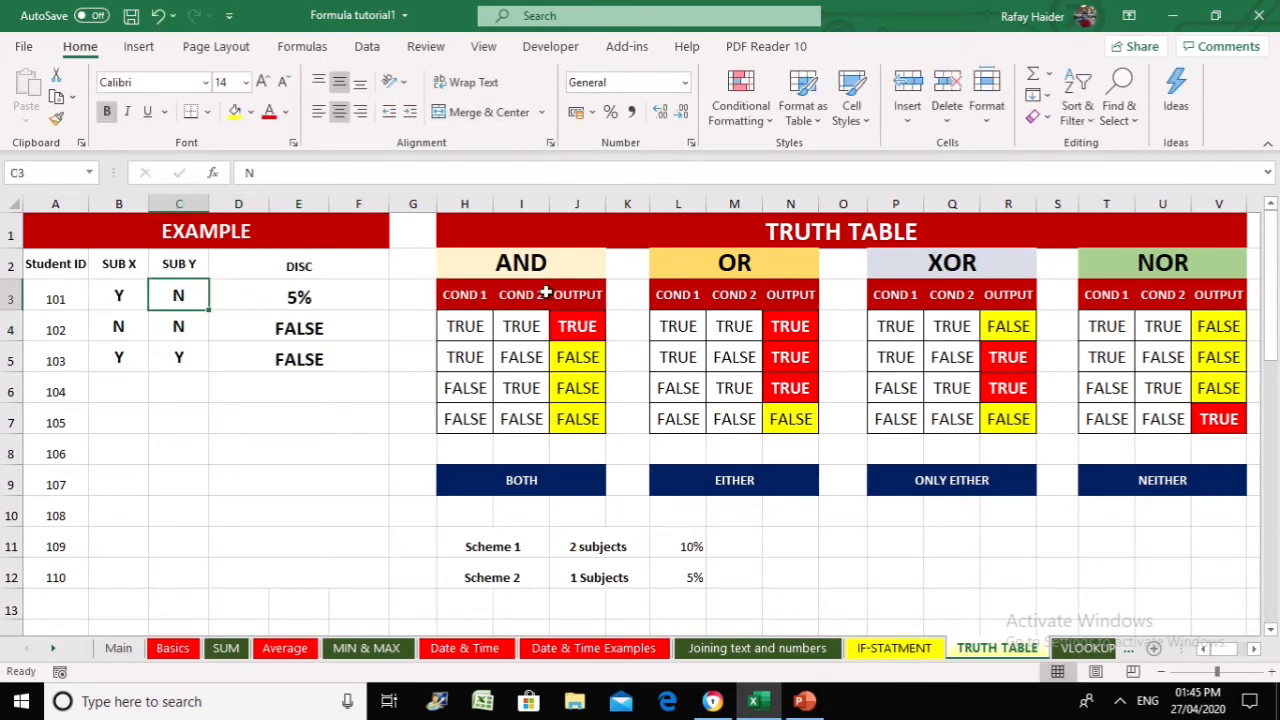
pyautogui.write('Y')
pyautogui.press('Return')
pyautogui.press('Up')
pyautogui.press('Right')
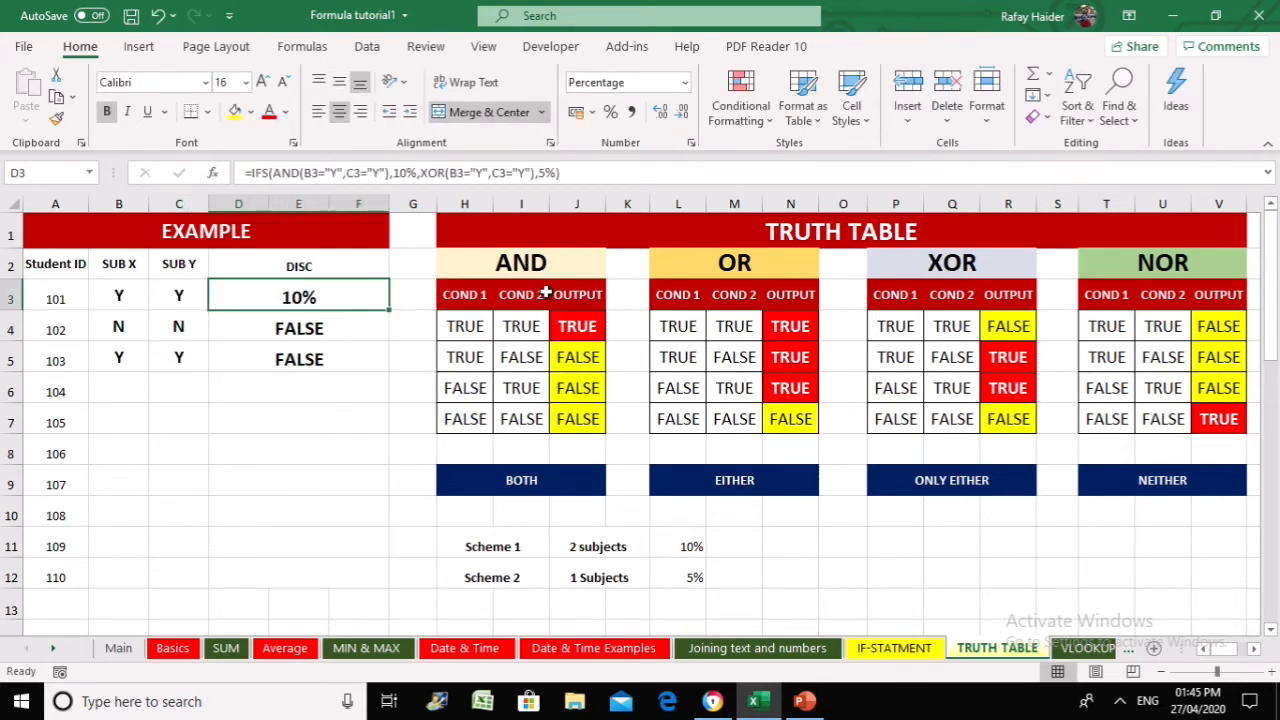
# Set student 101's SUB Y back to N and check the discount for a single subject
pyautogui.press('Left')
pyautogui.write('N')
pyautogui.press('Return')
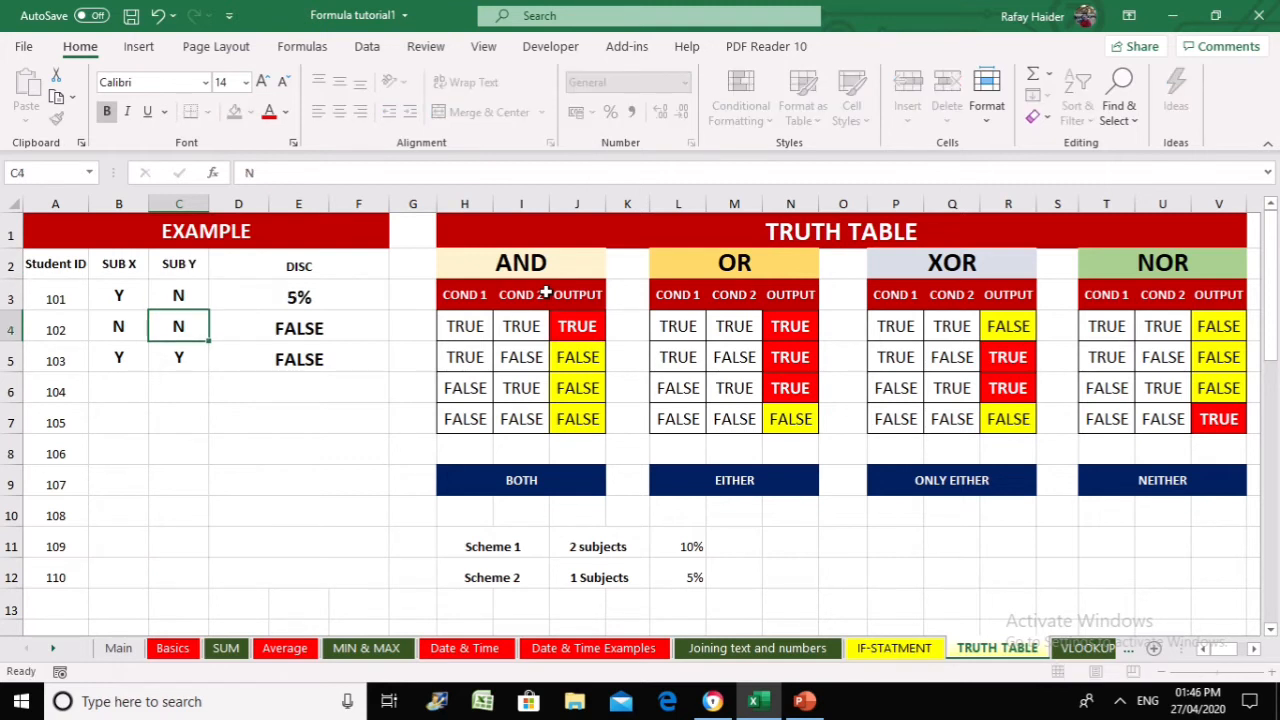
pyautogui.press('Up')
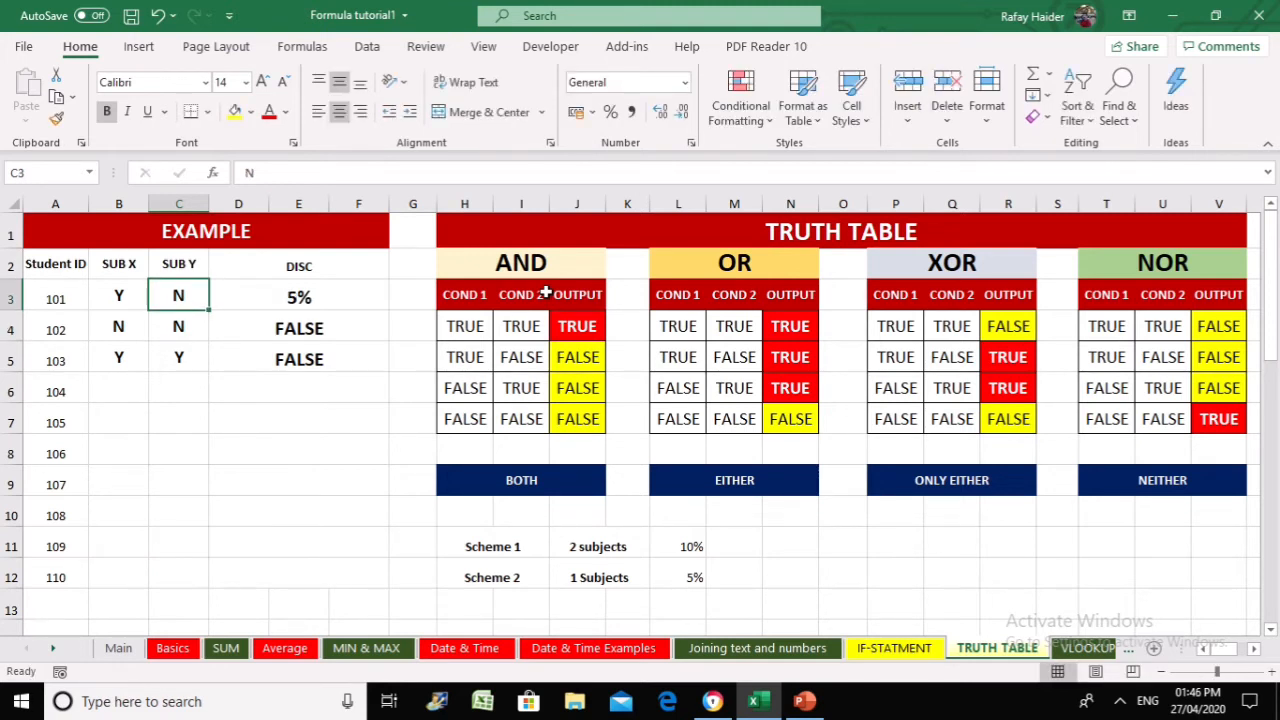
# Examine the number of subjects and the discount percentage listed for Scheme 1
pyautogui.press('Left')
pyautogui.press('Down')
pyautogui.press('Down')
pyautogui.press('Down')
pyautogui.press('Down')
pyautogui.press('Down')
pyautogui.press('Down')
pyautogui.press('Down')
pyautogui.press('Down')
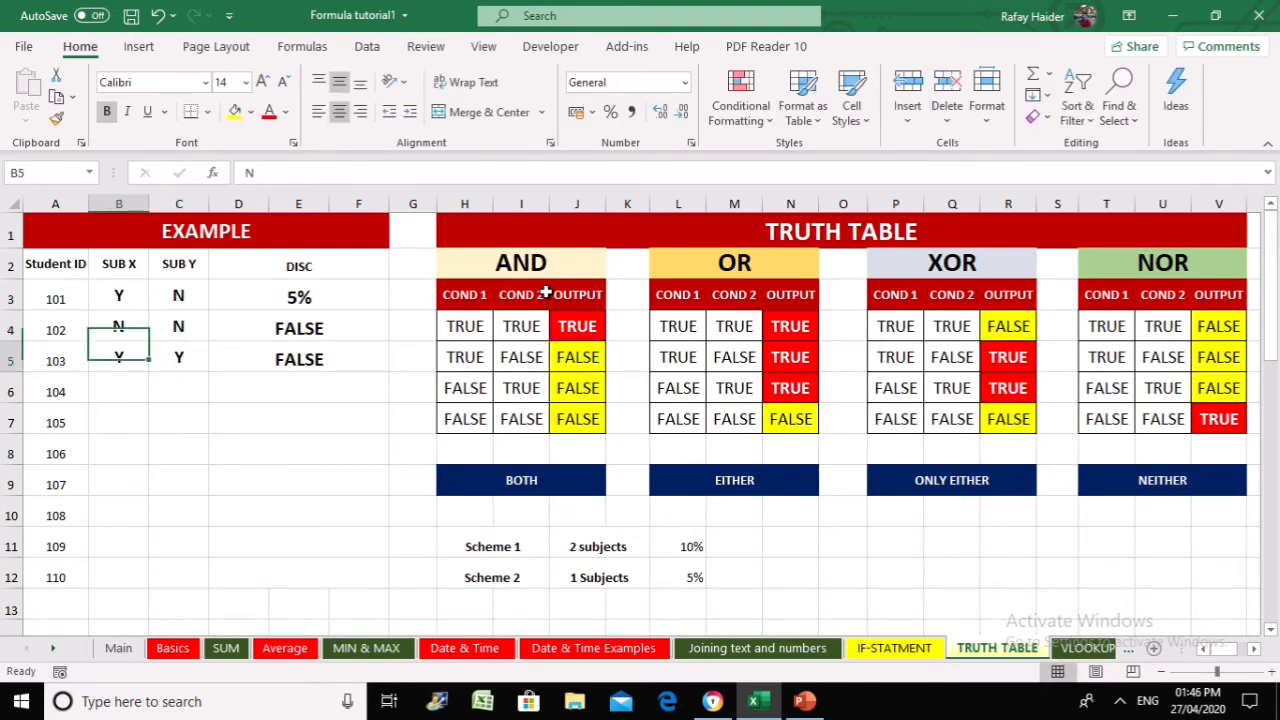
pyautogui.press('Right')
pyautogui.press('Right')
pyautogui.press('Right')
pyautogui.press('Right')
pyautogui.press('Right')
pyautogui.press('Right')
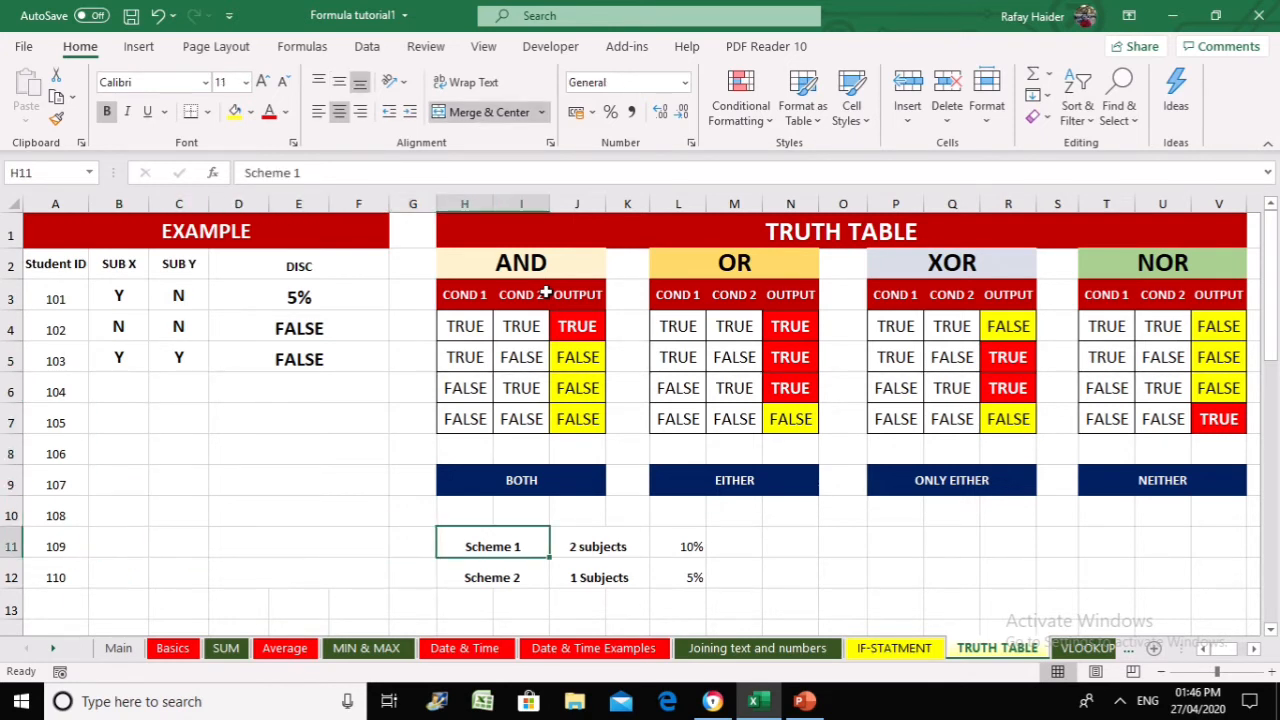
pyautogui.press('Right')
pyautogui.press('Right')
# Change student 101's SUB X to N to test the IFS formula with neither subject taken
pyautogui.press('Left')
pyautogui.press('Left')
pyautogui.press('Left')
pyautogui.press('Up')
pyautogui.press('Up')
pyautogui.press('Up')
pyautogui.press('Up')
pyautogui.press('Up')
pyautogui.press('Up')
pyautogui.press('Up')
pyautogui.press('Up')
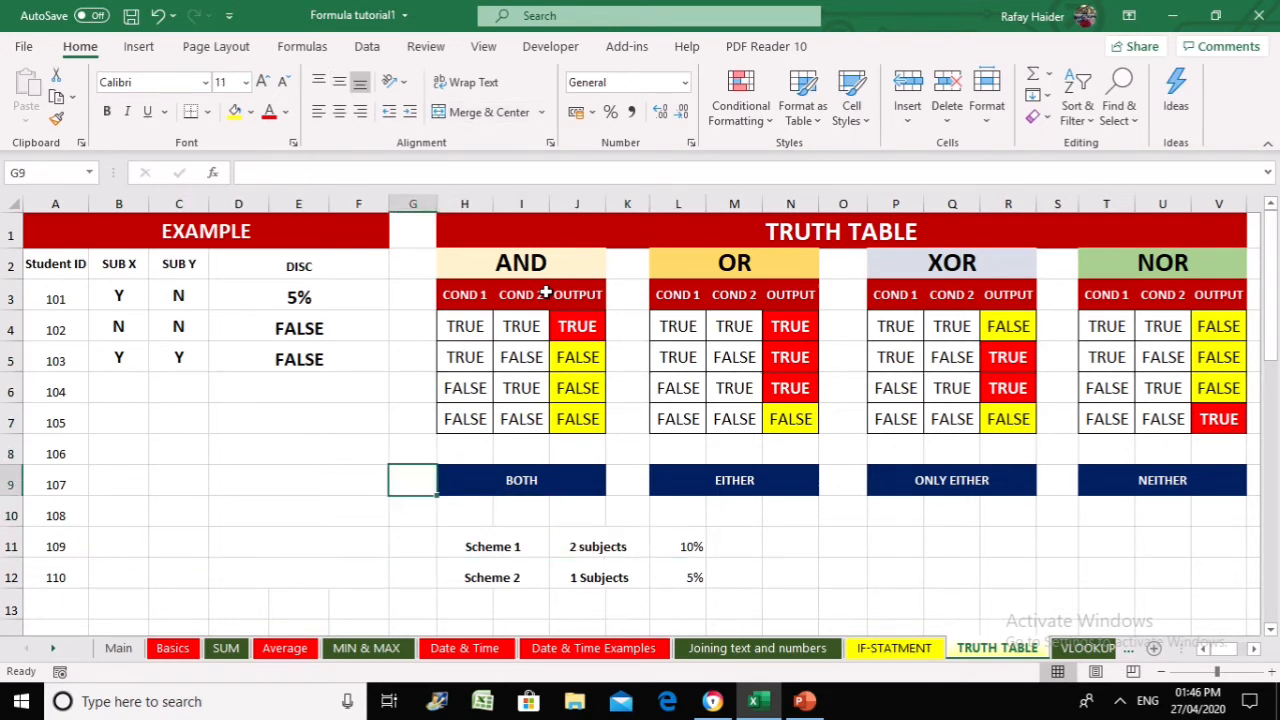
pyautogui.press('Left')
pyautogui.press('Left')
pyautogui.press('Left')
pyautogui.press('Left')
pyautogui.press('Left')
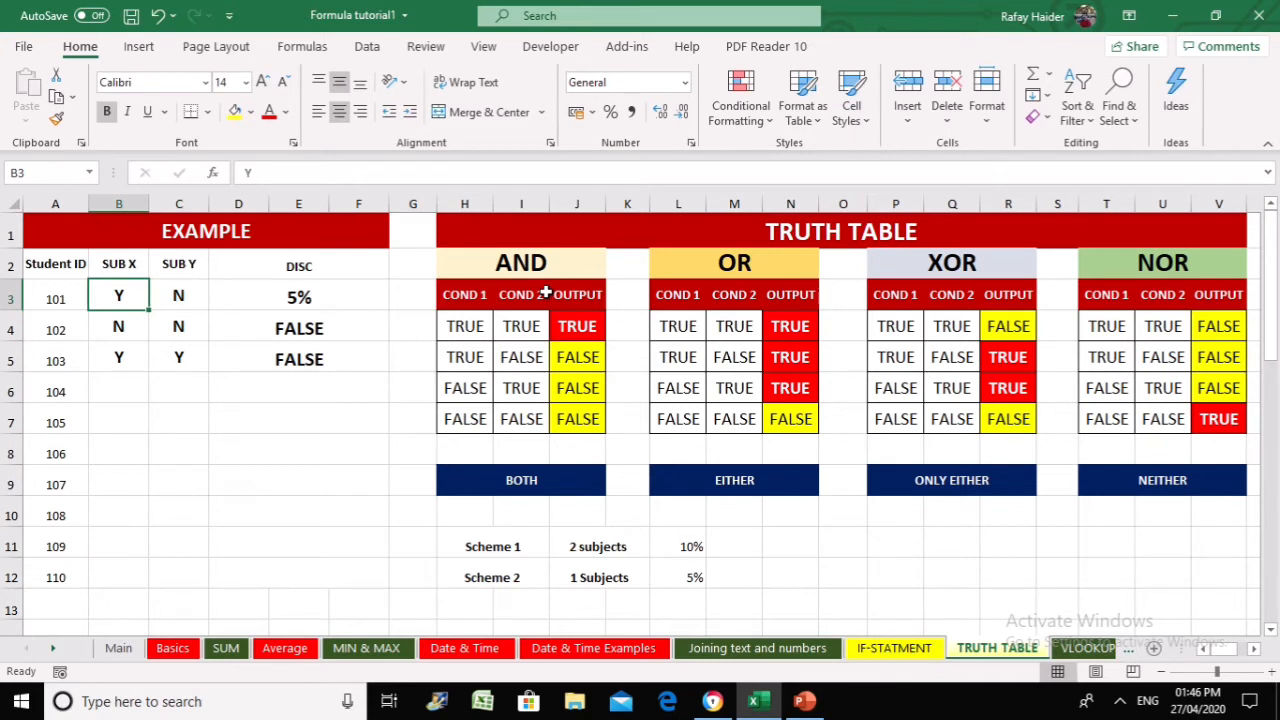
pyautogui.write('N')
pyautogui.press('Return')
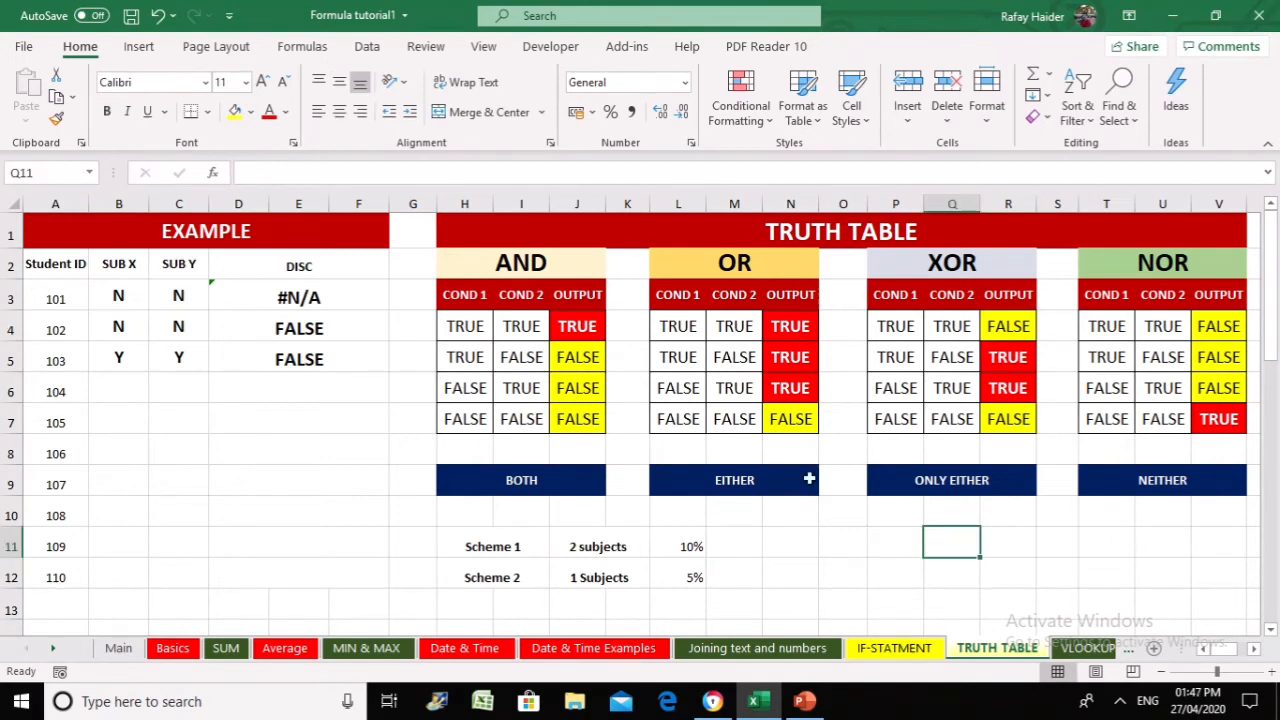
# Insert an opening IFNA( before the IFS function in student 101's DISC formula
pyautogui.click(305, 298)
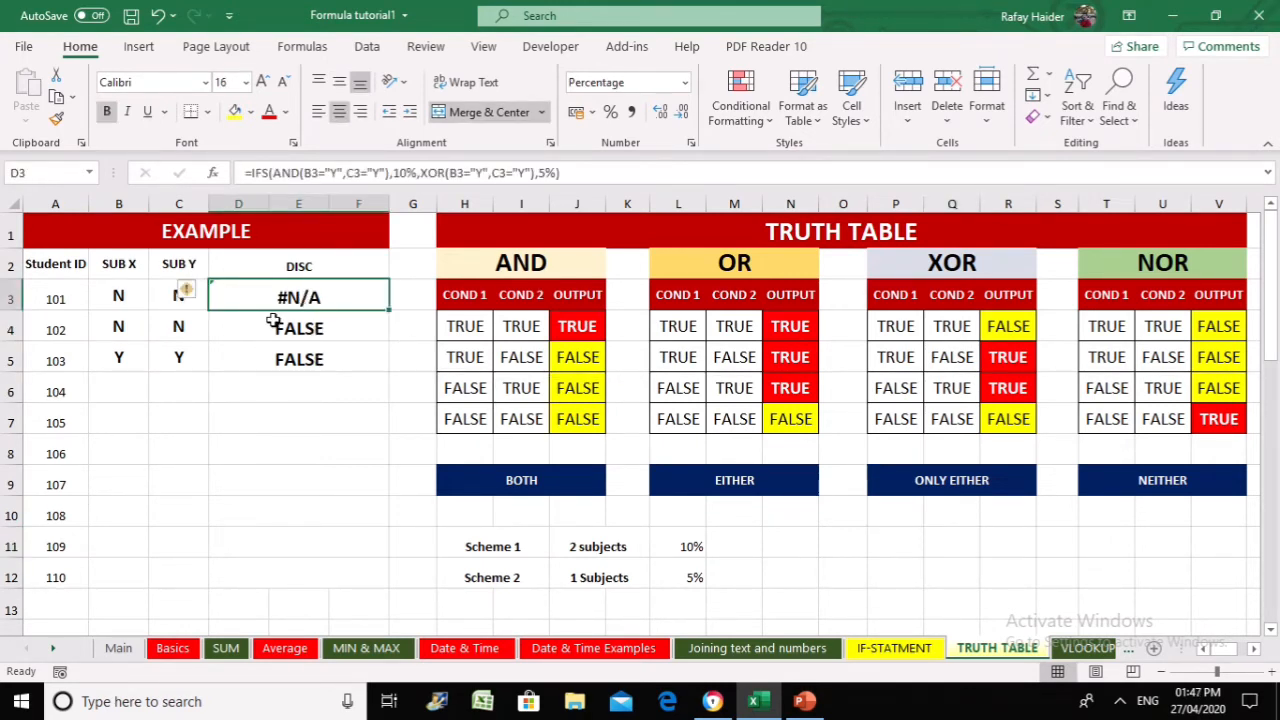
pyautogui.doubleClick(275, 296)
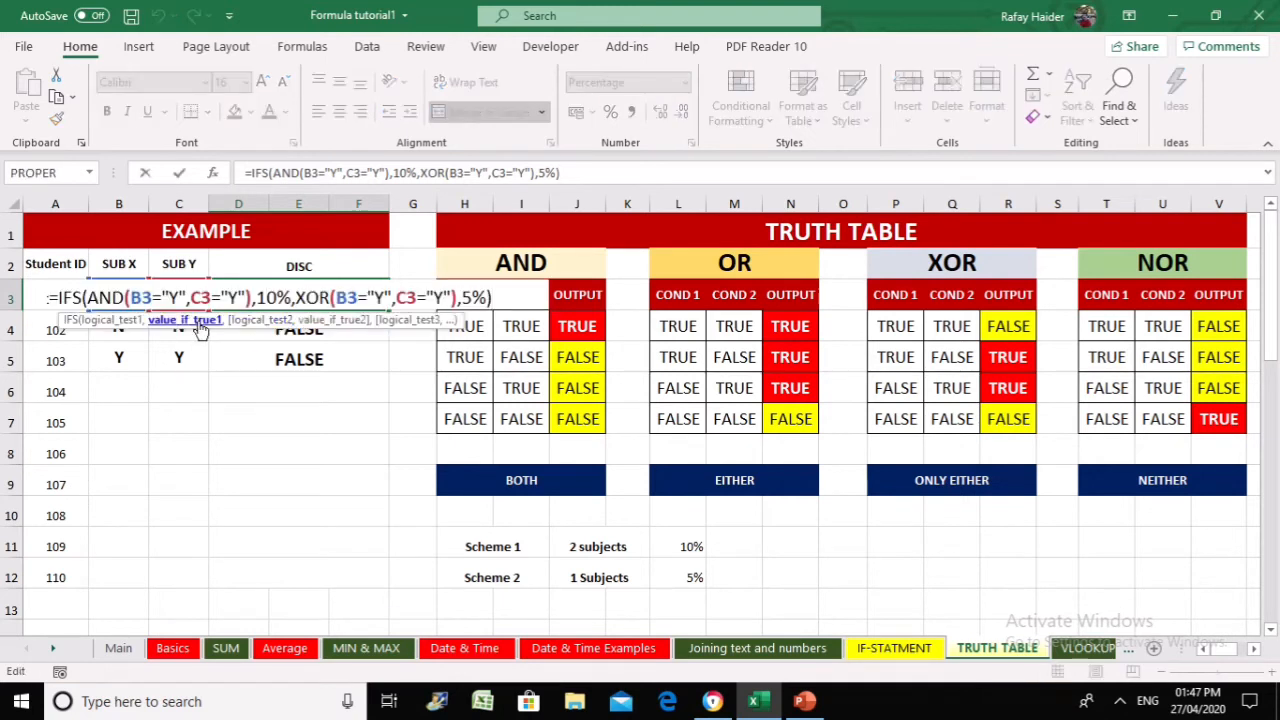
pyautogui.click(58, 295)
pyautogui.write('IFNA')
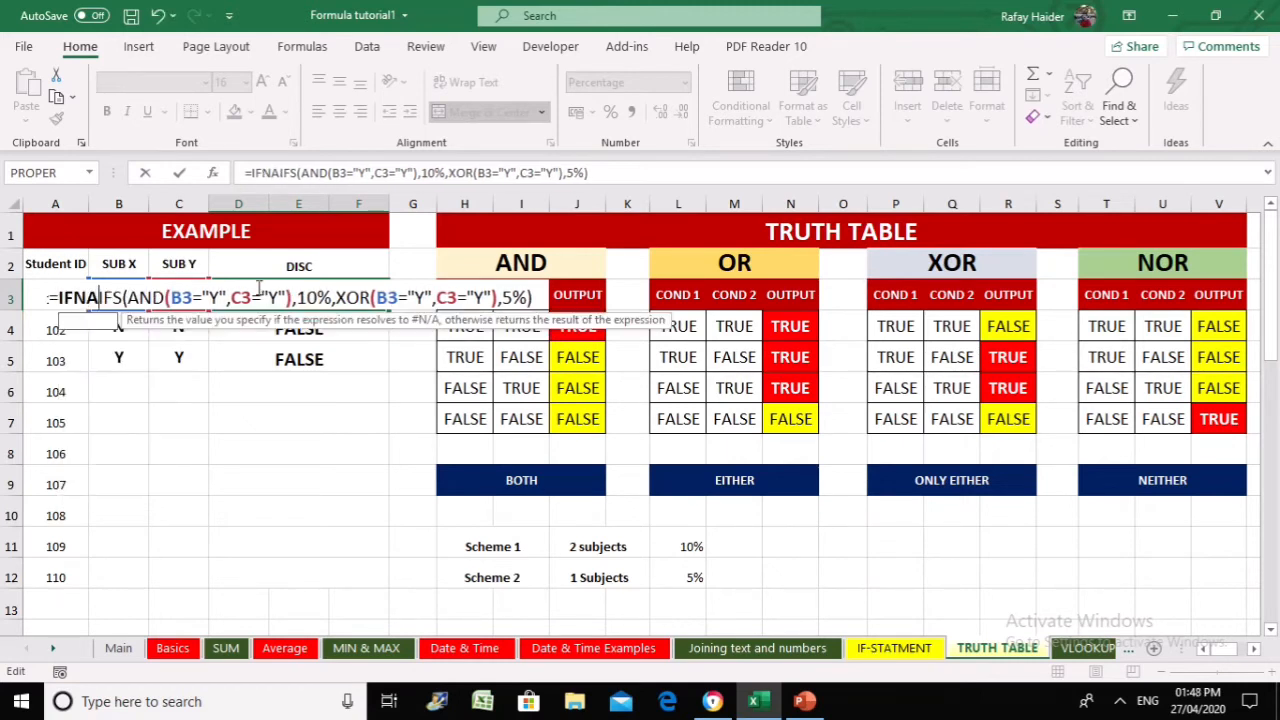
pyautogui.write('(')
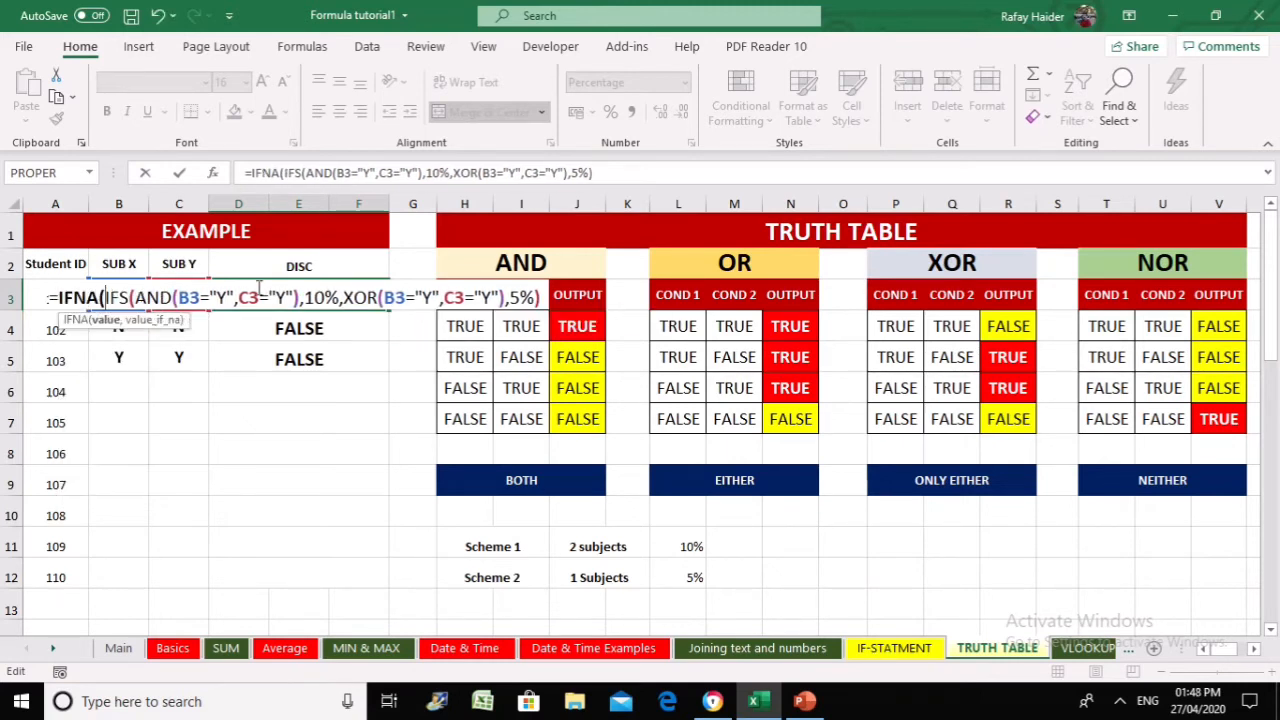
# Add "NO DISC" as the value_if_na argument after the IFS function and complete student 101's IFNA formula
pyautogui.press('Right')
pyautogui.press('Right')
pyautogui.press('Right')
pyautogui.press('Right')
pyautogui.press('Right')
pyautogui.press('Right')
pyautogui.press('Right')
pyautogui.press('Right')
pyautogui.press('Right')
pyautogui.press('Right')
pyautogui.press('Right')
pyautogui.press('Right')
pyautogui.press('Right')
pyautogui.press('Right')
pyautogui.press('Right')
pyautogui.press('Right')
pyautogui.press('Right')
pyautogui.press('Right')
pyautogui.press('Right')
pyautogui.press('Right')
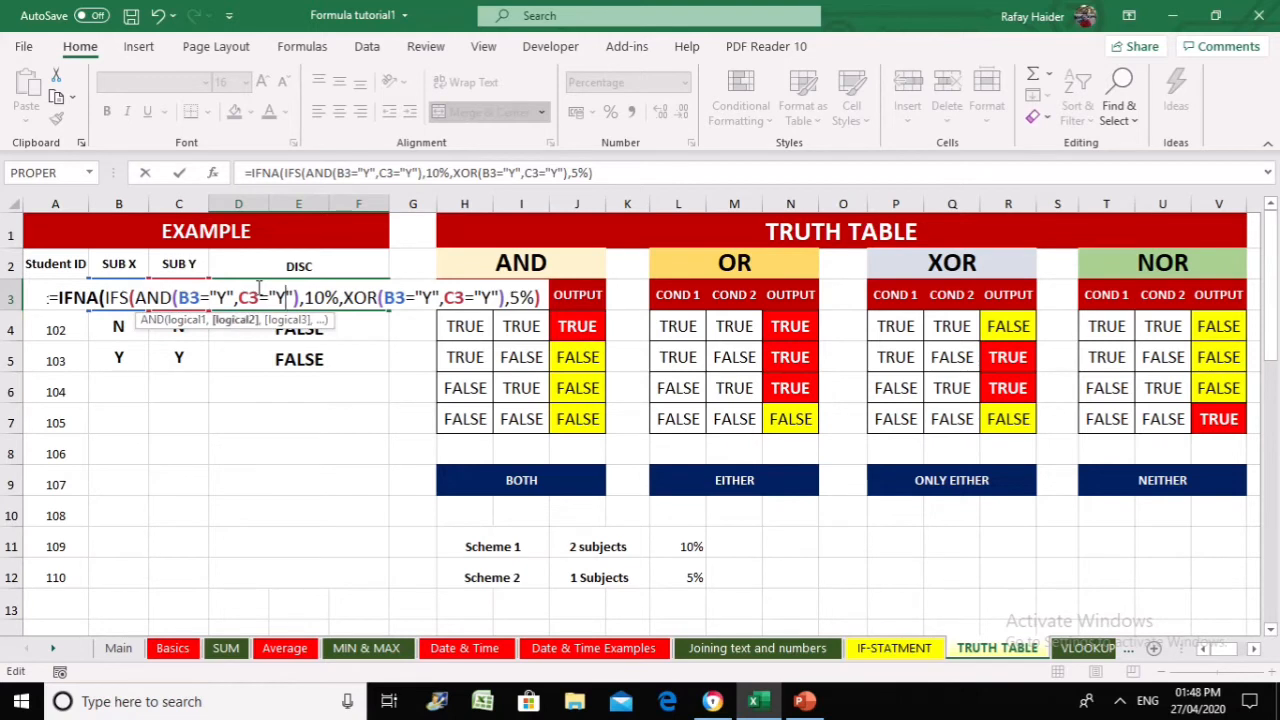
pyautogui.press('Right')
pyautogui.press('Right')
pyautogui.press('Right')
pyautogui.press('Right')
pyautogui.press('Right')
pyautogui.press('Right')
pyautogui.press('Right')
pyautogui.press('Right')
pyautogui.press('Right')
pyautogui.press('Right')
pyautogui.press('Right')
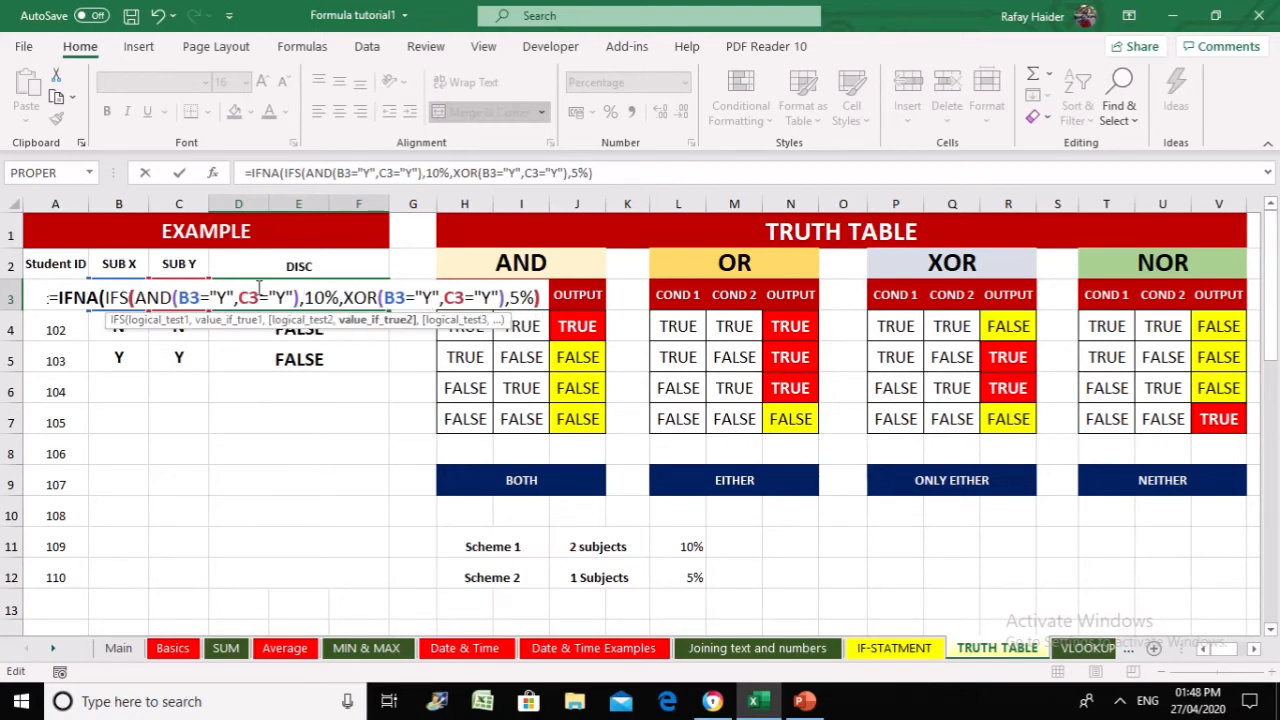
pyautogui.write(',')
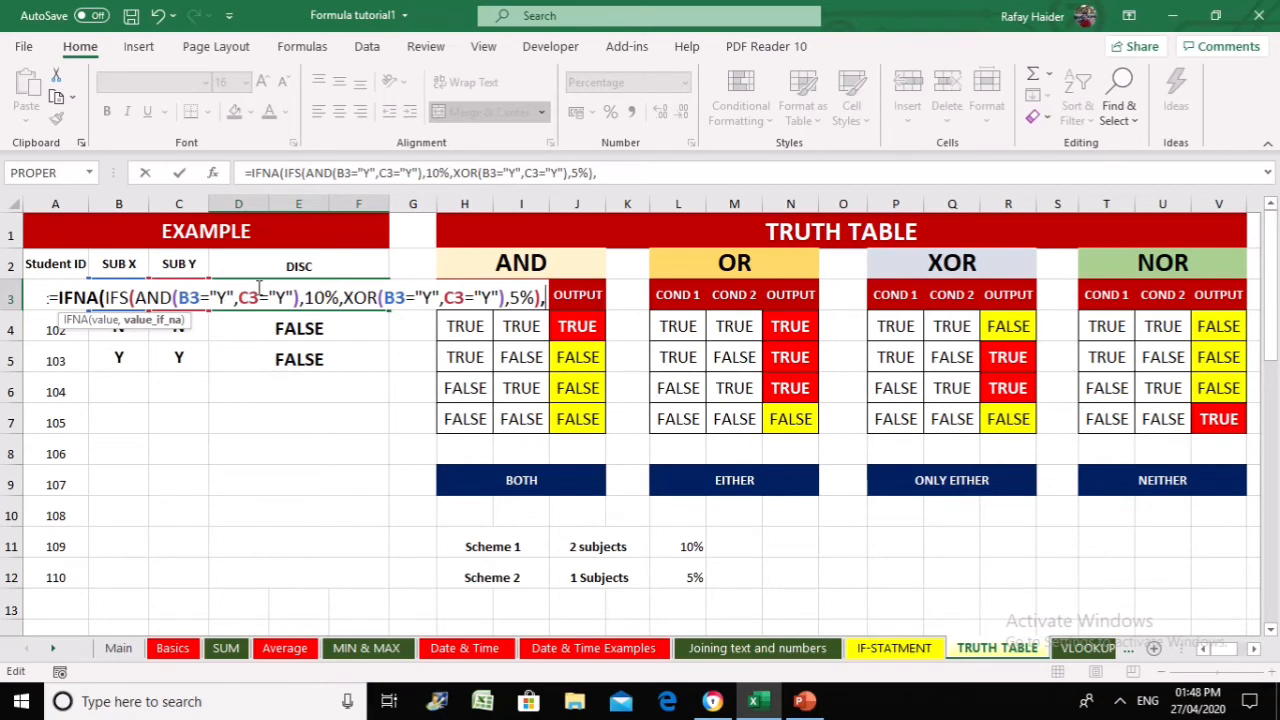
pyautogui.write('n')
pyautogui.press('BackSpace')
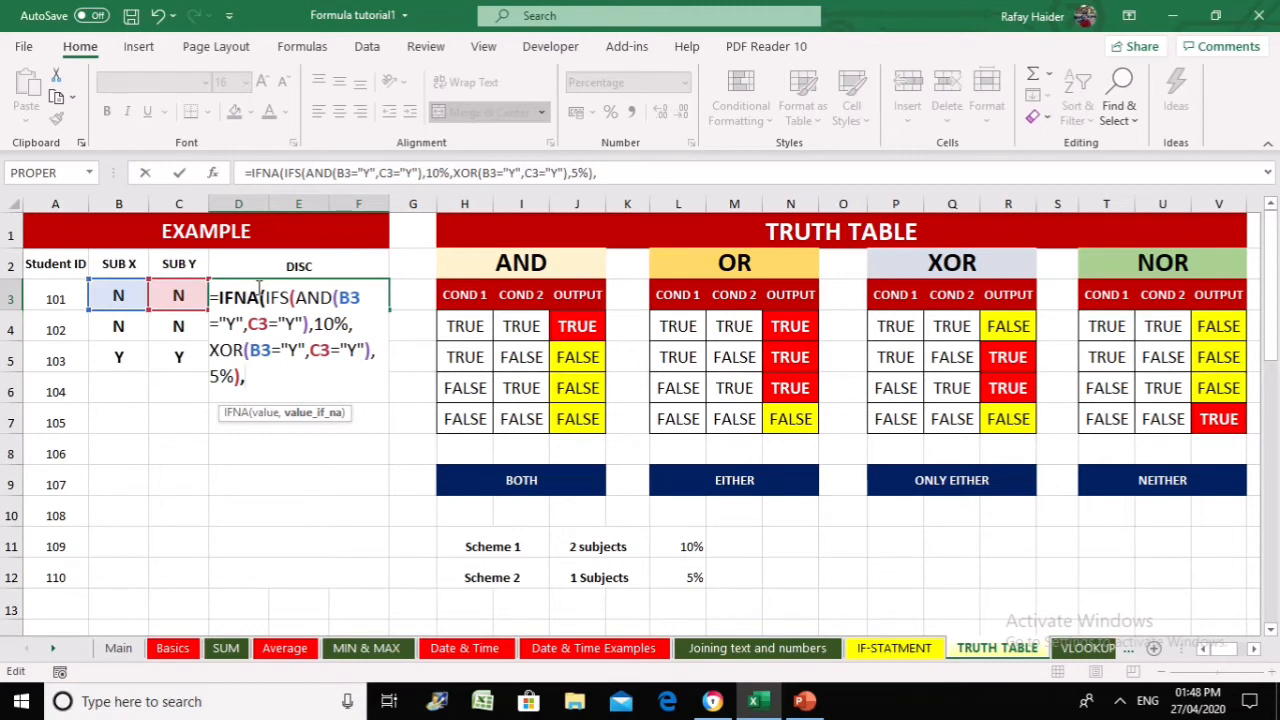
pyautogui.write('"NO  DISC"')
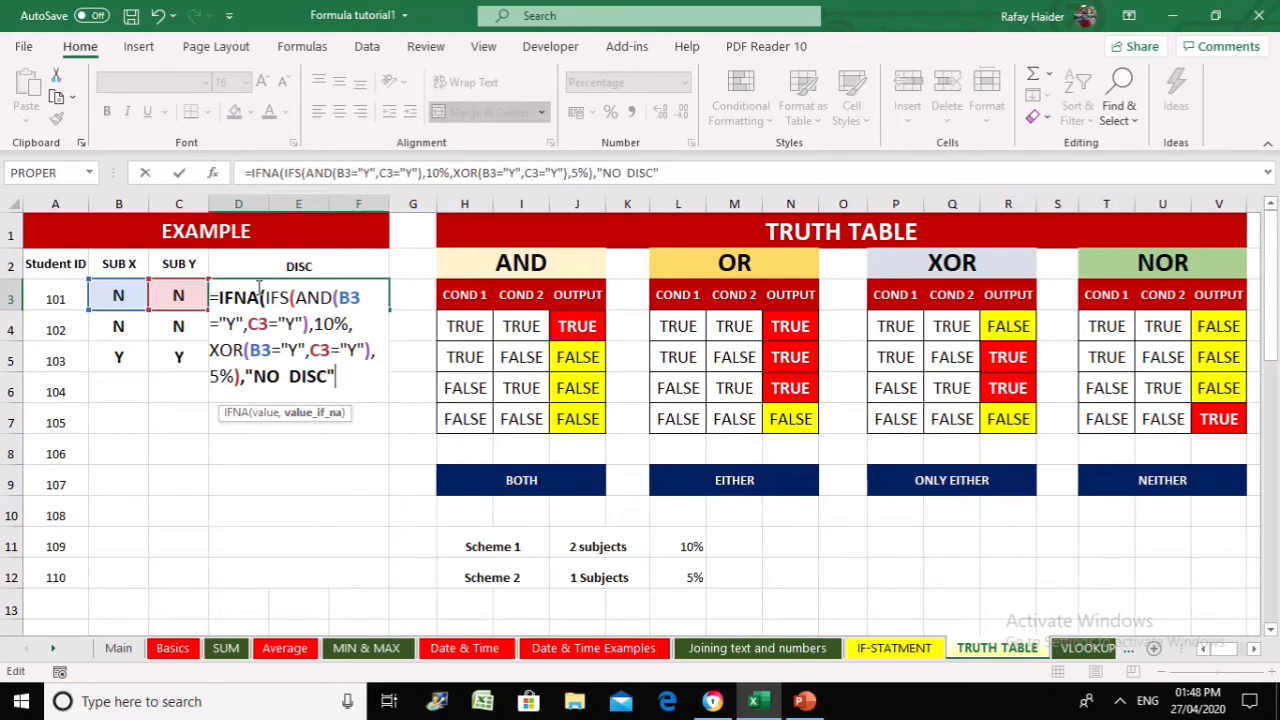
pyautogui.press('Return')
# Change student 101's SUB Y to Y and check the discount returned by the IFNA formula
pyautogui.press('Up')
pyautogui.press('Left')
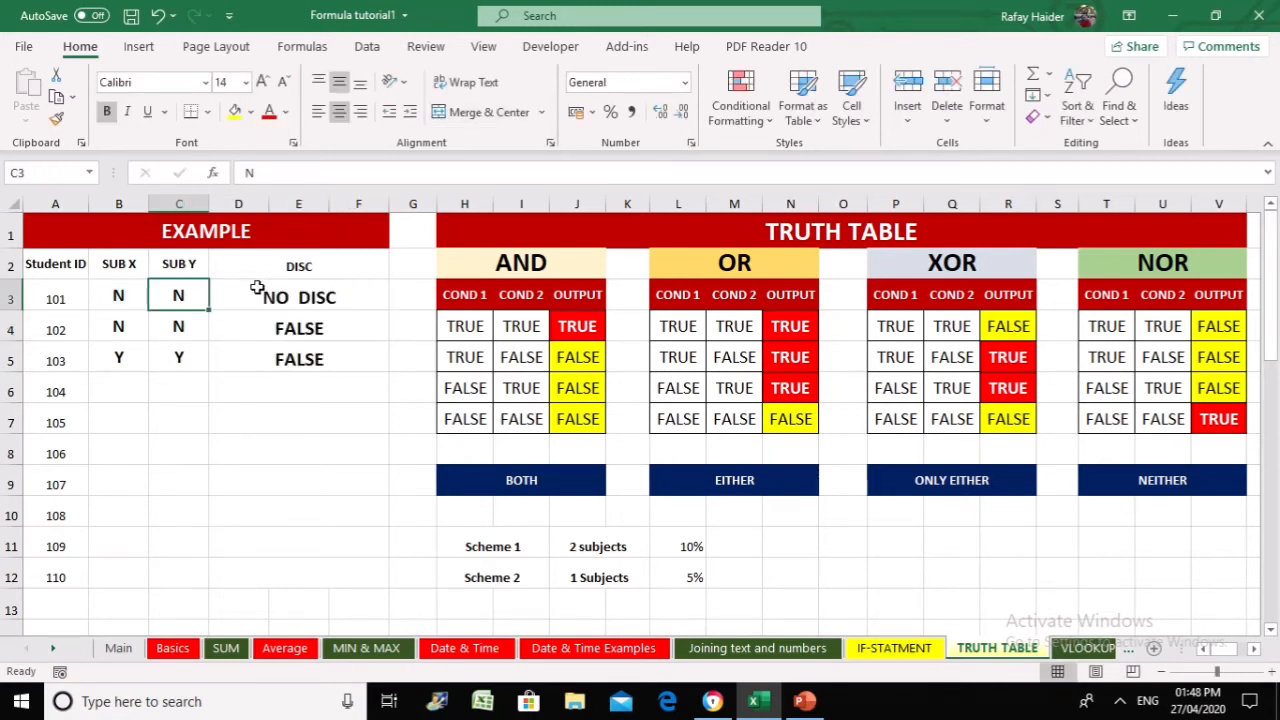
pyautogui.moveTo(1277, 2)
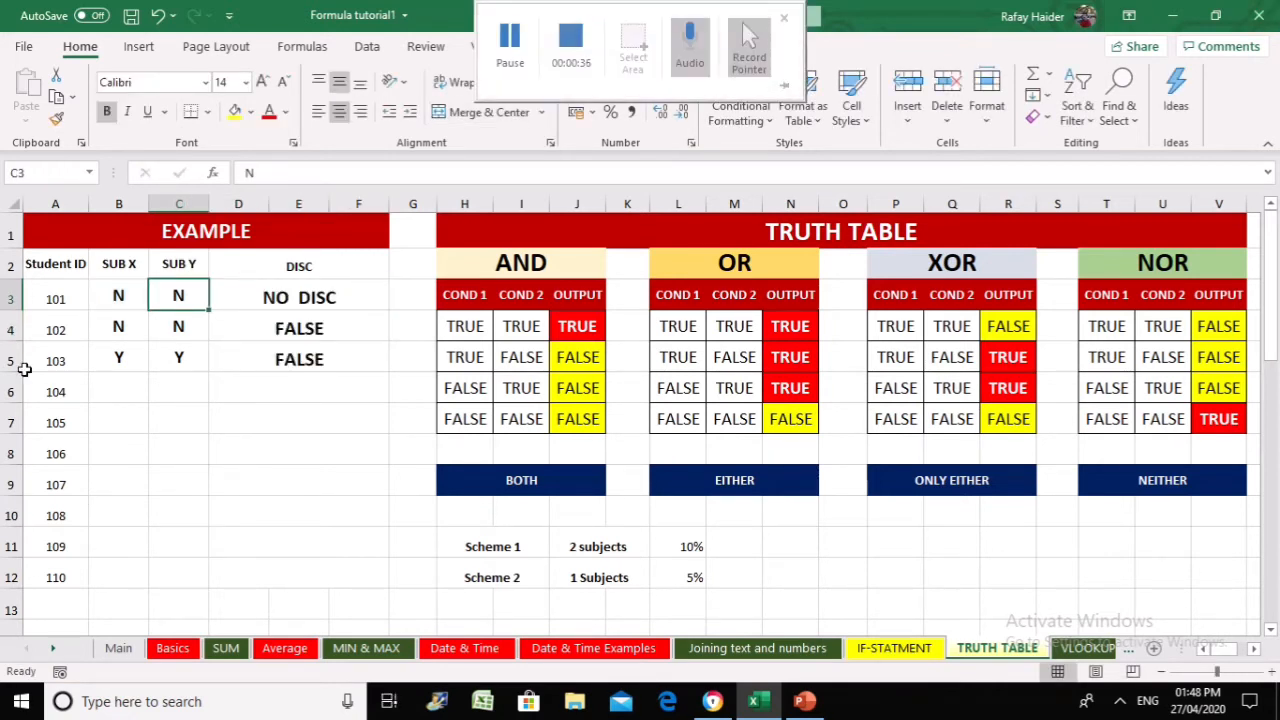
pyautogui.press('F2')
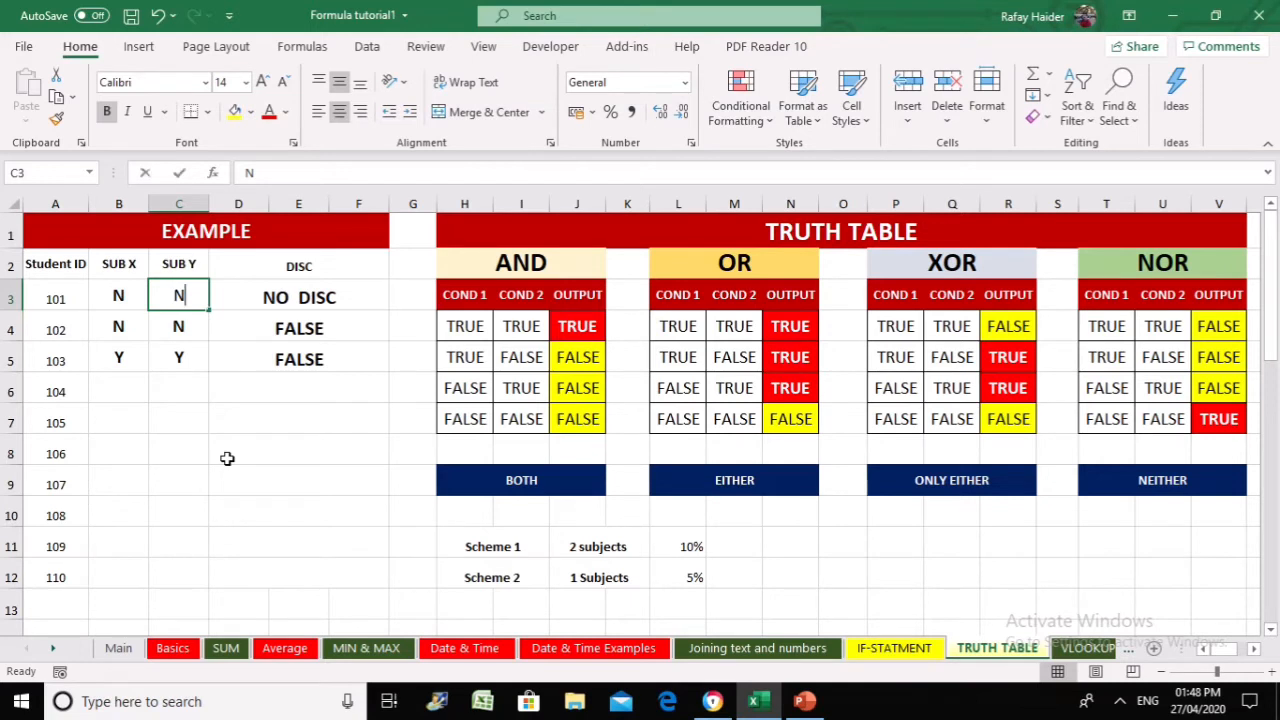
pyautogui.press('BackSpace')
pyautogui.write('Y')
pyautogui.press('Return')
pyautogui.press('Up')
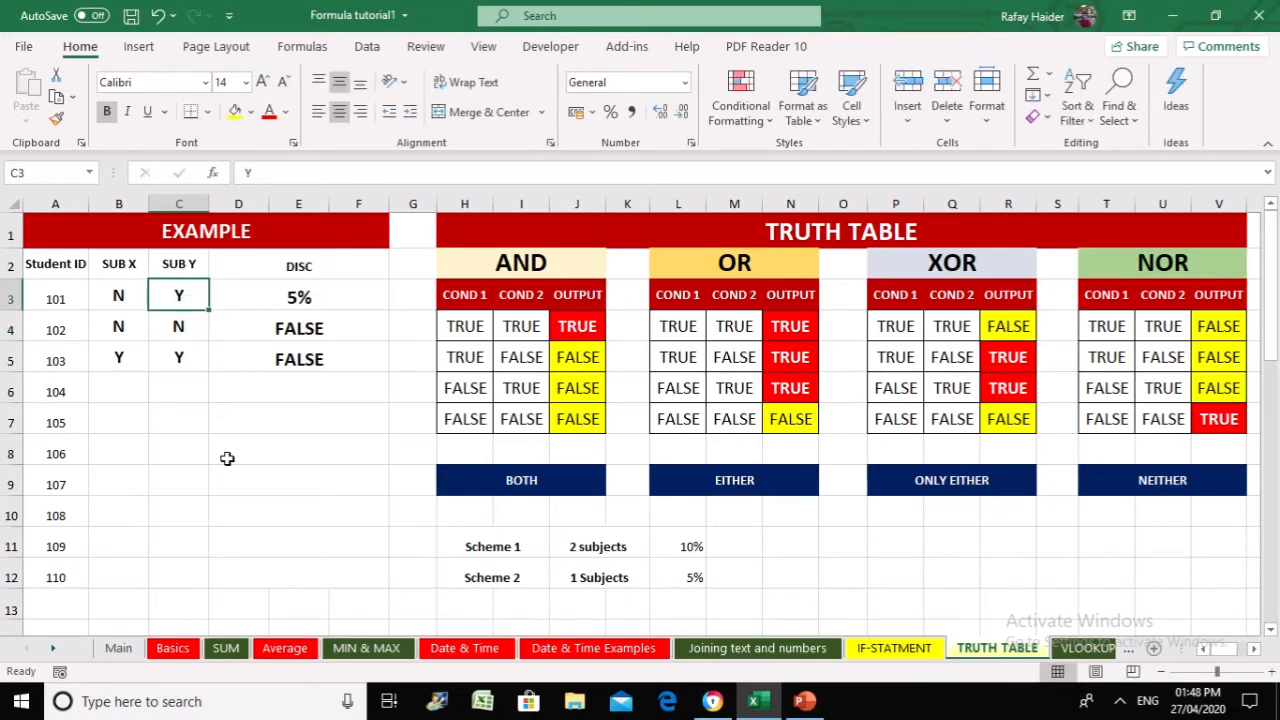
# Change student 101's SUB X to Y to test the IFNA formula with both subjects taken
pyautogui.press('Left')
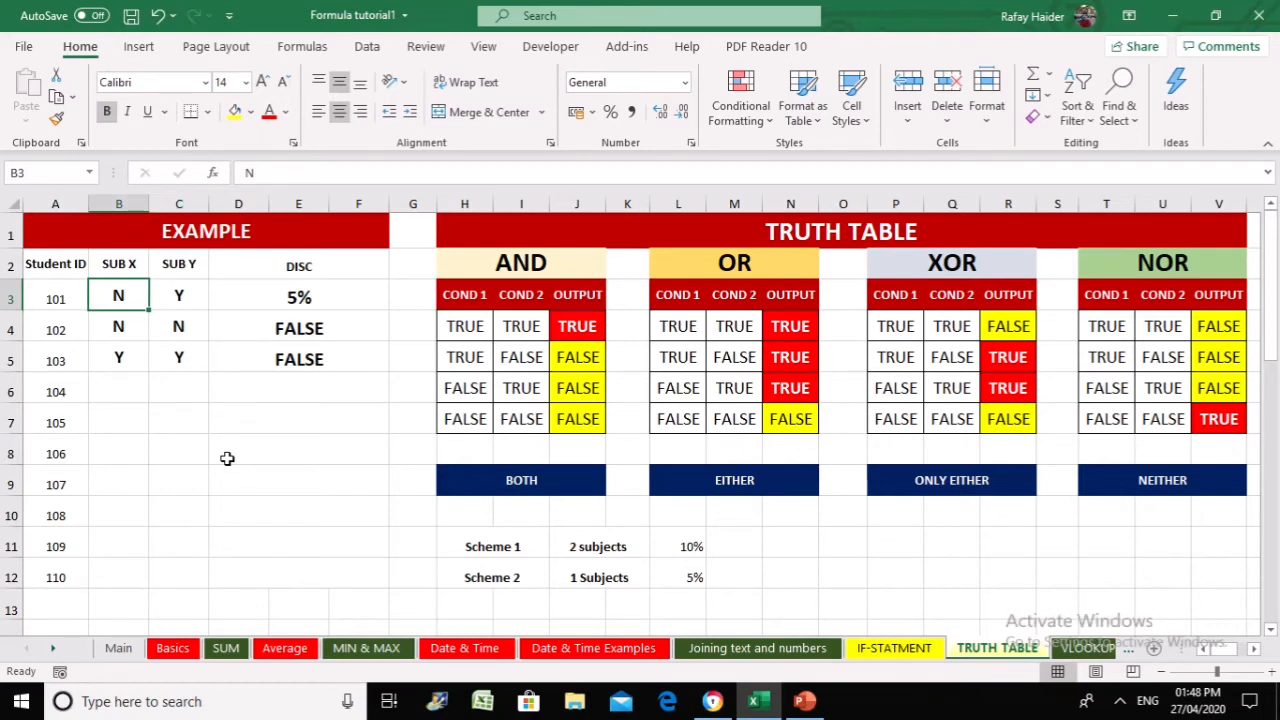
pyautogui.write('Y')
pyautogui.press('Return')
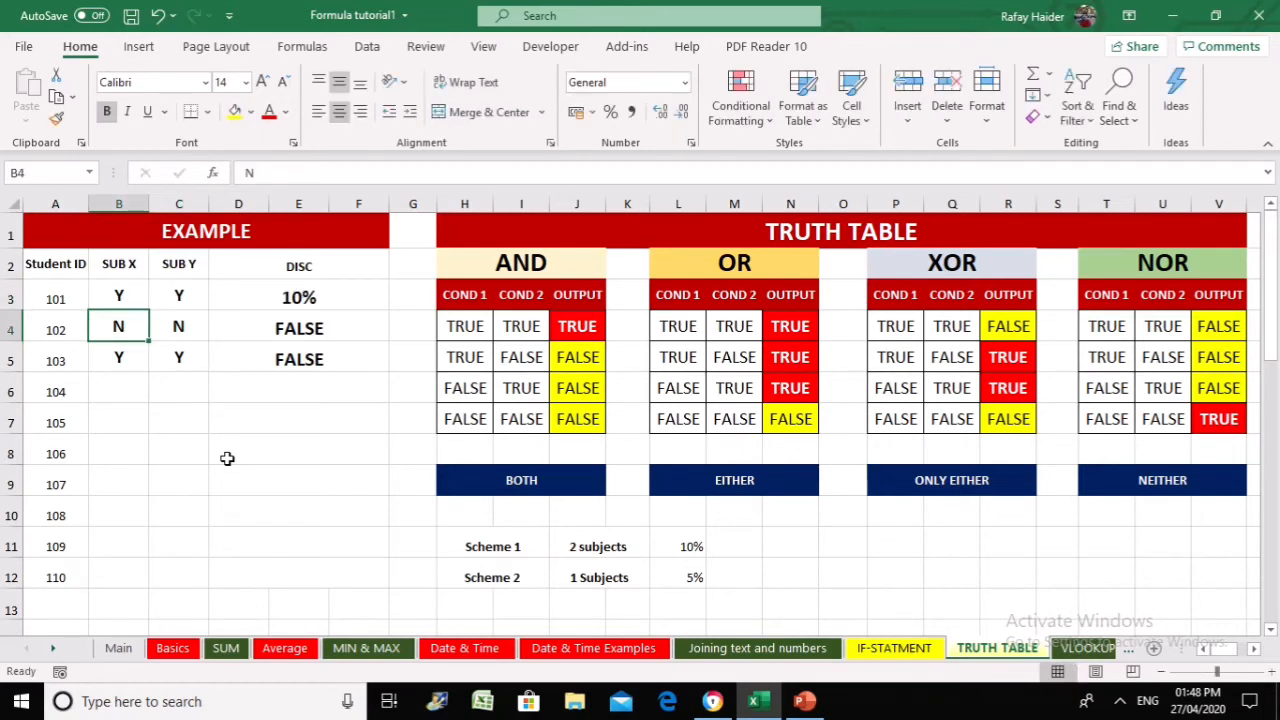
pyautogui.press('Up')
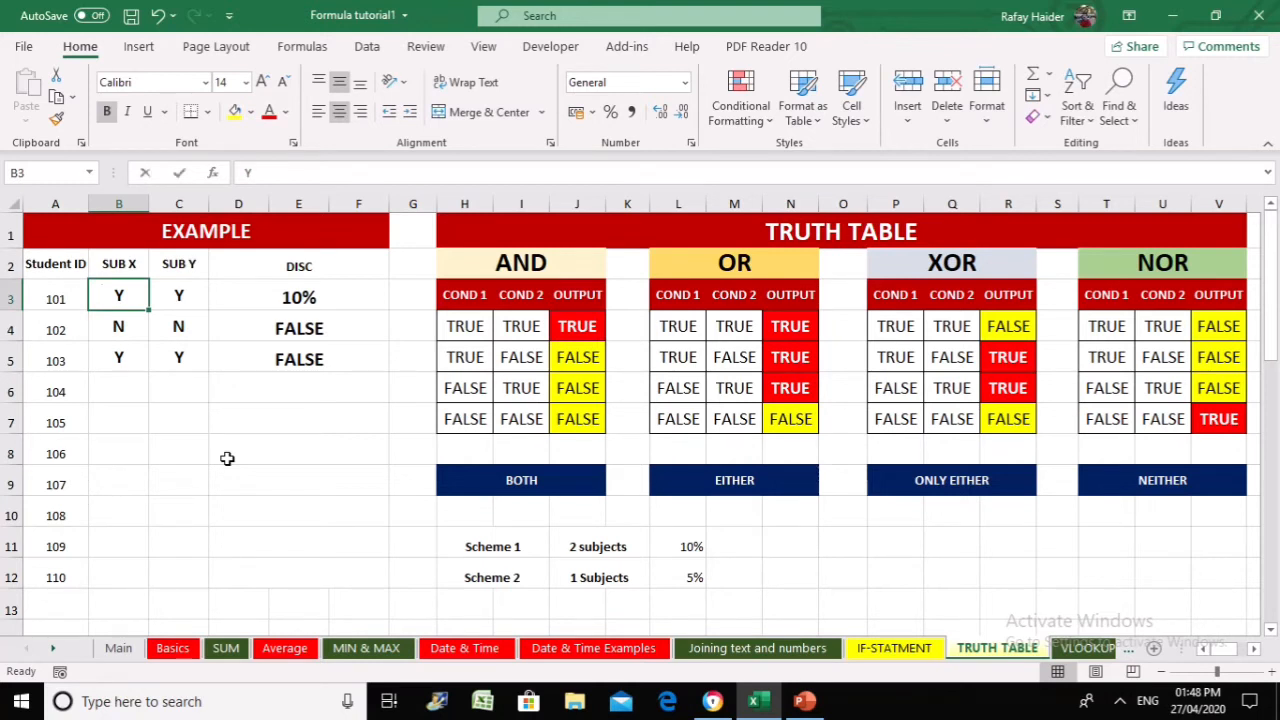
# Set student 101's SUB X and SUB Y to N to test the formula with no subjects taken
pyautogui.write('N')
pyautogui.press('Right')
pyautogui.write('N')
pyautogui.press('Return')
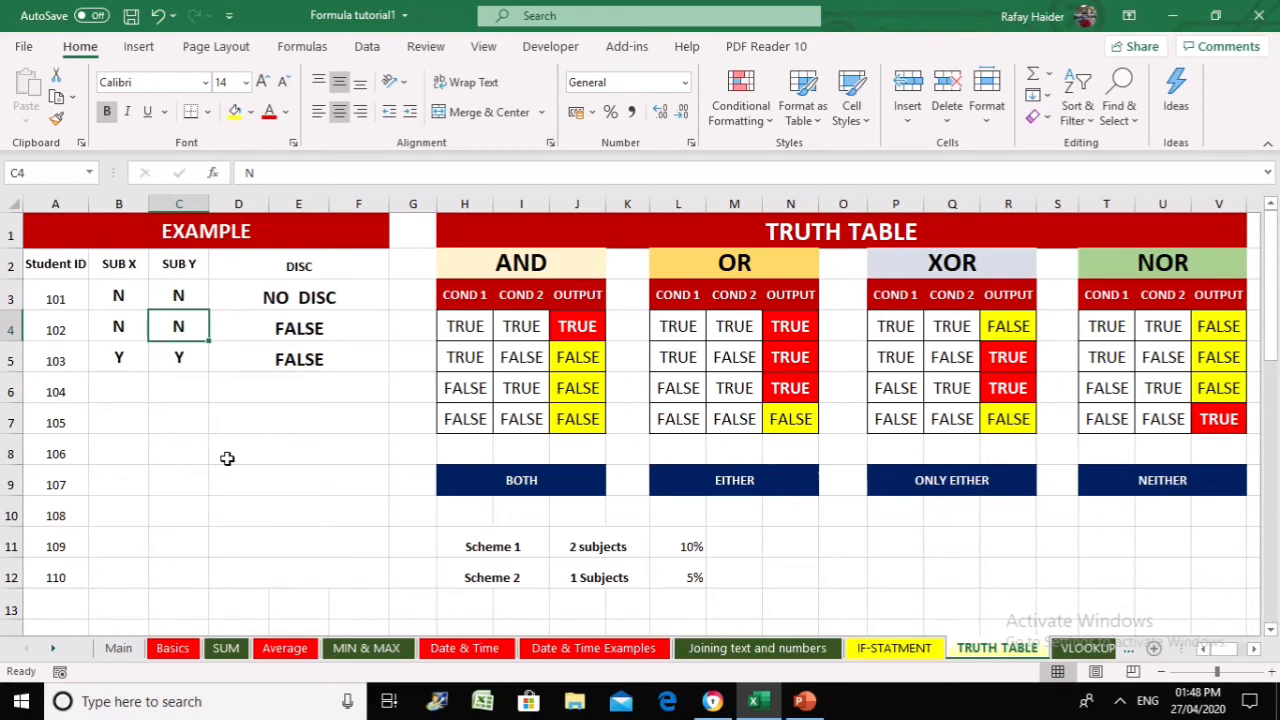
# Copy student 101's IFNA discount formula into the DISC cells of students 102 through 110
pyautogui.press('Right')
pyautogui.press('Up')
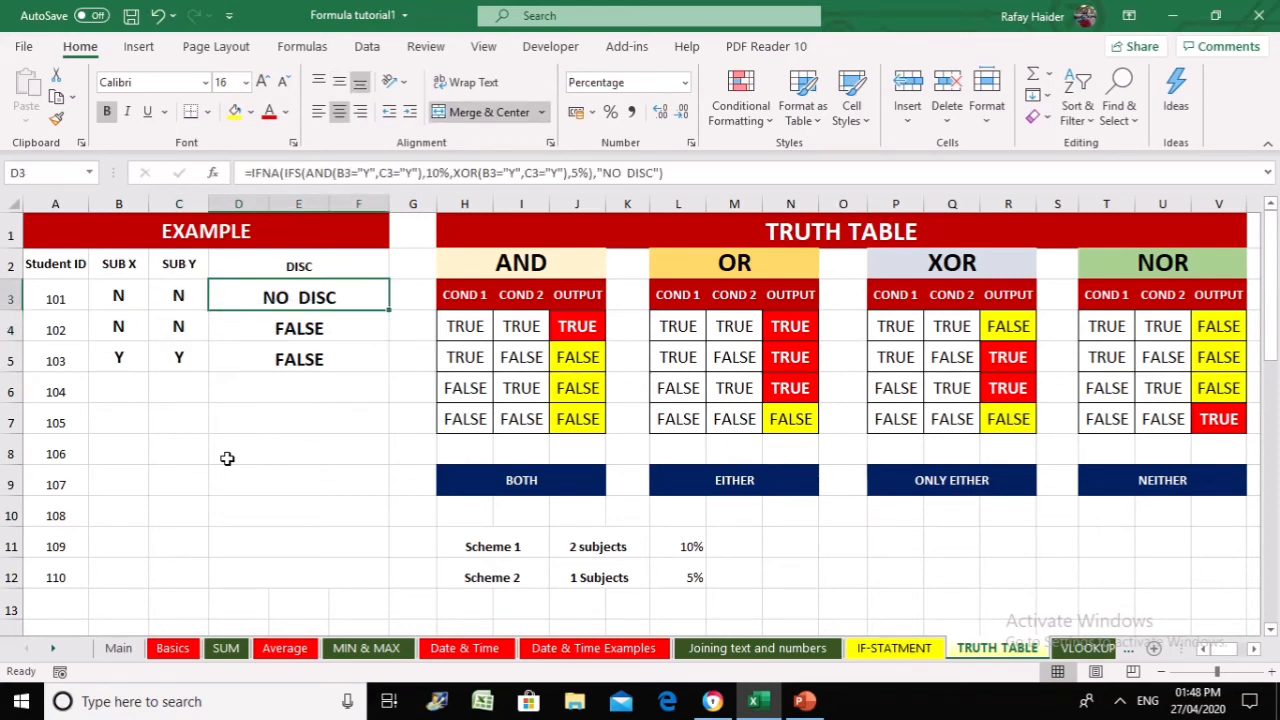
pyautogui.hotkey('ctrl', 'c')
pyautogui.press('Down')
pyautogui.hotkey('shift', 'Down')
pyautogui.hotkey('shift', 'Down')
pyautogui.hotkey('shift', 'Down')
pyautogui.hotkey('shift', 'Down')
pyautogui.hotkey('shift', 'Down')
pyautogui.hotkey('shift', 'Down')
pyautogui.hotkey('shift', 'Down')
pyautogui.hotkey('shift', 'Down')
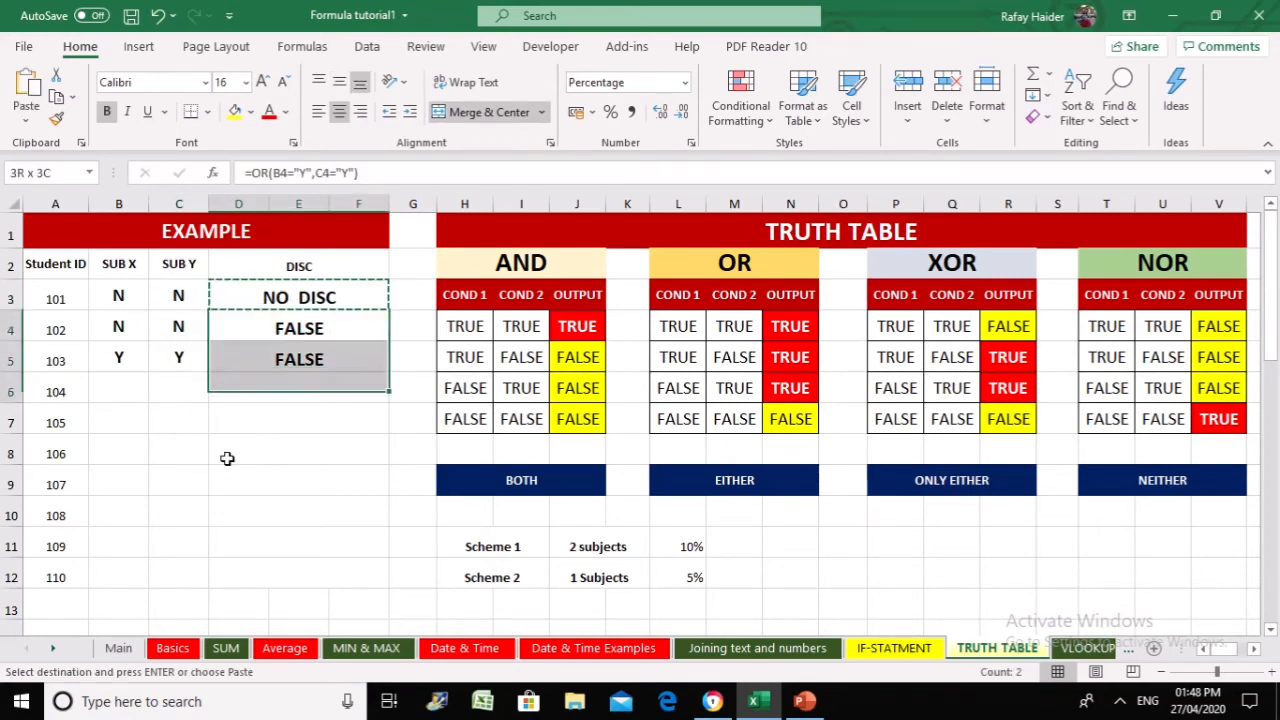
pyautogui.press('Return')
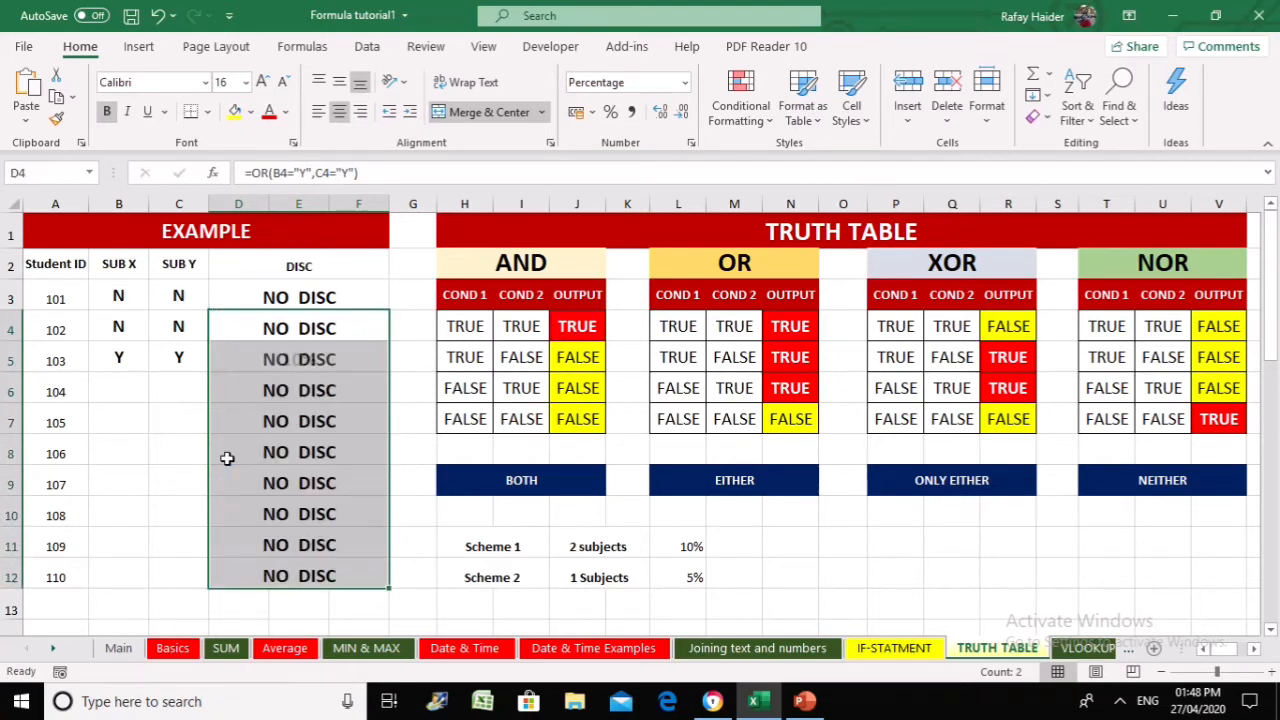
# Set student 101's SUB Y to Y and student 102's SUB X to Y
pyautogui.press('Left')
pyautogui.press('Left')
pyautogui.press('Down')
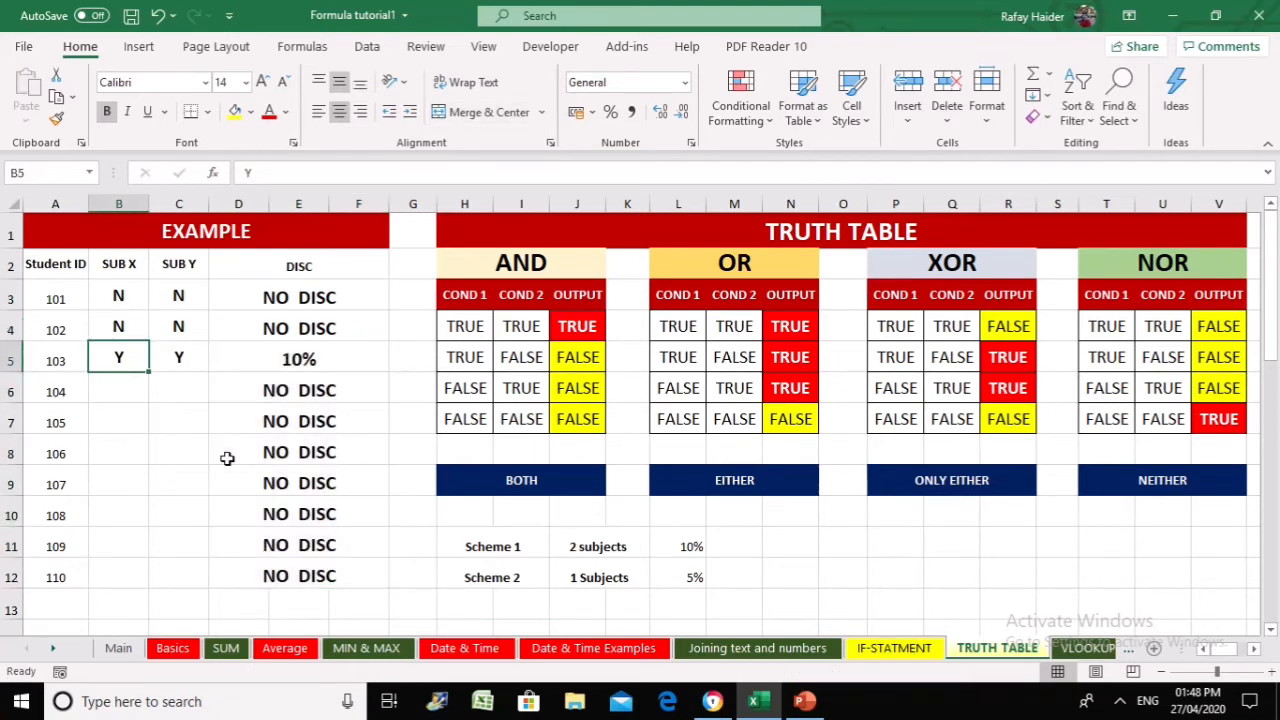
pyautogui.press('Up')
pyautogui.press('Up')
pyautogui.press('Tab')
pyautogui.write('Y')
pyautogui.press('Return')
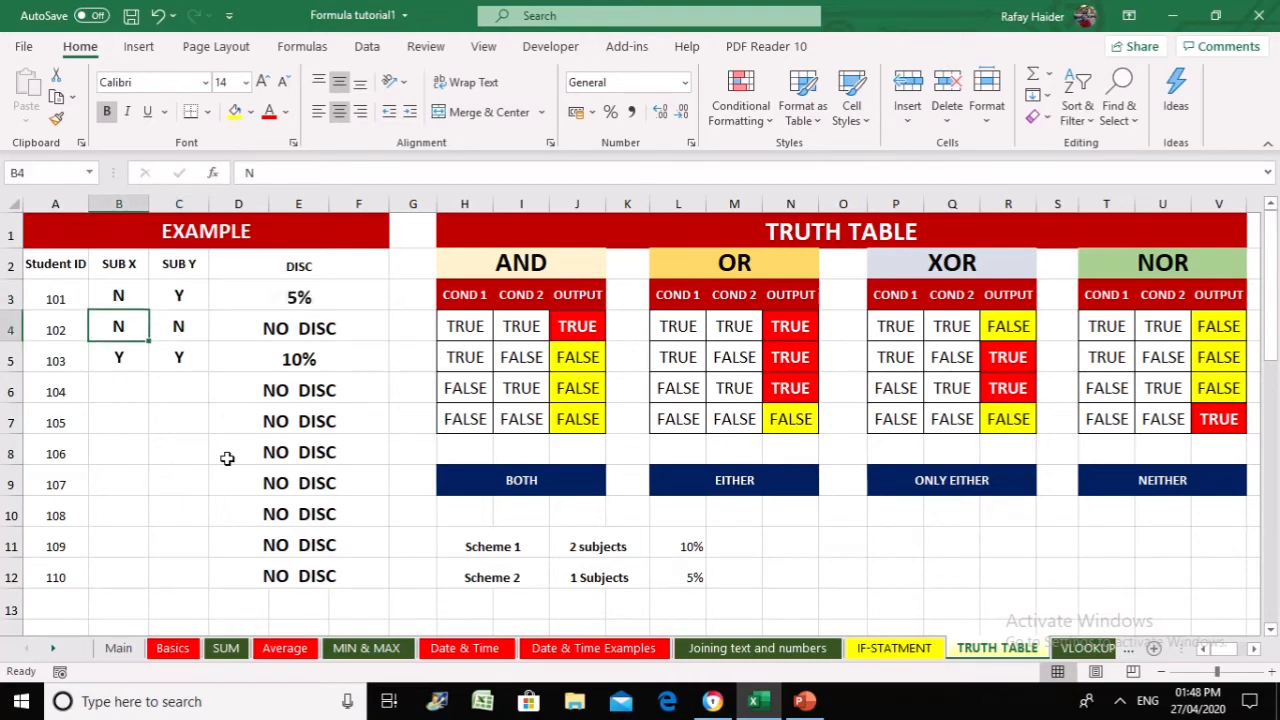
pyautogui.write('Y')
pyautogui.press('Return')
pyautogui.press('Return')
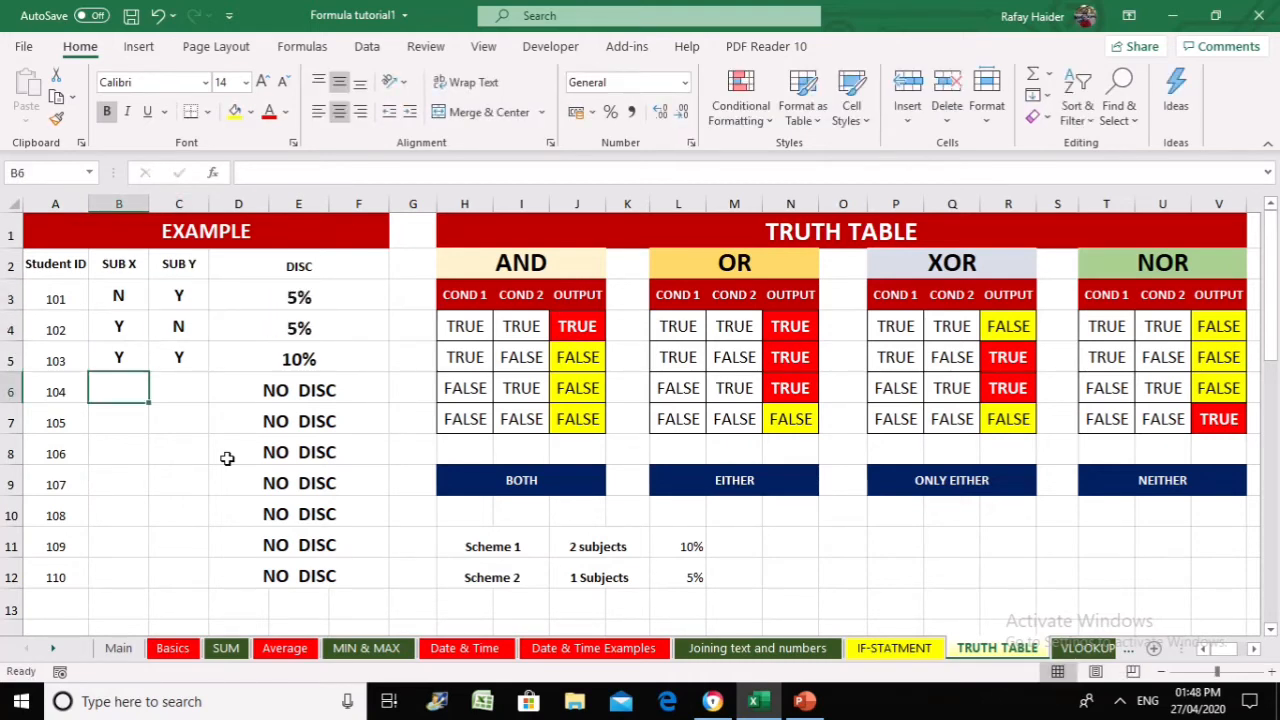
# Enter Y in both SUB X and SUB Y for student 104
pyautogui.write('Y')
pyautogui.press('Tab')
pyautogui.write('Y')
pyautogui.press('Return')
# Fill in student 105 with SUB X N and SUB Y Y, and student 106 with SUB X Y and SUB Y N
pyautogui.press('Tab')
pyautogui.write('Y')
pyautogui.press('Return')
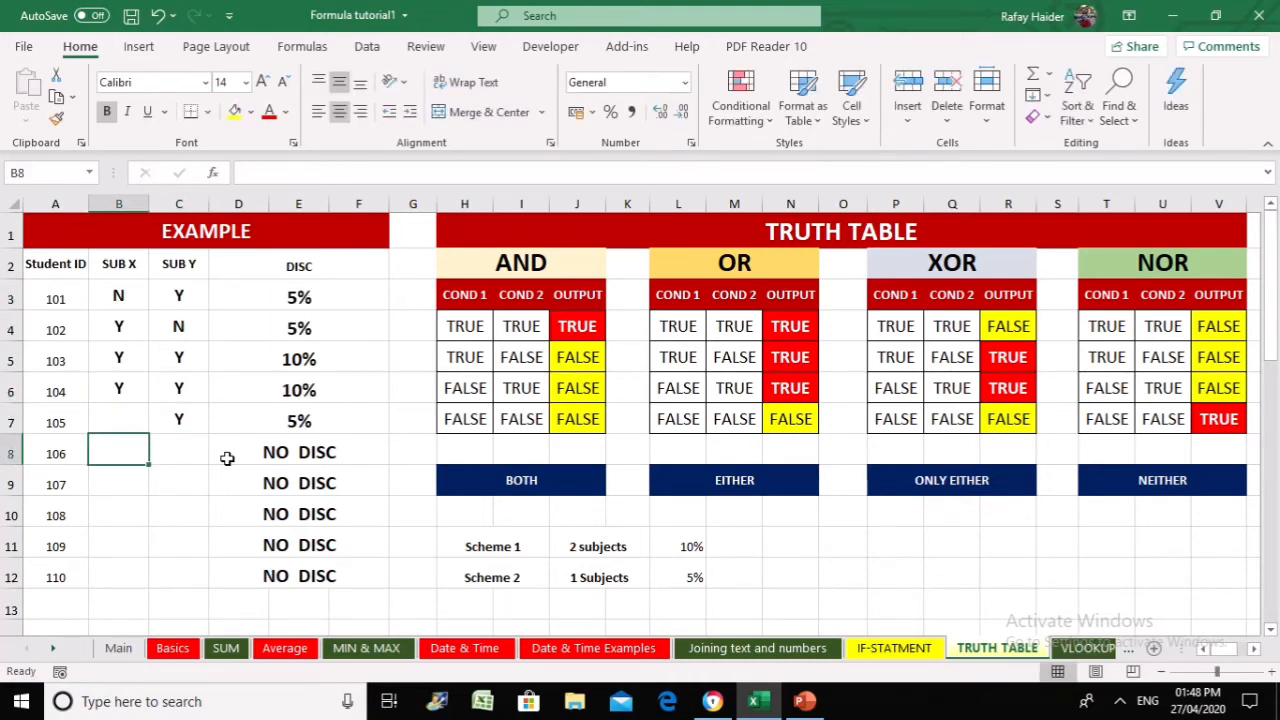
pyautogui.write('Y')
pyautogui.press('Up')
pyautogui.write('N')
pyautogui.press('Tab')
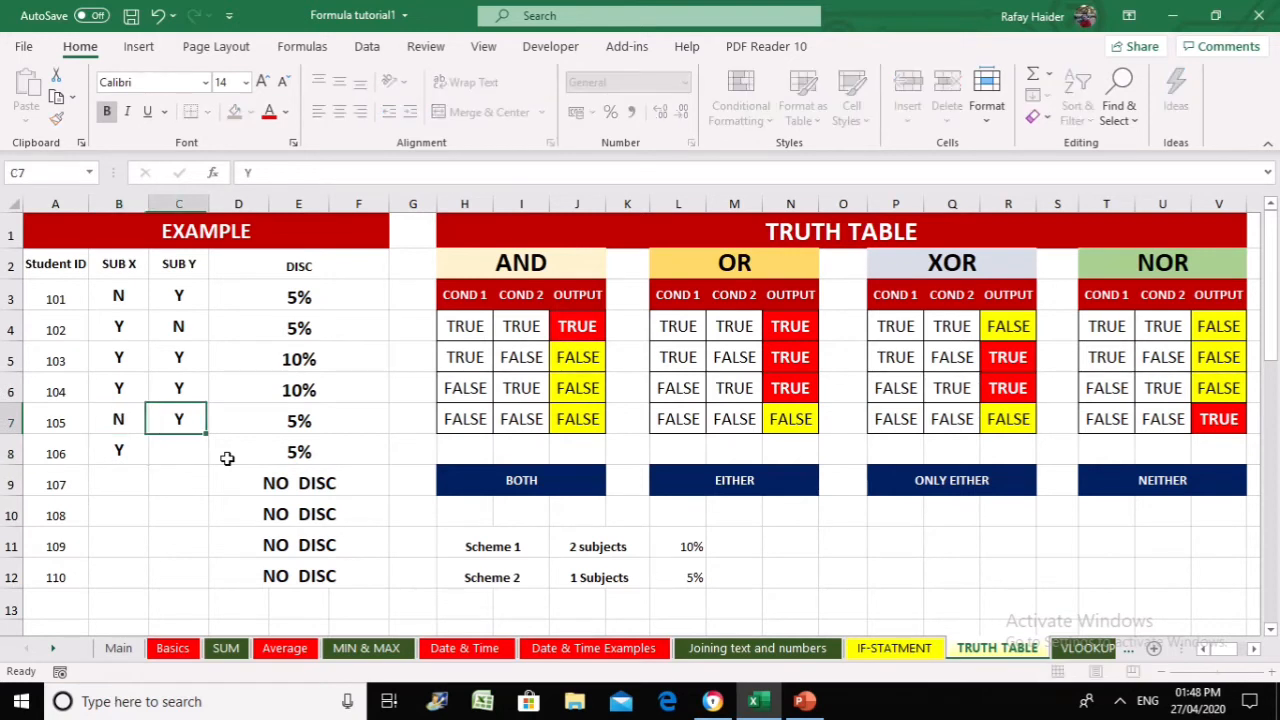
pyautogui.press('Down')
pyautogui.write('N')
pyautogui.press('Return')
# Skip student 107 and enter Y in both SUB X and SUB Y for student 108
pyautogui.press('Down')
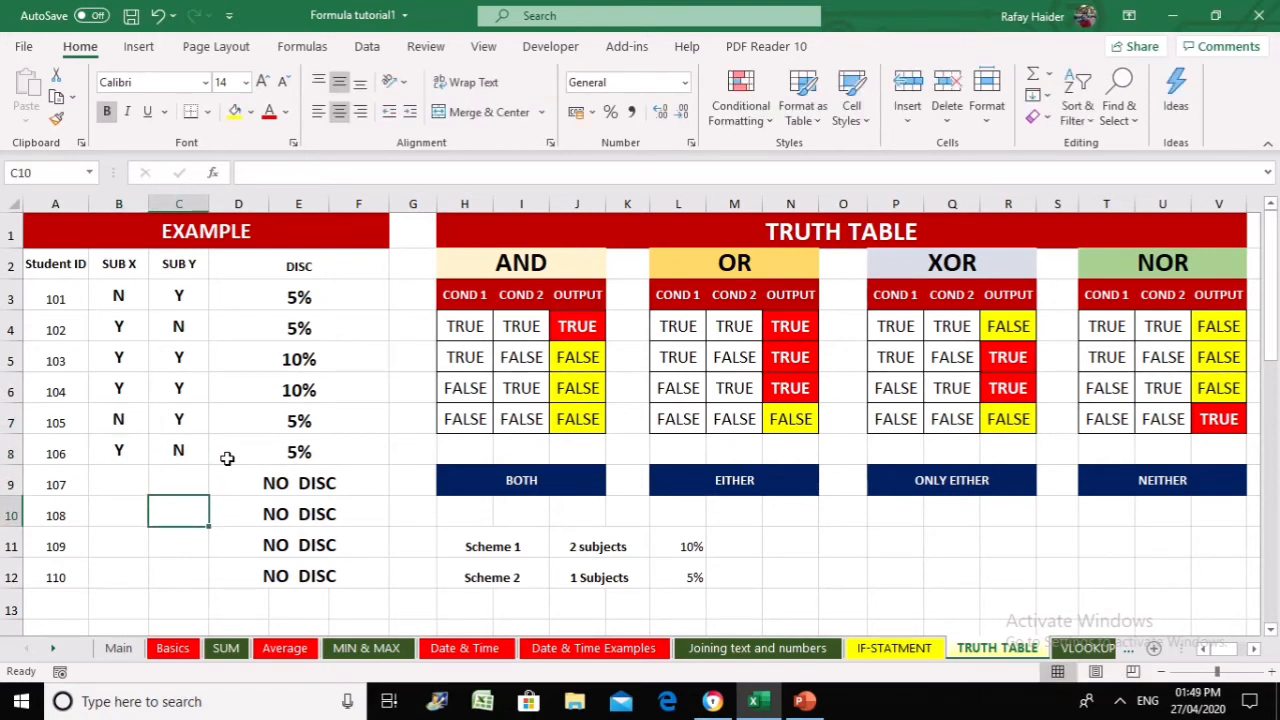
pyautogui.write('Y')
pyautogui.press('Return')
pyautogui.press('Left')
pyautogui.press('Up')
pyautogui.write('Y')
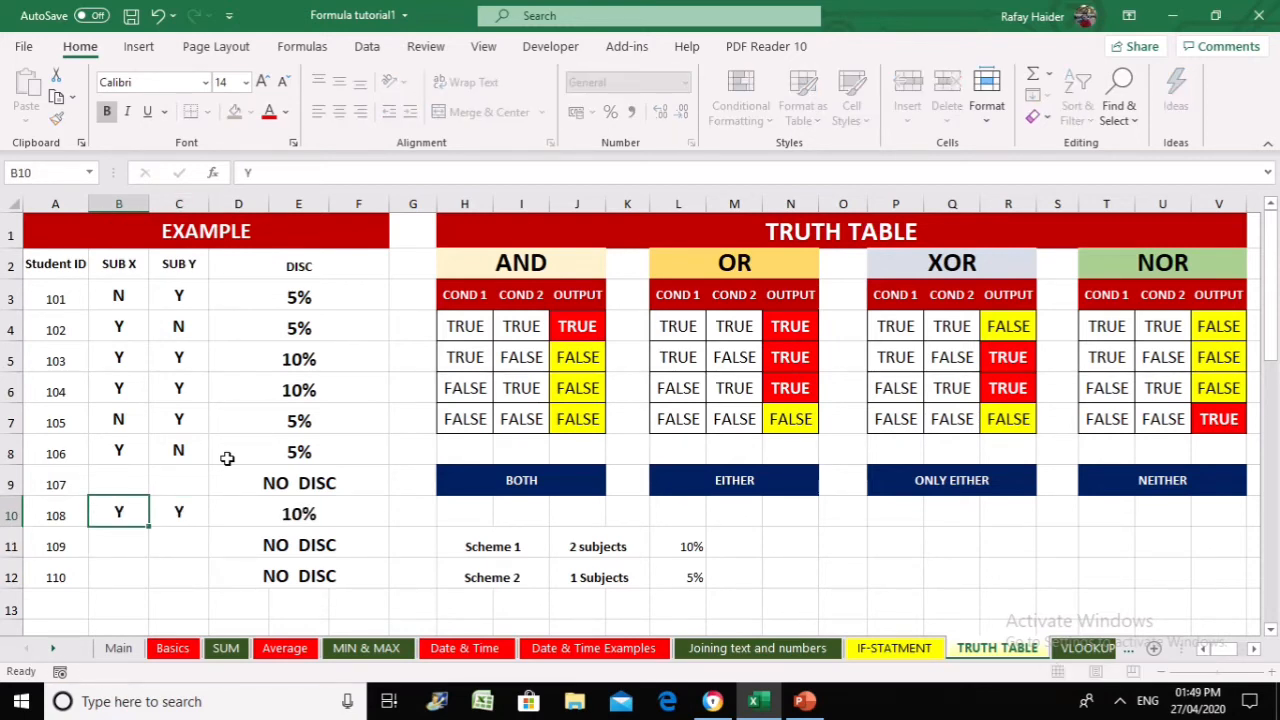
pyautogui.press('Return')
# Enter Y in both SUB X and SUB Y for students 109 and 110
pyautogui.write('Y')
pyautogui.press('Tab')
pyautogui.write('Y')
pyautogui.press('Down')
pyautogui.write('Y')
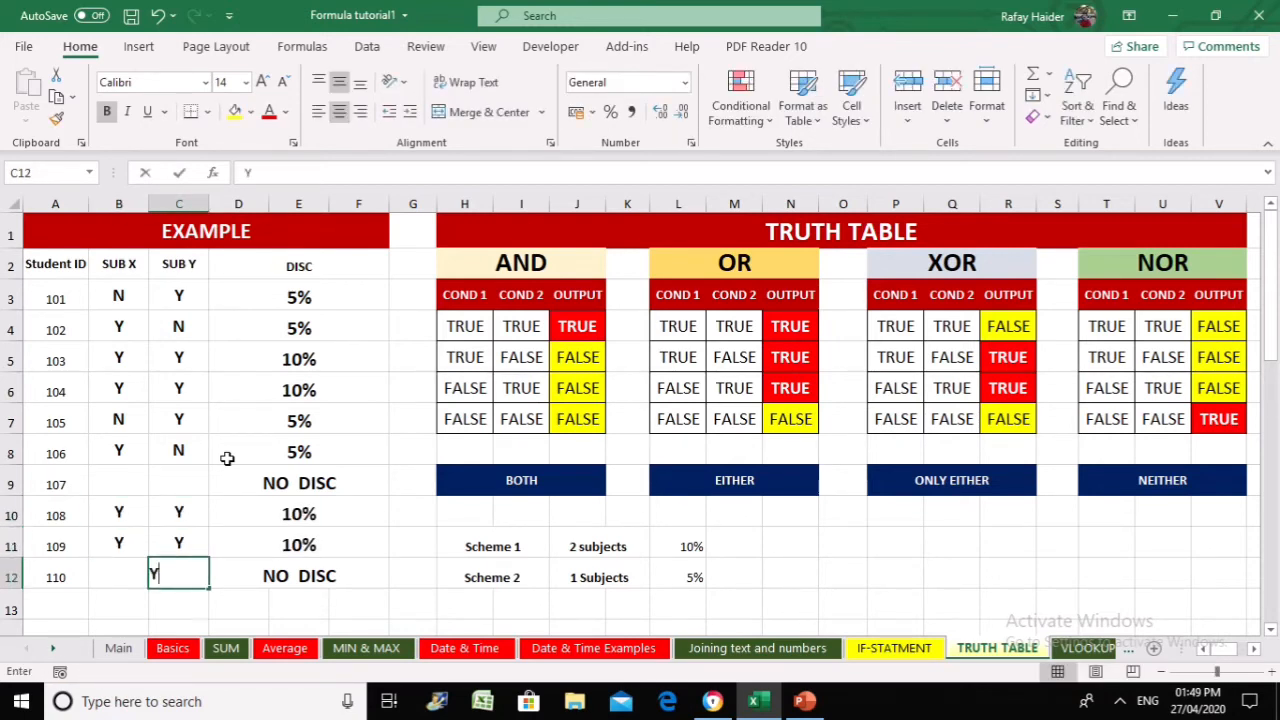
pyautogui.press('Return')
pyautogui.write('Y')
pyautogui.press('Up')
pyautogui.press('Up')
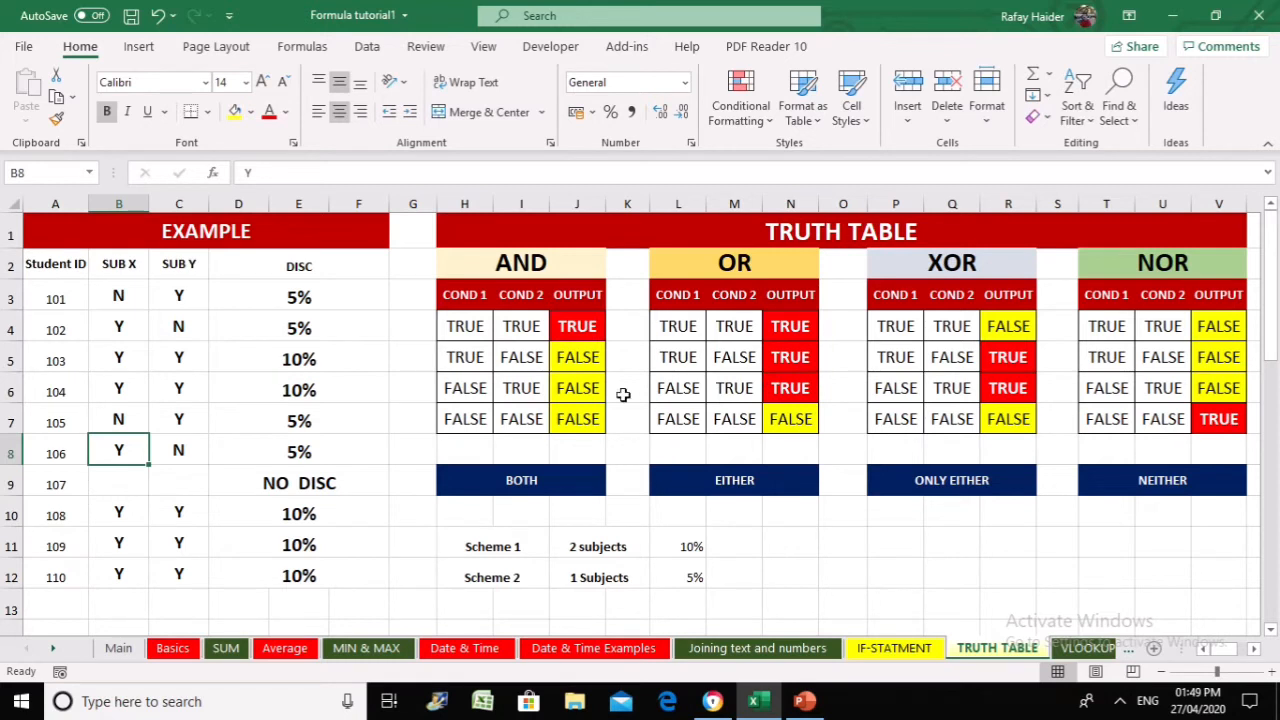
# Review the DISC formulas of students 101 and 107
pyautogui.click(271, 298)
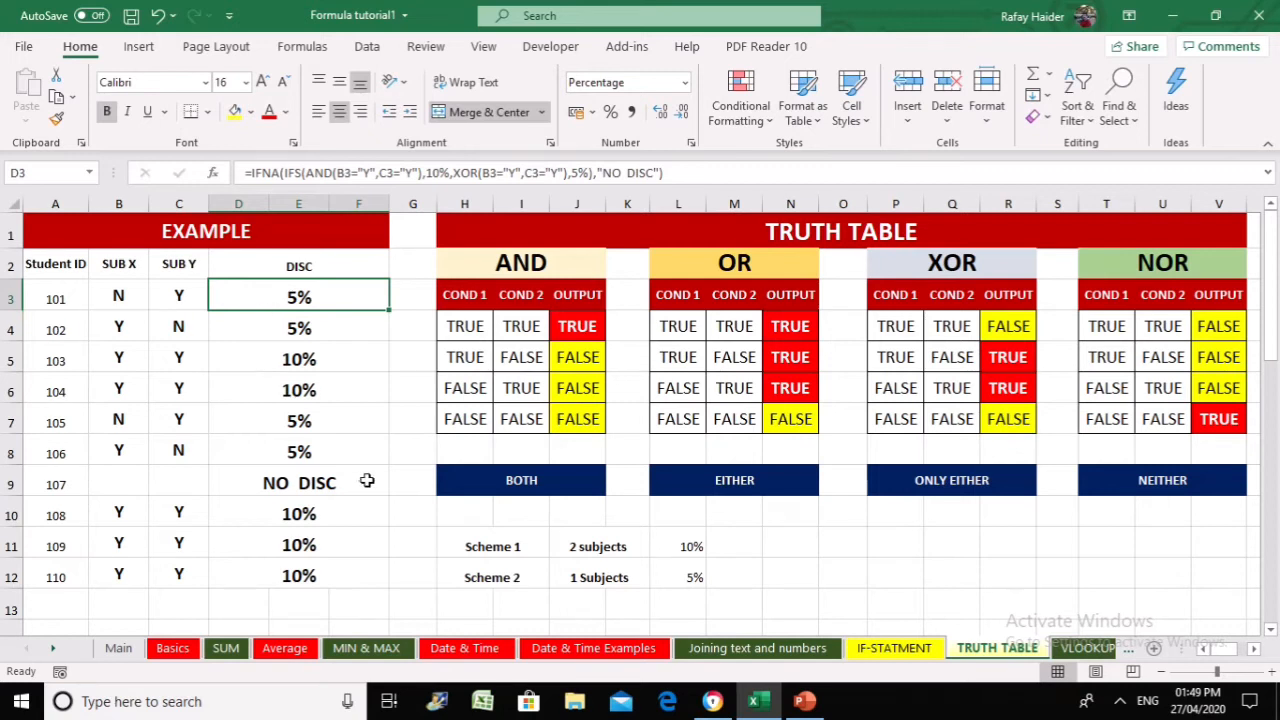
pyautogui.click(309, 476)
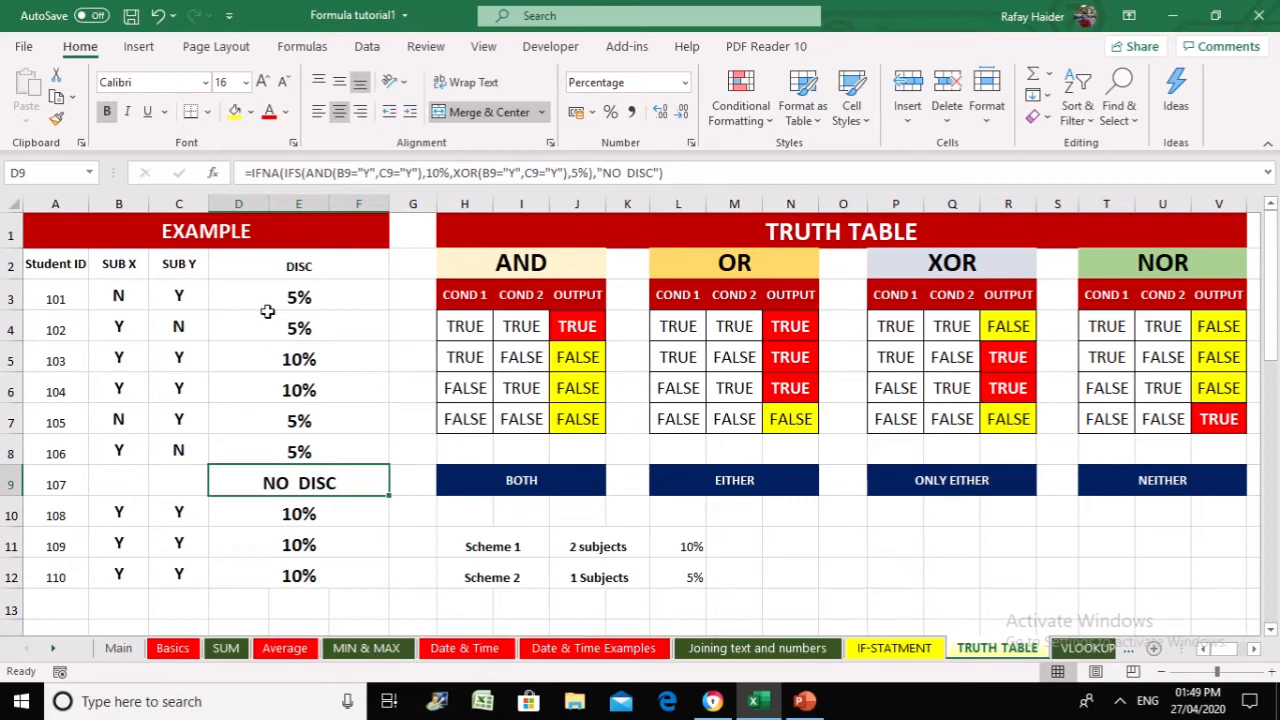
pyautogui.click(850, 535)
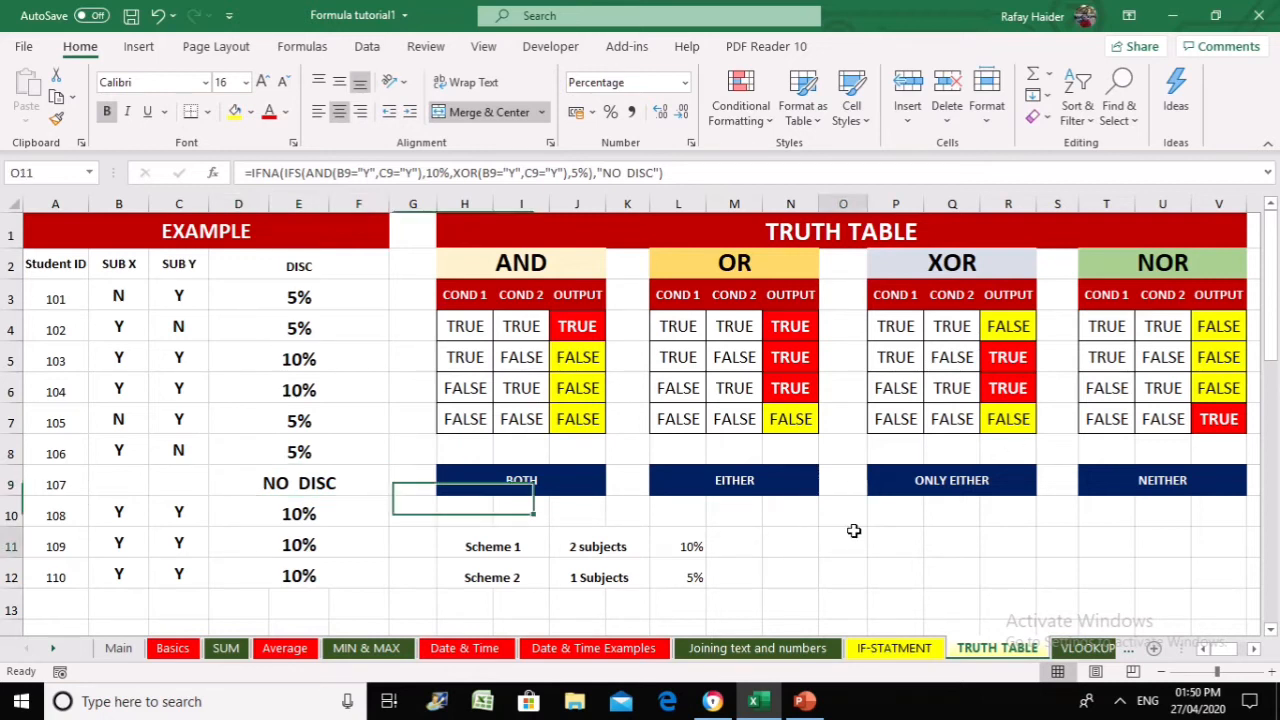
# Switch to the IF-STATMENT sheet and examine the CPU row's DISCOUNT formula and the CPU discount rate in the price list
pyautogui.click(896, 649)
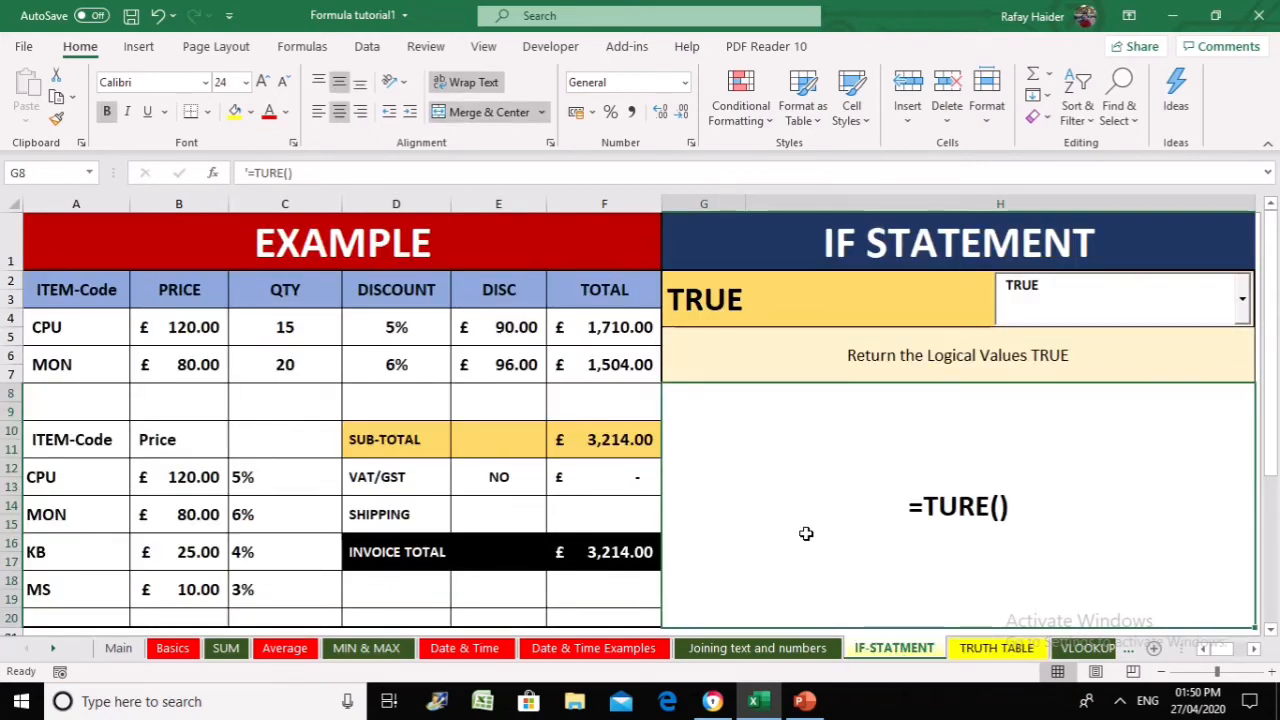
pyautogui.click(395, 325)
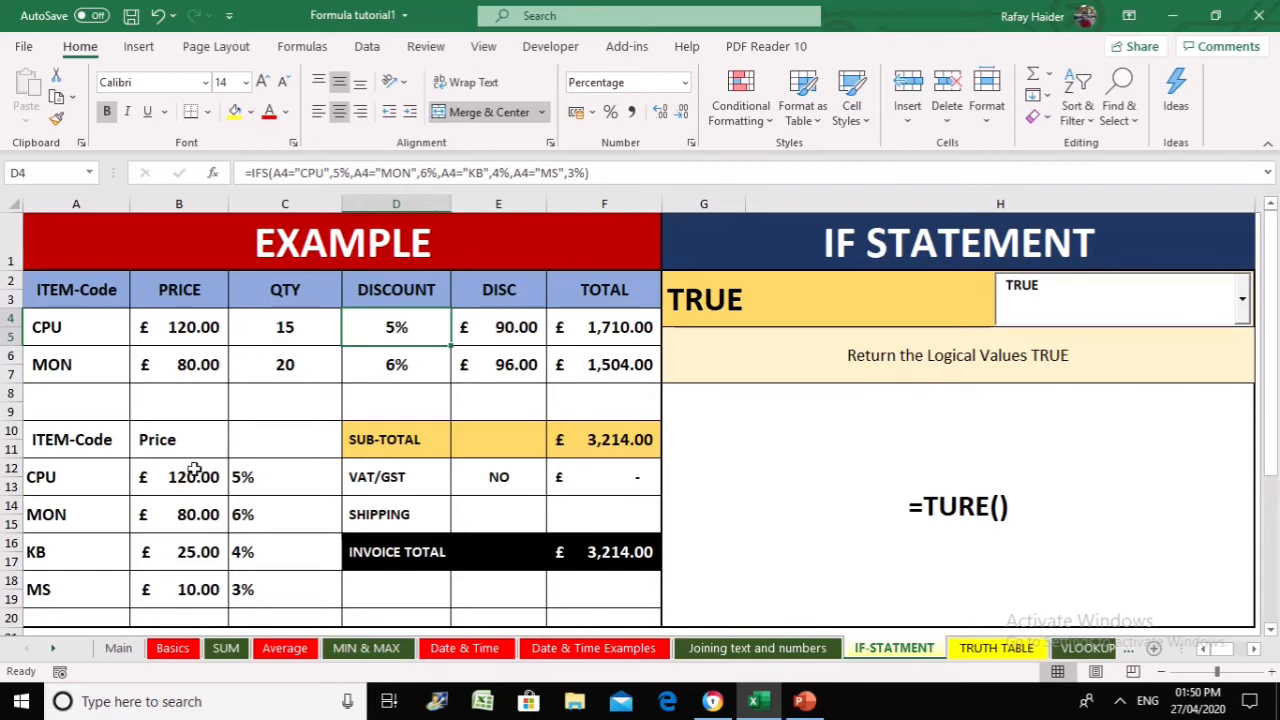
pyautogui.click(356, 353)
pyautogui.click(268, 478)
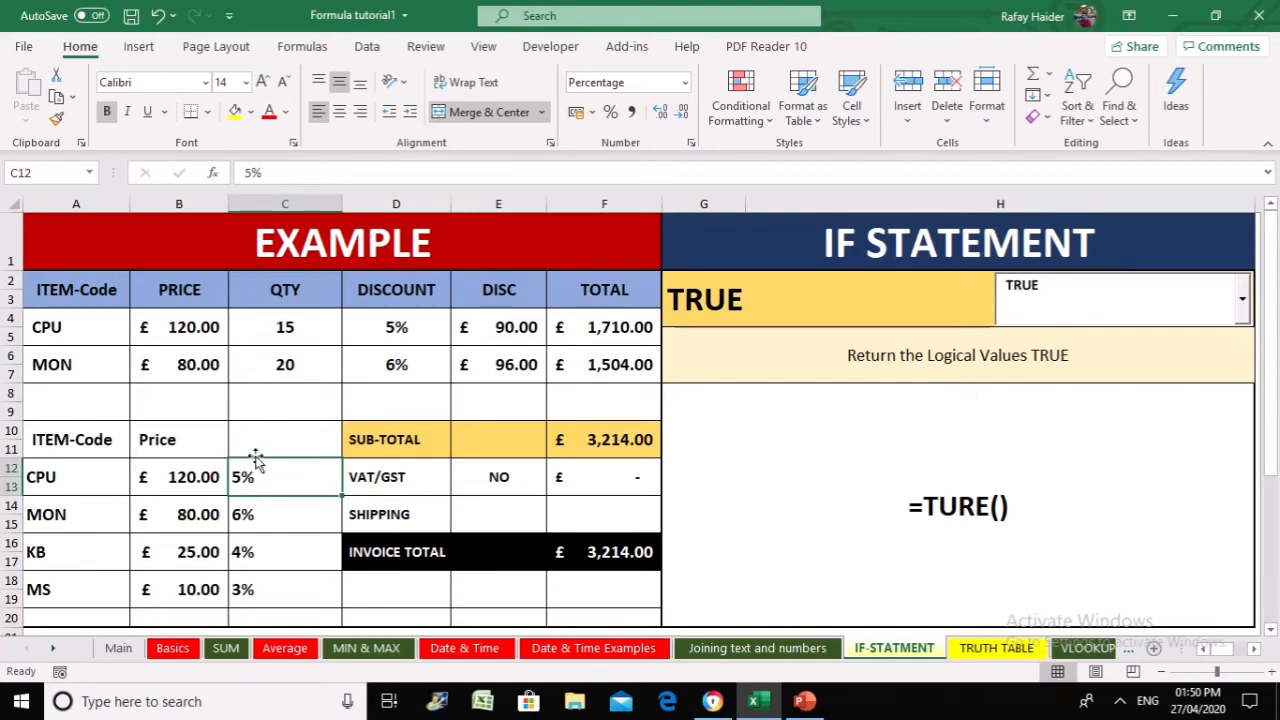
# Insert an opening AND( before the A4="CPU" test in the CPU row's IFS discount formula
pyautogui.click(400, 325)
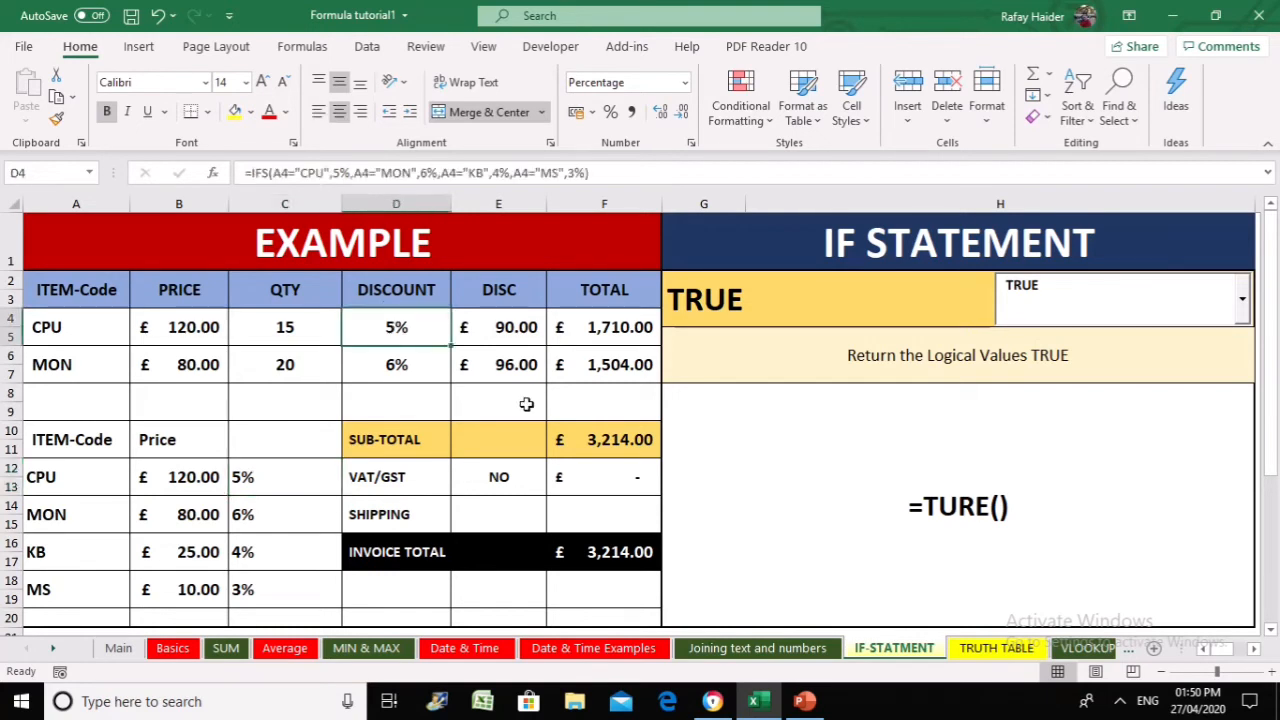
pyautogui.click(291, 174)
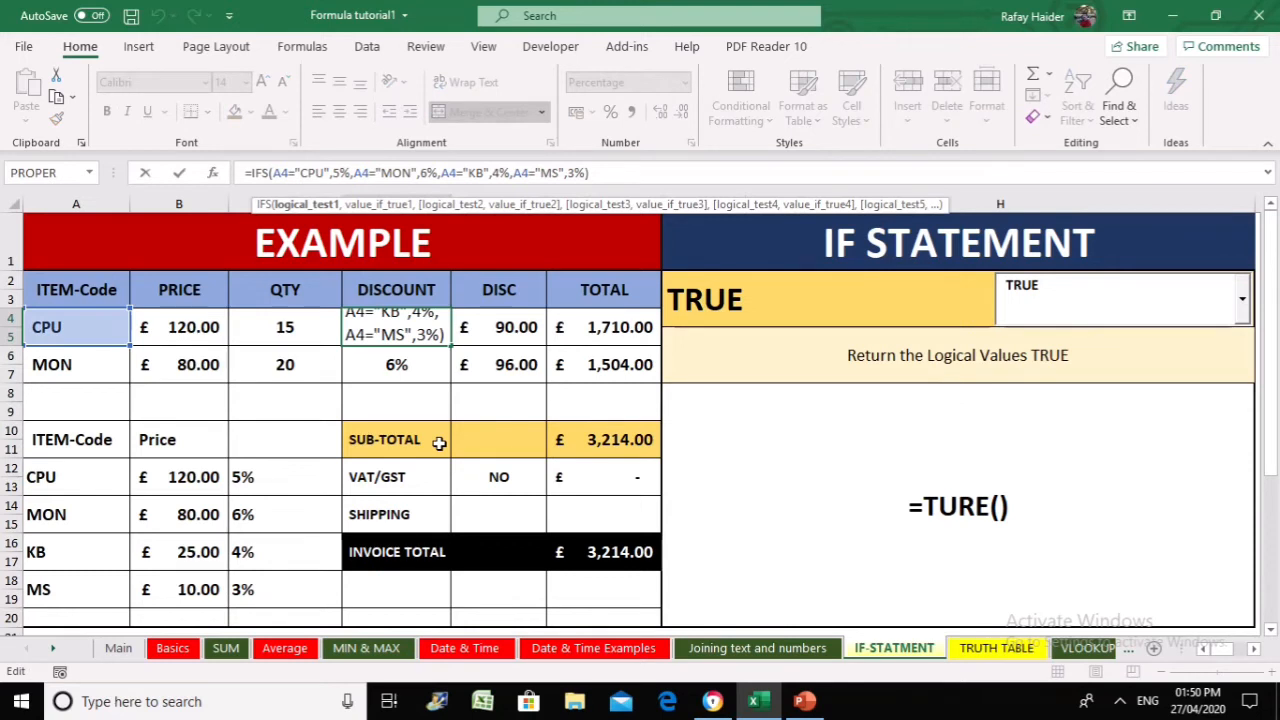
pyautogui.press('Escape')
pyautogui.press('F2')
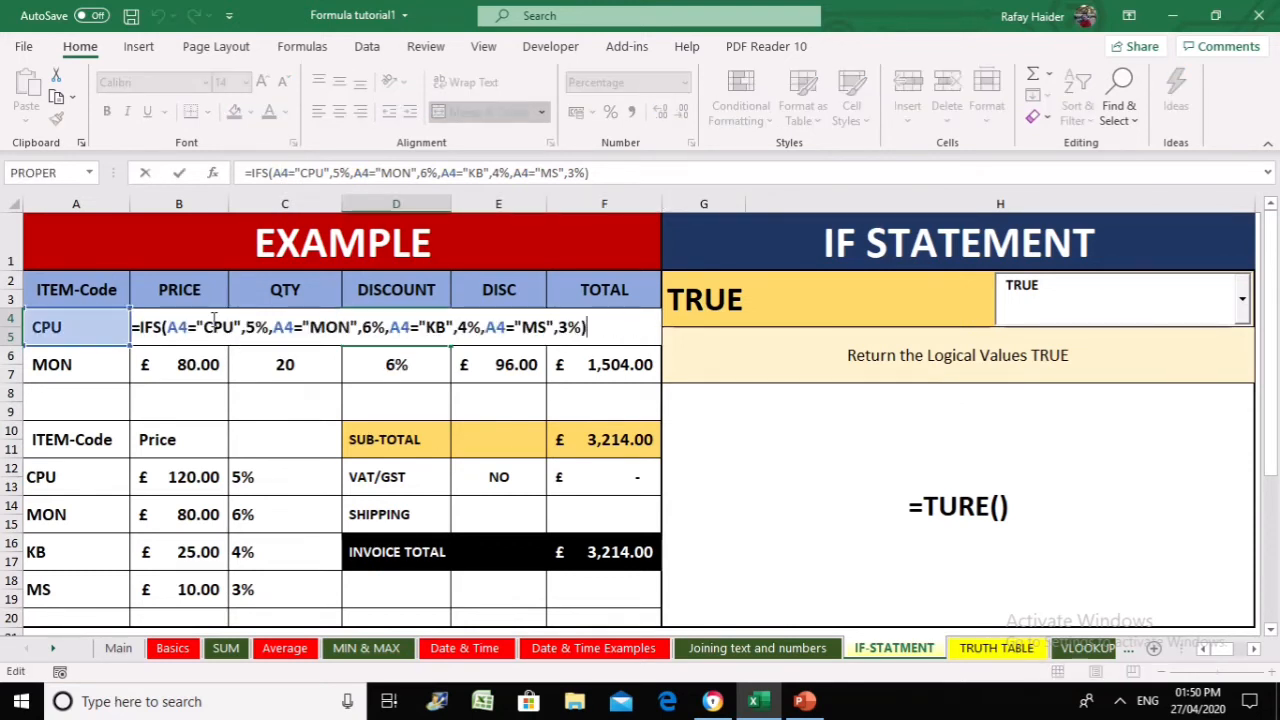
pyautogui.click(210, 327)
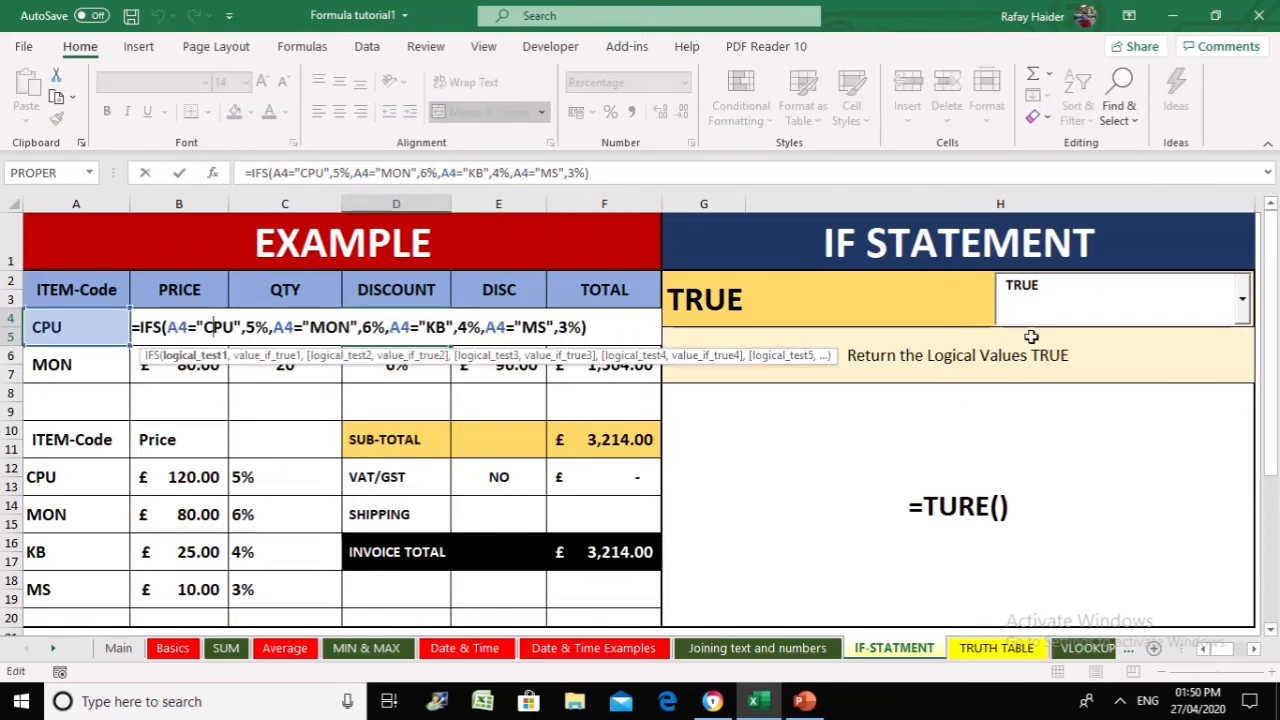
pyautogui.press('Left')
pyautogui.press('Left')
pyautogui.press('Left')
pyautogui.press('Left')
pyautogui.press('Left')
pyautogui.write('AND(')
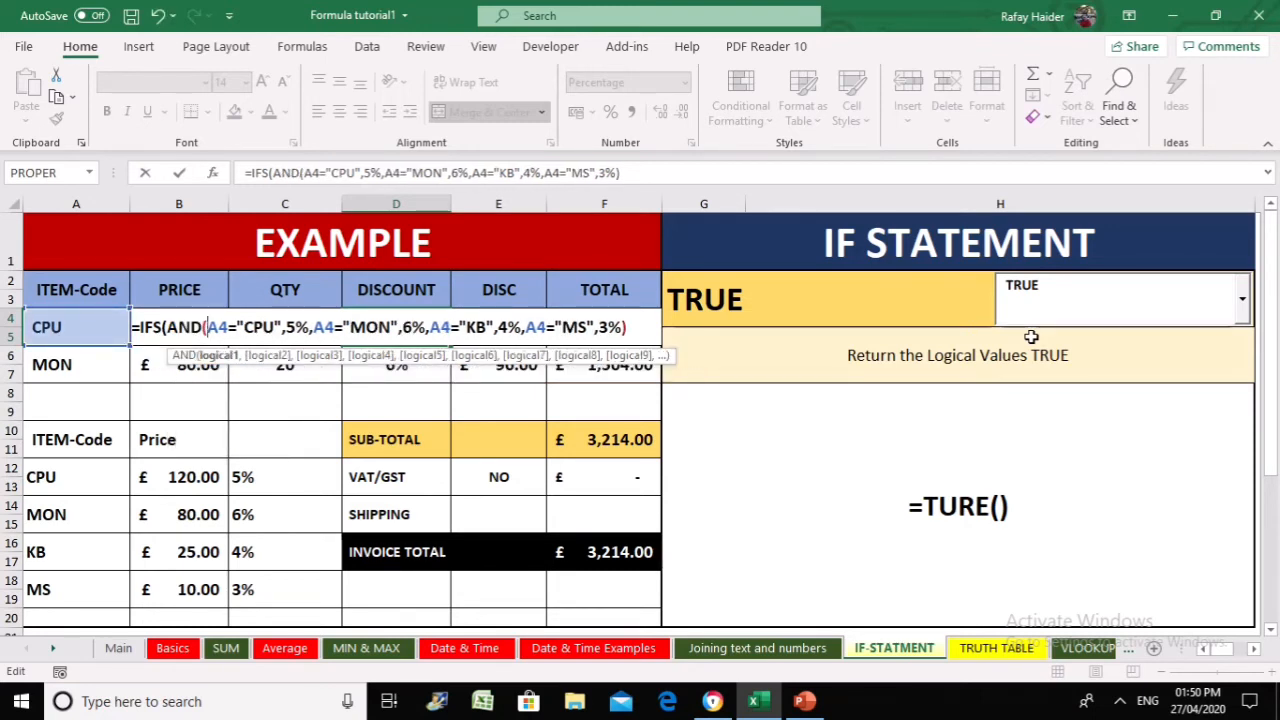
# Add C4>=10 as the second AND condition after A4="CPU", close the AND function and confirm the CPU row's discount formula
pyautogui.press('Right')
pyautogui.press('Right')
pyautogui.press('Right')
pyautogui.press('Right')
pyautogui.press('Right')
pyautogui.press('Right')
pyautogui.press('Right')
pyautogui.write(',')
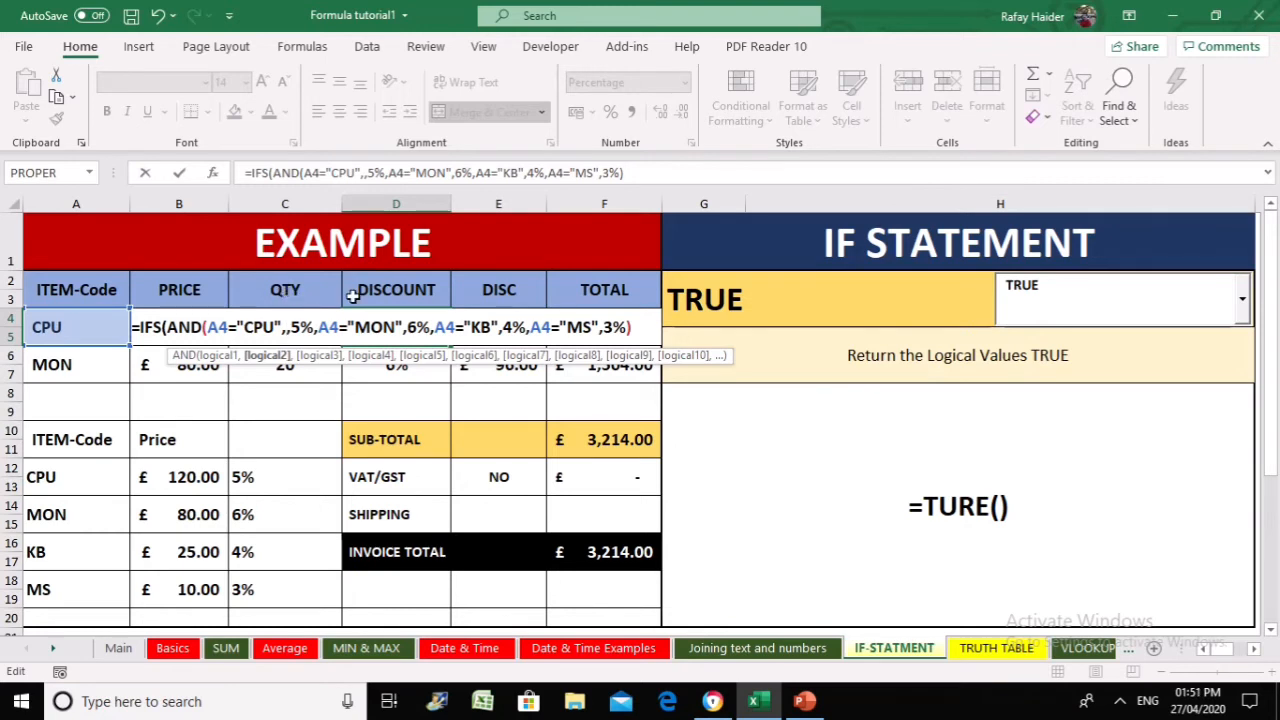
pyautogui.write('C')
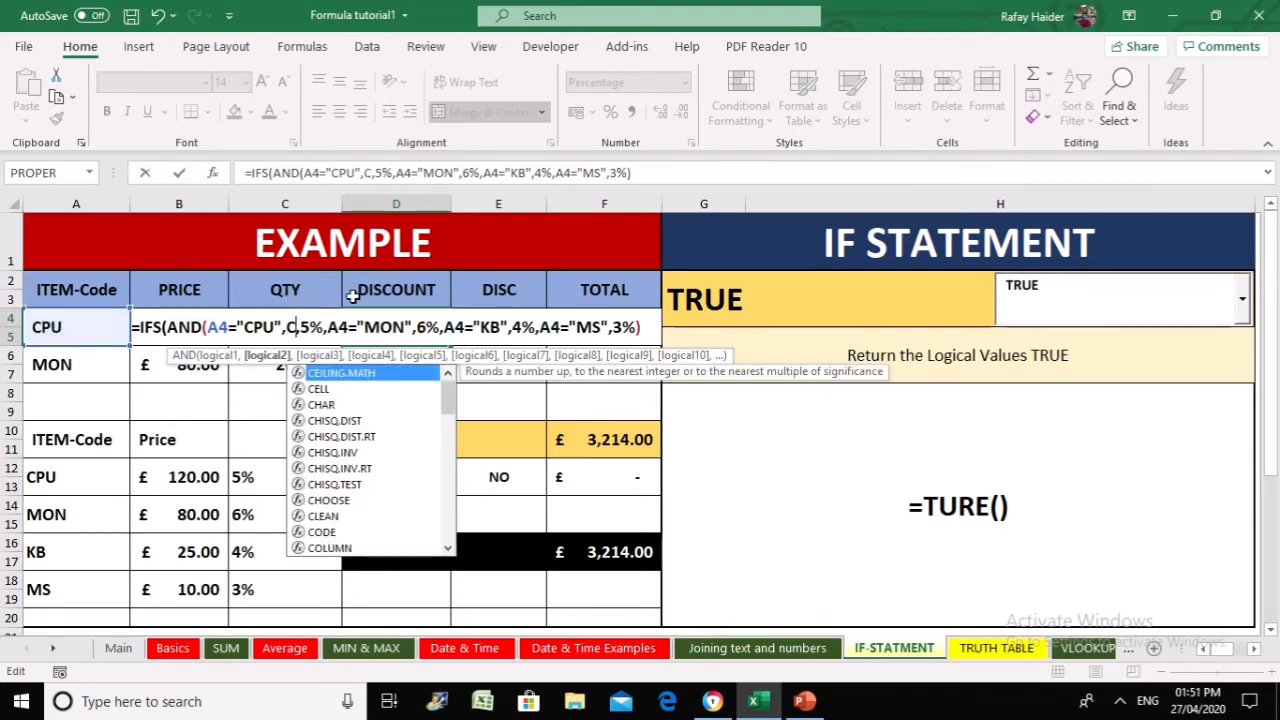
pyautogui.write('4')
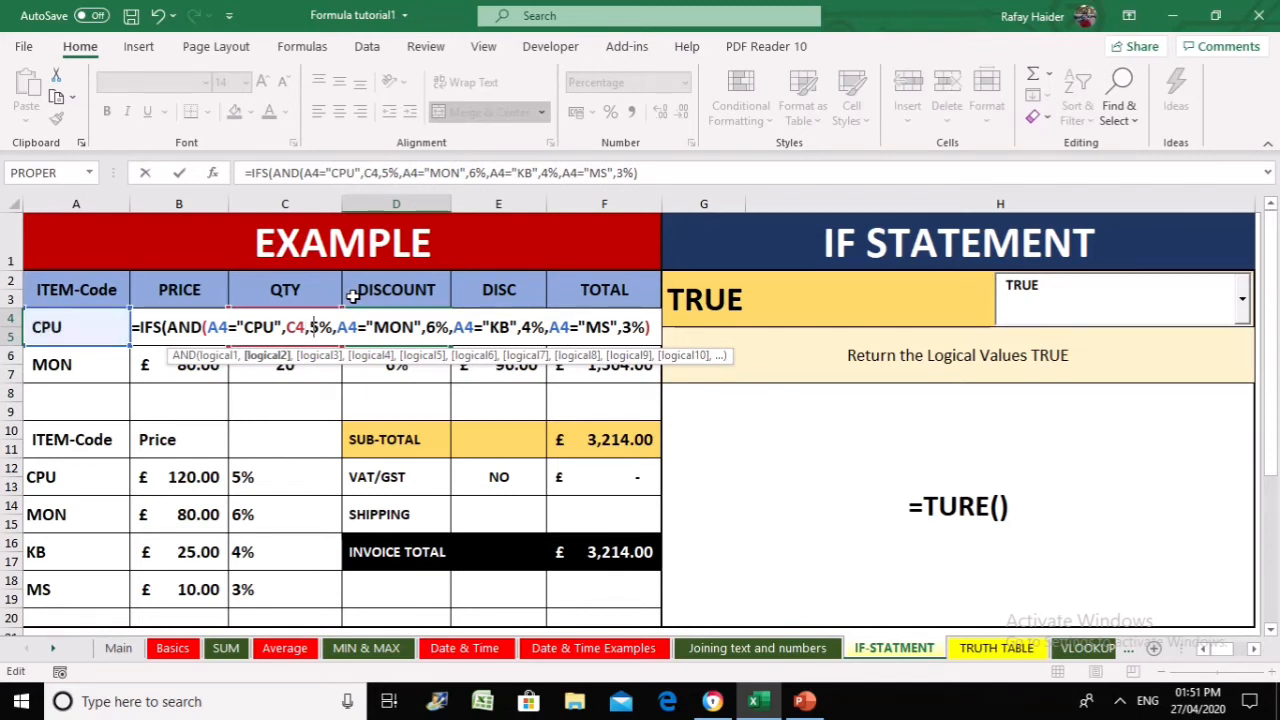
pyautogui.write('>=')
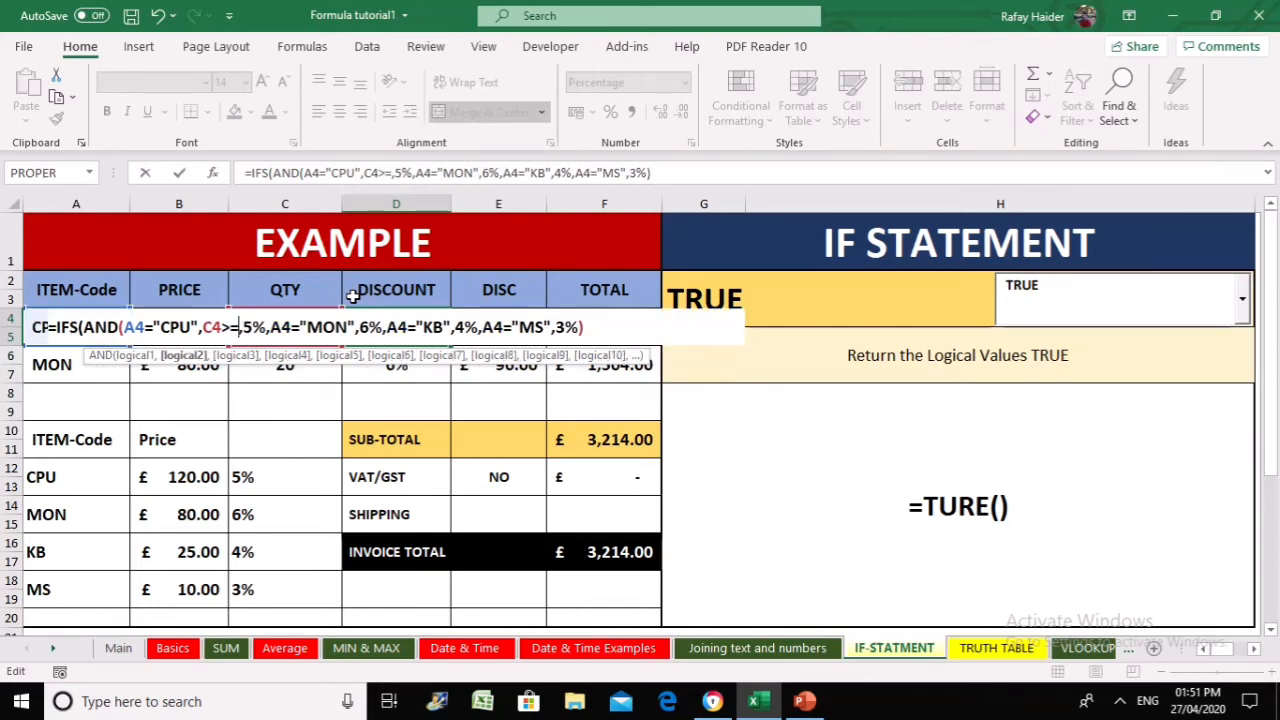
pyautogui.write('10')
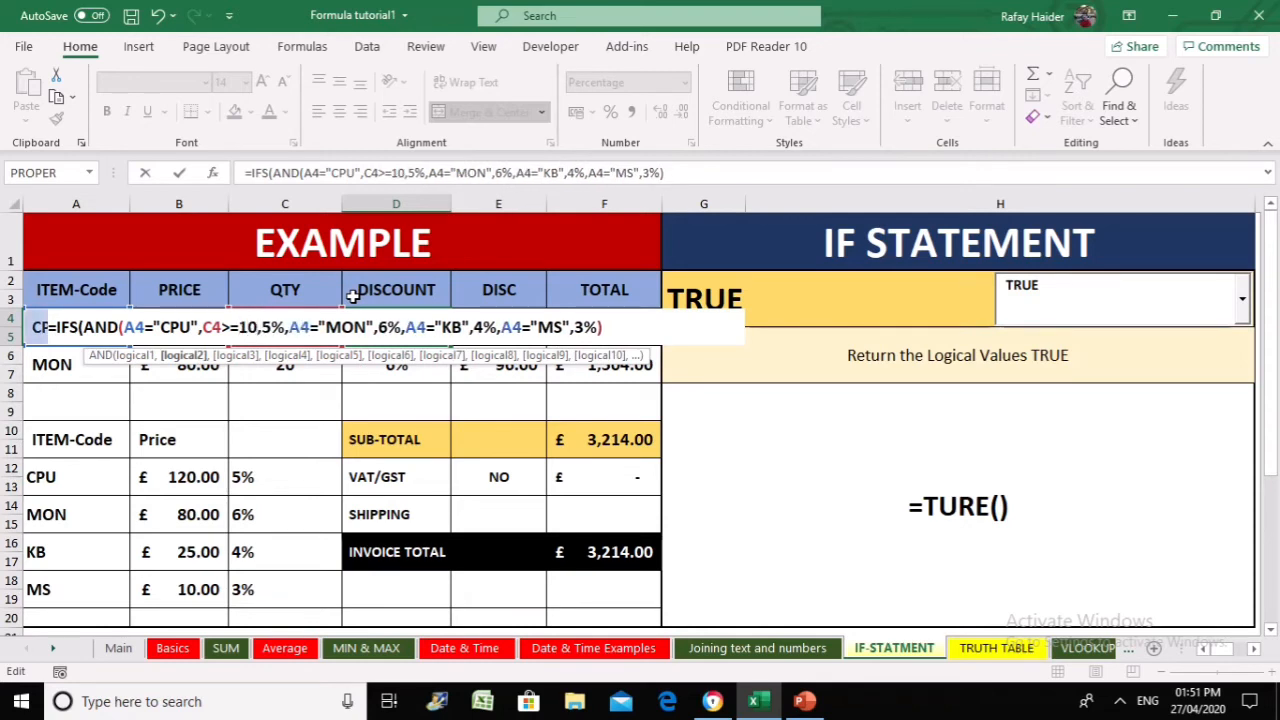
pyautogui.write(')')
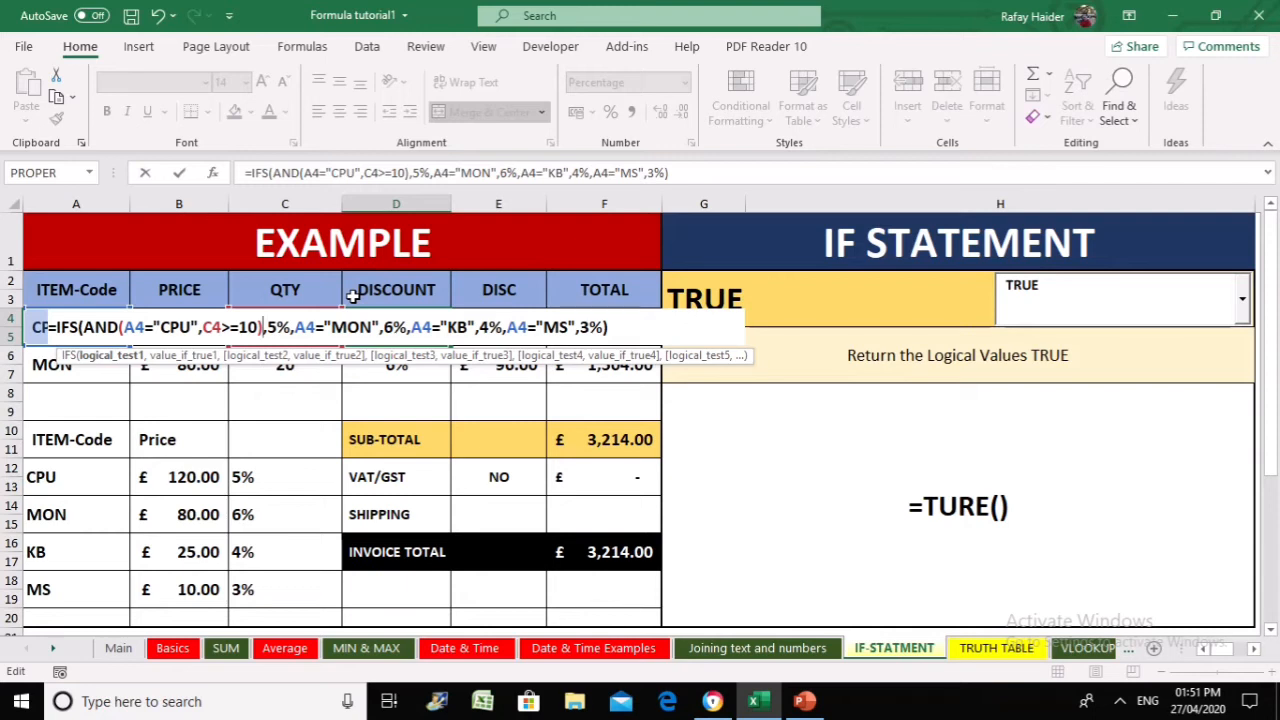
pyautogui.press('Return')
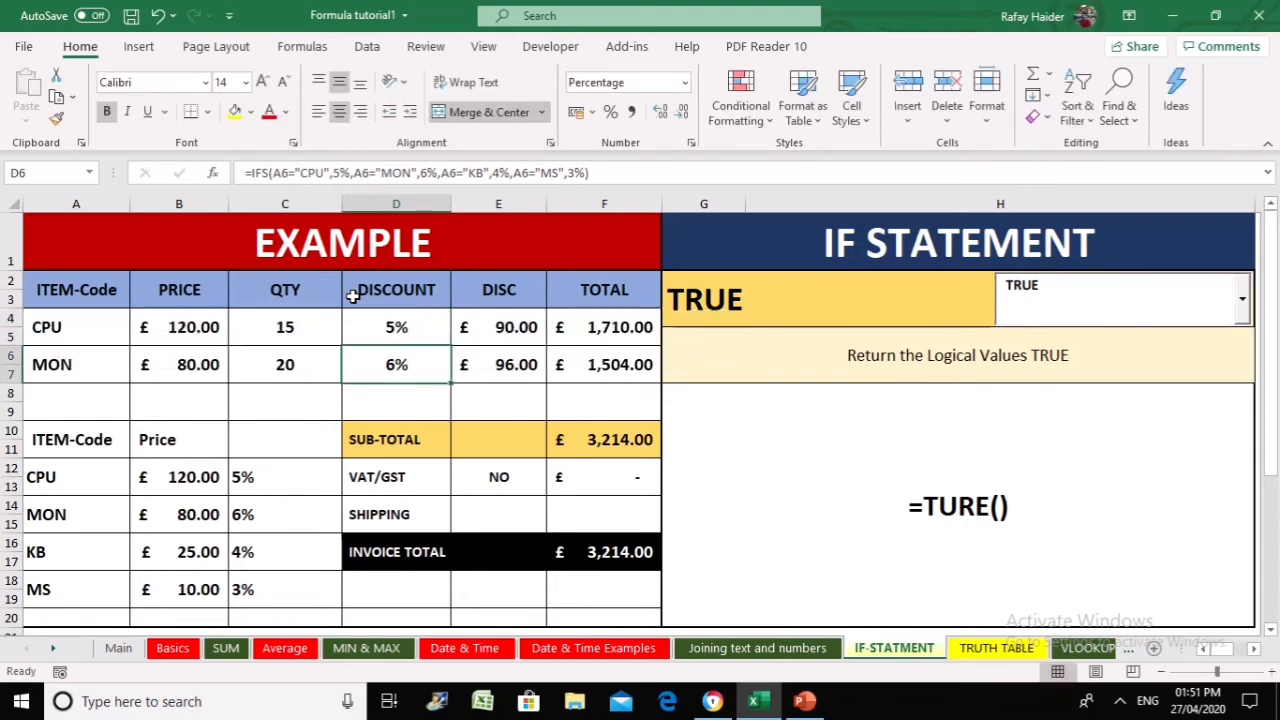
# Set the CPU row's quantity to 9 to test the discount condition
pyautogui.press('Up')
pyautogui.press('Left')
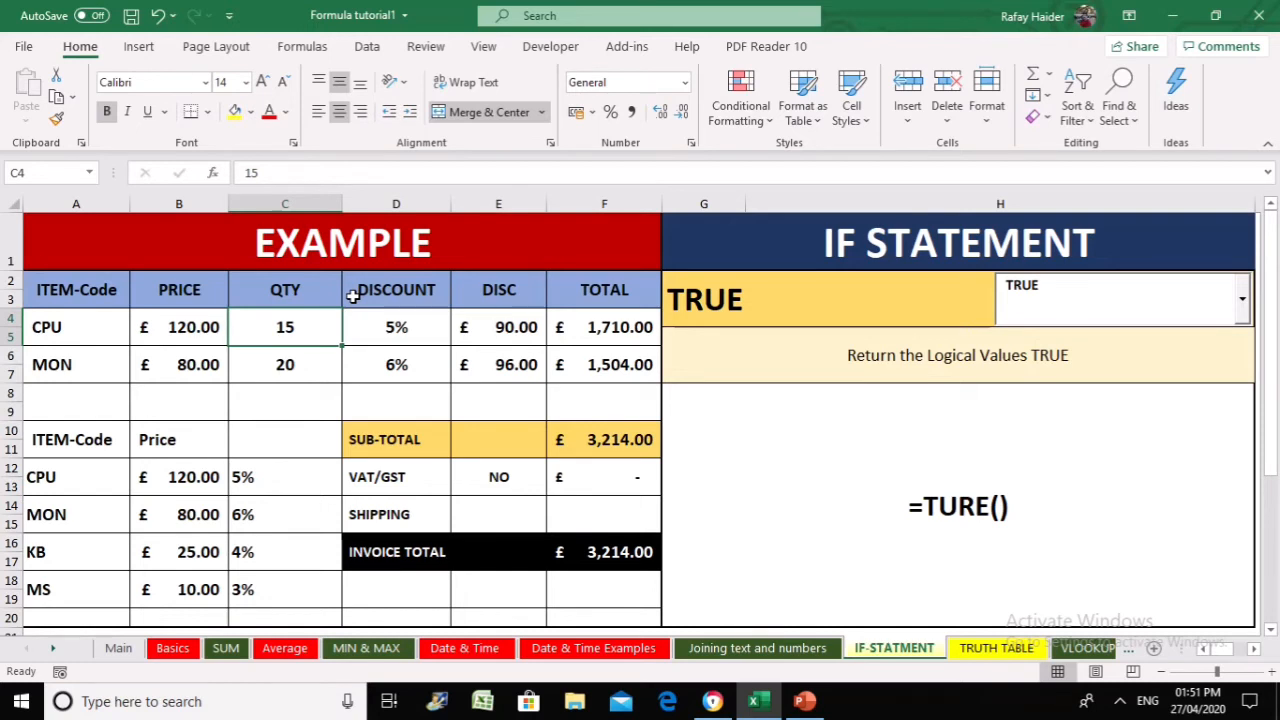
pyautogui.write('9')
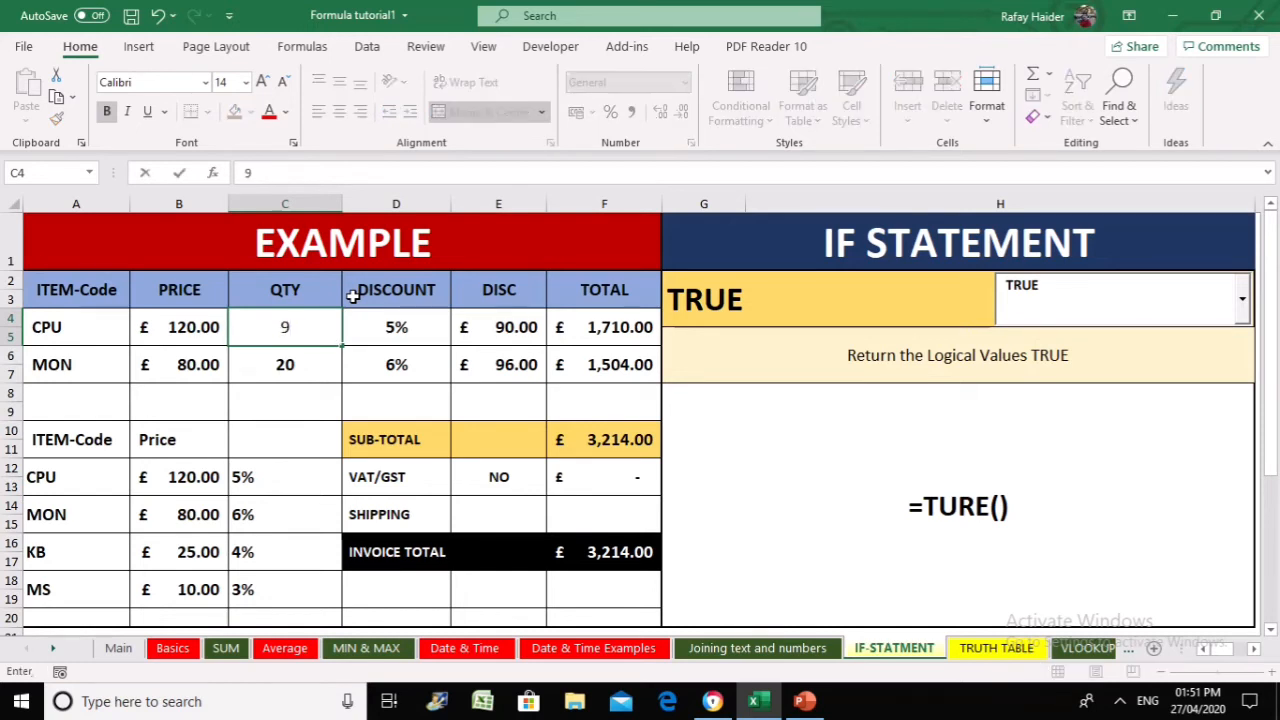
pyautogui.press('Return')
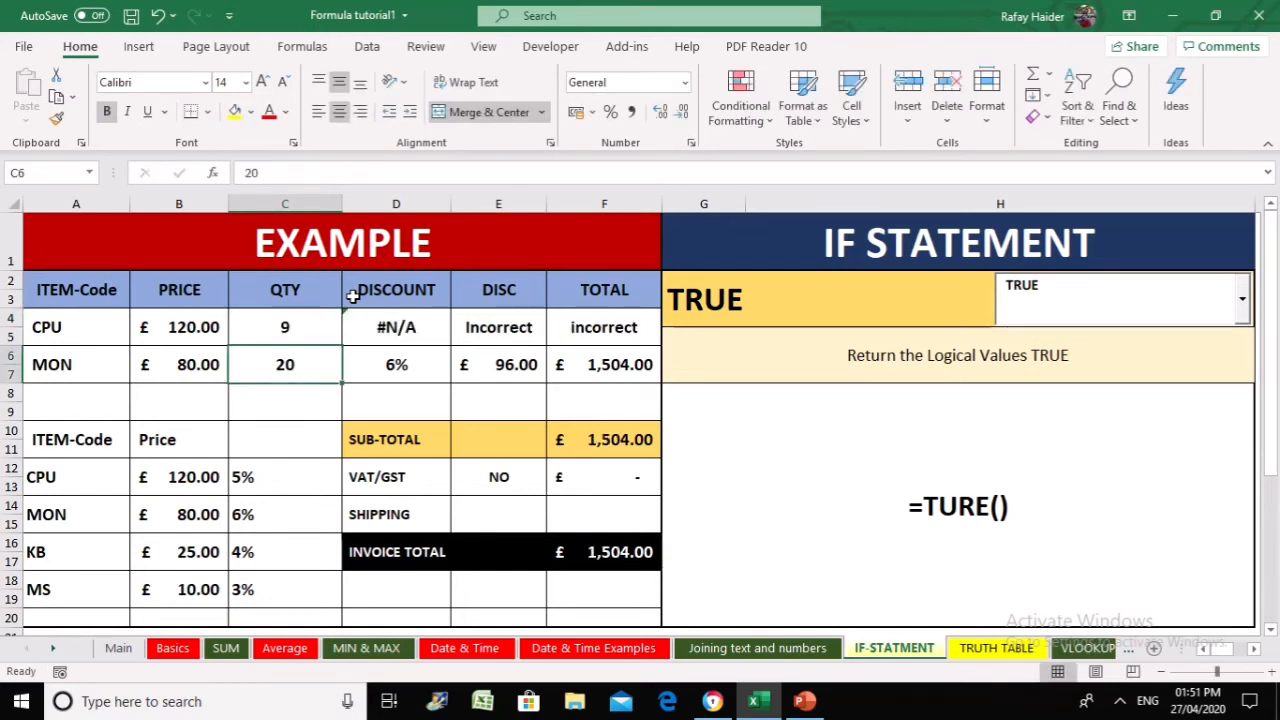
pyautogui.press('Up')
pyautogui.press('Right')
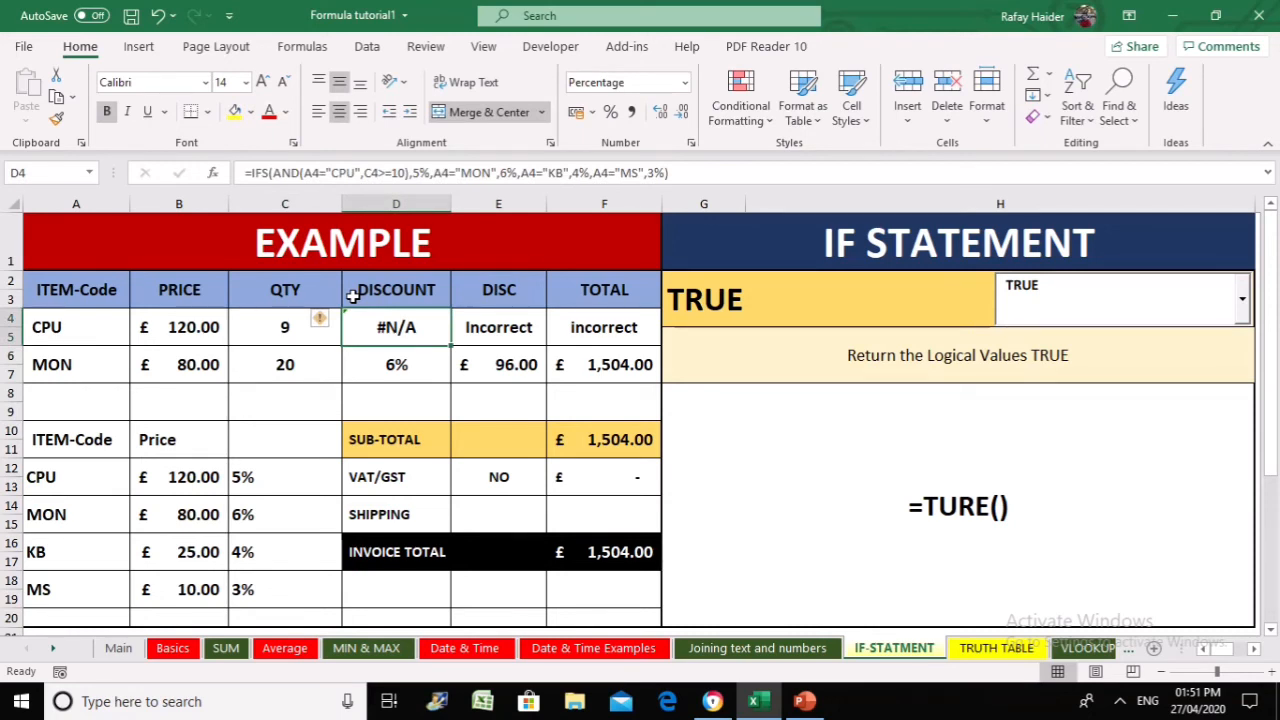
pyautogui.press('F2')
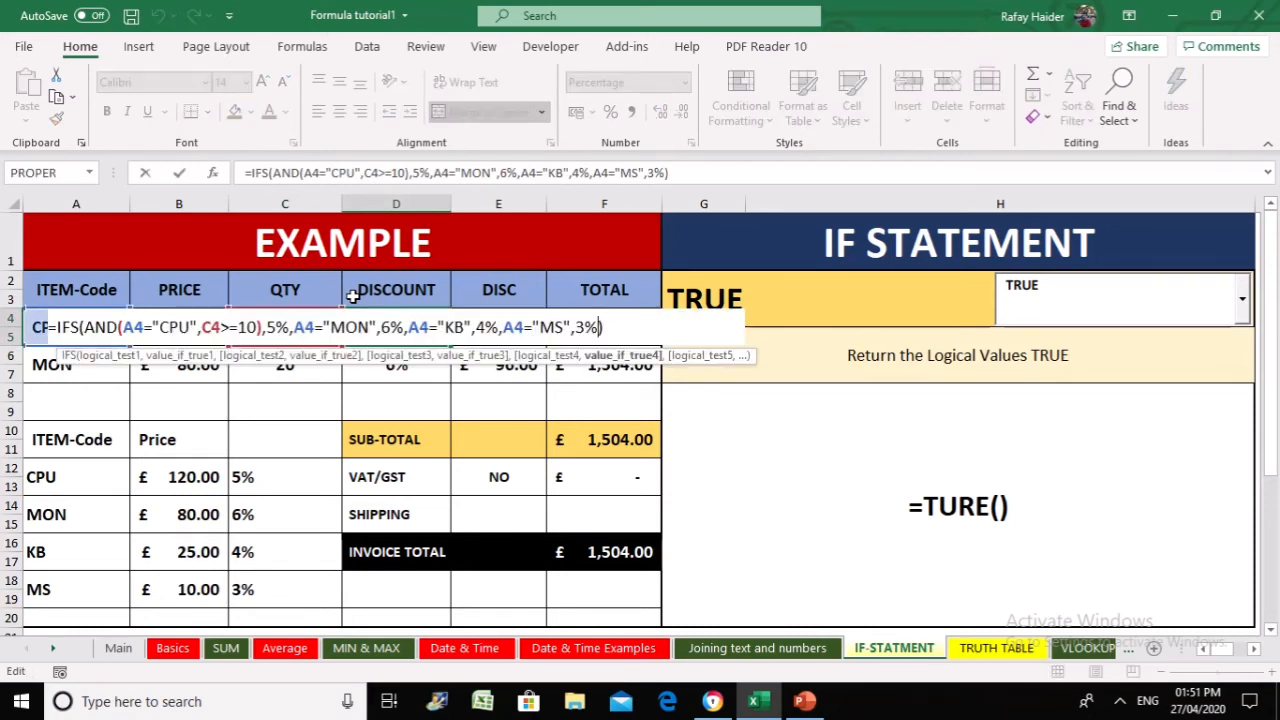
pyautogui.press('Left')
pyautogui.press('Left')
pyautogui.press('Left')
pyautogui.press('Left')
pyautogui.press('Left')
pyautogui.press('Left')
pyautogui.press('Left')
pyautogui.press('Left')
pyautogui.press('Left')
pyautogui.press('Left')
pyautogui.press('Left')
pyautogui.press('Left')
pyautogui.press('Left')
pyautogui.press('Left')
pyautogui.press('Left')
pyautogui.press('Left')
pyautogui.press('Left')
pyautogui.press('Left')
pyautogui.press('Left')
pyautogui.press('Left')
pyautogui.press('Left')
pyautogui.press('Left')
pyautogui.press('Left')
pyautogui.press('Left')
pyautogui.press('Left')
pyautogui.press('Left')
pyautogui.press('Left')
pyautogui.press('Left')
pyautogui.press('Left')
pyautogui.press('Left')
pyautogui.press('Left')
pyautogui.press('Left')
pyautogui.press('Left')
pyautogui.press('Left')
pyautogui.press('Left')
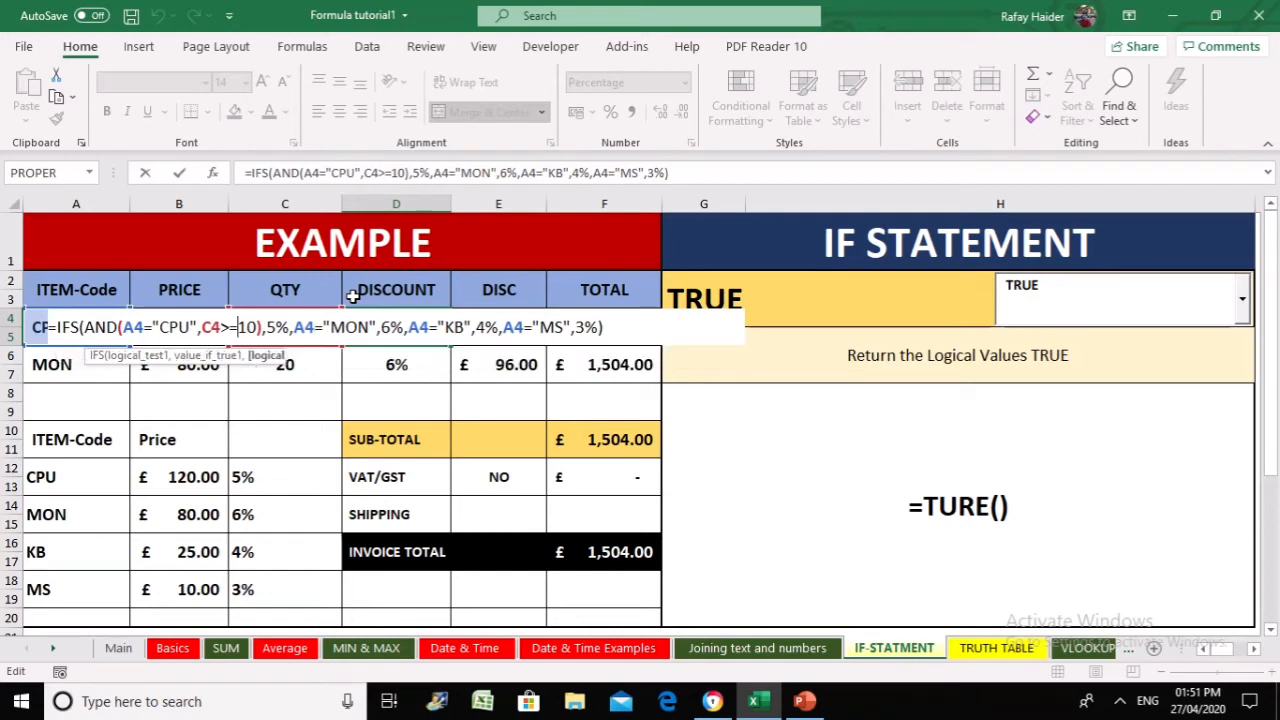
pyautogui.press('Left')
pyautogui.press('Left')
pyautogui.press('Left')
pyautogui.press('Left')
pyautogui.press('Left')
pyautogui.press('Left')
pyautogui.press('Left')
pyautogui.press('Left')
pyautogui.press('Left')
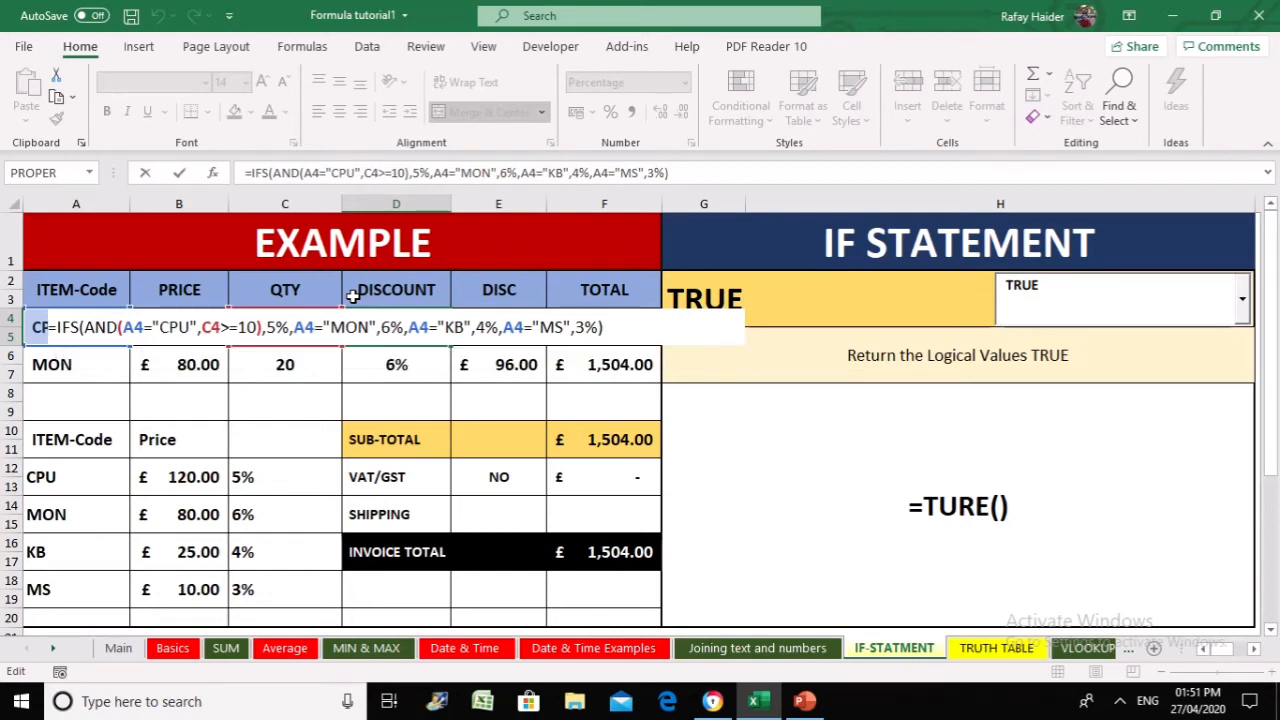
pyautogui.press('Escape')
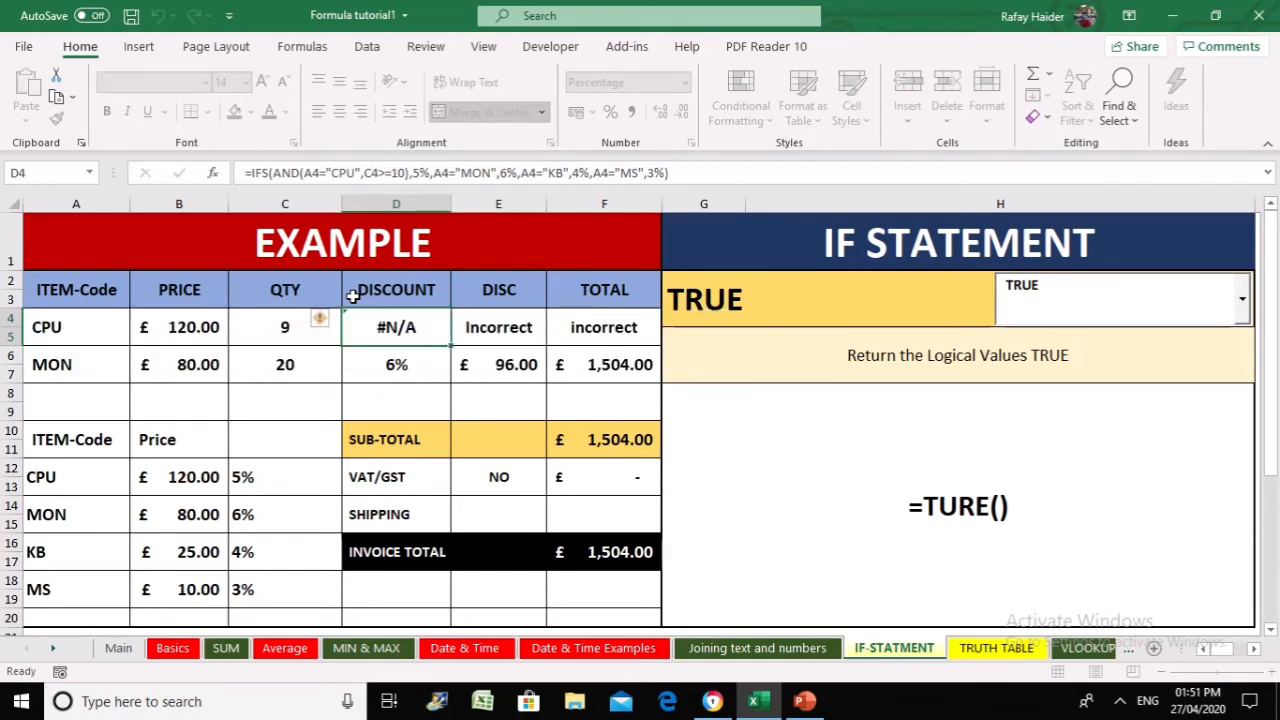
# Insert an opening IFNA( before the IFS function in the CPU row's discount formula
pyautogui.press('F2')
pyautogui.press('Left')
pyautogui.press('Left')
pyautogui.press('Left')
pyautogui.press('Left')
pyautogui.press('Left')
pyautogui.press('Left')
pyautogui.press('Left')
pyautogui.press('Left')
pyautogui.press('Left')
pyautogui.press('Left')
pyautogui.press('Left')
pyautogui.press('Left')
pyautogui.press('Left')
pyautogui.press('Left')
pyautogui.press('Left')
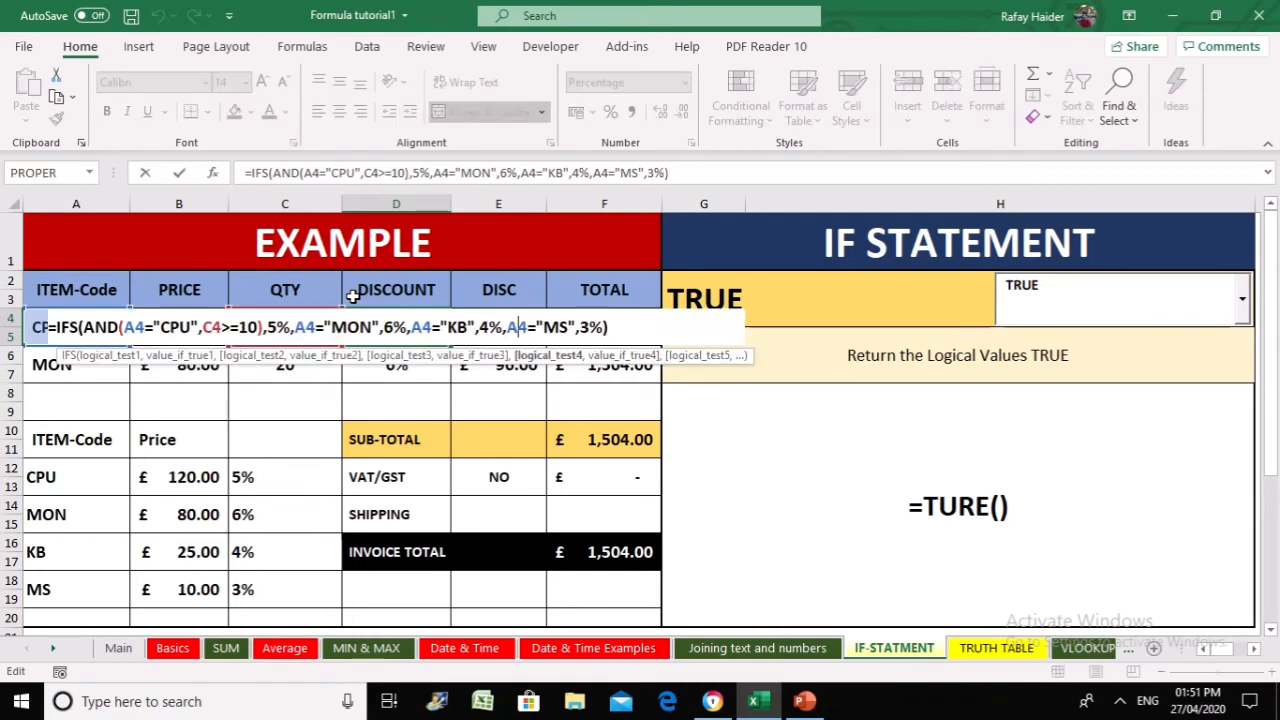
pyautogui.press('Left')
pyautogui.press('Left')
pyautogui.press('Left')
pyautogui.press('Left')
pyautogui.press('Left')
pyautogui.press('Left')
pyautogui.press('Left')
pyautogui.press('Left')
pyautogui.press('Left')
pyautogui.press('Left')
pyautogui.press('Left')
pyautogui.press('Left')
pyautogui.press('Left')
pyautogui.press('Left')
pyautogui.press('Left')
pyautogui.press('Left')
pyautogui.press('Left')
pyautogui.press('Left')
pyautogui.press('Left')
pyautogui.press('Left')
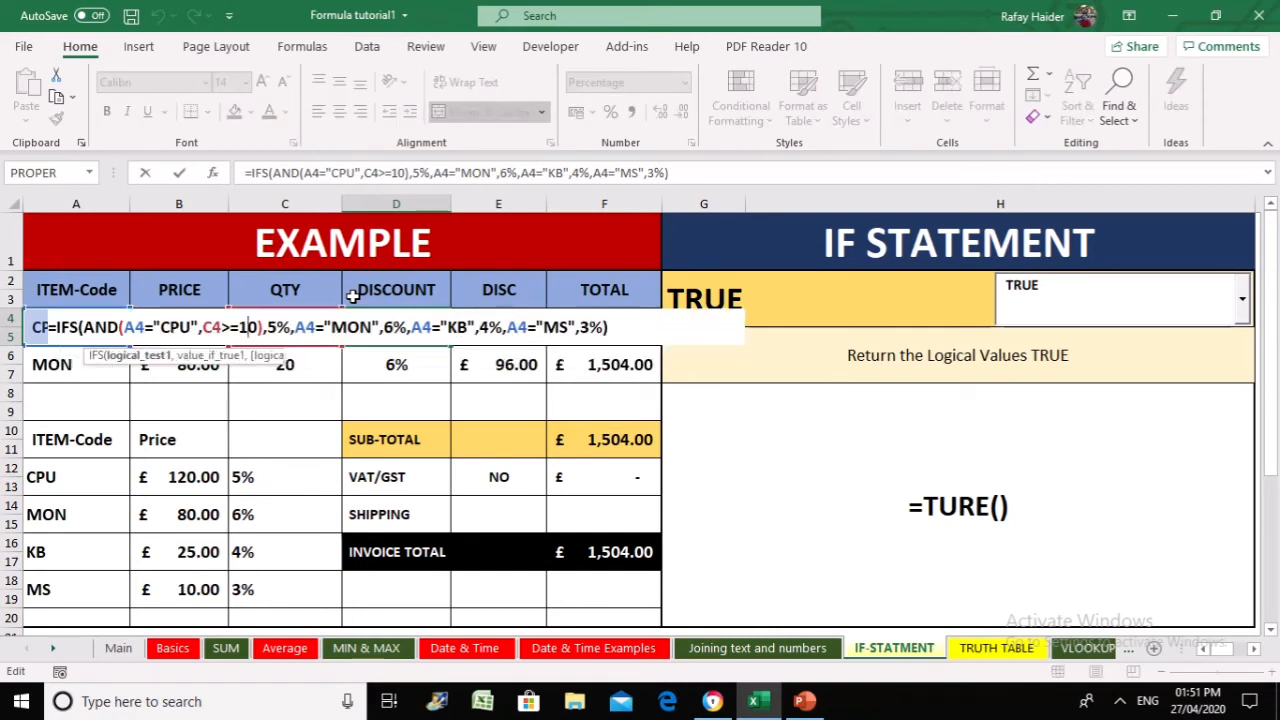
pyautogui.press('Left')
pyautogui.press('Left')
pyautogui.press('Left')
pyautogui.press('Left')
pyautogui.press('Left')
pyautogui.press('Left')
pyautogui.press('Left')
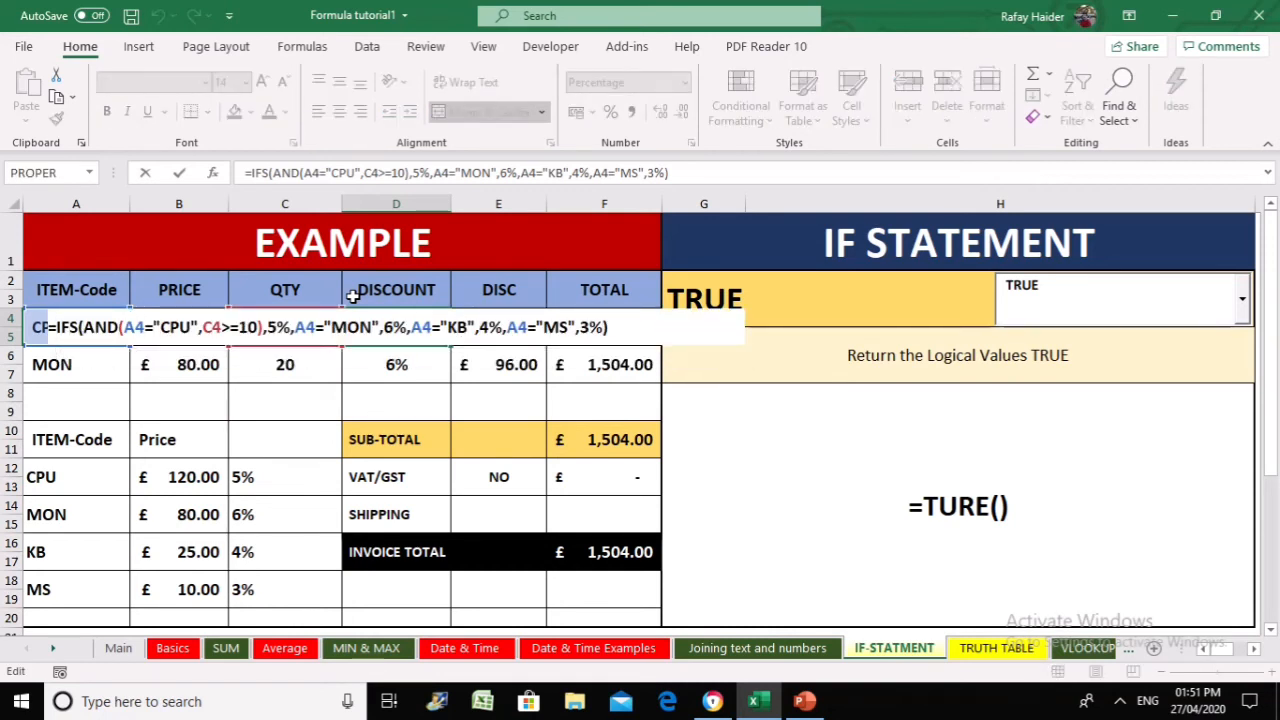
pyautogui.write('IFNA(')
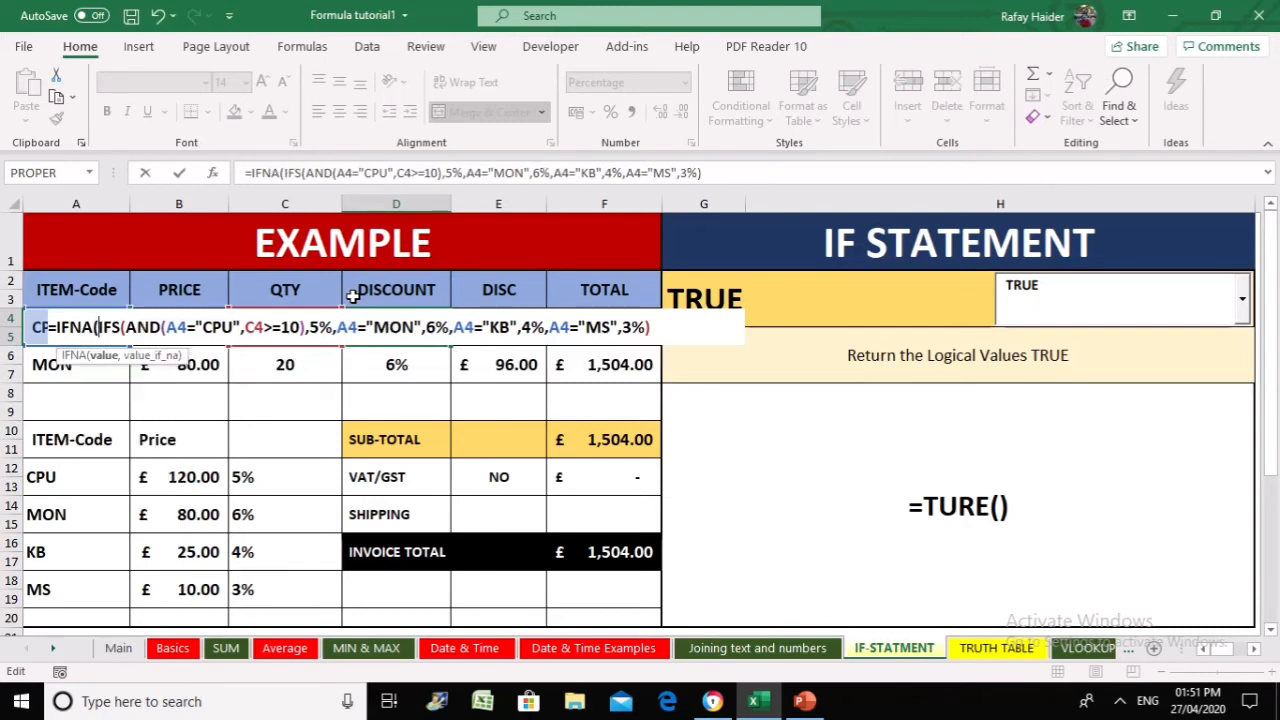
# Add 0% as the IFNA fallback value at the end of the CPU row's discount formula, close the function and confirm
pyautogui.click(661, 327)
pyautogui.write(',0')
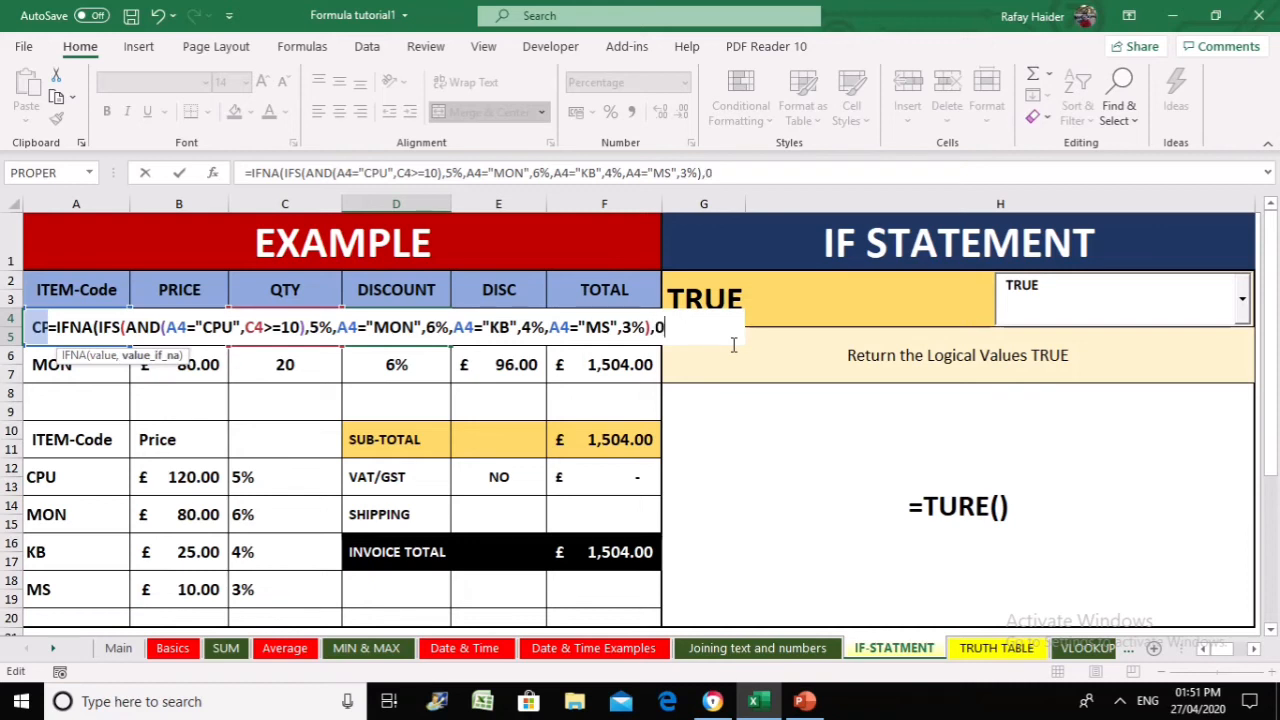
pyautogui.write('%)')
pyautogui.hotkey('ctrl', 'Return')
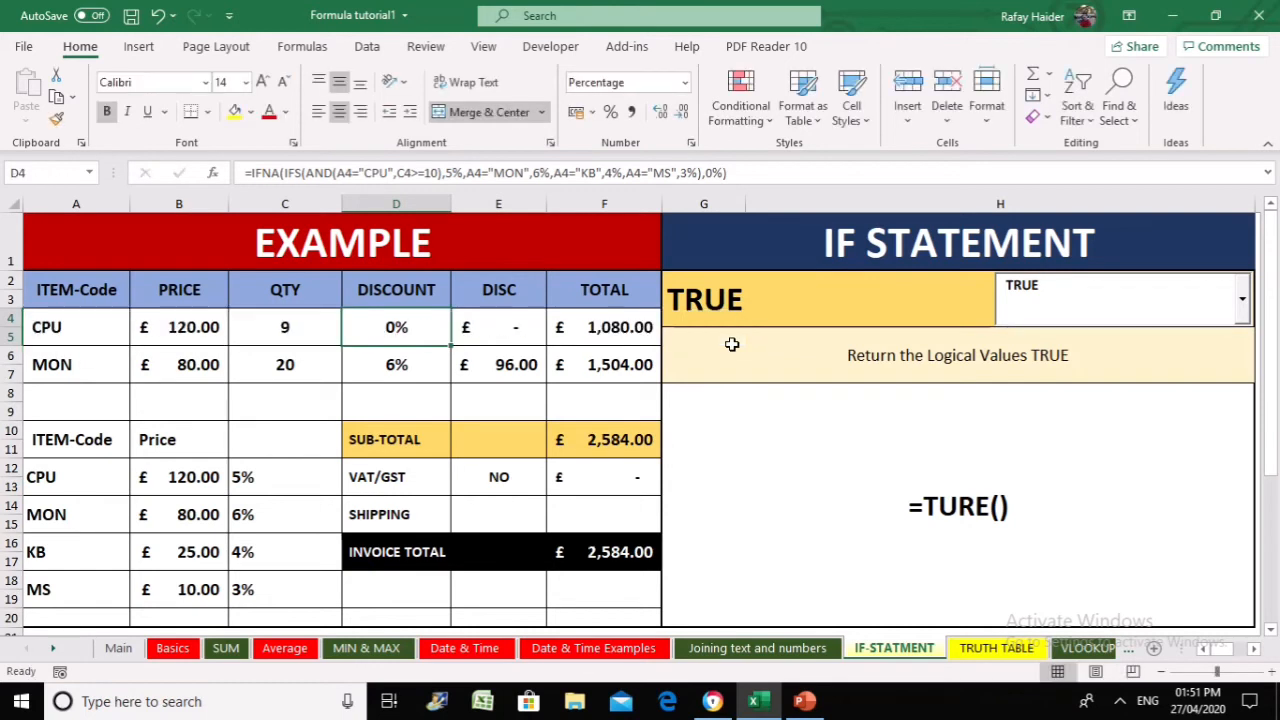
# Set the CPU row's quantity to 10
pyautogui.press('Left')
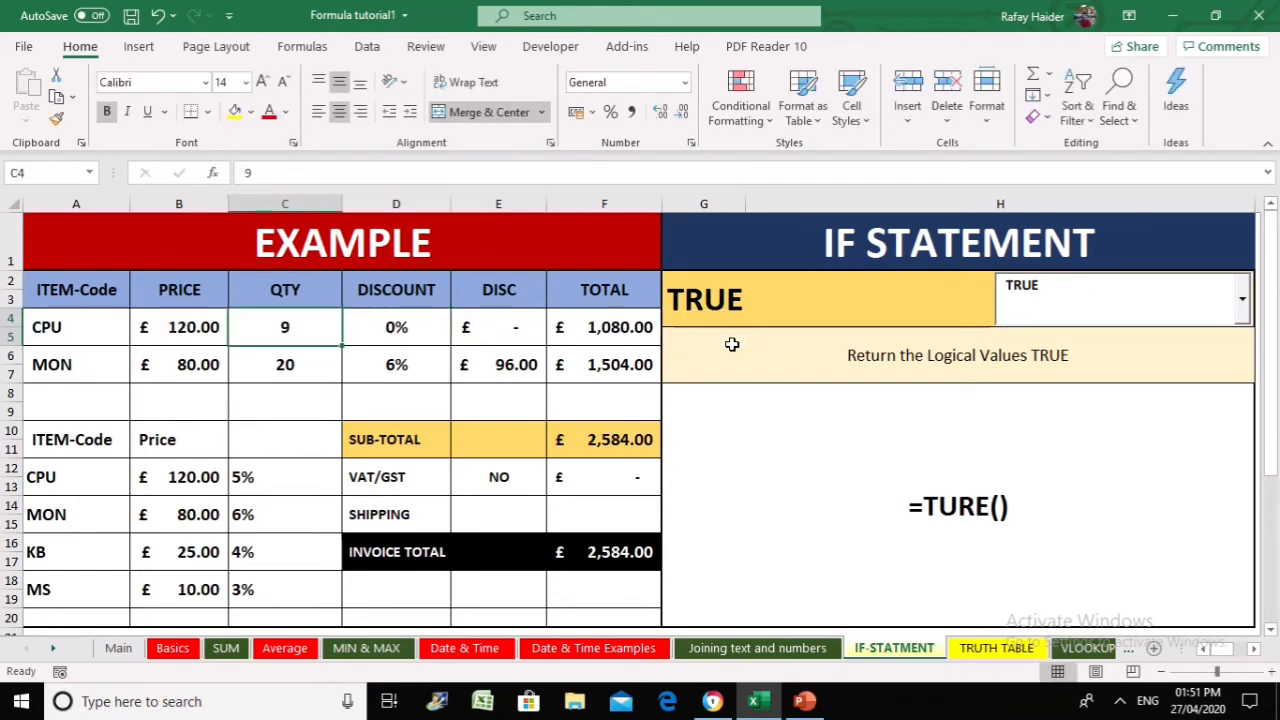
pyautogui.write('10')
pyautogui.hotkey('ctrl', 'Return')
pyautogui.press('Down')
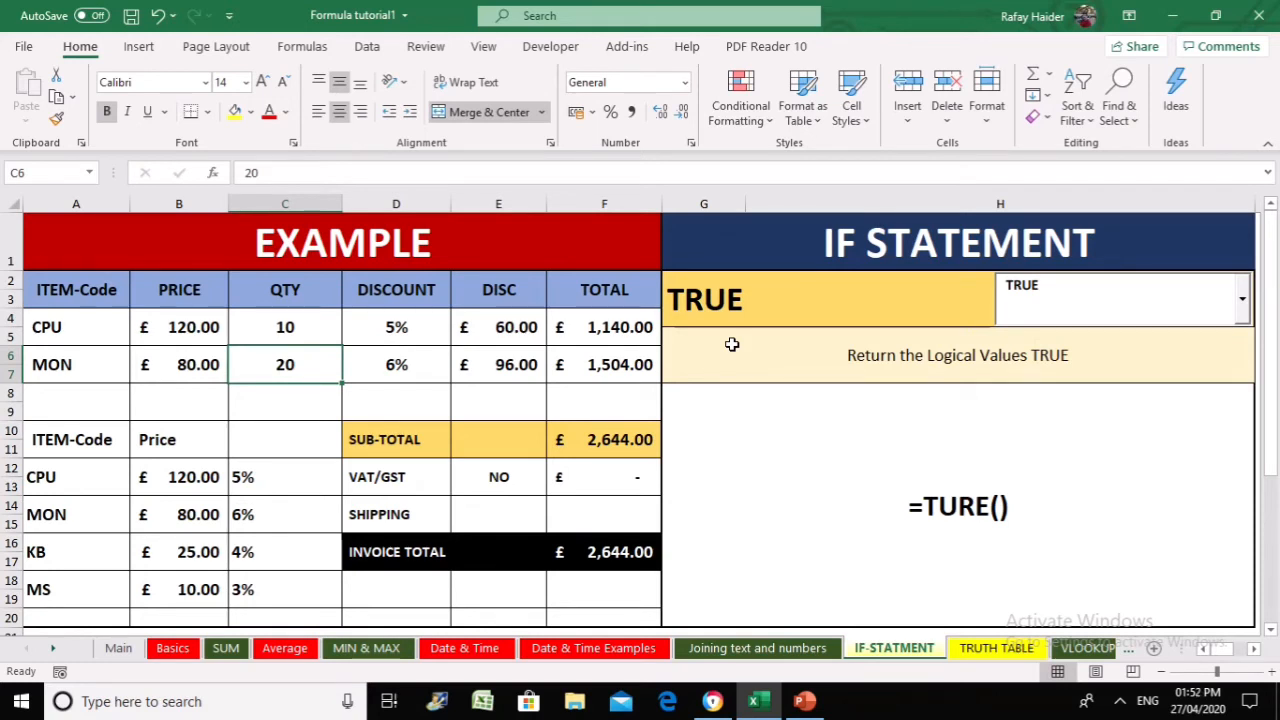
# Test the CPU discount by changing the CPU quantity to 5 and setting it back to 10
pyautogui.press('Up')
pyautogui.write('5')
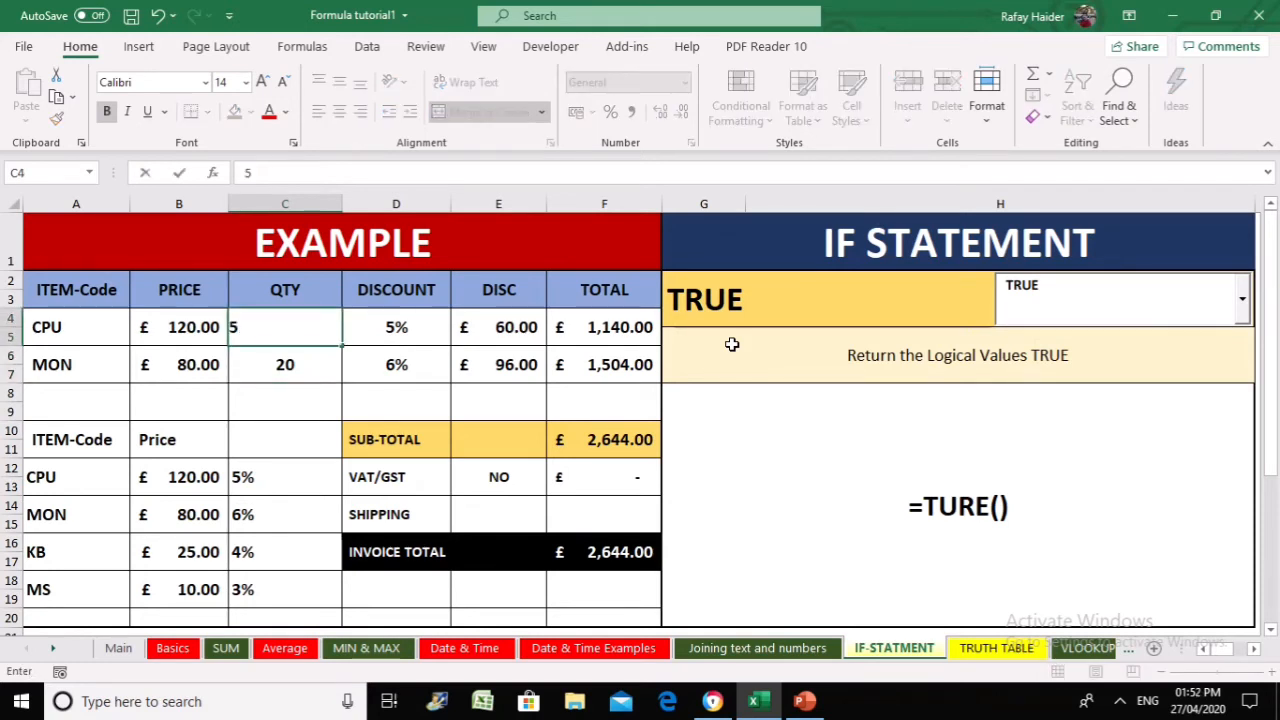
pyautogui.press('Return')
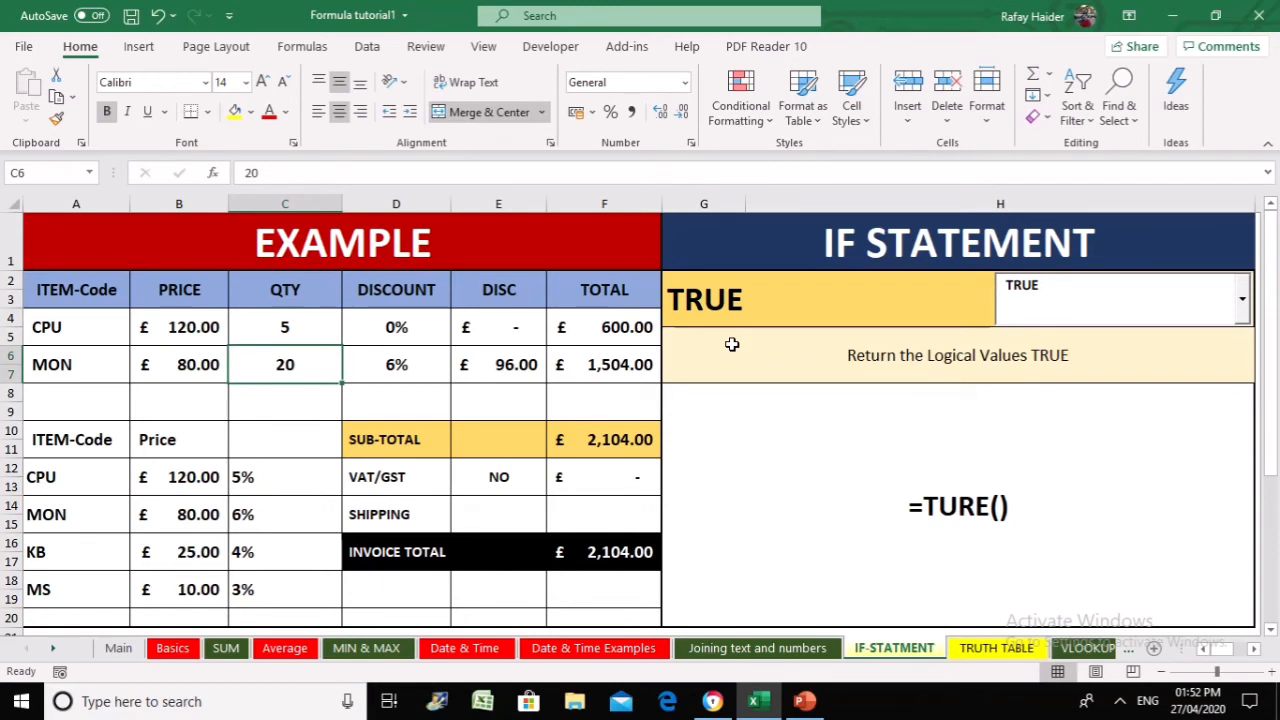
pyautogui.press('Up')
pyautogui.write('10')
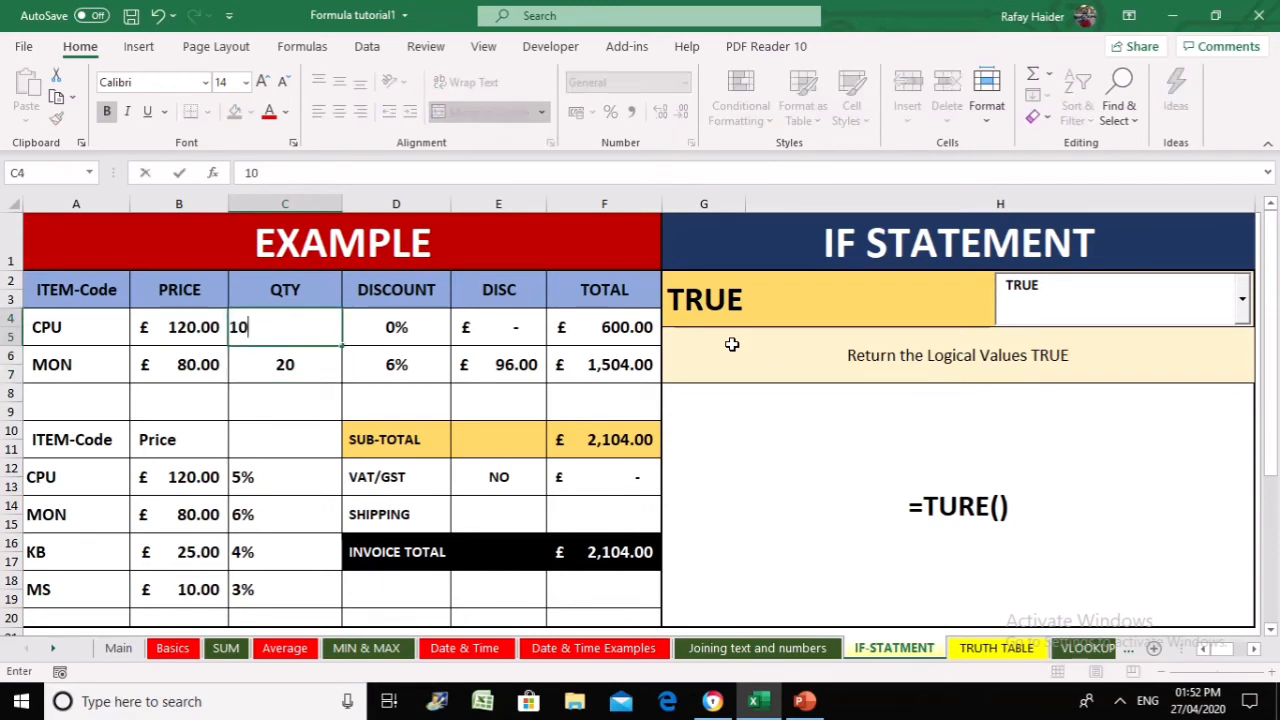
pyautogui.press('Return')
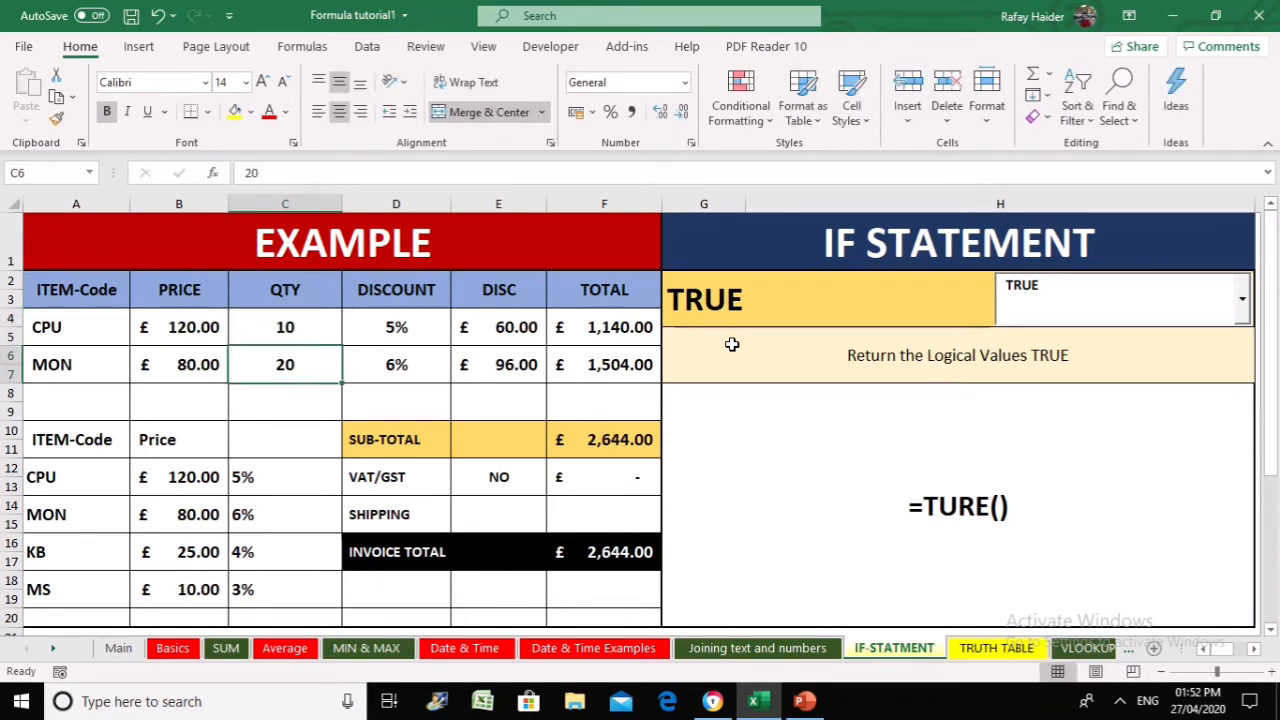
# Insert an opening AND( before the A4="MON" test in the CPU row's discount formula
pyautogui.press('Right')
pyautogui.press('Up')
pyautogui.press('F2')
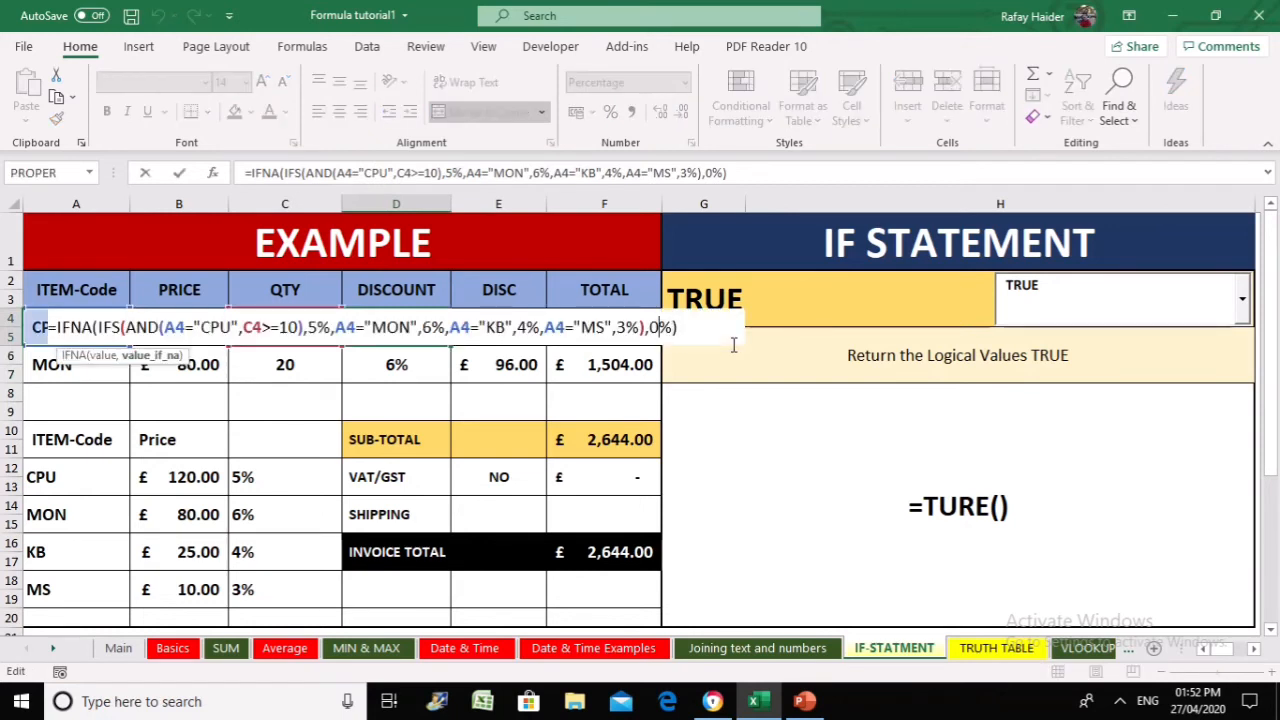
pyautogui.press('Left')
pyautogui.press('Left')
pyautogui.press('Left')
pyautogui.press('Left')
pyautogui.press('Left')
pyautogui.press('Left')
pyautogui.press('Left')
pyautogui.press('Left')
pyautogui.press('Left')
pyautogui.press('Left')
pyautogui.press('Left')
pyautogui.press('Left')
pyautogui.press('Left')
pyautogui.press('Left')
pyautogui.press('Left')
pyautogui.press('Left')
pyautogui.press('Left')
pyautogui.press('Left')
pyautogui.press('Left')
pyautogui.press('Left')
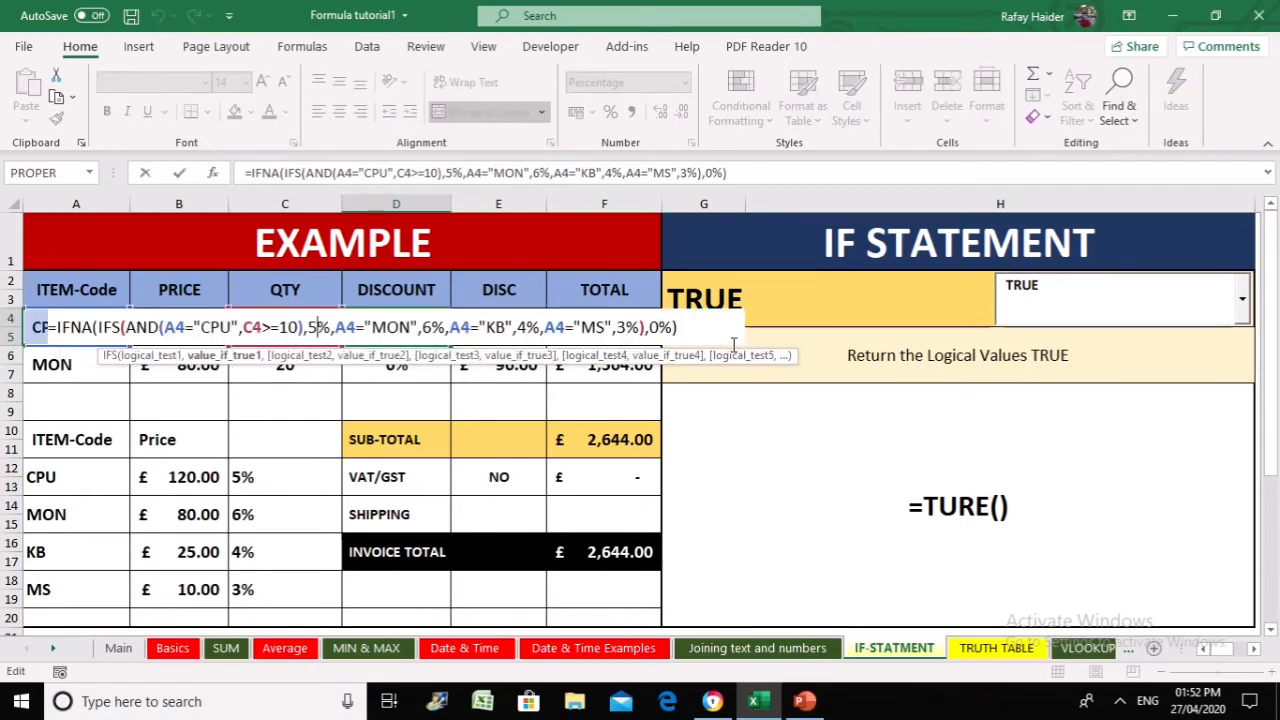
pyautogui.press('Right')
pyautogui.press('Right')
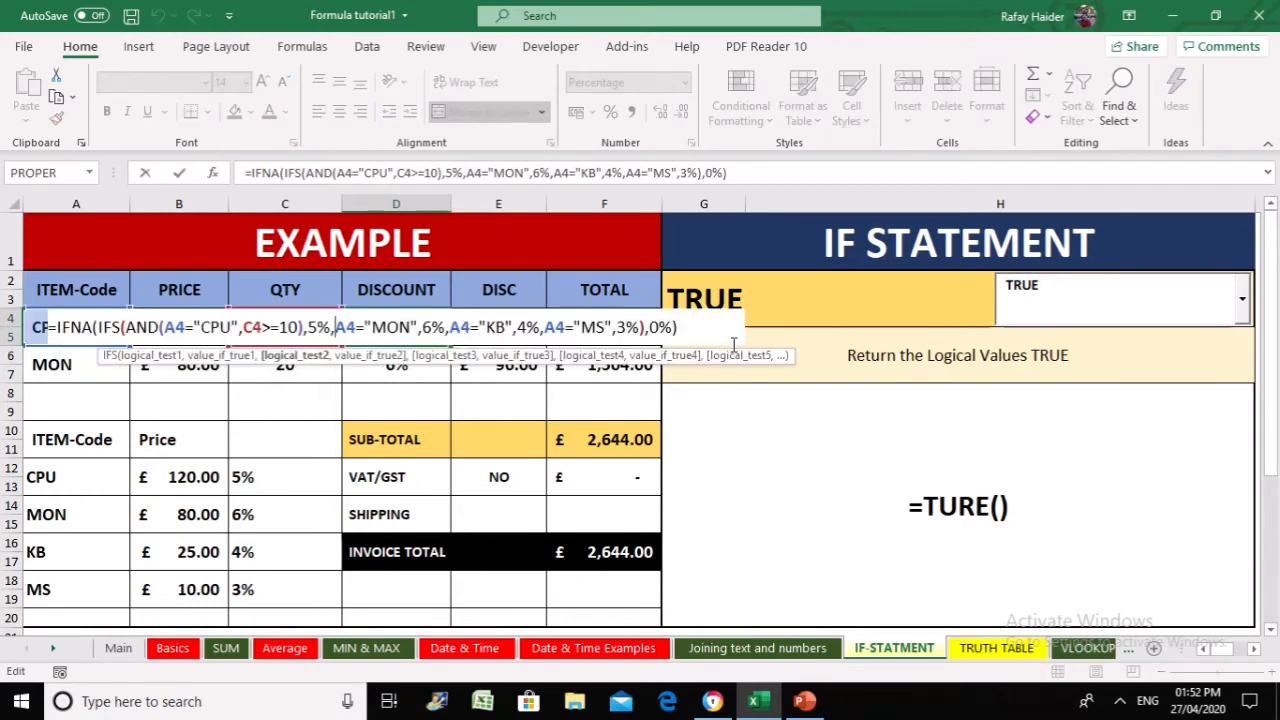
pyautogui.write('AND')
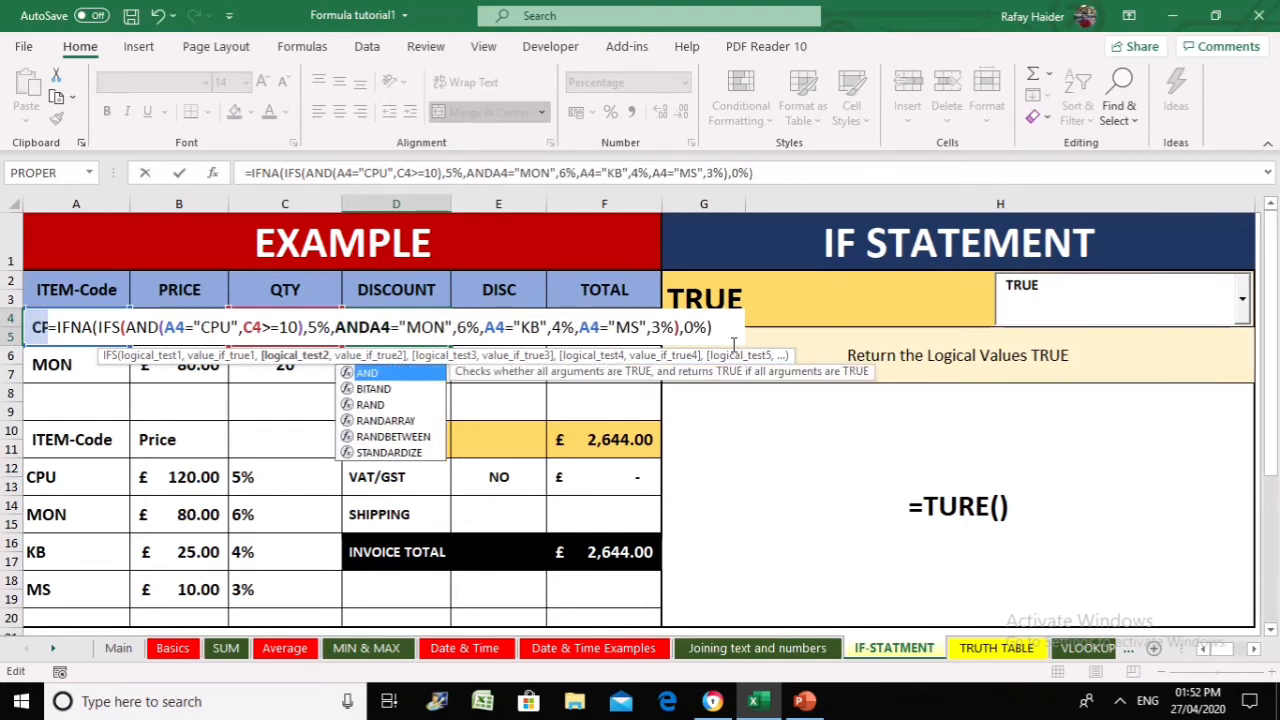
pyautogui.write('(')
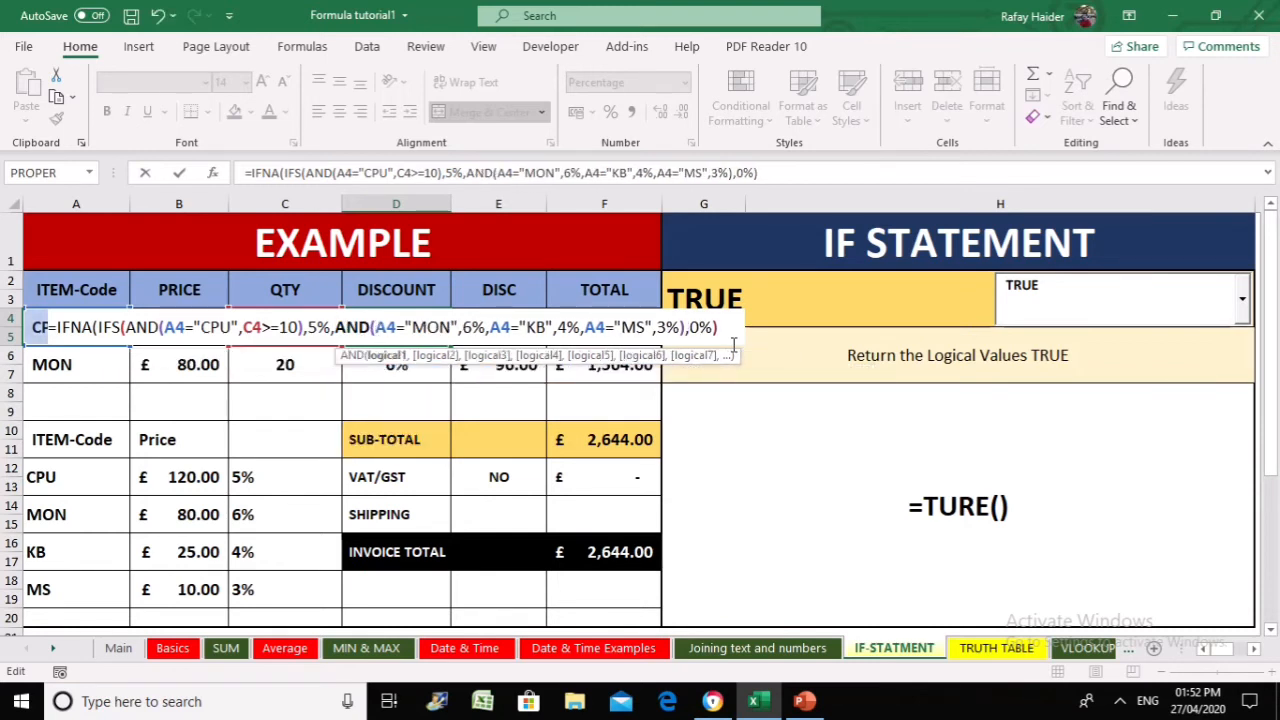
# Add C4>=5 as the second AND condition after A4="MON", close the AND function and confirm the formula
pyautogui.press('Right')
pyautogui.press('Right')
pyautogui.press('Right')
pyautogui.press('Right')
pyautogui.press('Right')
pyautogui.press('Right')
pyautogui.press('Right')
pyautogui.press('Right')
pyautogui.write(',')
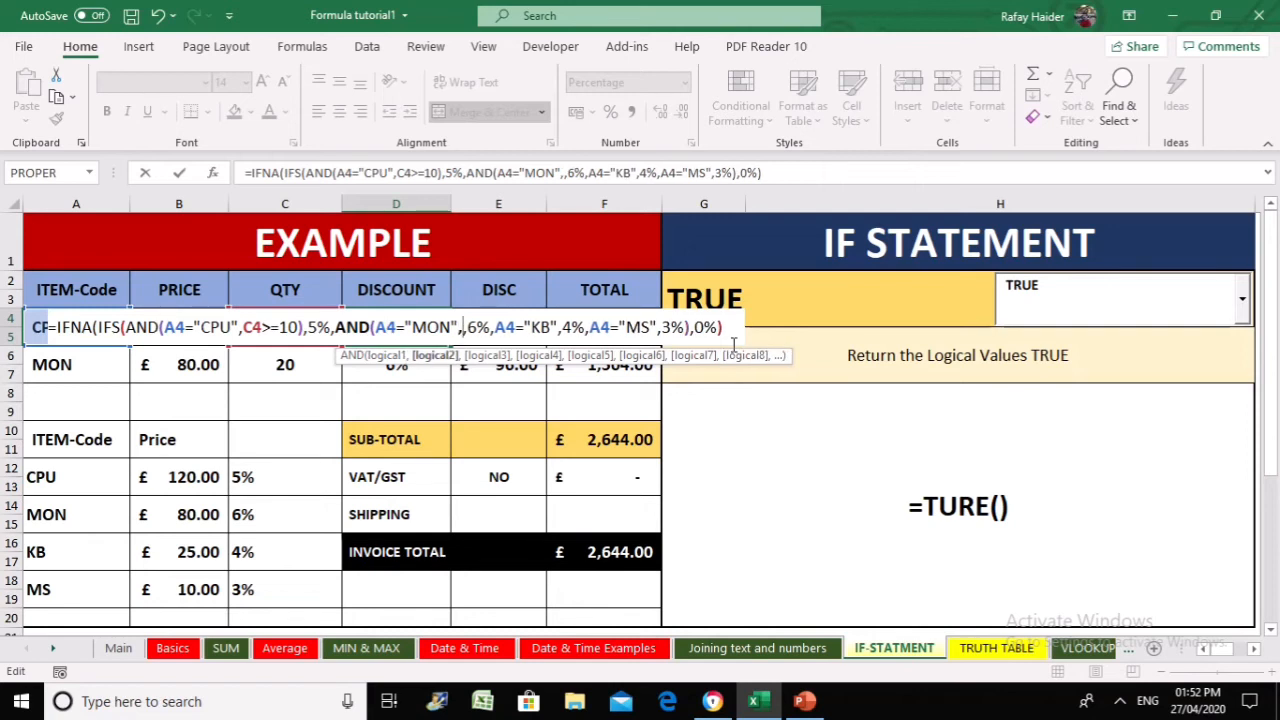
pyautogui.write('5')
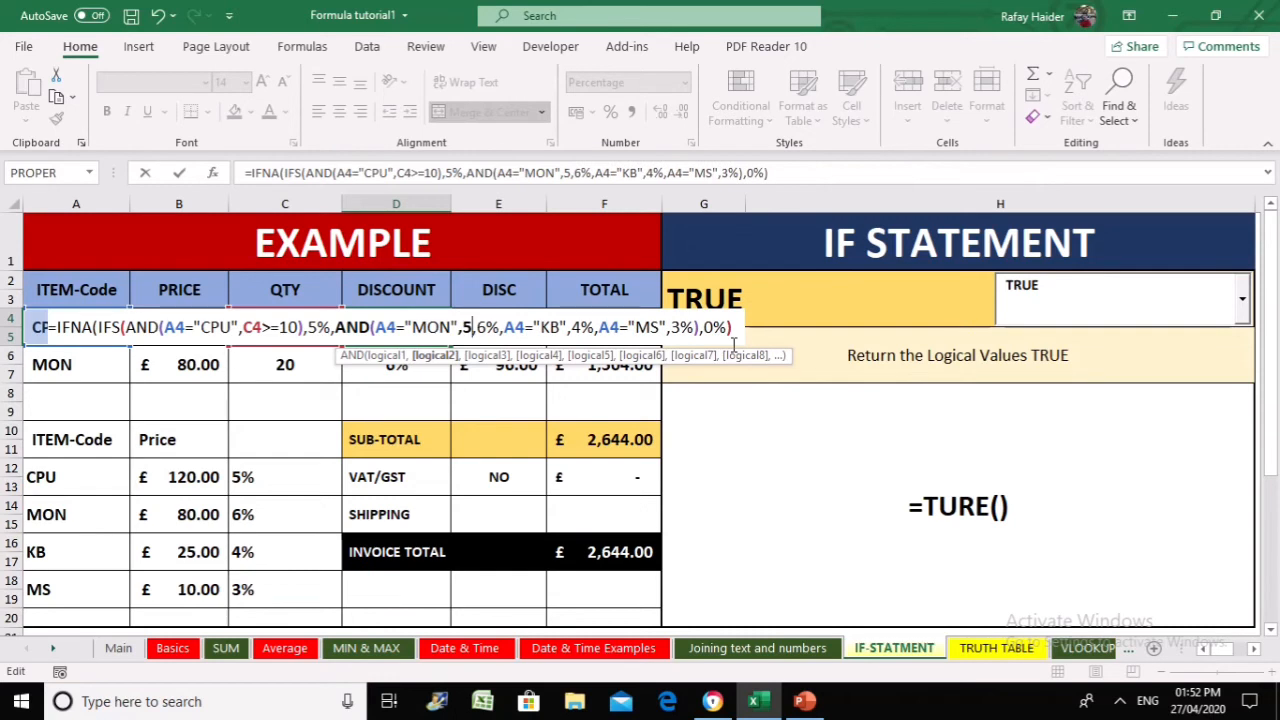
pyautogui.press('BackSpace')
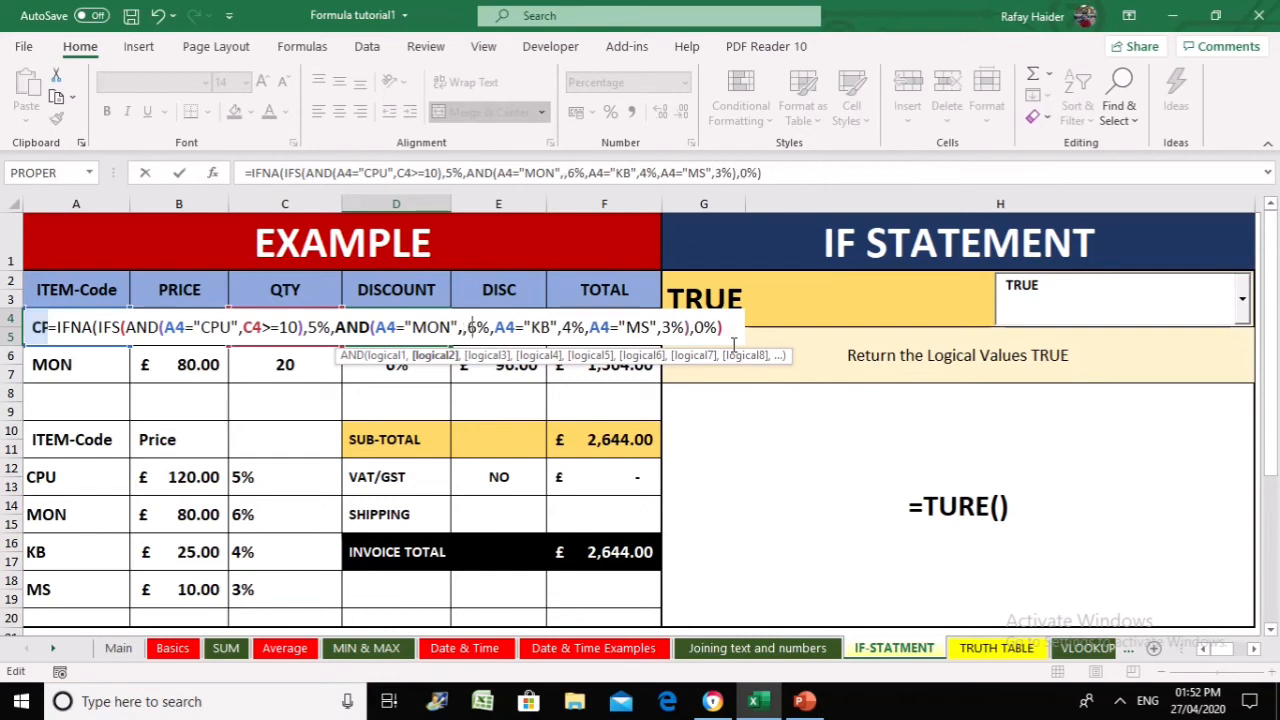
pyautogui.write('C4')
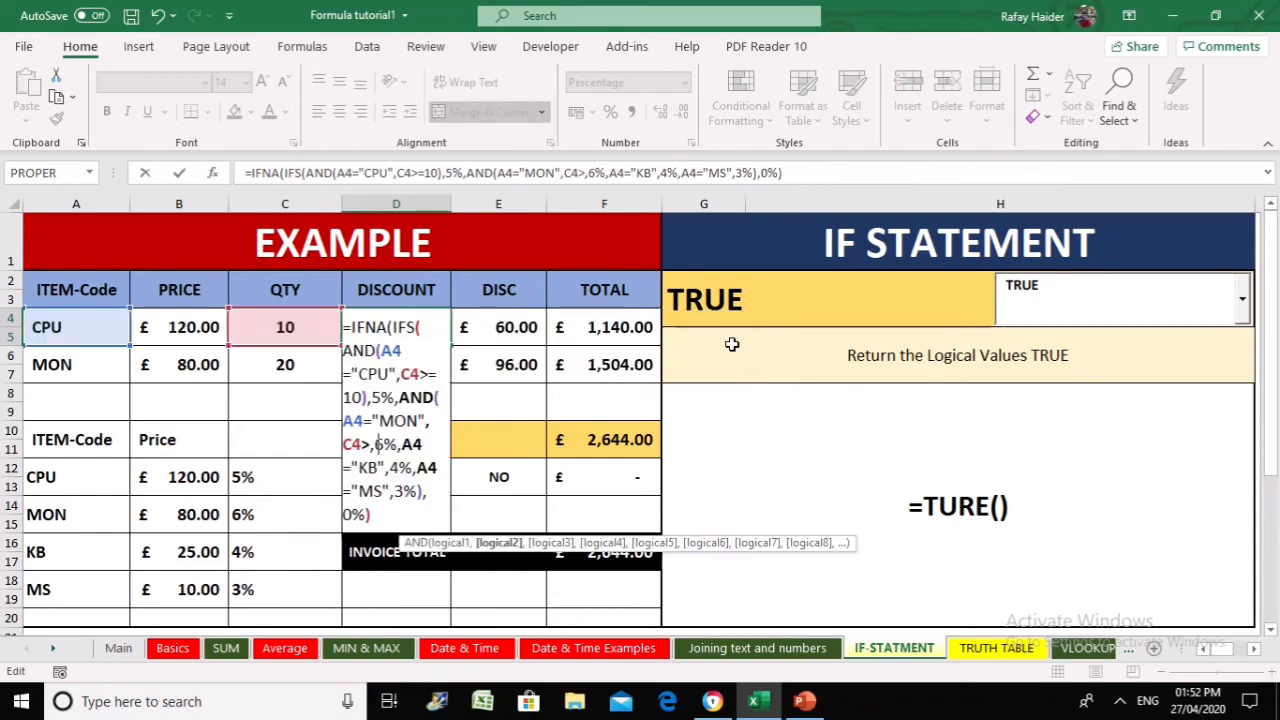
pyautogui.write('>=5')
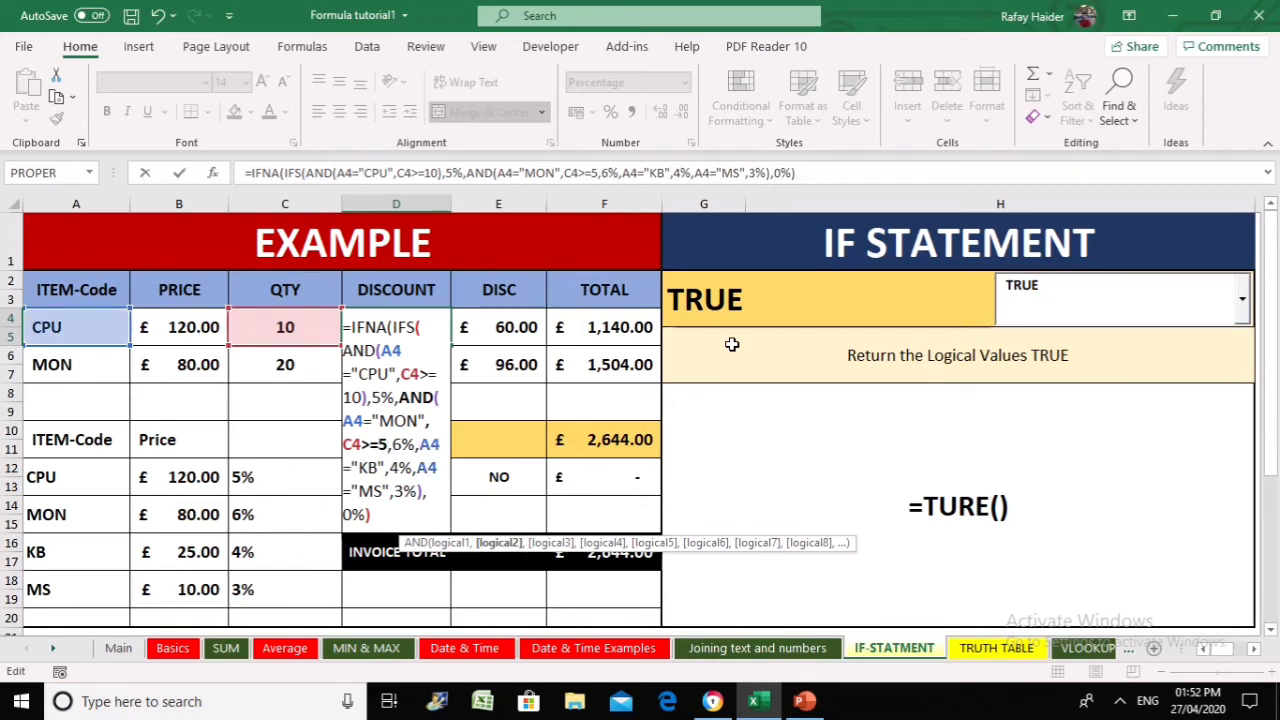
pyautogui.write(')')
pyautogui.press('Return')
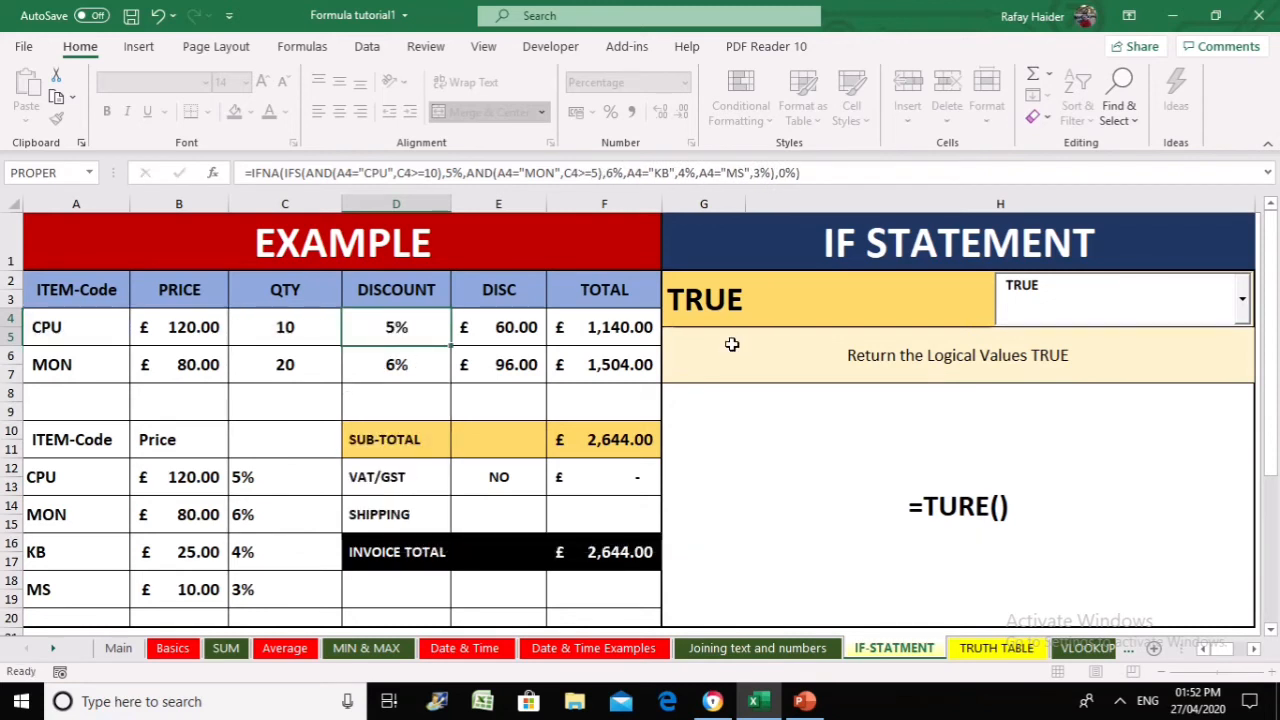
# Set the MON row's quantity to 4
pyautogui.press('Up')
pyautogui.press('Left')
pyautogui.press('Down')
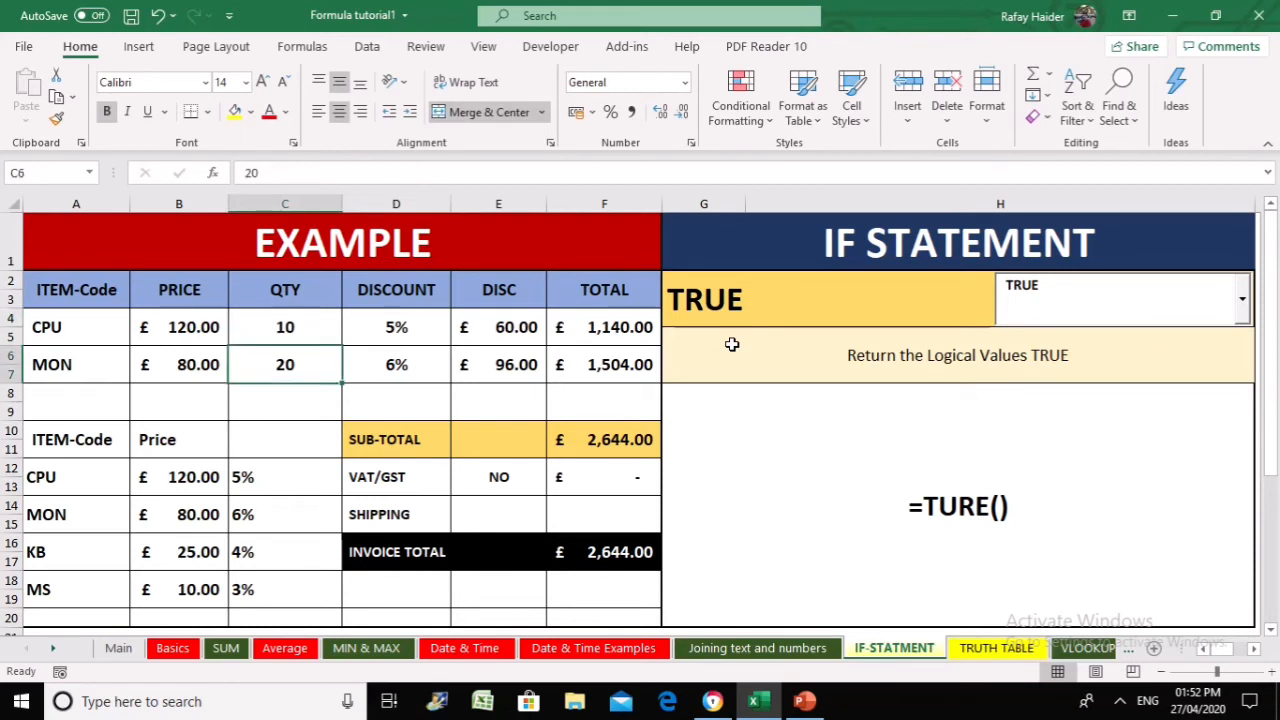
pyautogui.write('4')
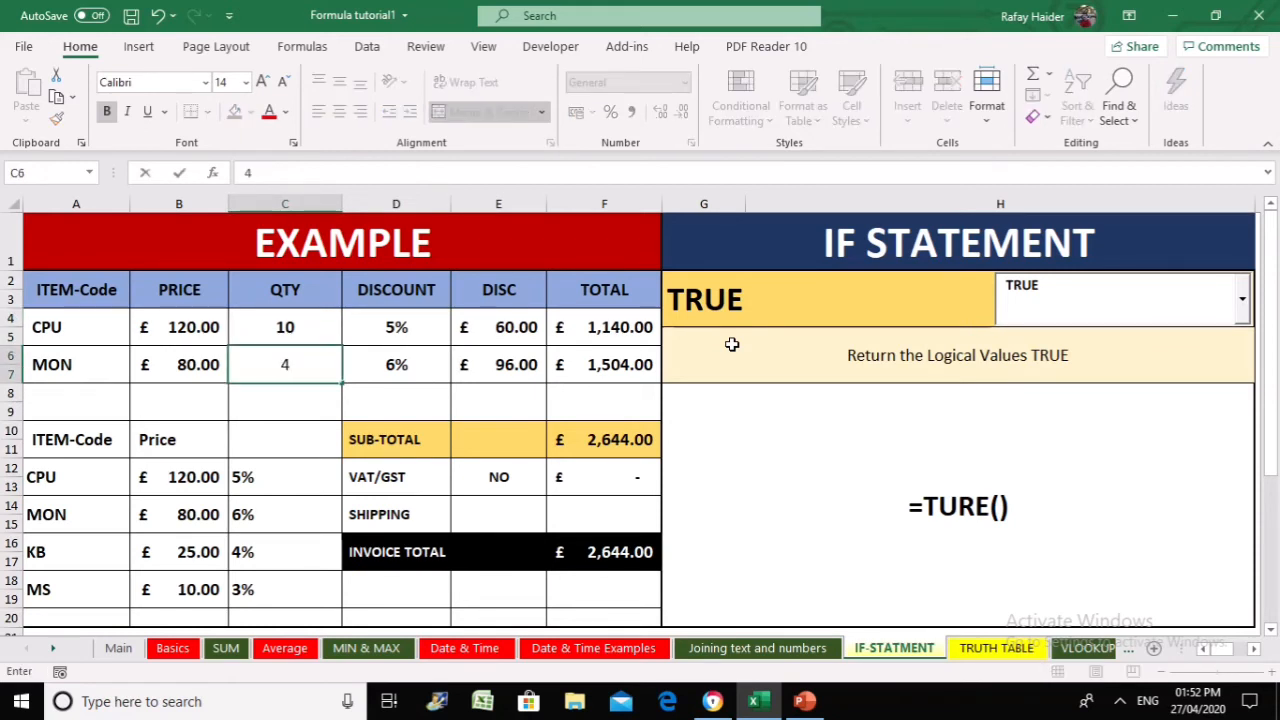
pyautogui.press('Return')
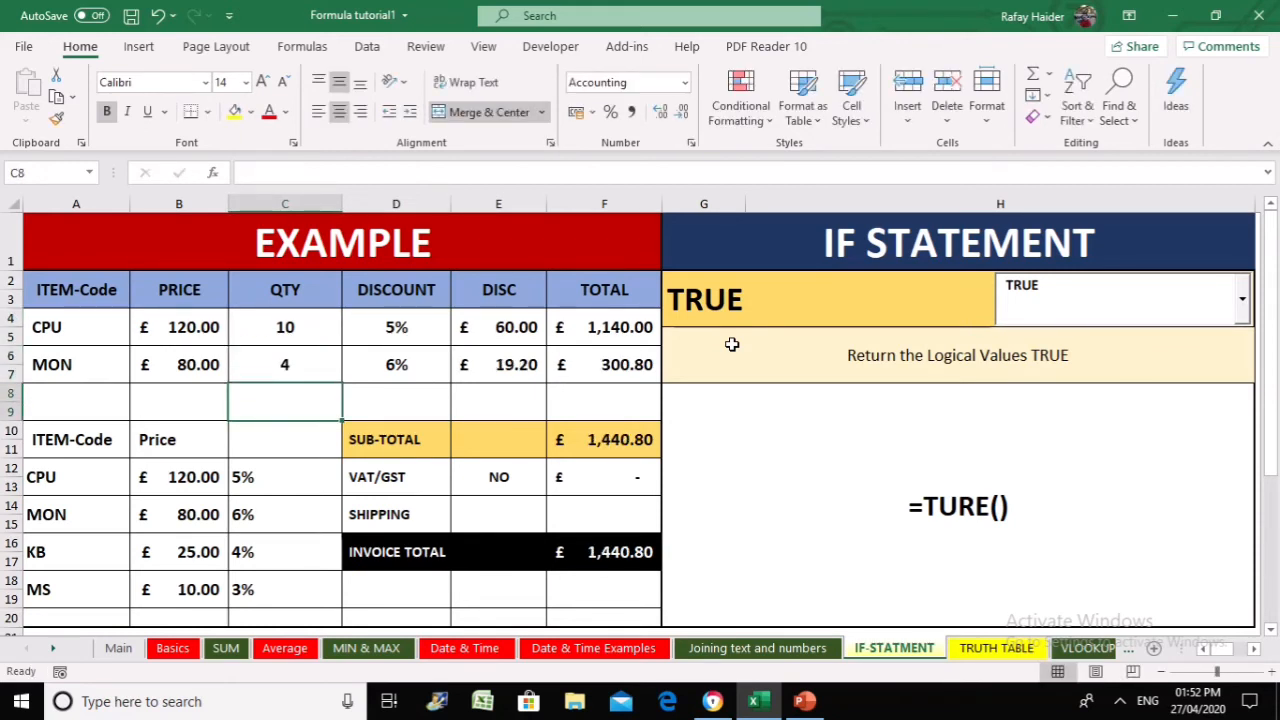
# Copy the CPU row's discount formula in D4 to the MON row's discount cell
pyautogui.press('Up')
pyautogui.press('Up')
pyautogui.press('Right')
pyautogui.hotkey('ctrl', 'c')
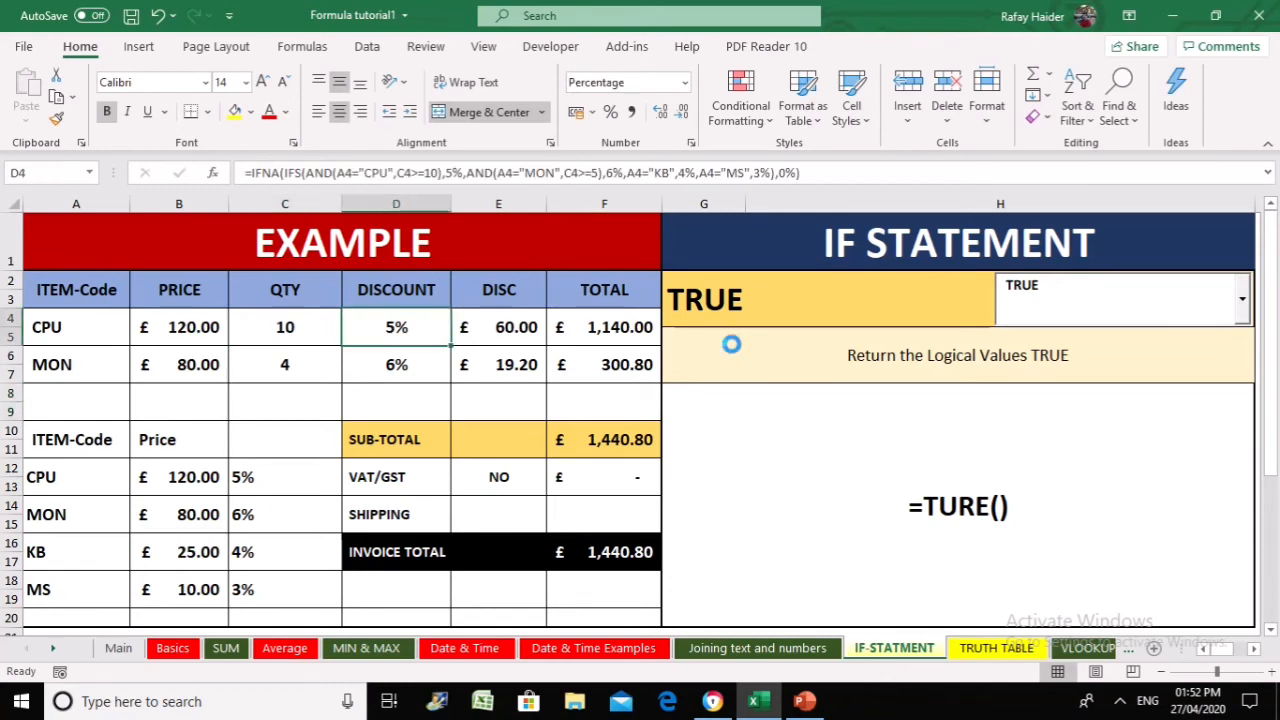
pyautogui.press('Down')
pyautogui.press('Return')
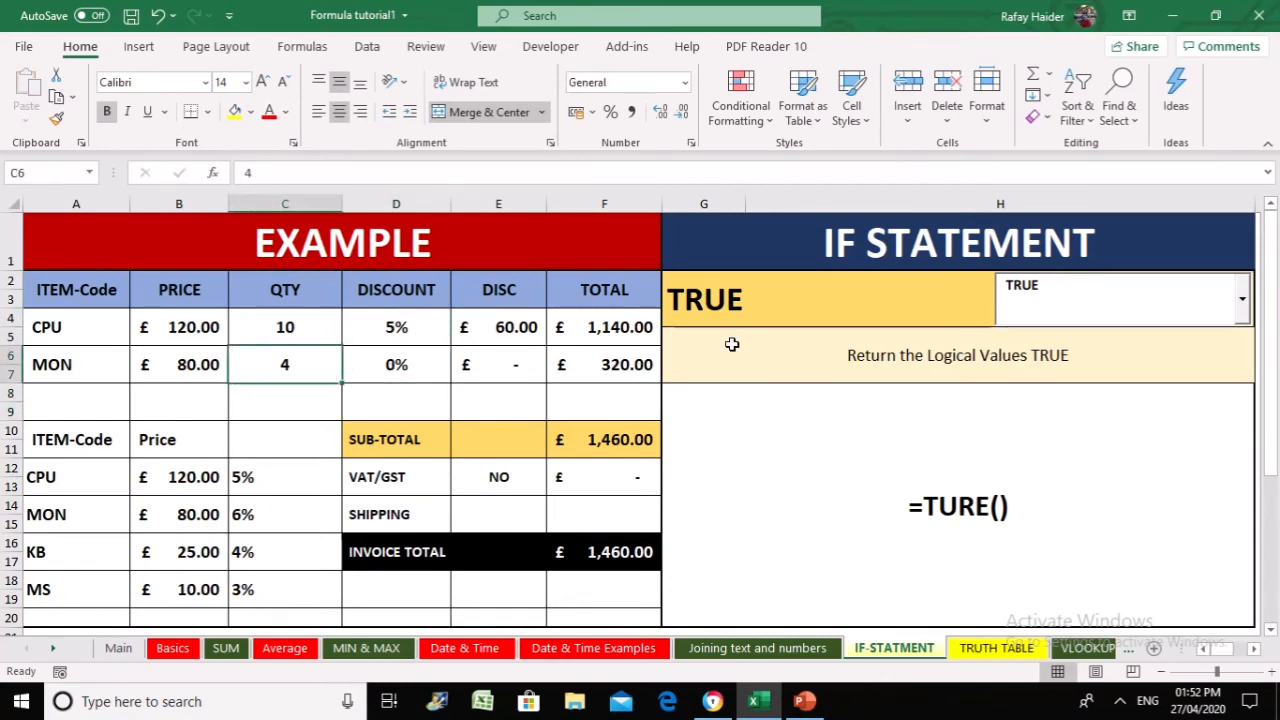
# Set the MON row's quantity to 6 and select that row's discount cell to check its formula
pyautogui.press('Left')
pyautogui.write('6')
pyautogui.press('Return')
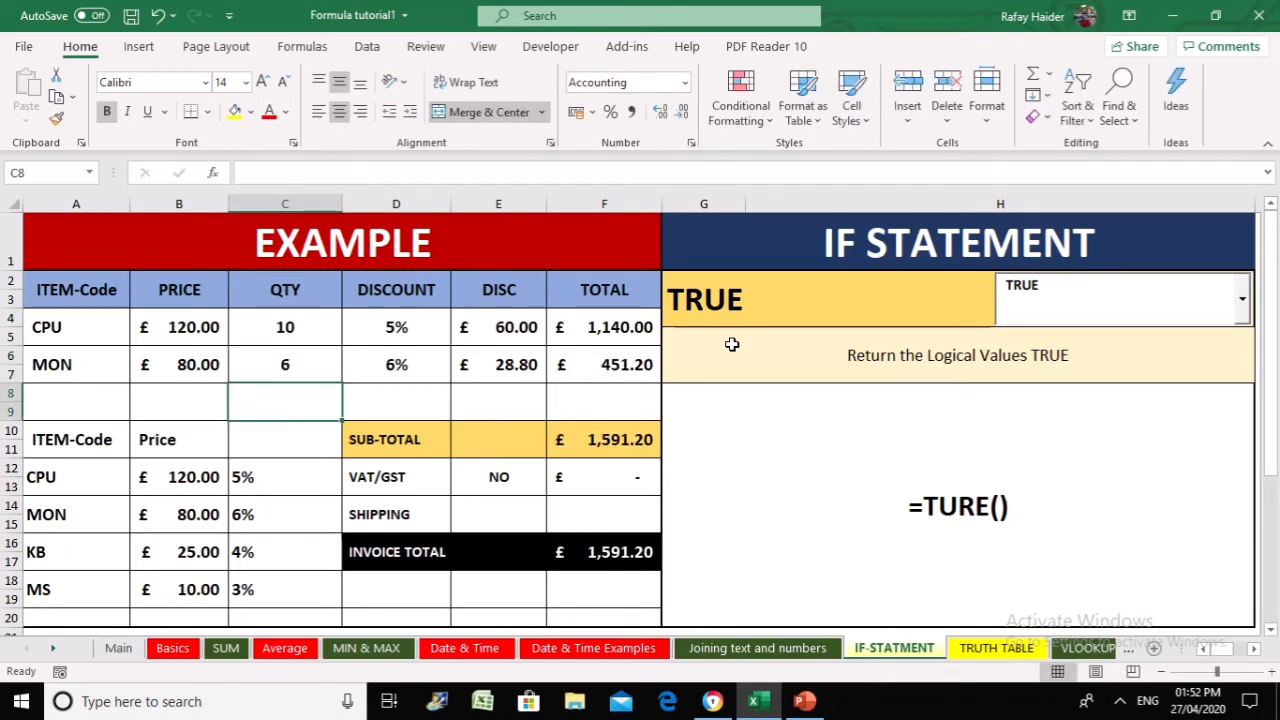
pyautogui.press('Up')
pyautogui.press('Right')
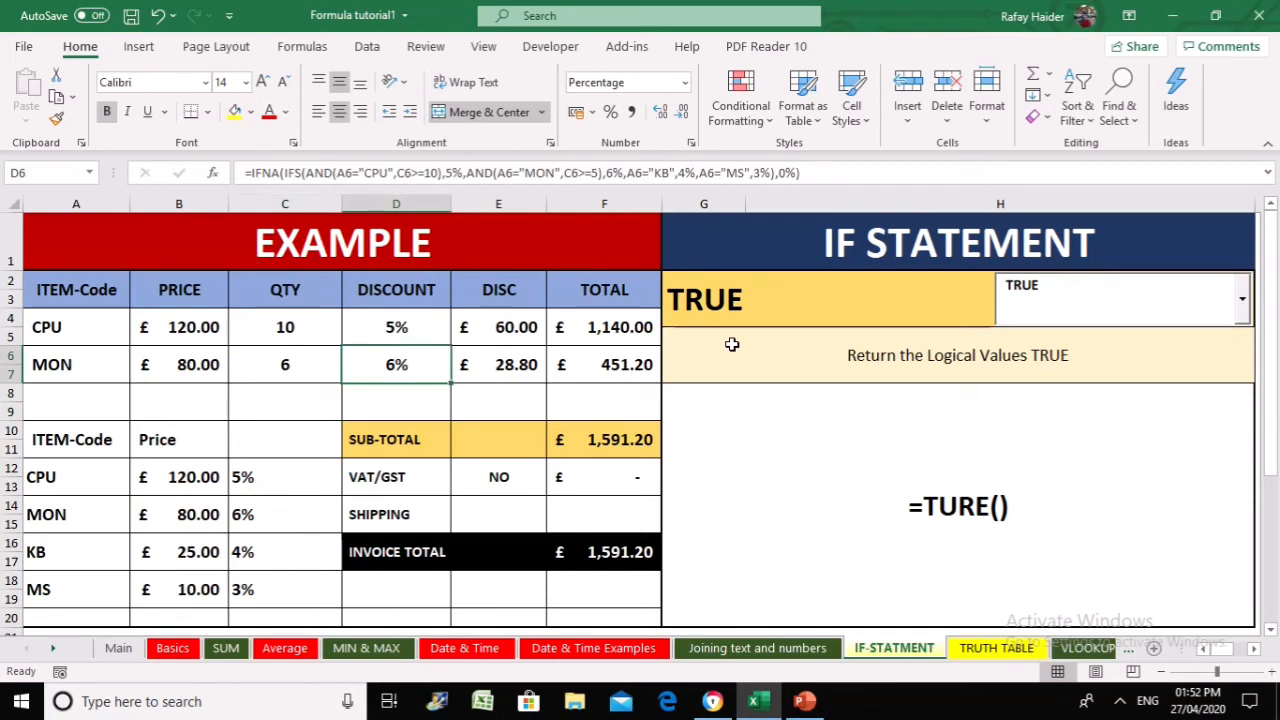
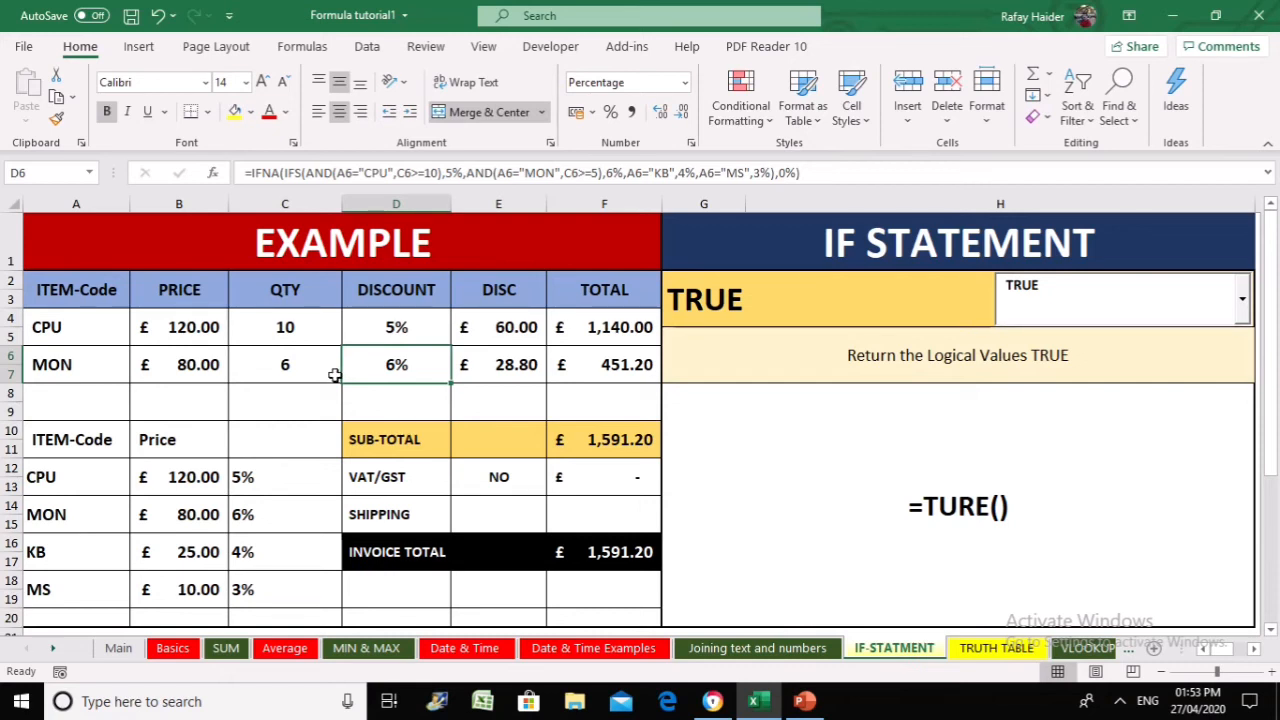
pyautogui.click(495, 514)
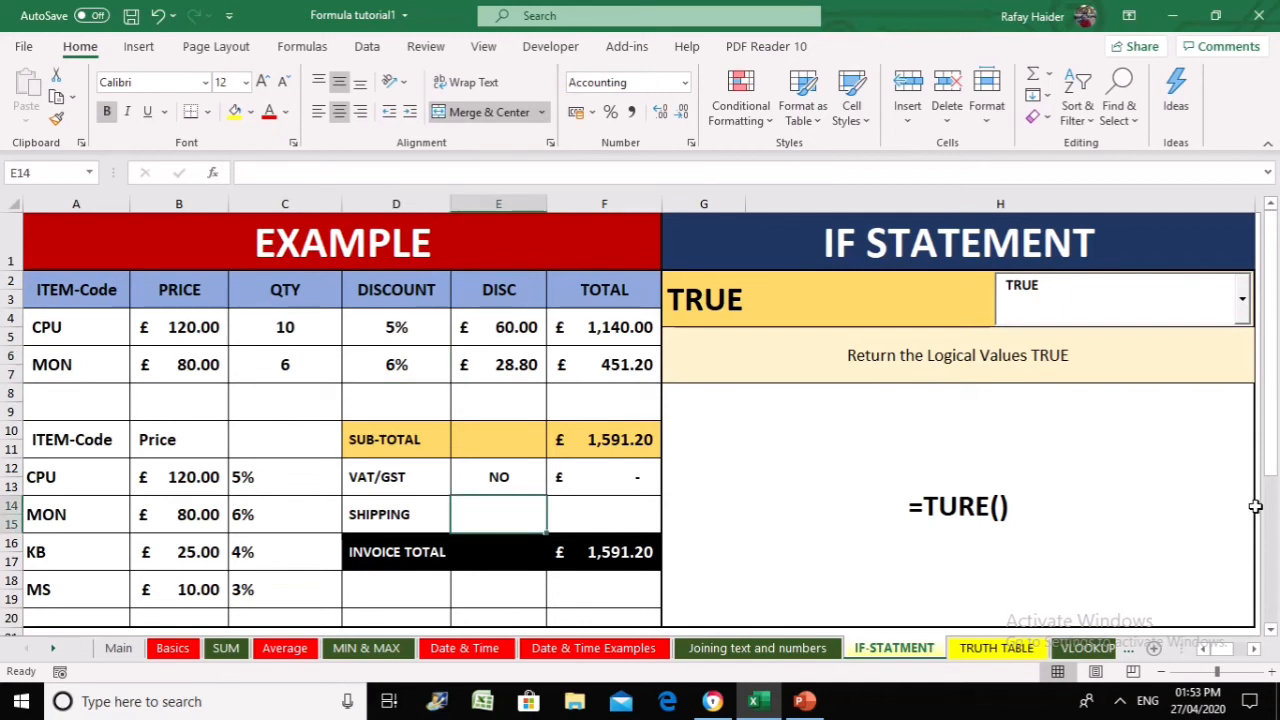
pyautogui.write('=')
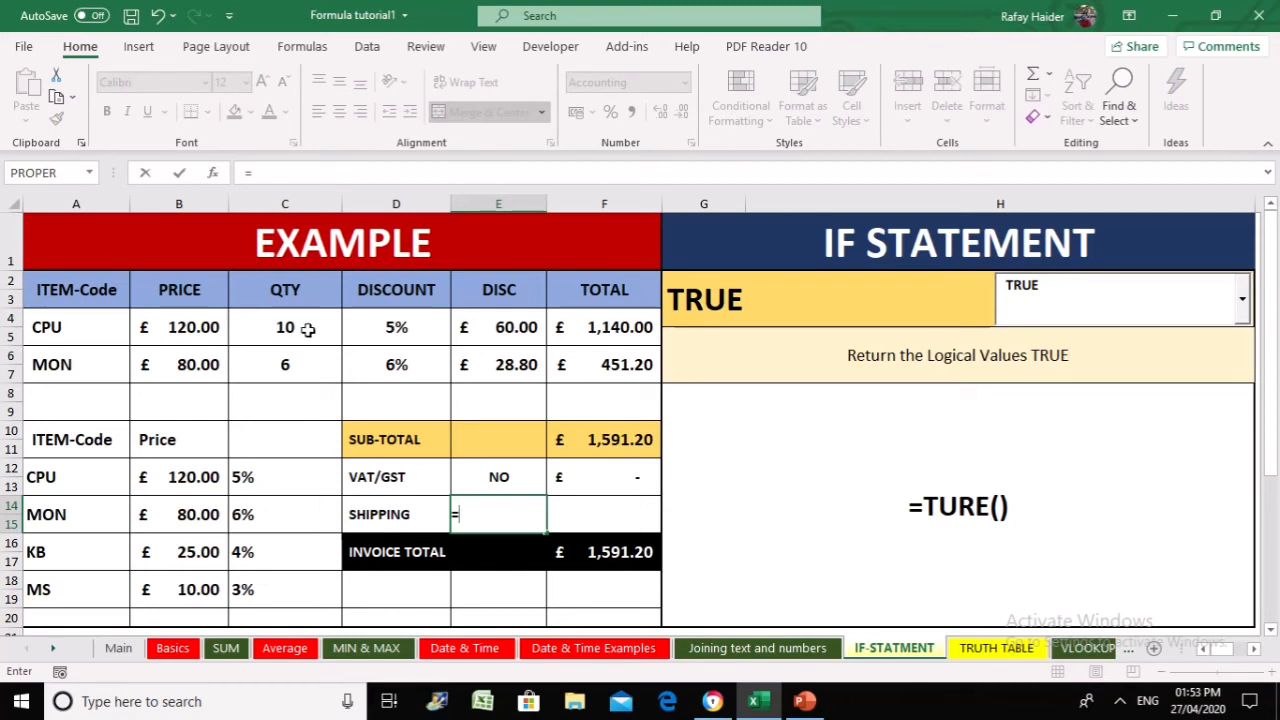
pyautogui.write('IF(')
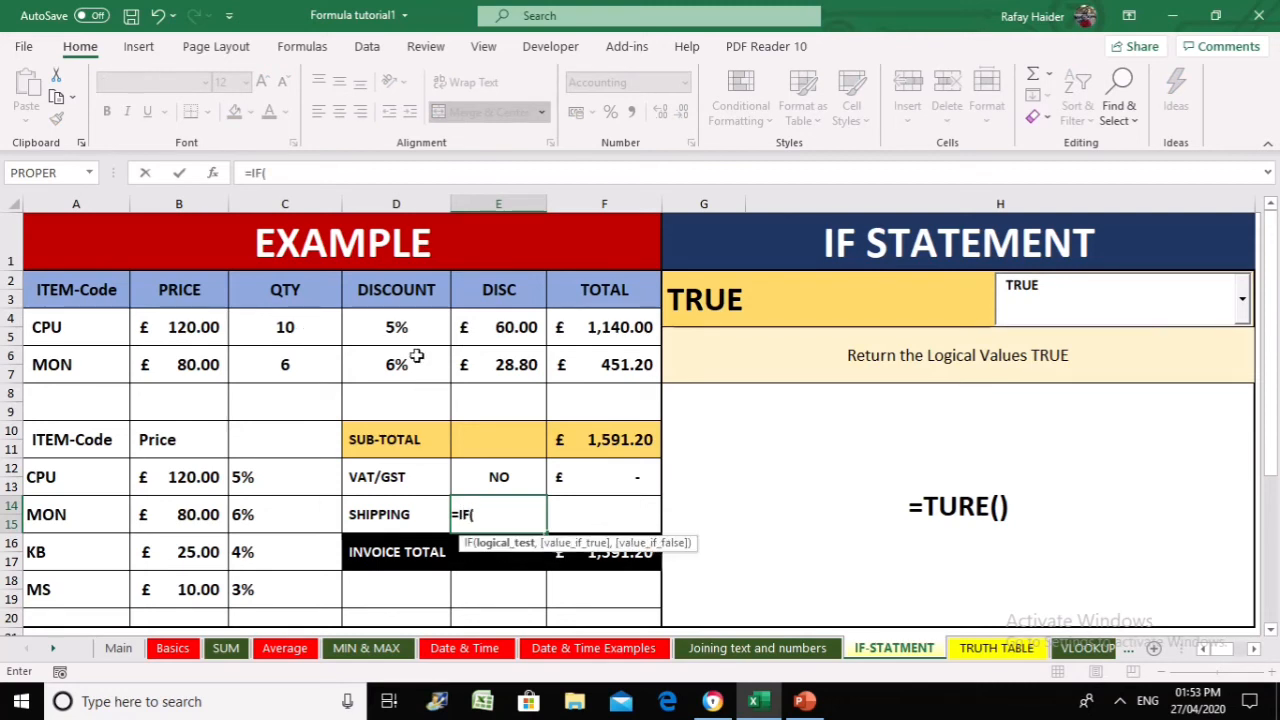
pyautogui.click(92, 316)
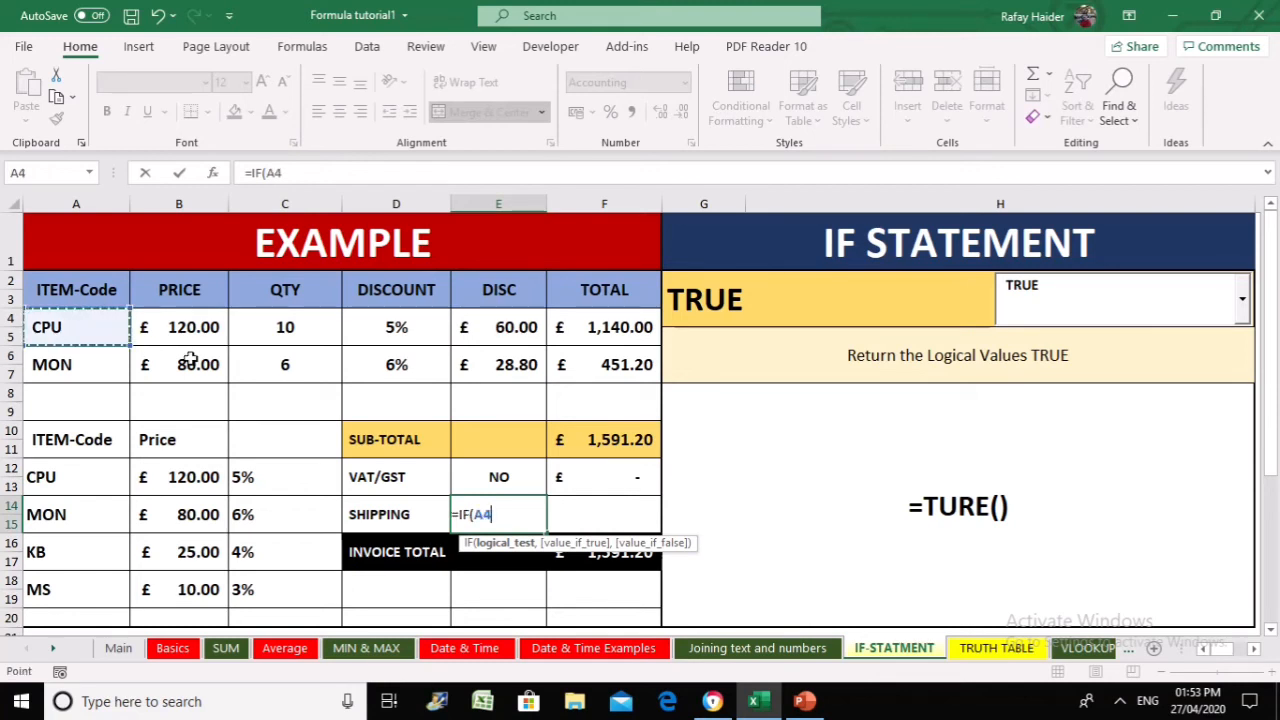
pyautogui.write('CP')
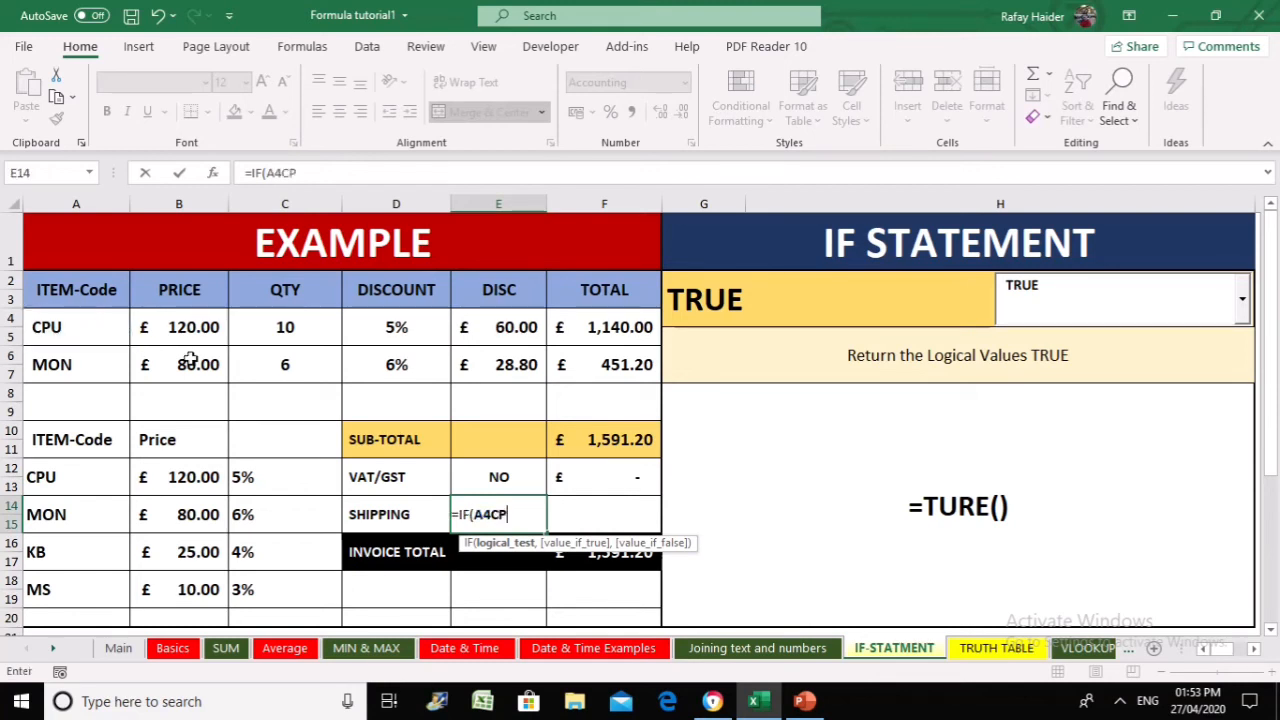
pyautogui.press('BackSpace')
pyautogui.press('BackSpace')
pyautogui.write('=CPUE')
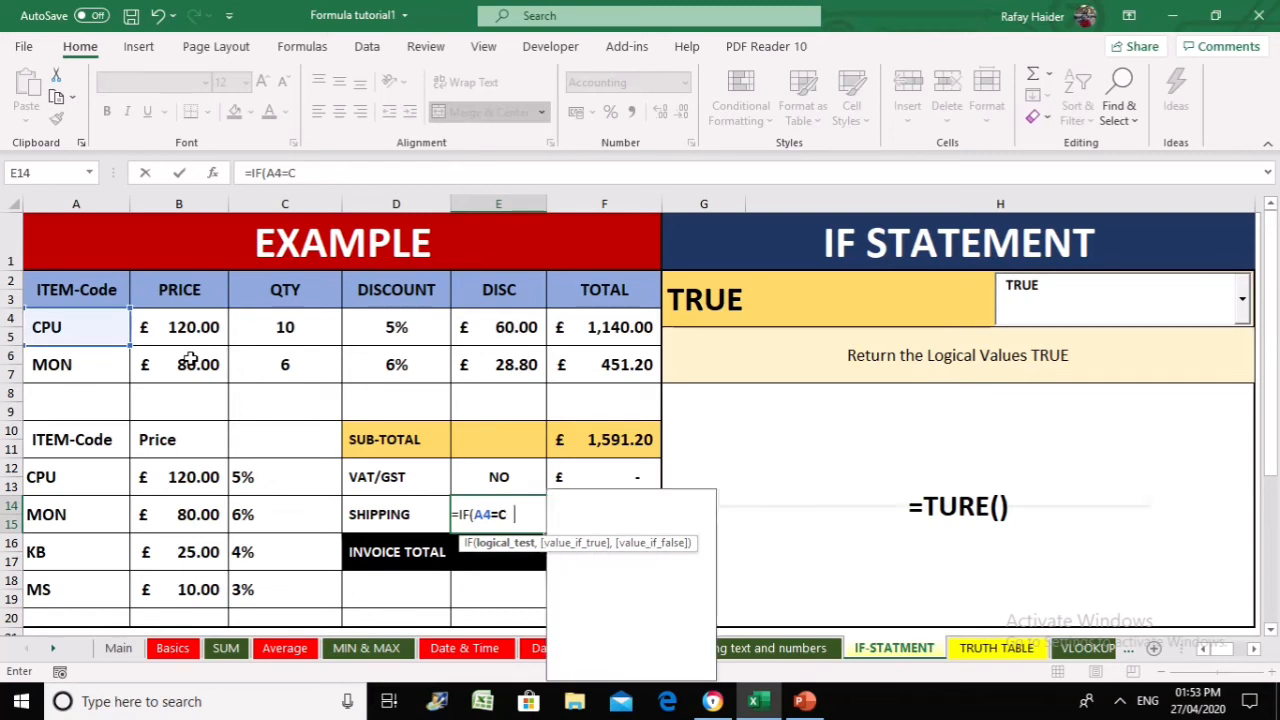
pyautogui.press('BackSpace')
pyautogui.press('BackSpace')
pyautogui.press('BackSpace')
pyautogui.press('BackSpace')
pyautogui.write('"')
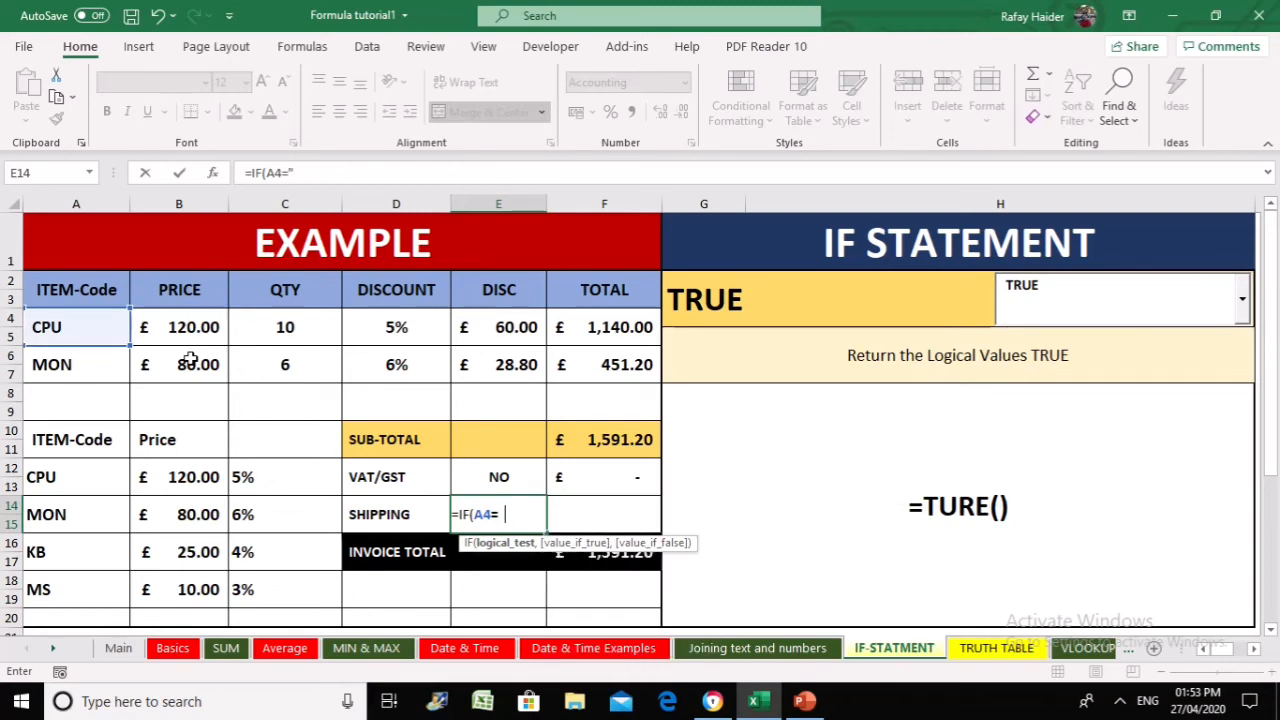
pyautogui.write('CPUE')
pyautogui.write('"')
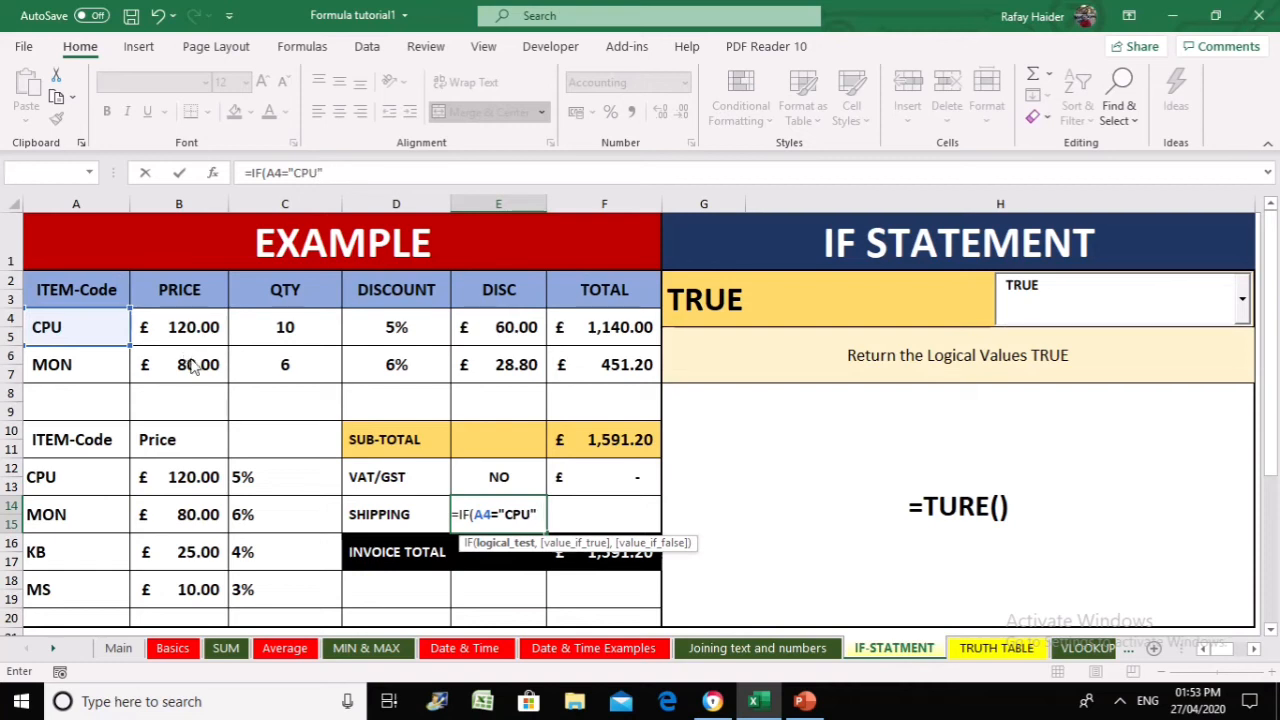
pyautogui.press('Return')
pyautogui.press('Escape')
pyautogui.press('Escape')
pyautogui.press('Return')
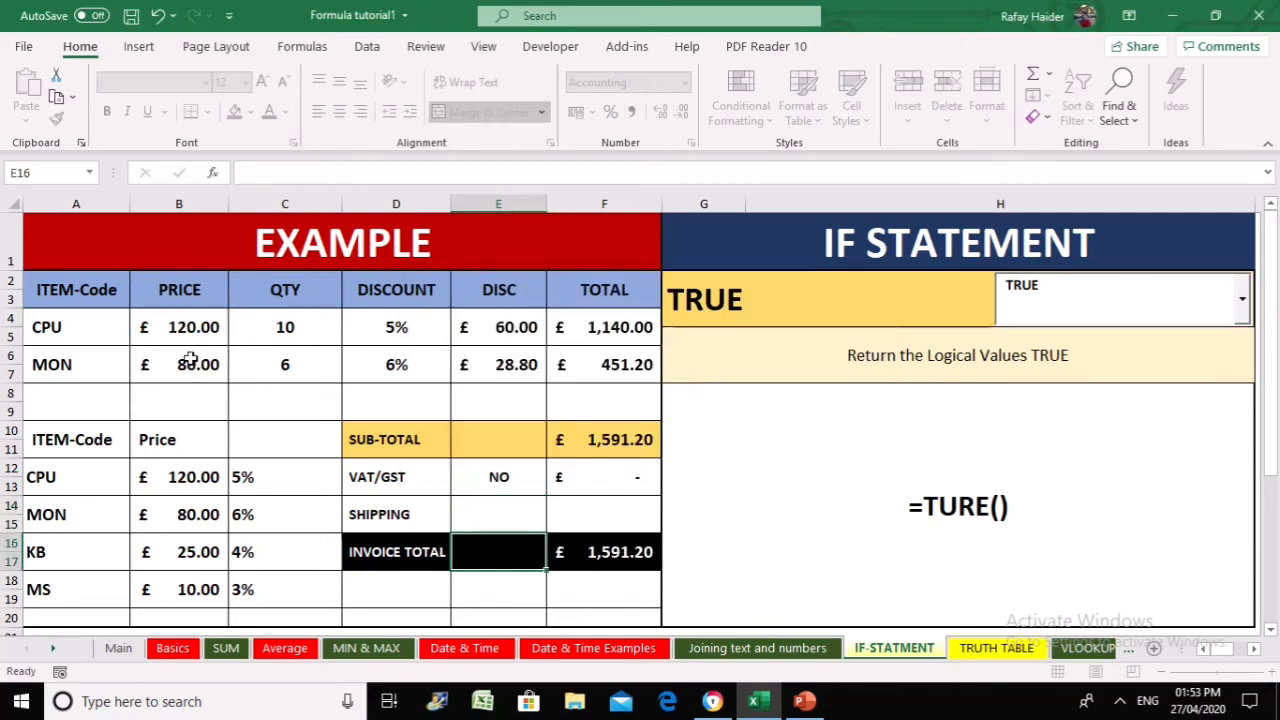
# Begin the shipping formula in E14 with =IF(AND( and A4="CPU" as the first condition
pyautogui.press('Up')
pyautogui.write('=')
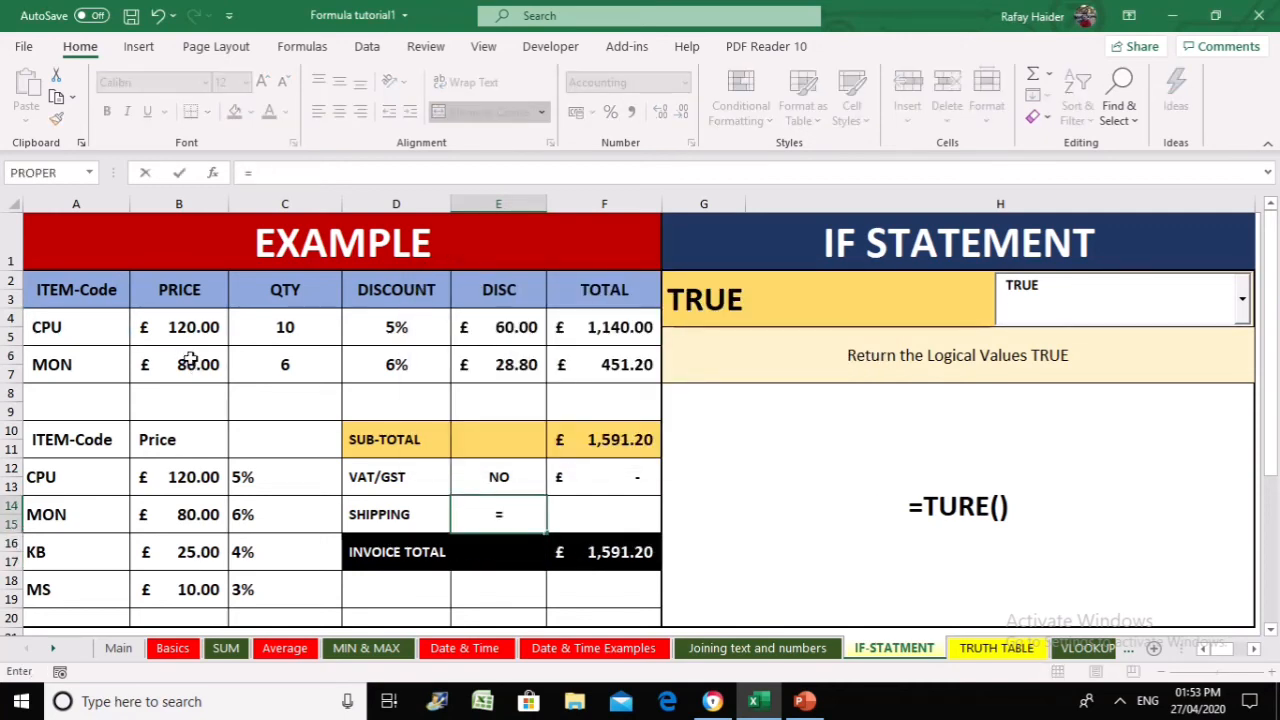
pyautogui.write('IF(')
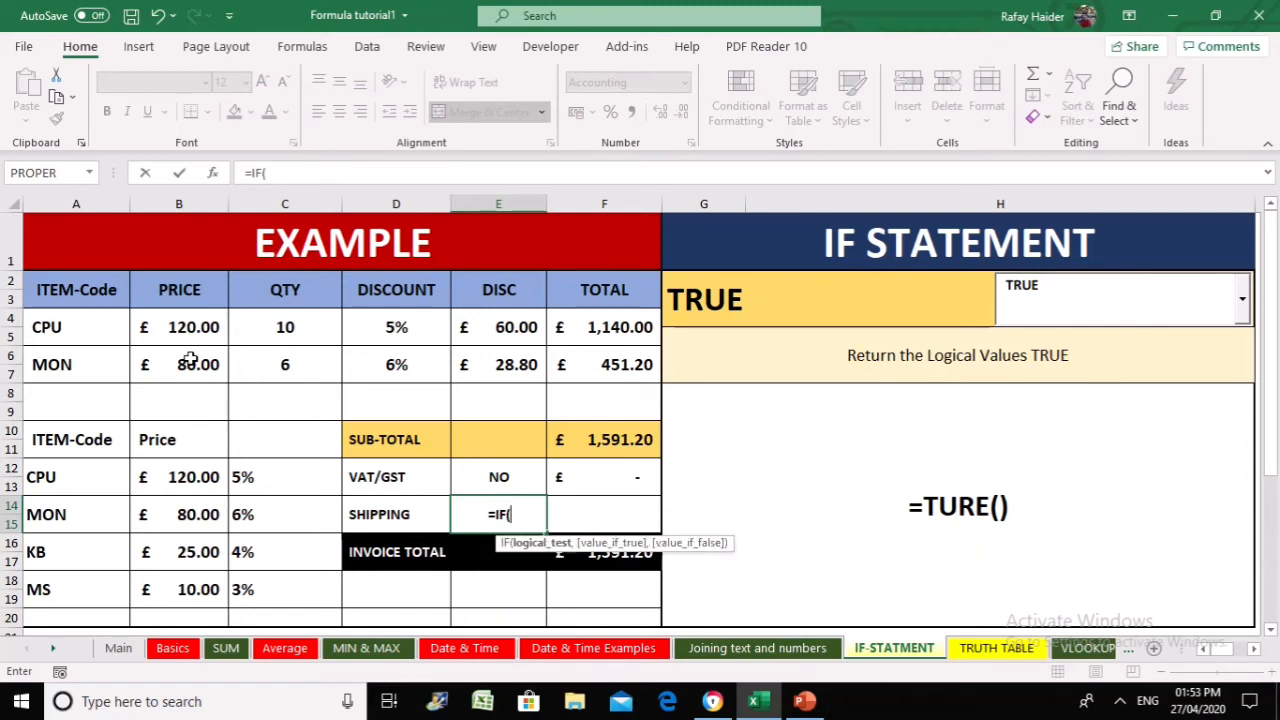
pyautogui.write('AND(')
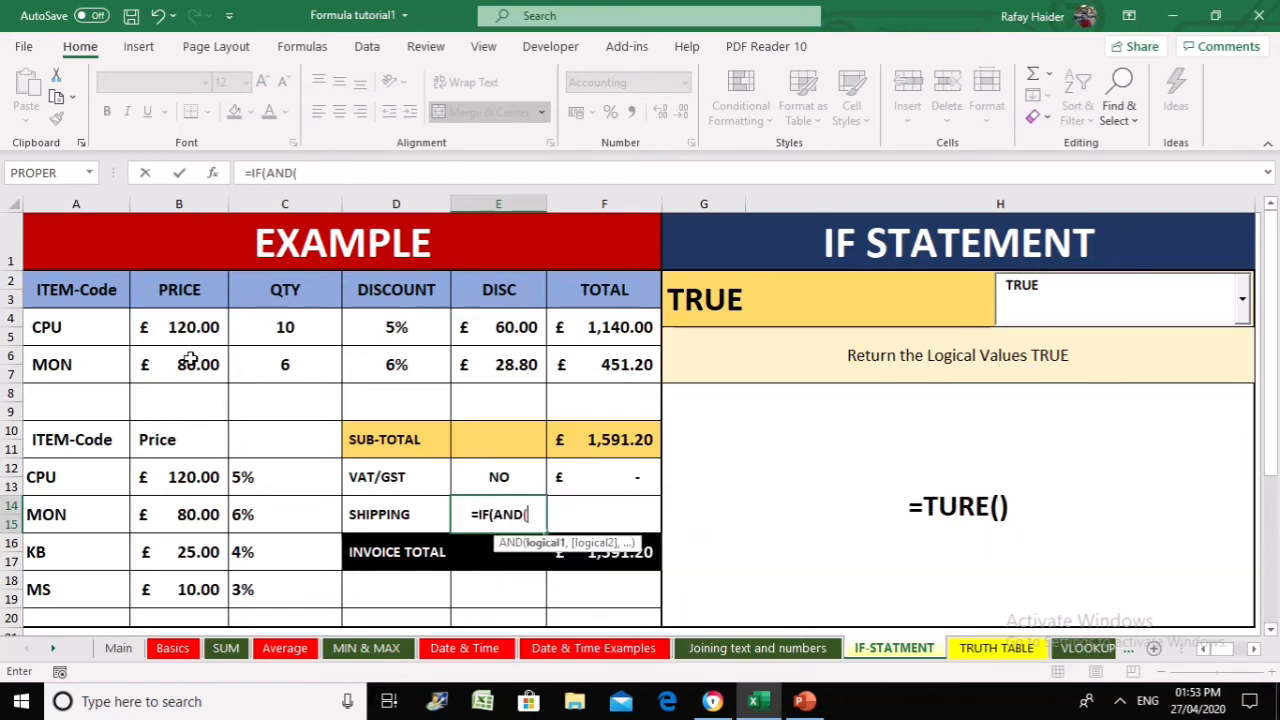
pyautogui.click(62, 327)
pyautogui.write('=')
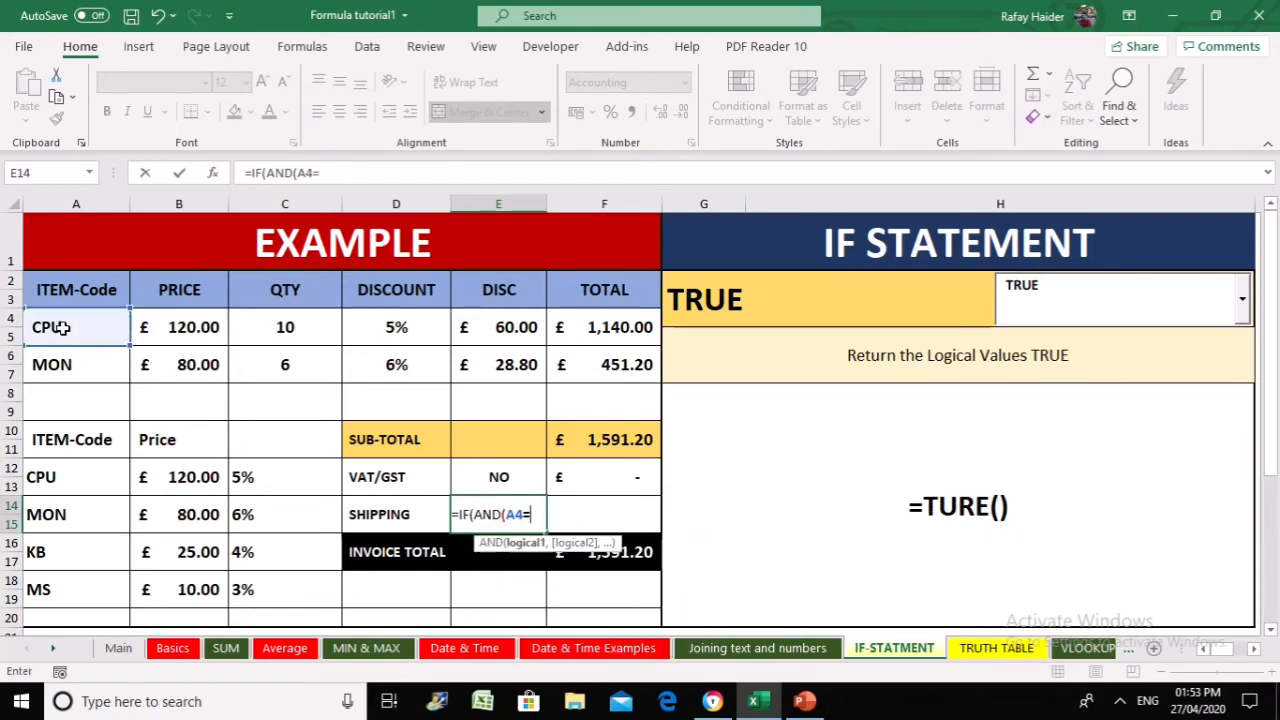
pyautogui.write('"CPU')
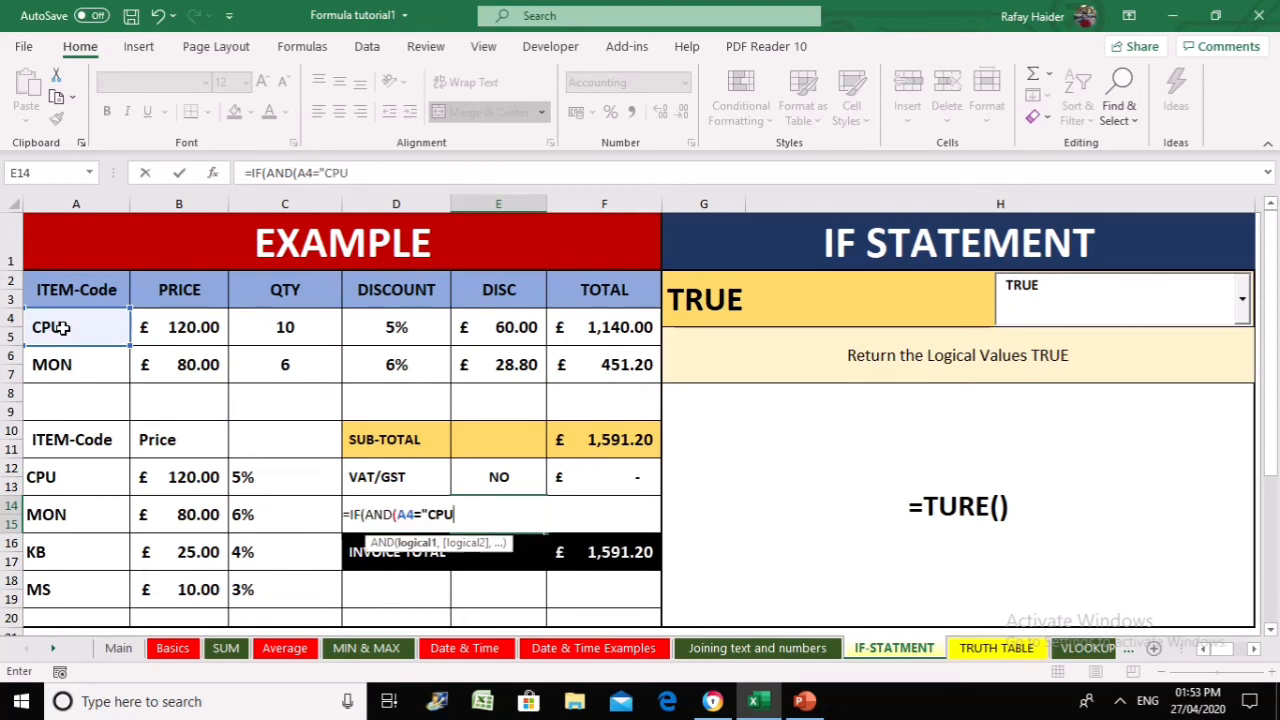
pyautogui.write('",')
# Add C4>5 as the second condition, close AND, give YES as the true value and confirm the shipping formula
pyautogui.click(270, 322)
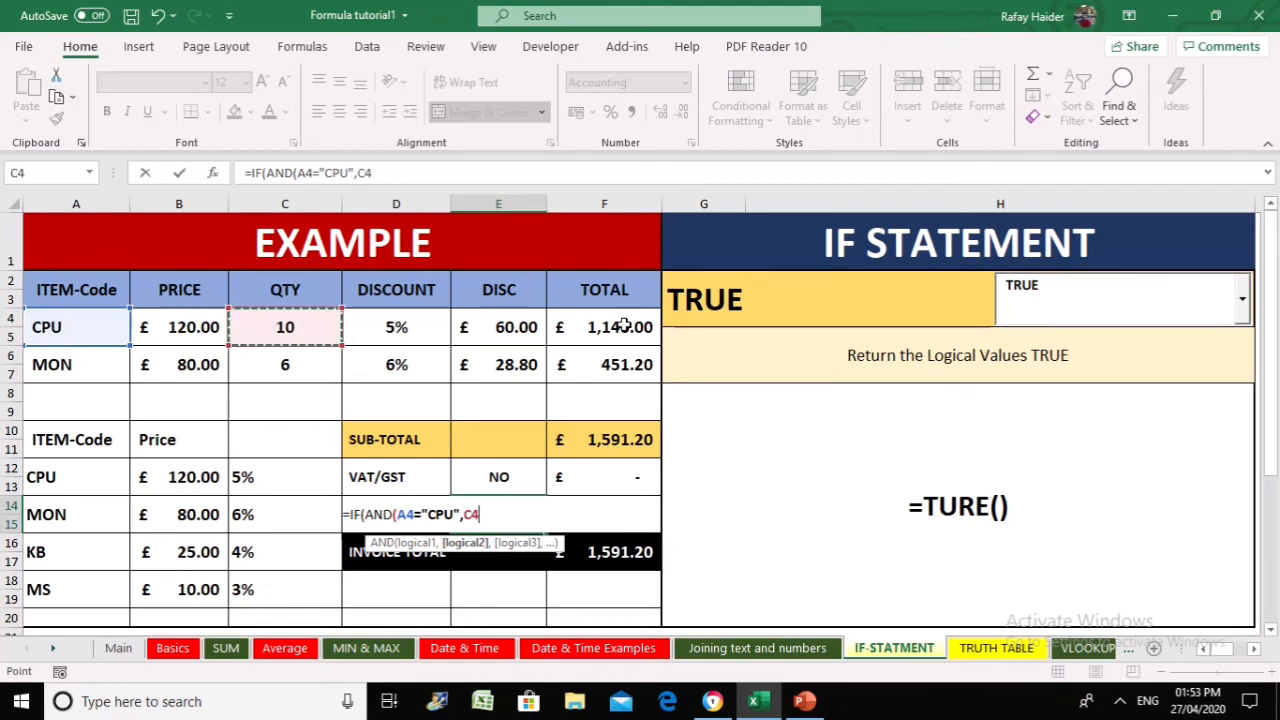
pyautogui.write('>5')
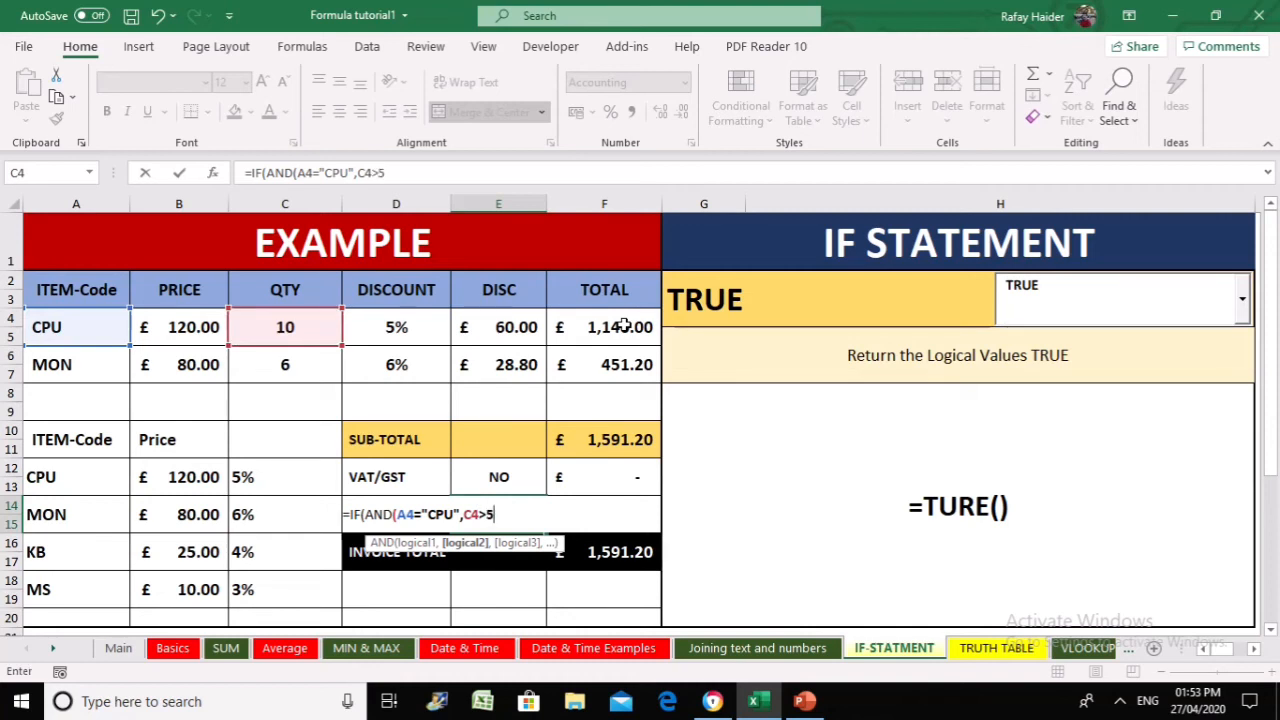
pyautogui.write('),')
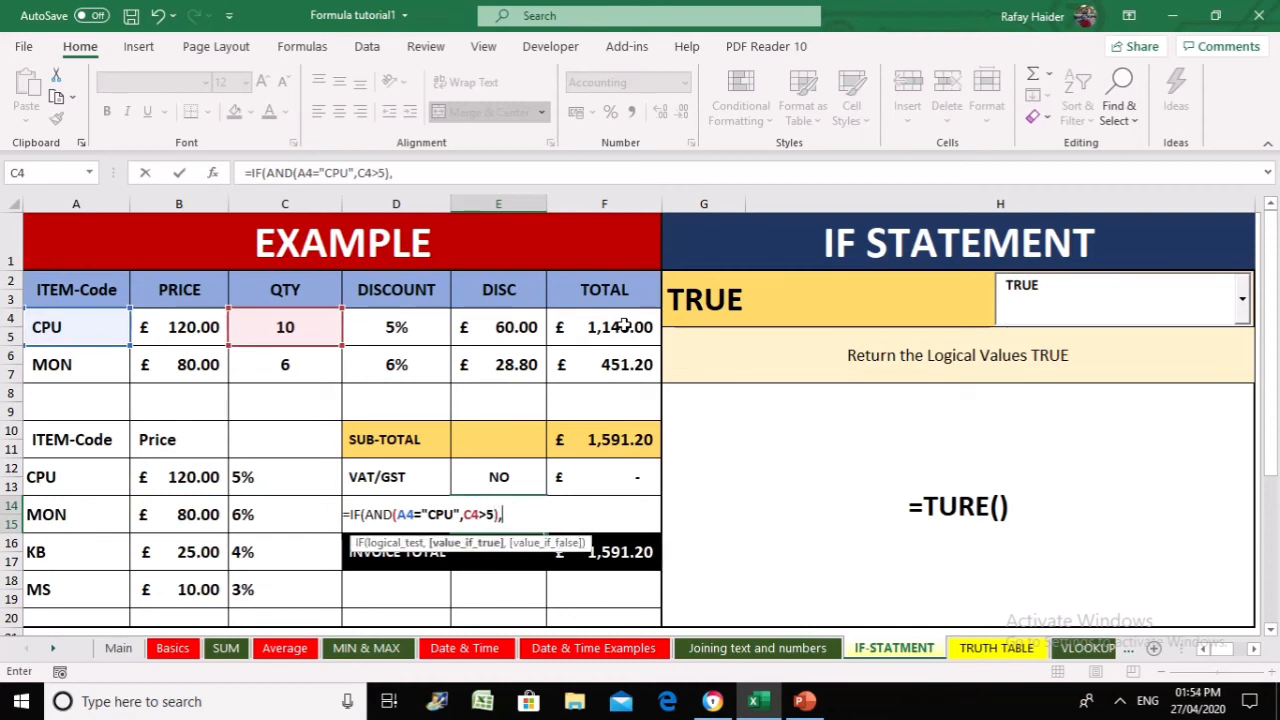
pyautogui.write('YES)')
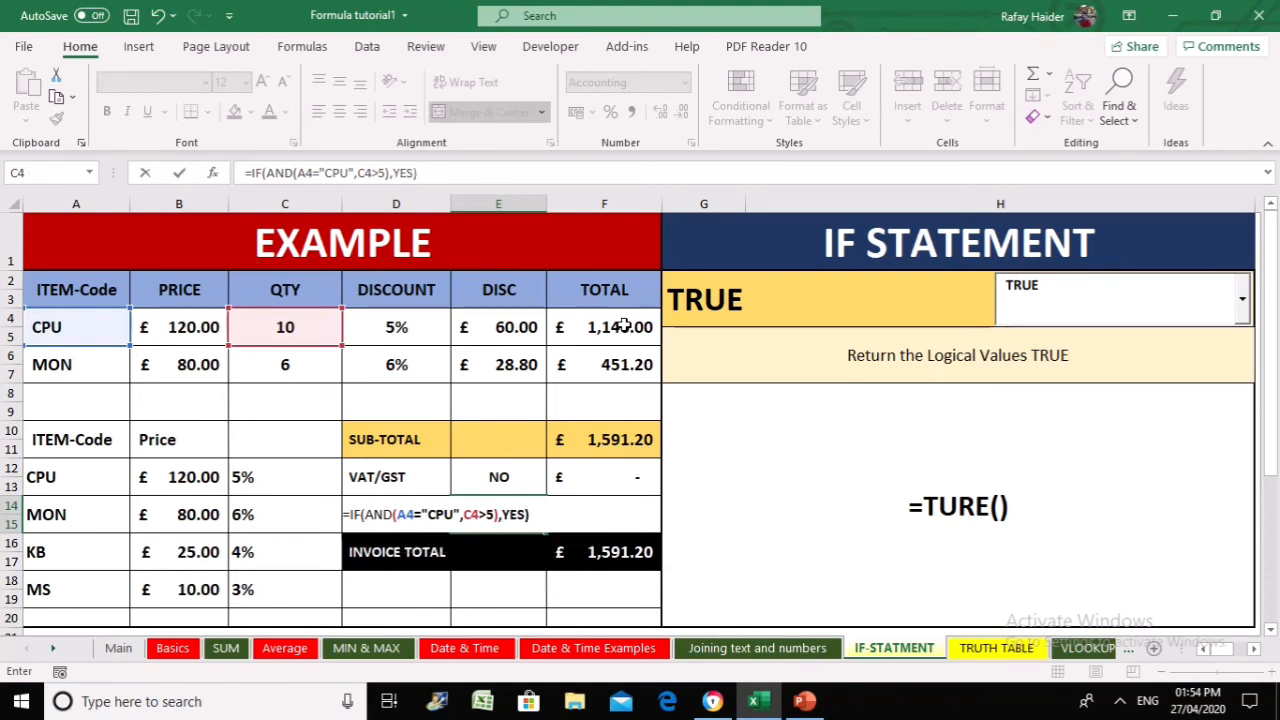
pyautogui.press('Return')
# Enclose YES in quotation marks in the shipping formula in E14 and confirm it
pyautogui.press('Up')
pyautogui.press('F2')
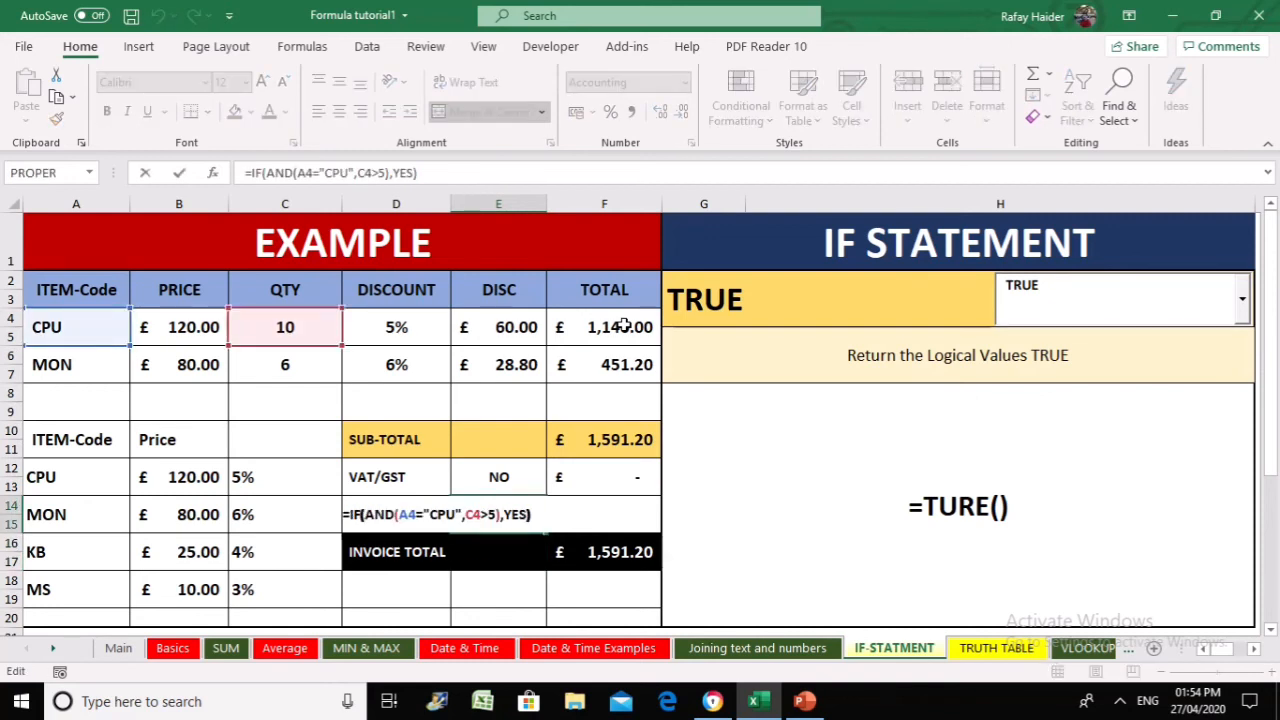
pyautogui.press('Left')
pyautogui.press('Left')
pyautogui.write('"')
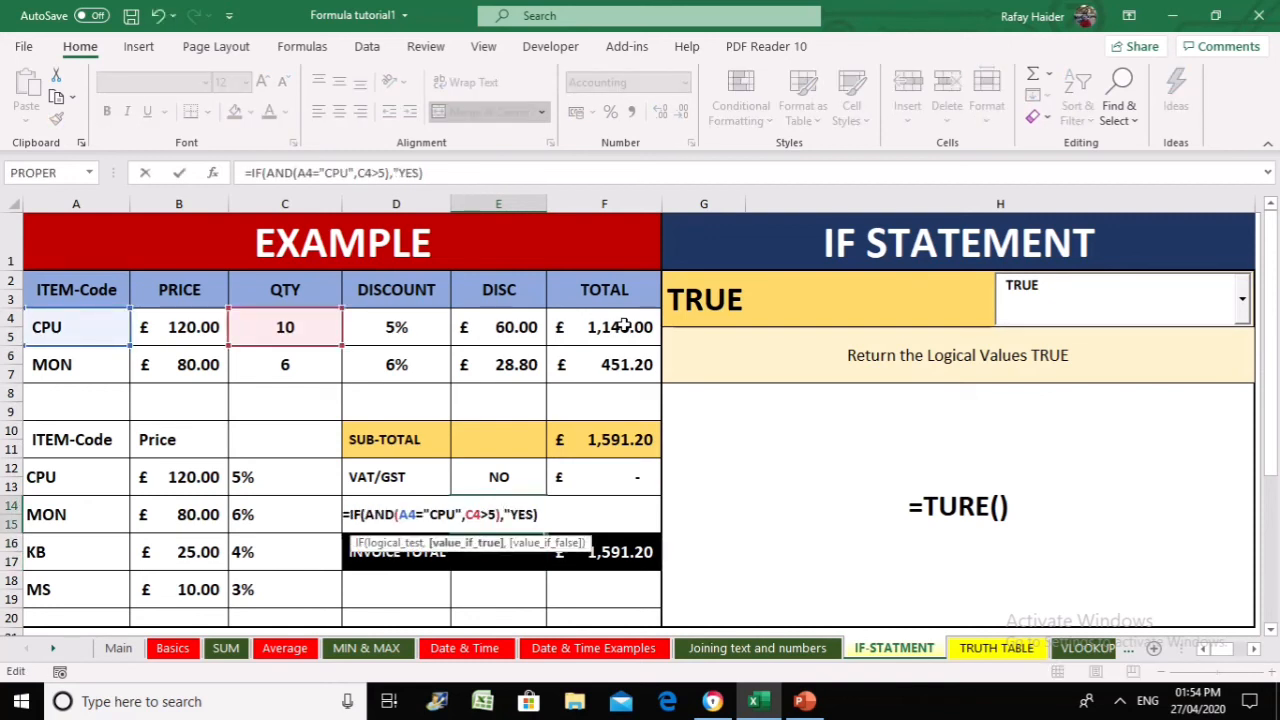
pyautogui.write('"')
pyautogui.press('Return')
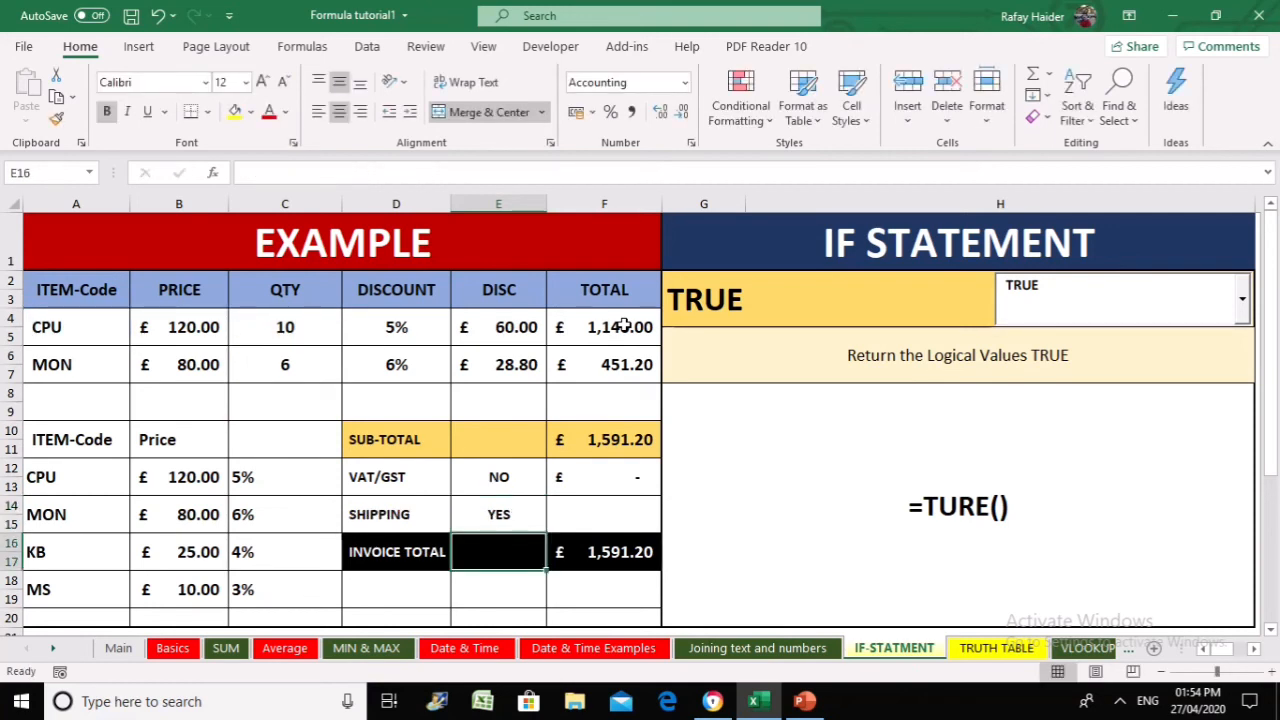
# Set the CPU row's quantity to 4 to test the shipping condition
pyautogui.click(306, 327)
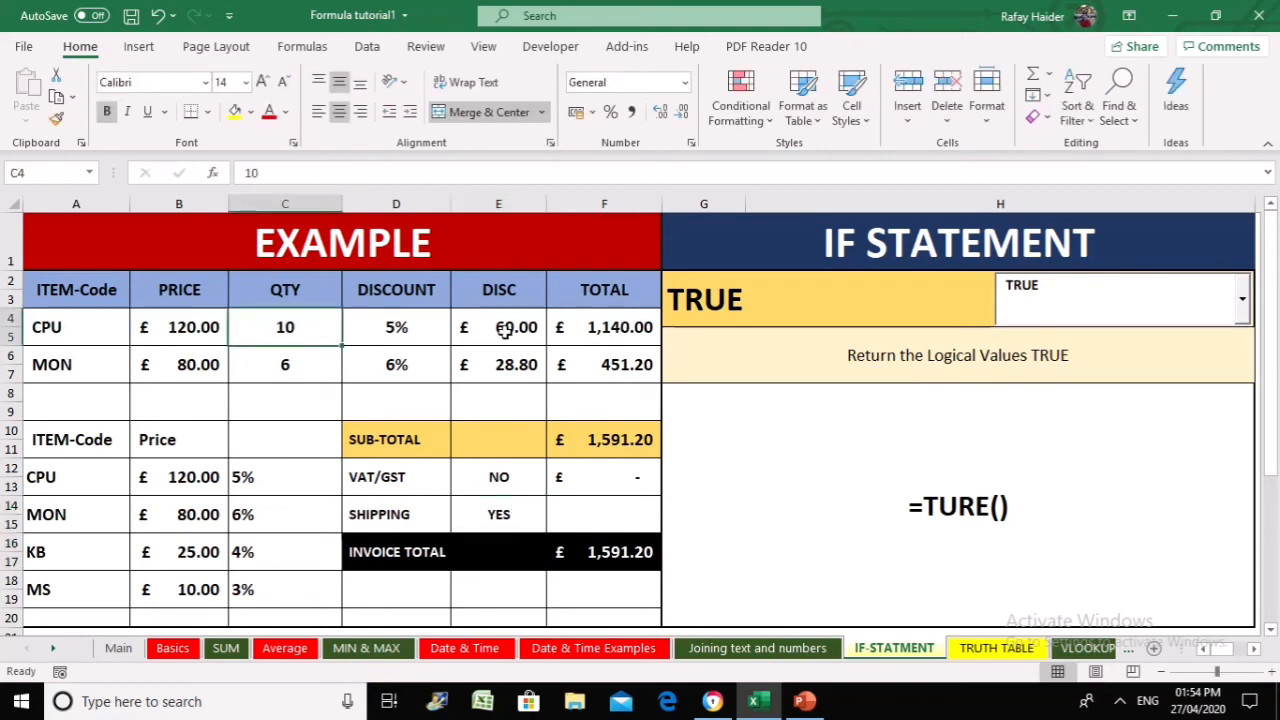
pyautogui.write('4')
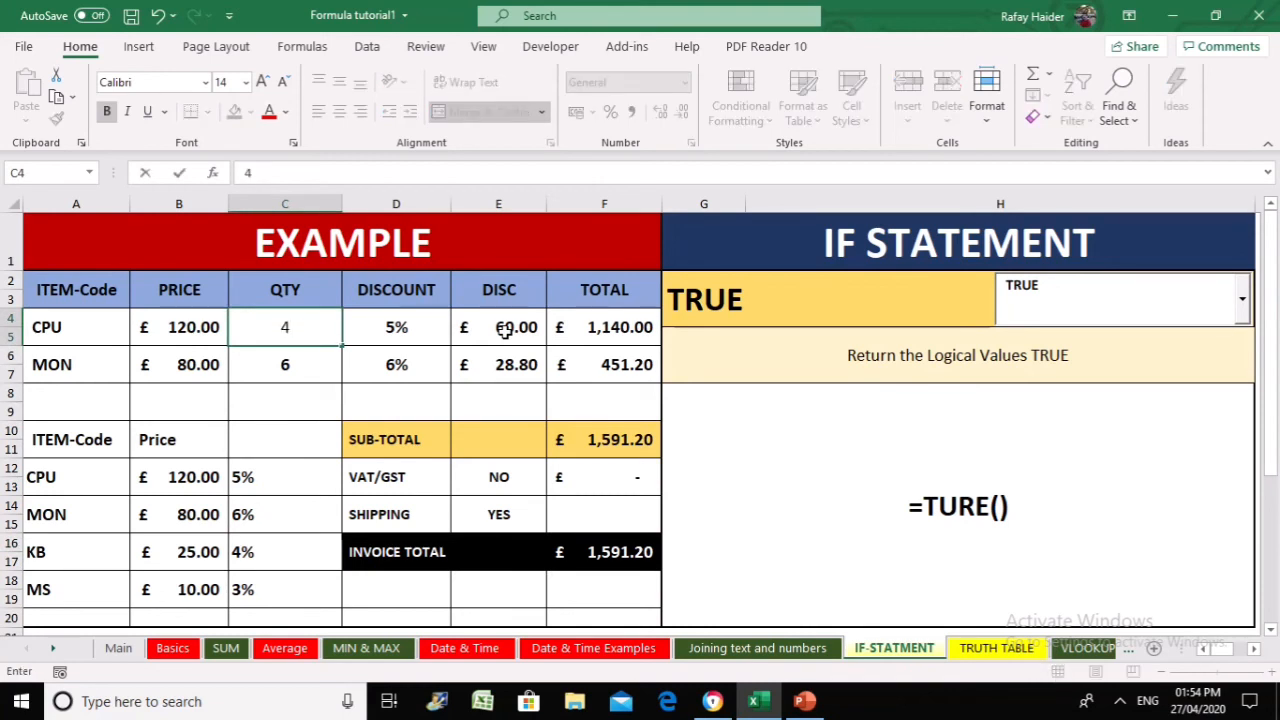
pyautogui.press('Return')
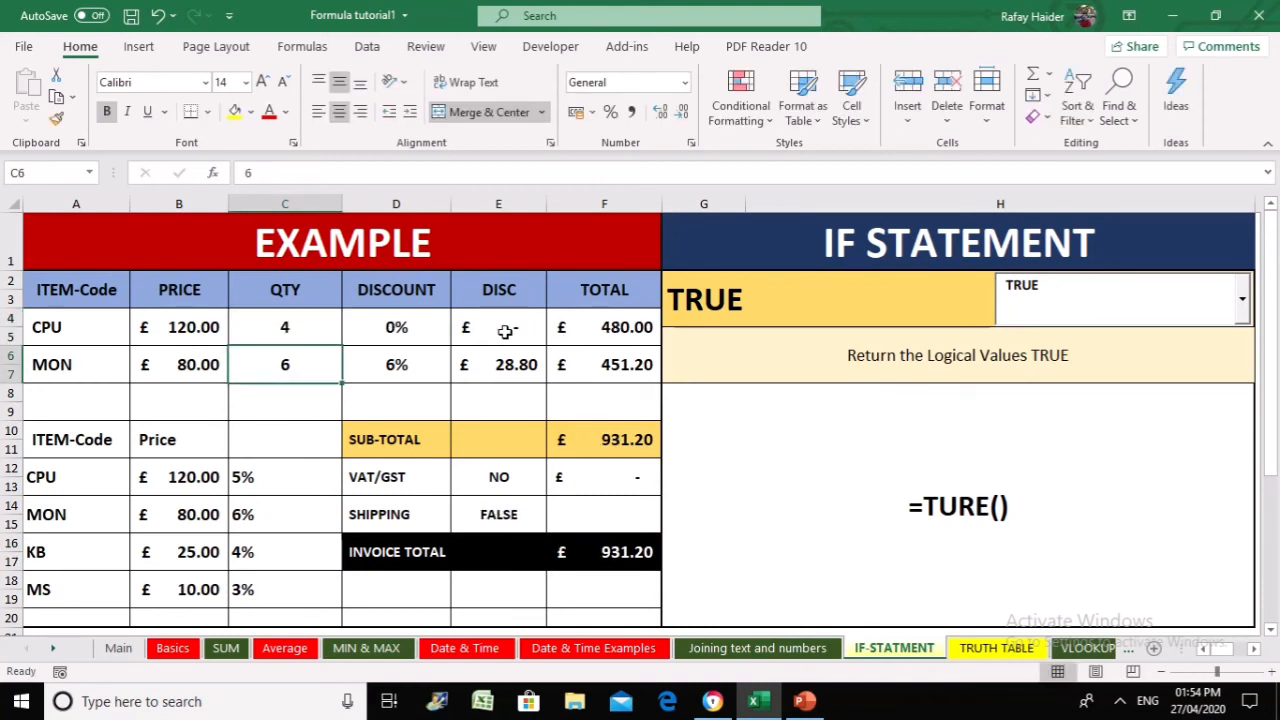
# Review the shipping formula in E14 and the cells it references, leaving it unedited
pyautogui.press('Up')
pyautogui.press('Down')
pyautogui.press('Down')
pyautogui.press('Down')
pyautogui.press('Down')
pyautogui.press('Down')
pyautogui.press('Right')
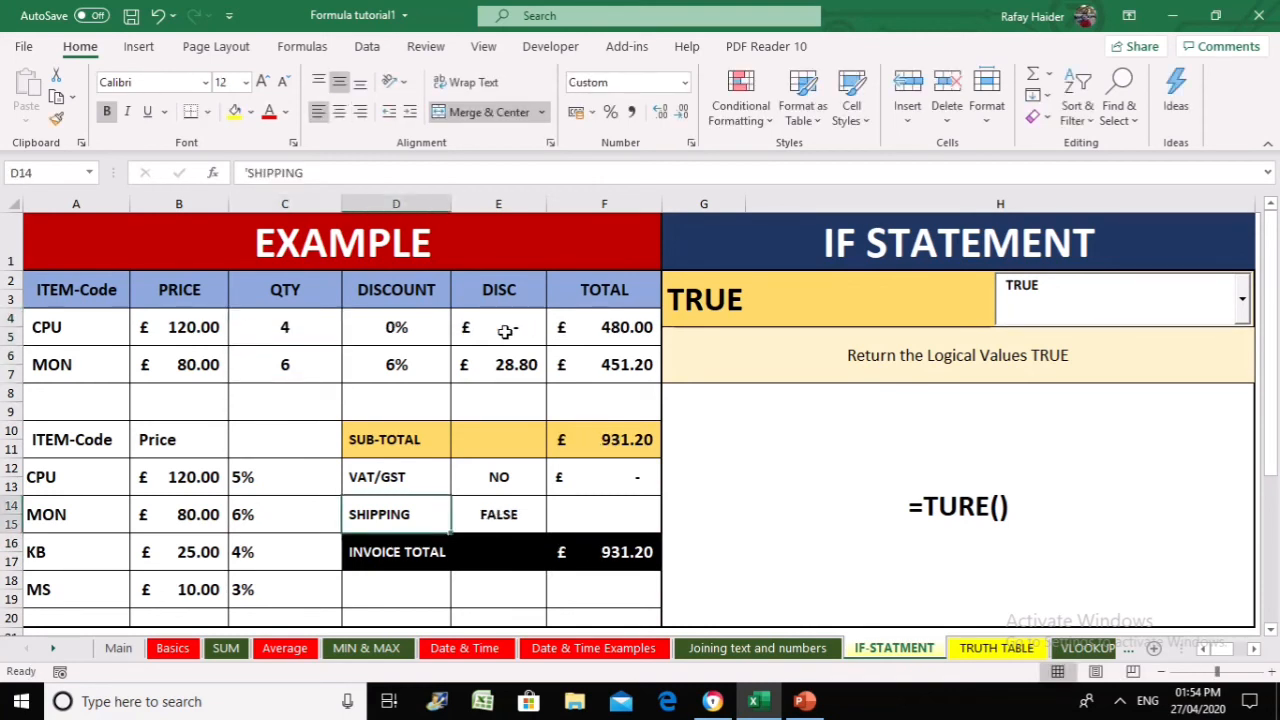
pyautogui.press('Right')
pyautogui.press('Right')
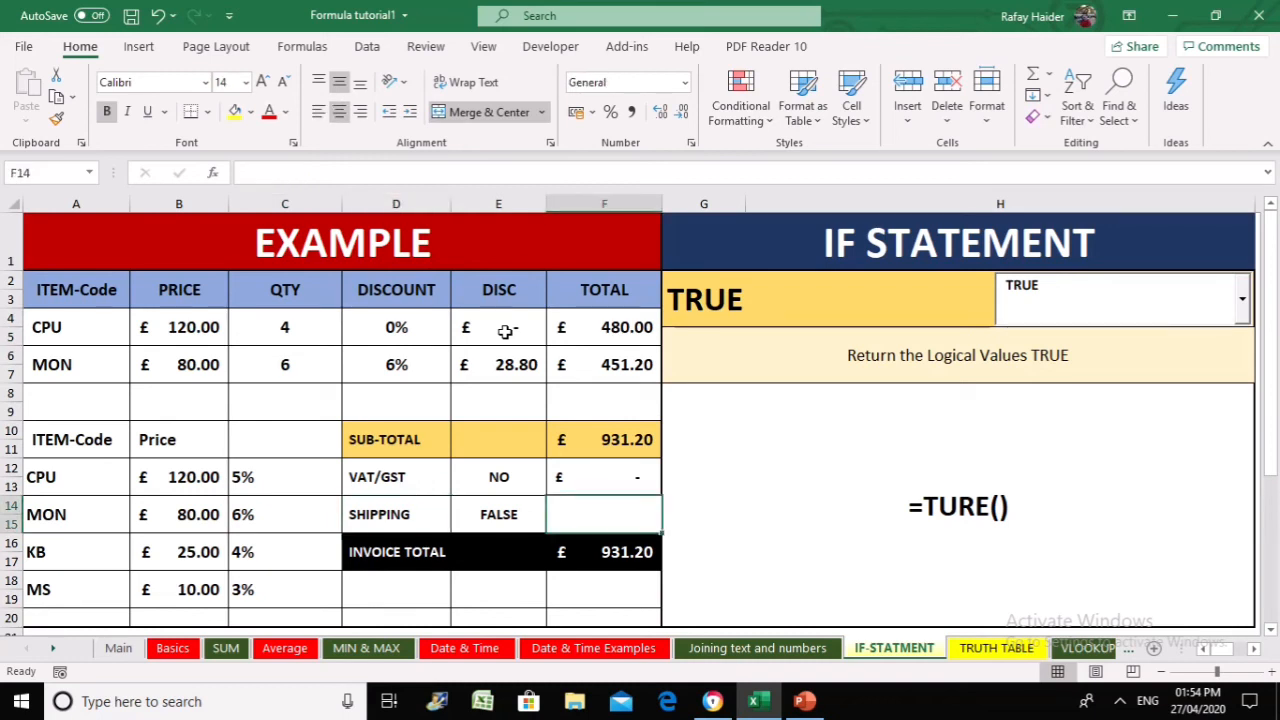
pyautogui.press('Left')
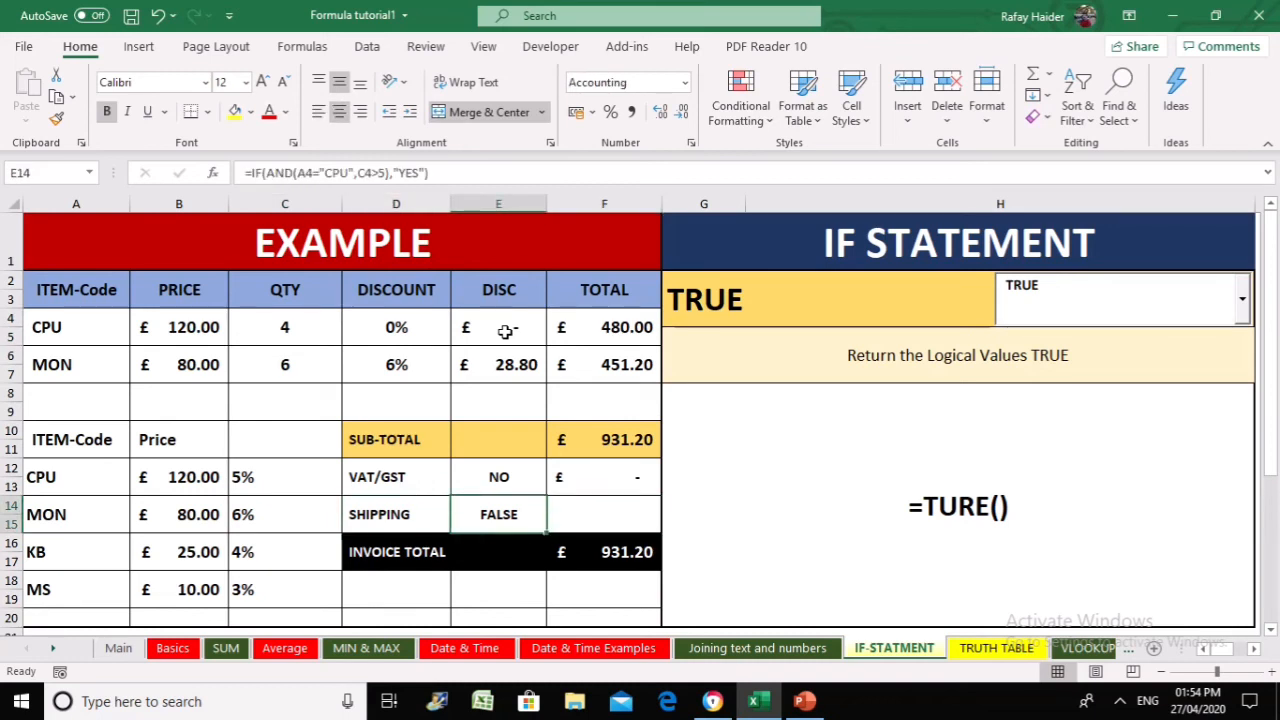
pyautogui.press('F2')
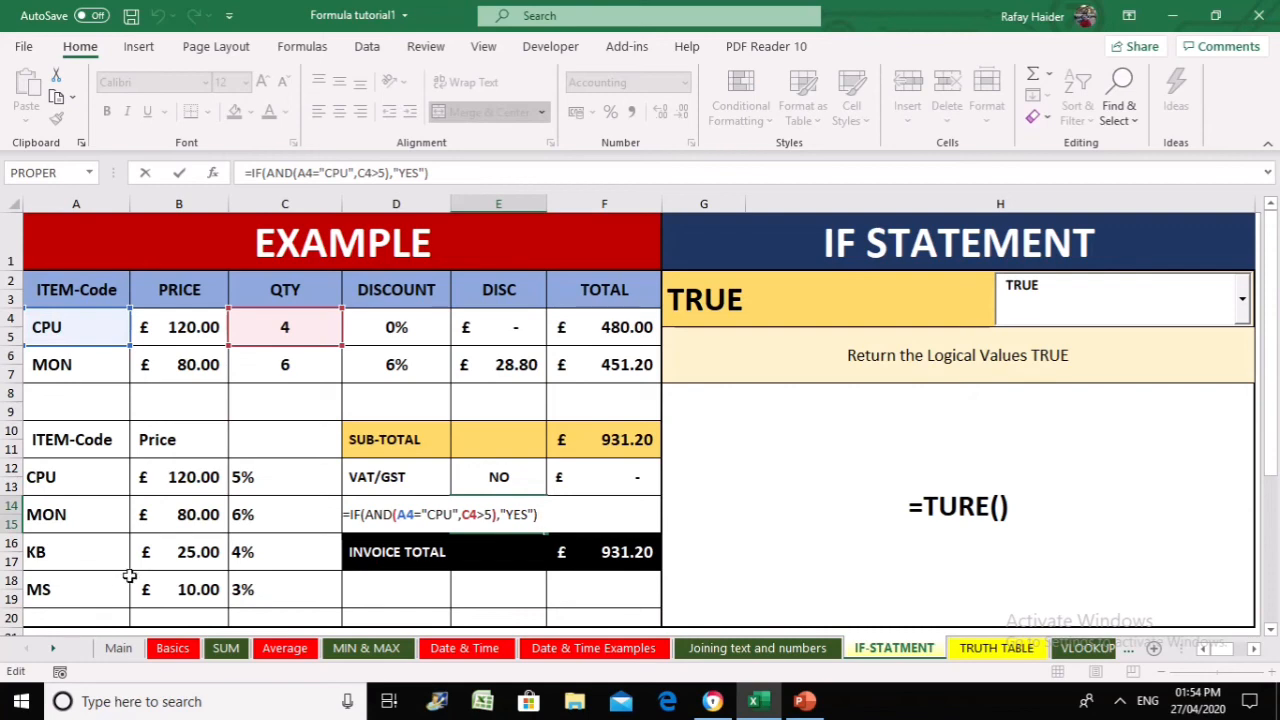
pyautogui.hotkey('ctrl', 'Return')
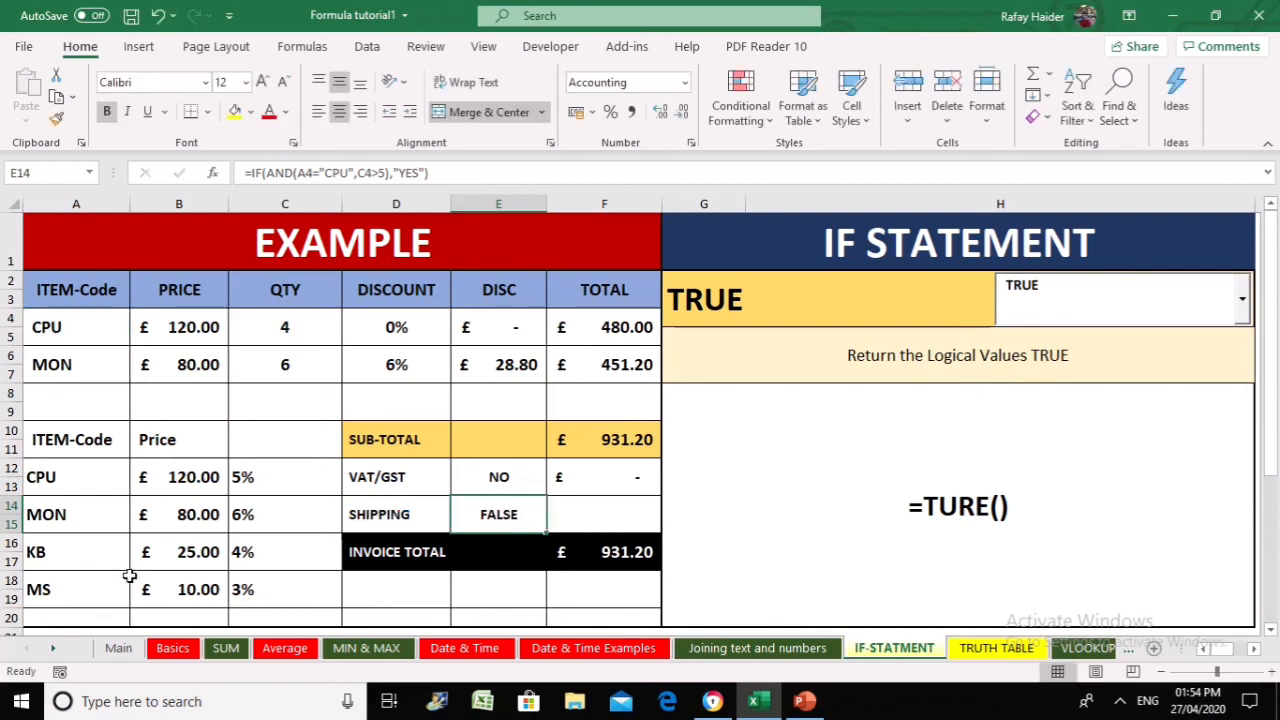
# Switch to the TRUTH TABLE sheet
pyautogui.click(333, 500)
pyautogui.click(997, 648)
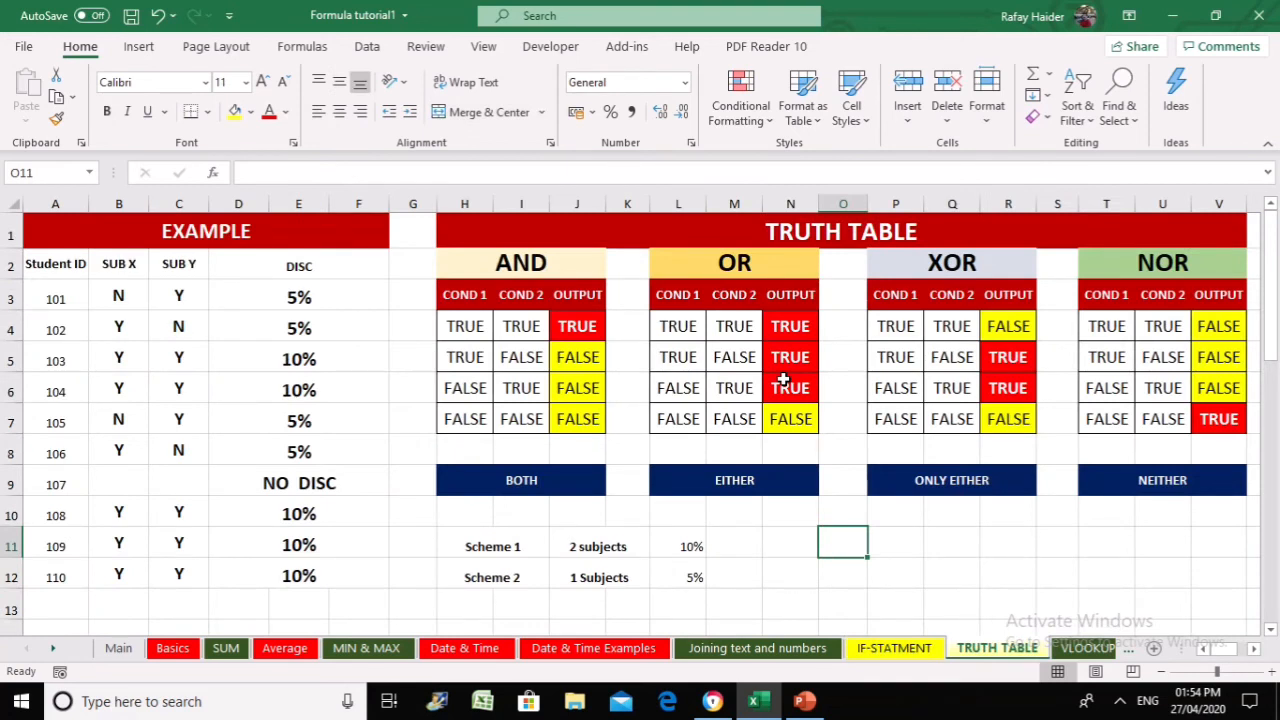
# Review the NOT function's description and syntax on the IF-STATMENT sheet, choosing NOT from the function selector
pyautogui.click(292, 365)
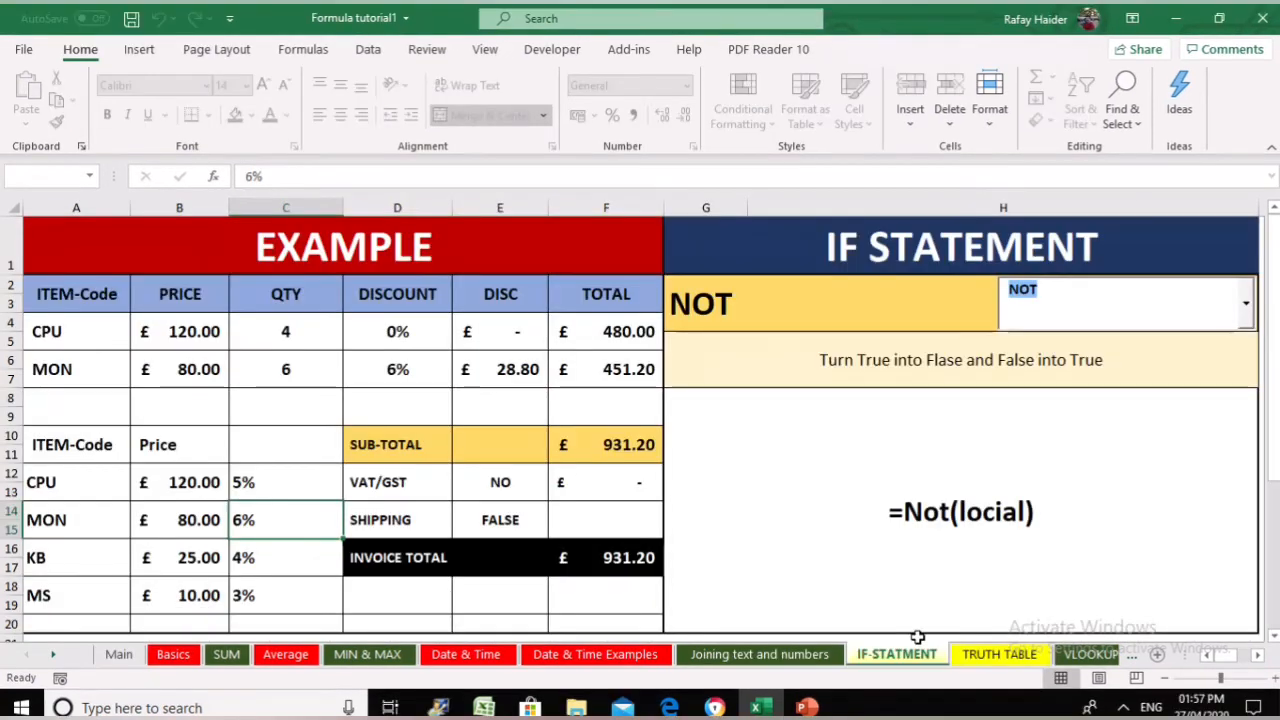
pyautogui.click(1051, 477)
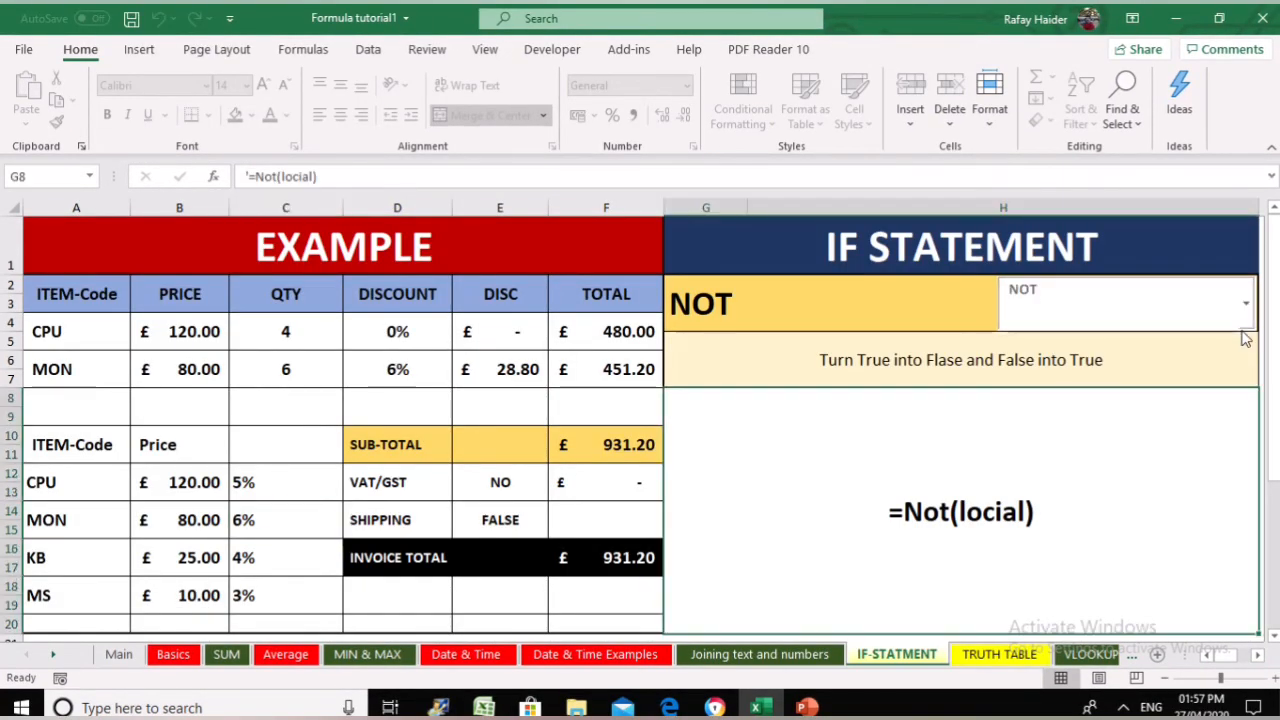
pyautogui.click(1246, 303)
pyautogui.moveTo(1246, 404); pyautogui.dragTo(1243, 448)
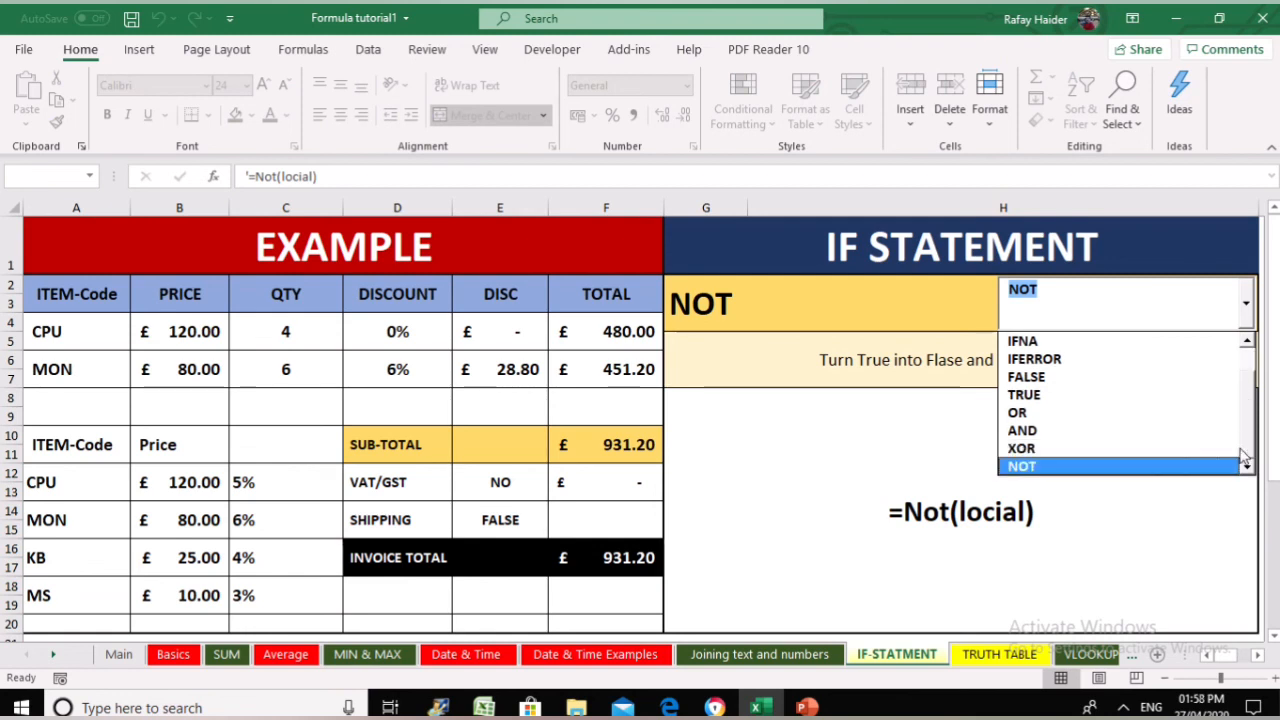
pyautogui.click(1027, 468)
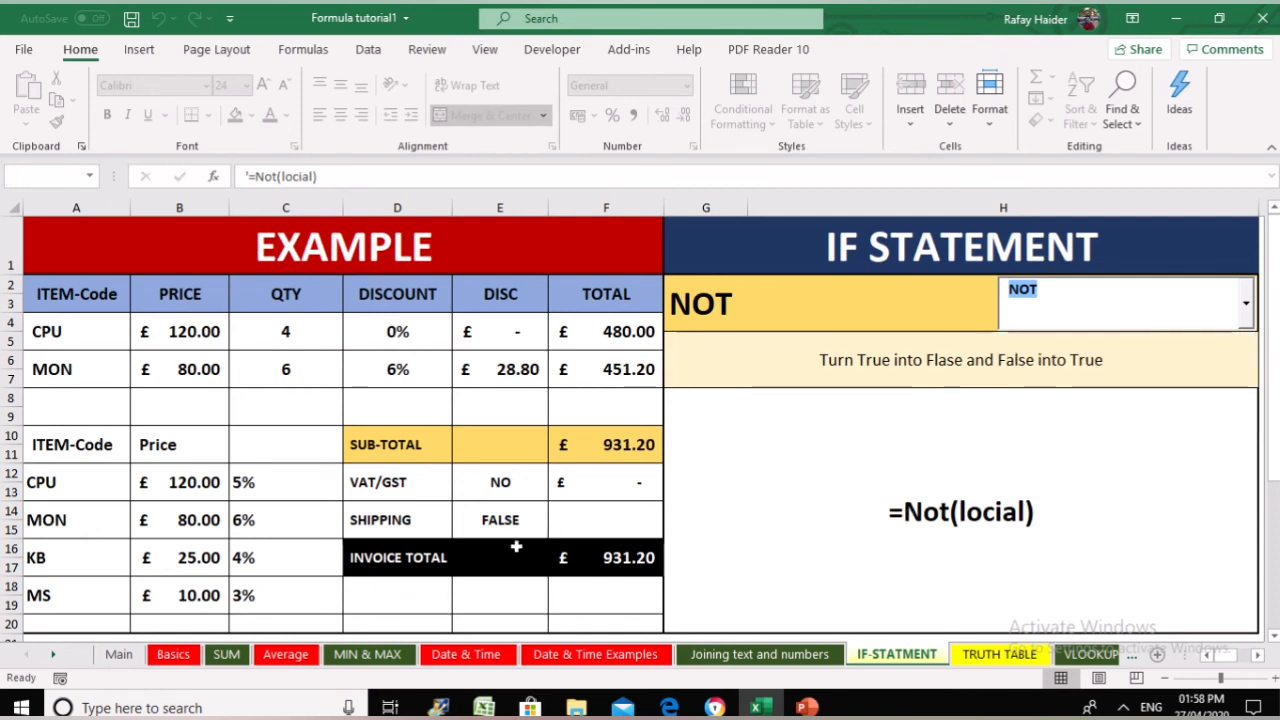
# Switch to the TRUTH TABLE sheet and enter =TRUE() in cell Q11
pyautogui.click(995, 655)
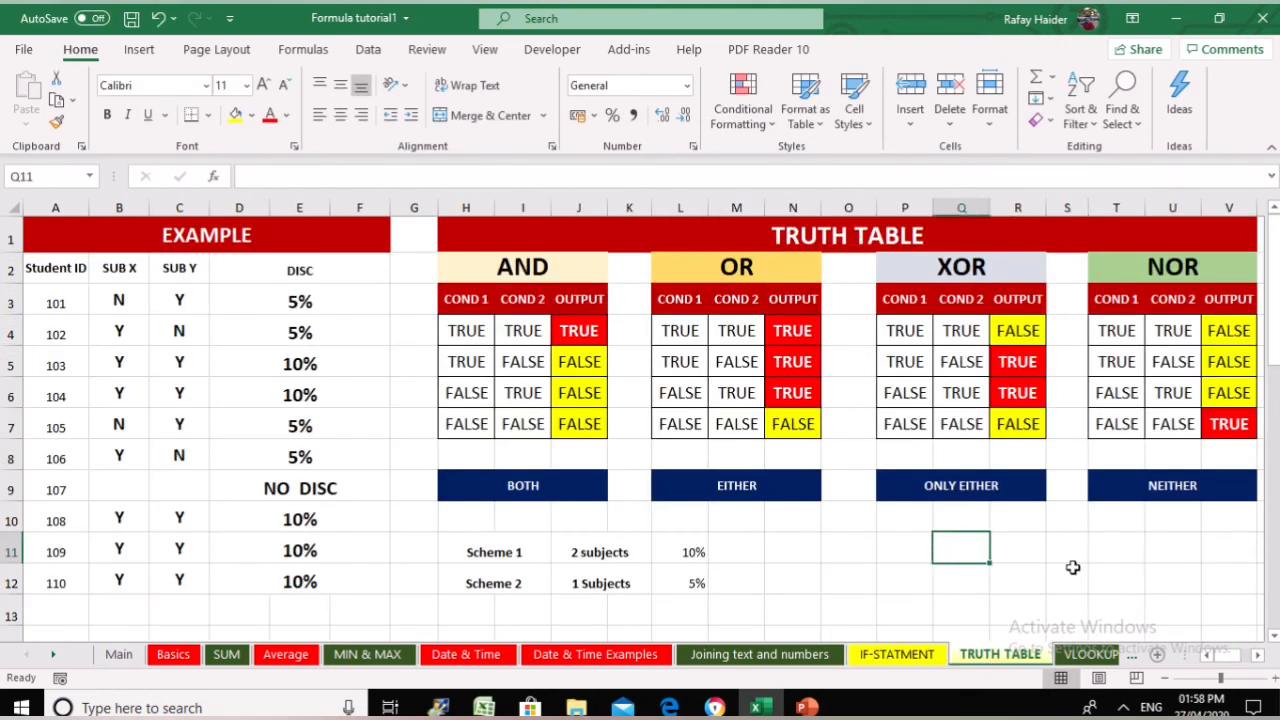
pyautogui.write('=TRUE')
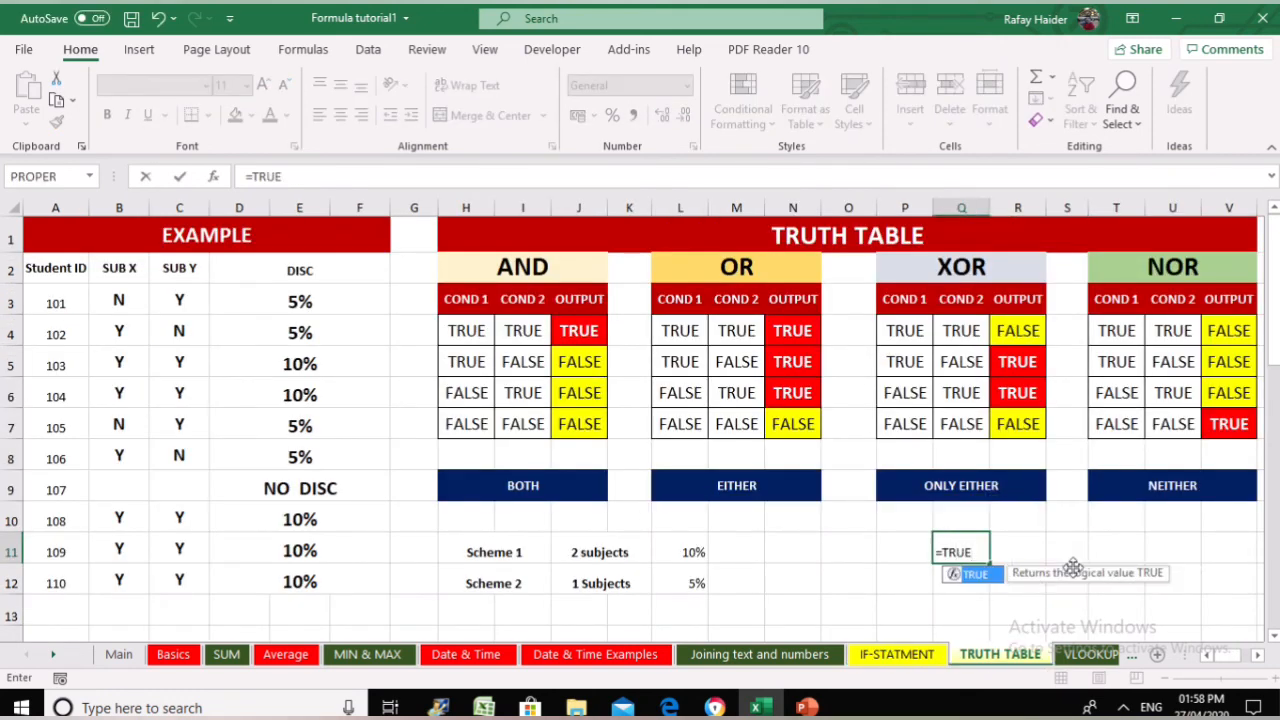
pyautogui.write('()')
pyautogui.press('Return')
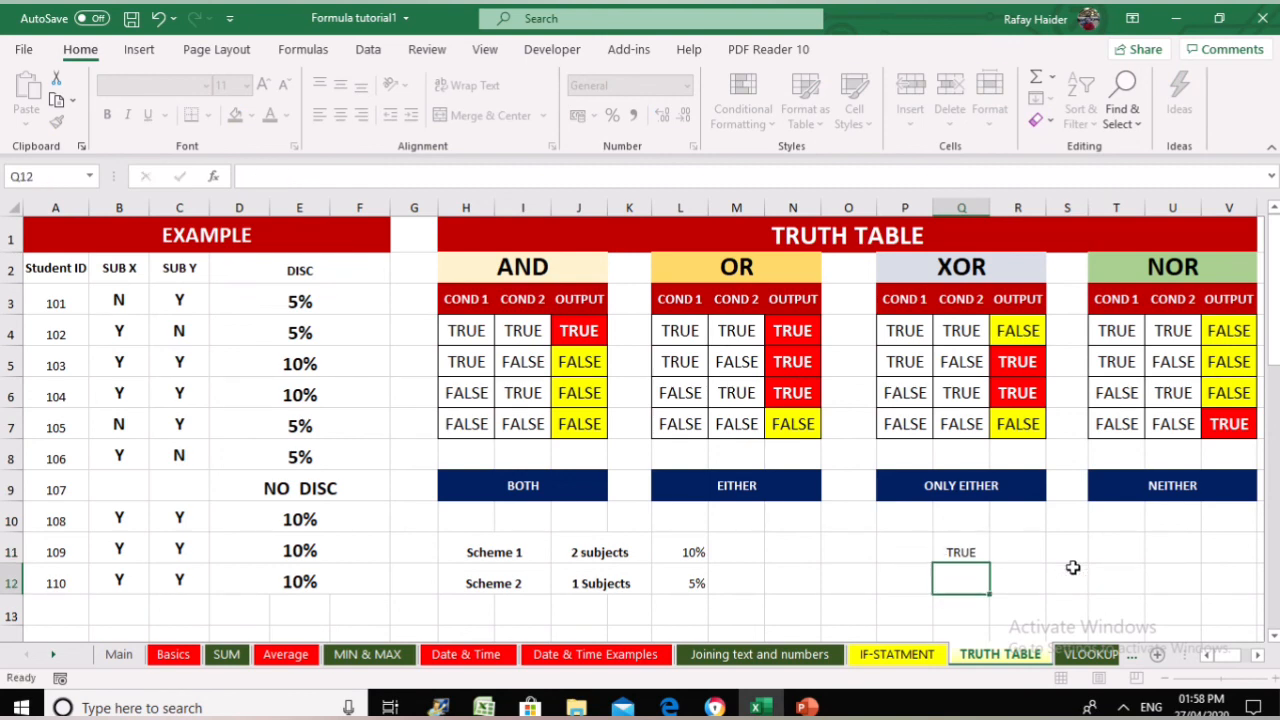
# Enter =NOT(Q11) in cell Q12 to reverse the logical value above it
pyautogui.write('=TRU')
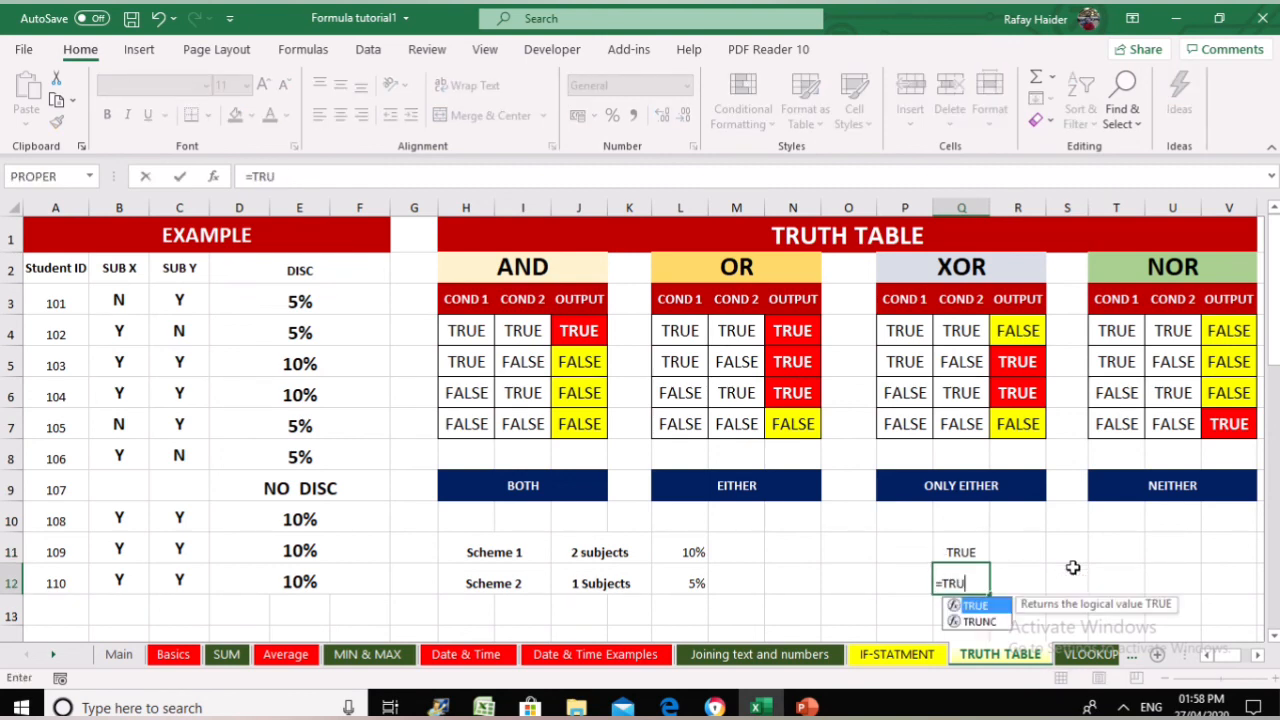
pyautogui.press('BackSpace')
pyautogui.press('BackSpace')
pyautogui.press('BackSpace')
pyautogui.write('NB')
pyautogui.press('BackSpace')
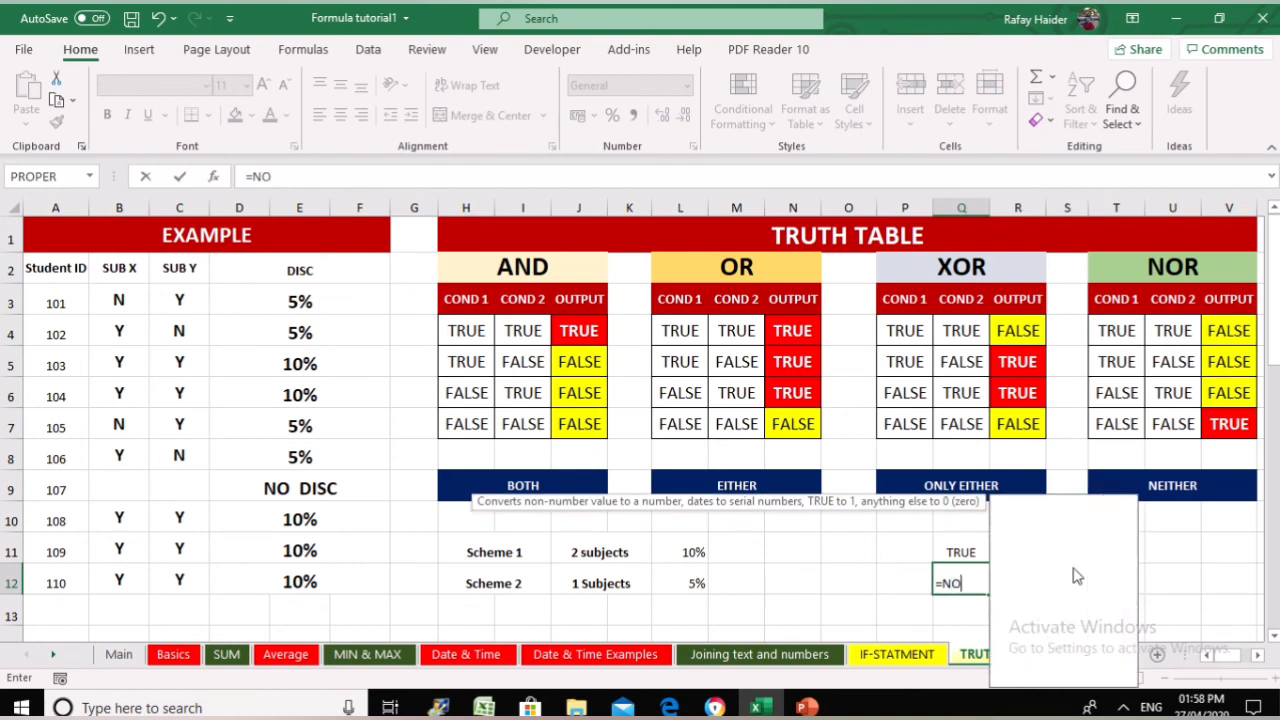
pyautogui.write('OT(')
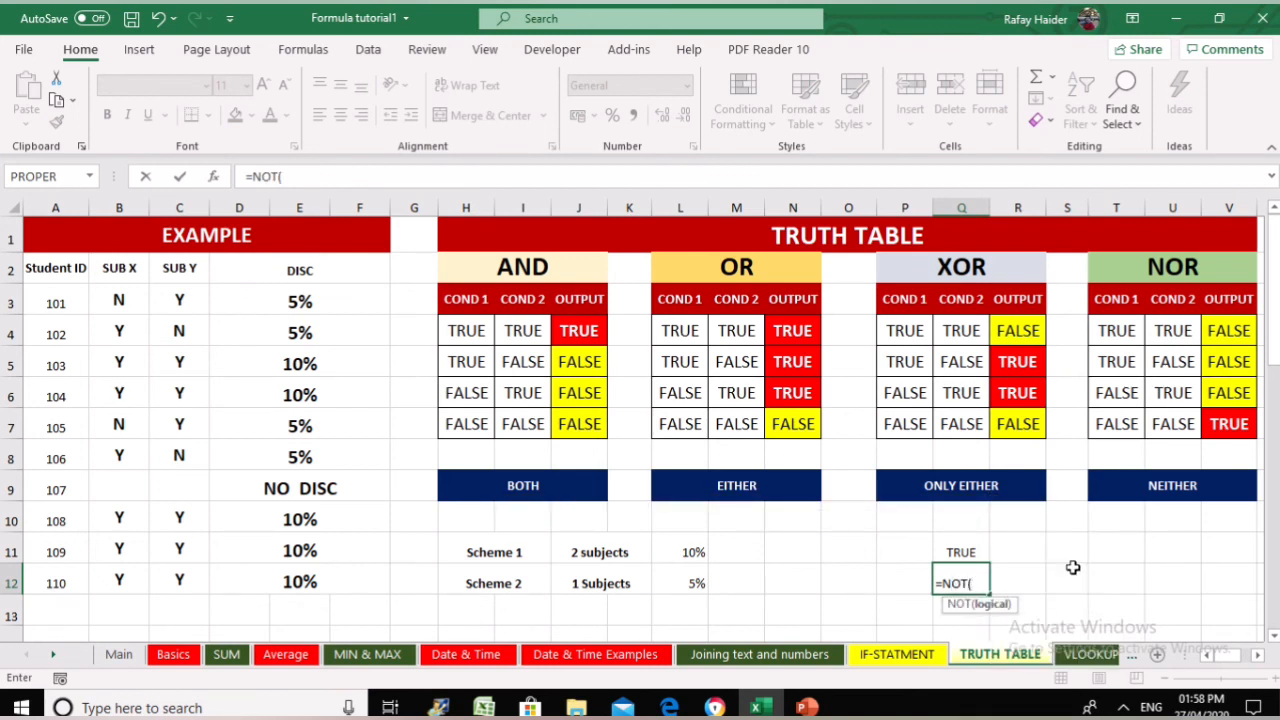
pyautogui.click(960, 553)
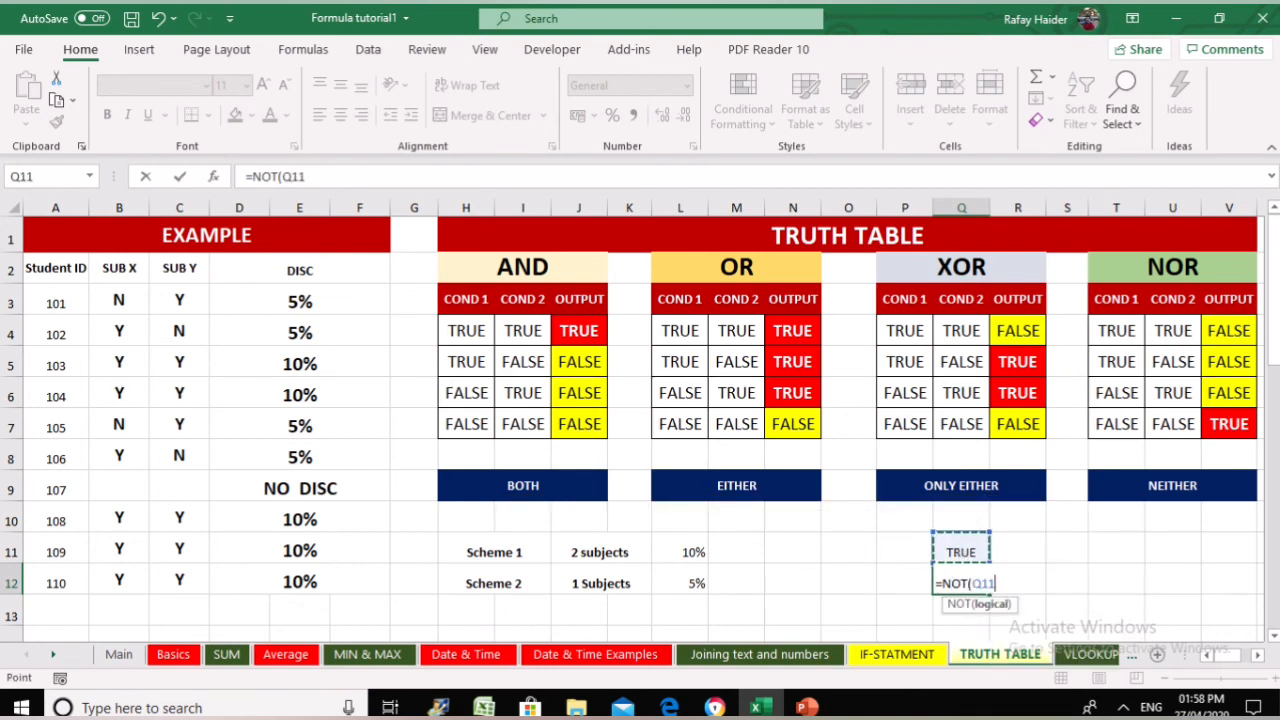
pyautogui.write(')')
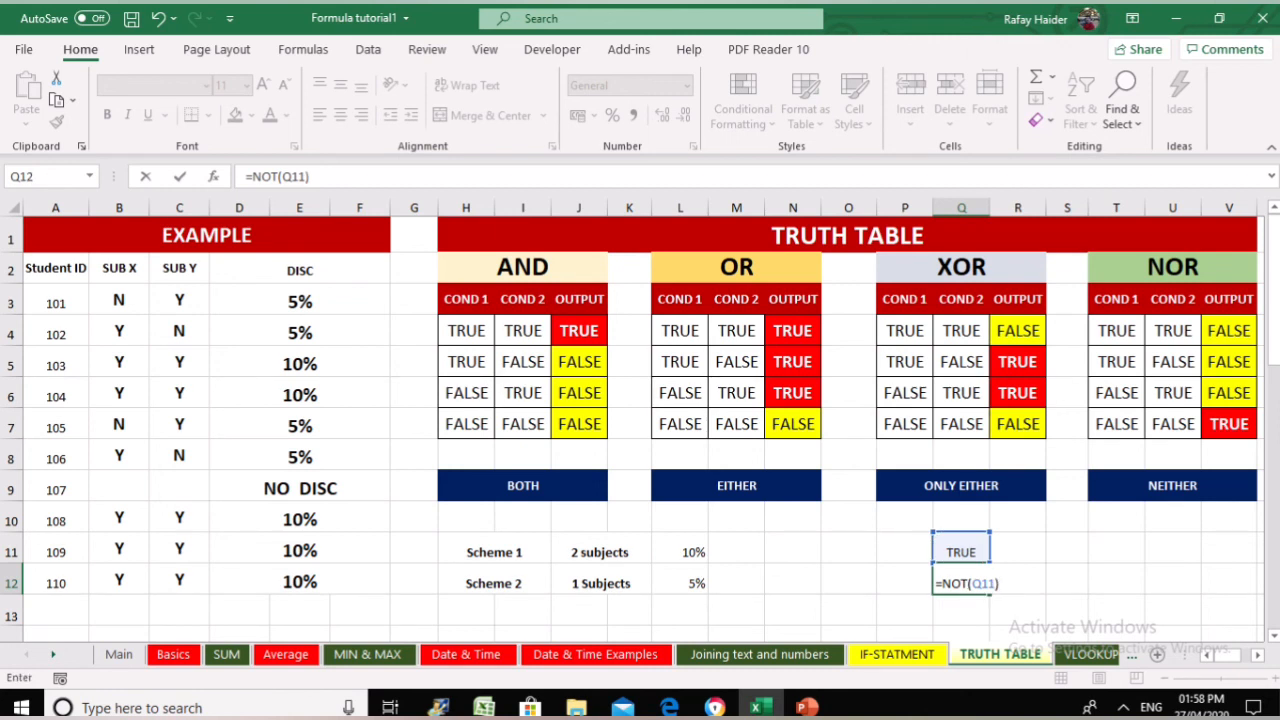
pyautogui.press('Return')
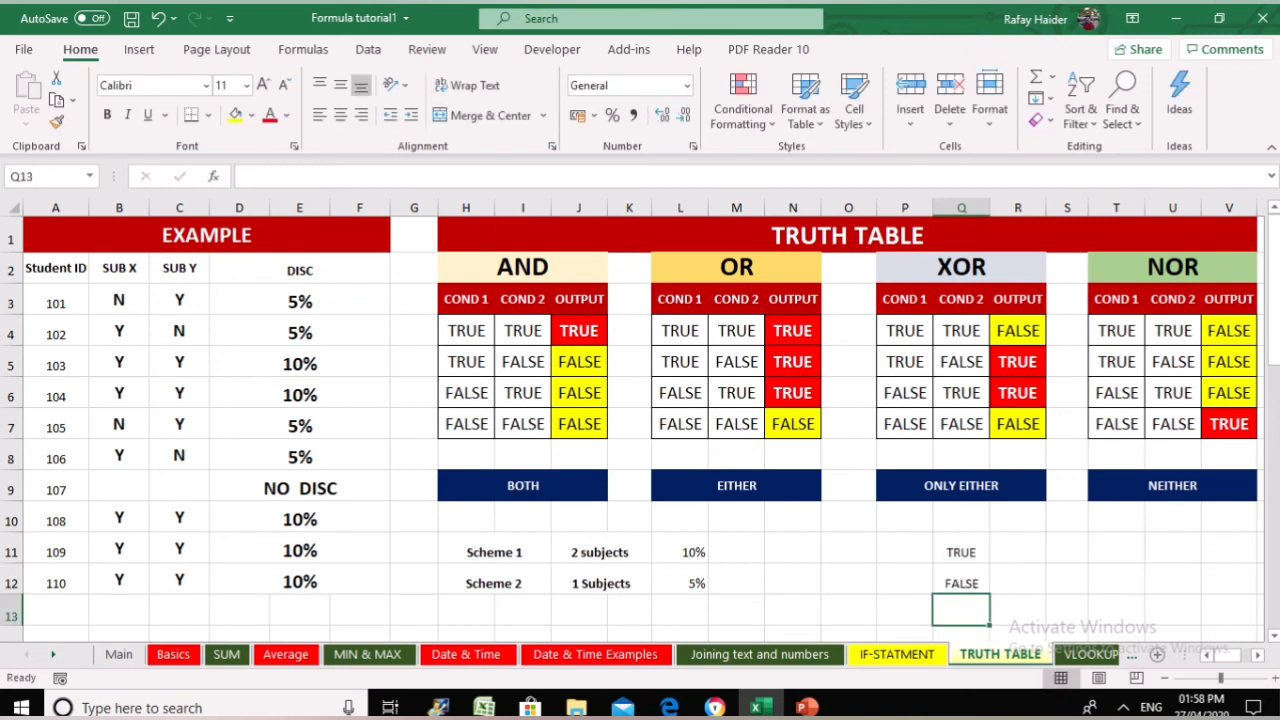
# Replace the formula in Q11 with =FALSE() to test the NOT formula on the opposite value
pyautogui.press('Up')
pyautogui.press('Up')
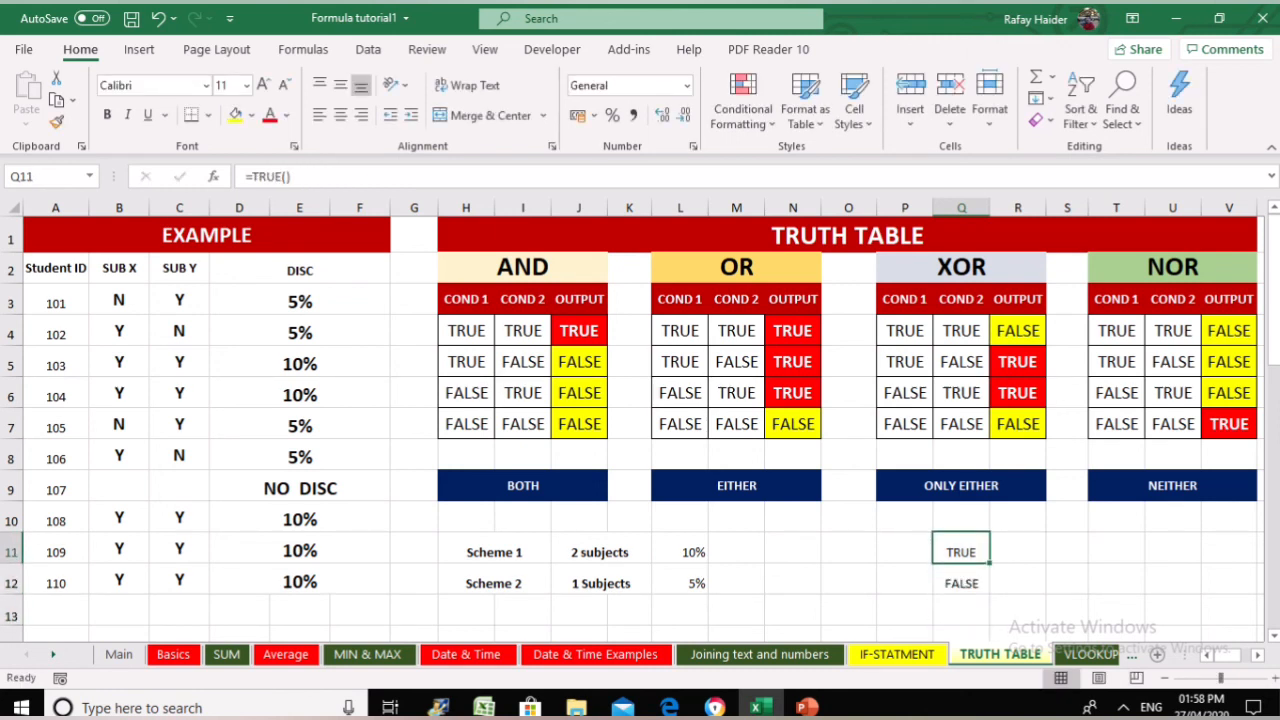
pyautogui.write('=FALS')
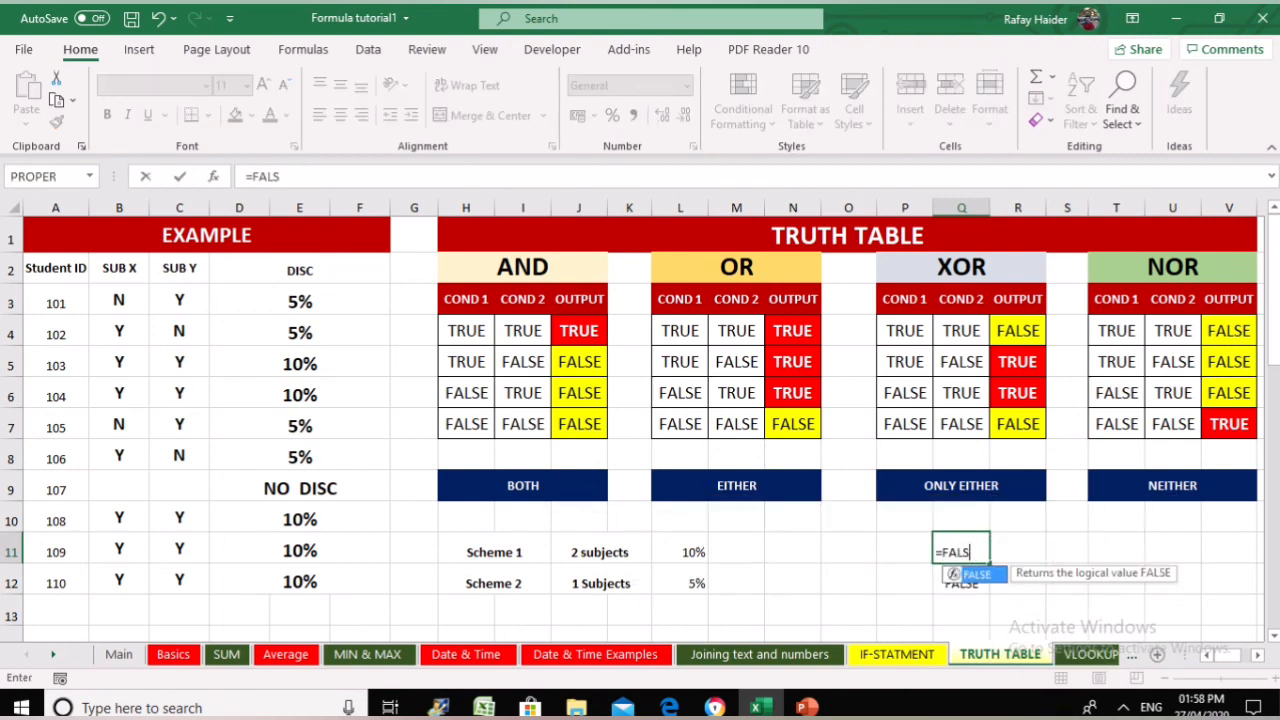
pyautogui.write('E()')
pyautogui.press('Return')
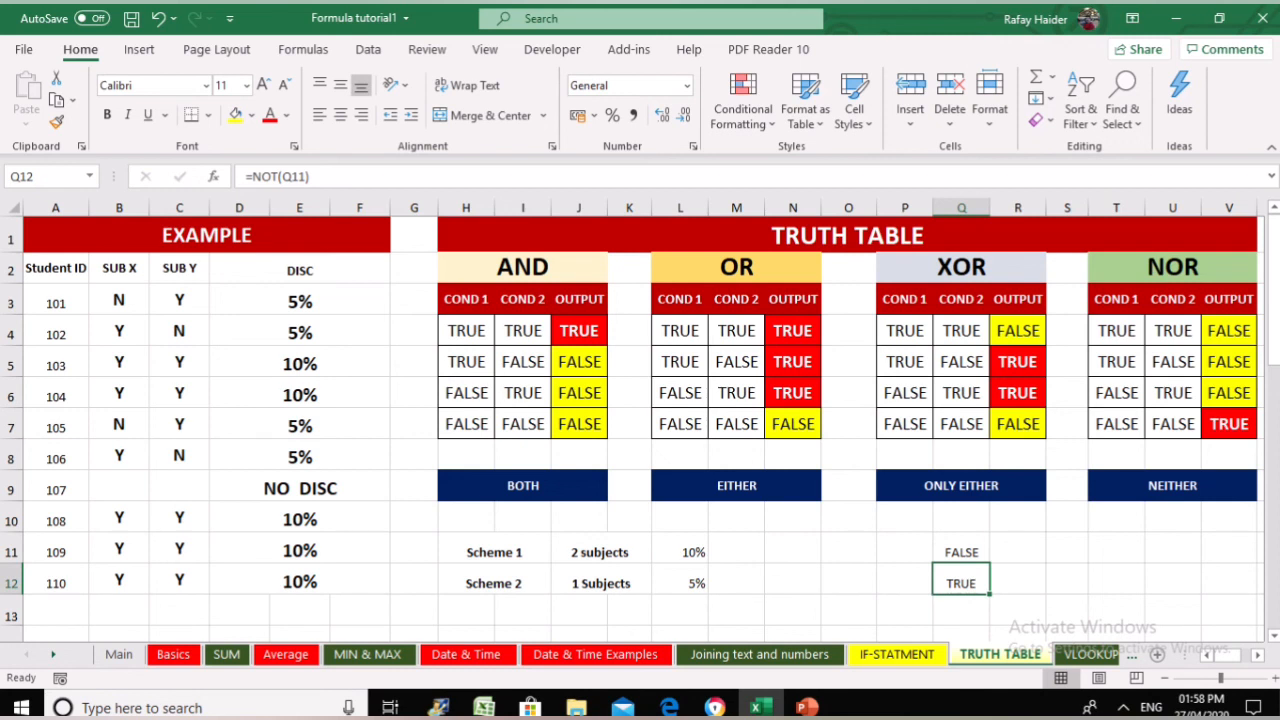
# Clear the NOT test formulas from the range P11:R12 beneath the XOR table
pyautogui.press('Left')
pyautogui.press('Up')
pyautogui.press('Right')
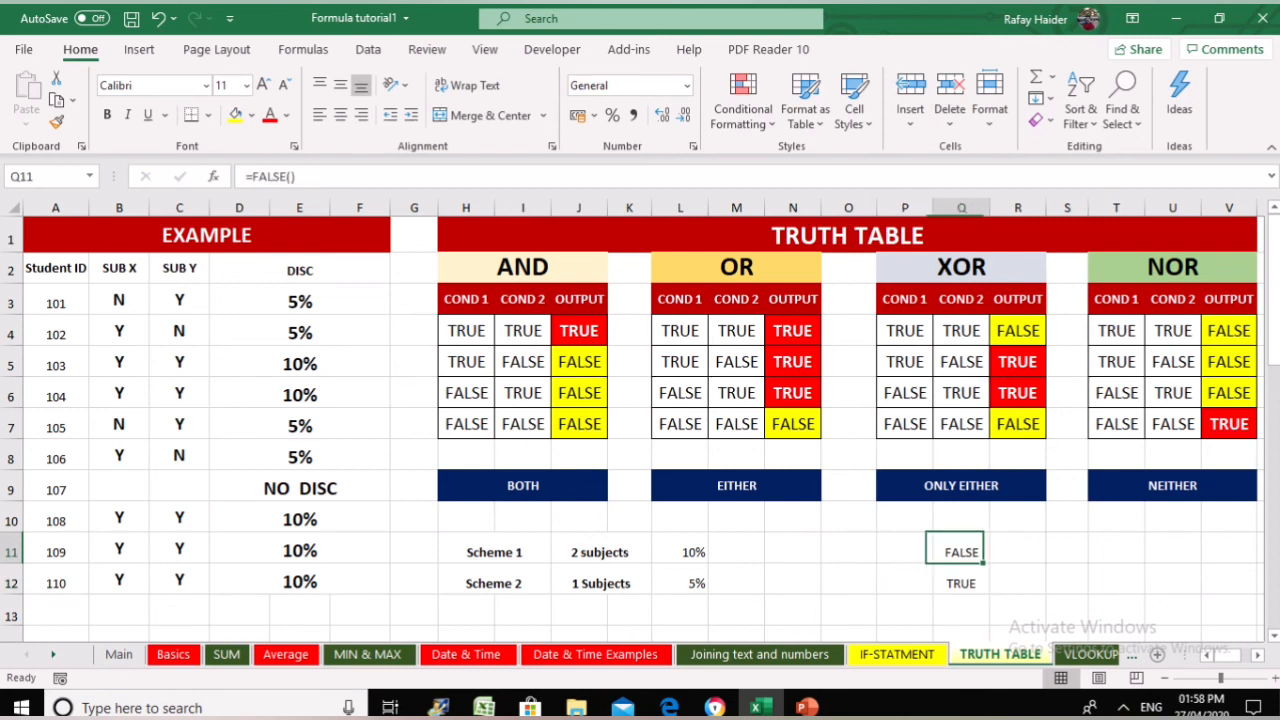
pyautogui.press('Left')
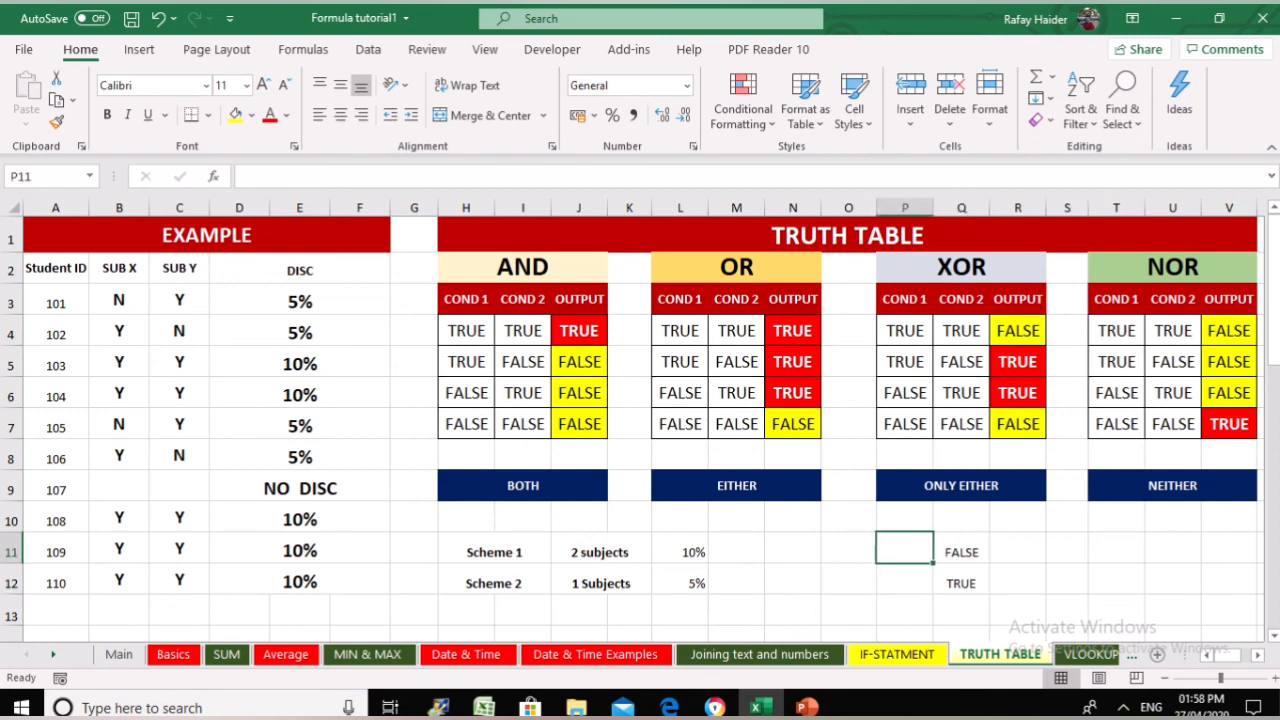
pyautogui.hotkey('shift', 'Right')
pyautogui.hotkey('shift', 'Right')
pyautogui.hotkey('shift', 'Down')
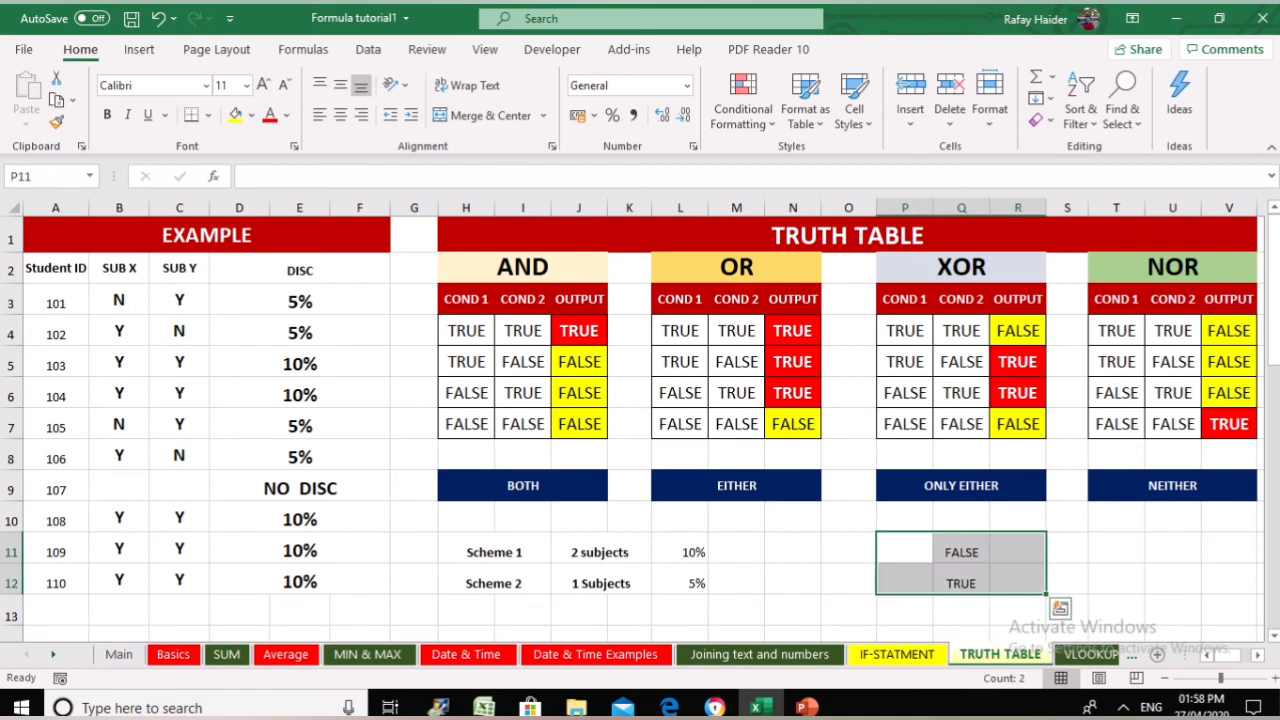
pyautogui.press('Delete')
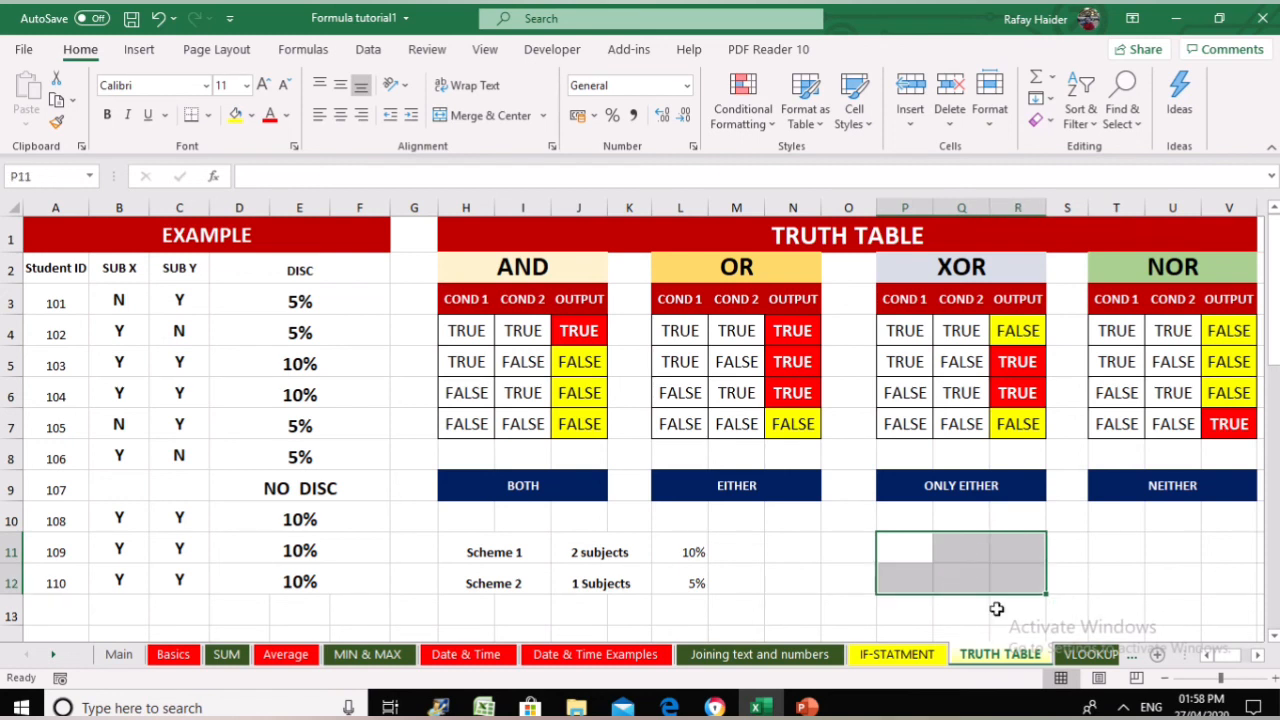
# Revisit the IF-STATMENT sheet and review the Date & Time, Text, Logical and Lookup Family function lists on the Main sheet
pyautogui.click(869, 658)
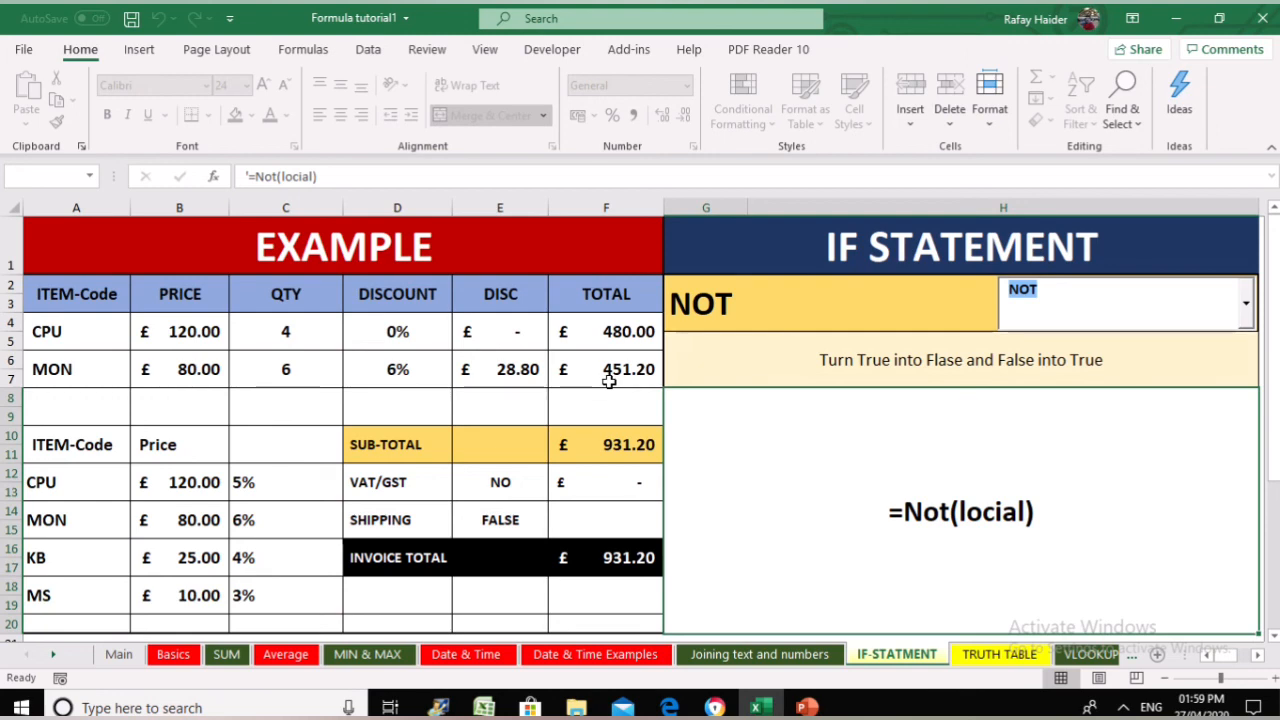
pyautogui.click(119, 653)
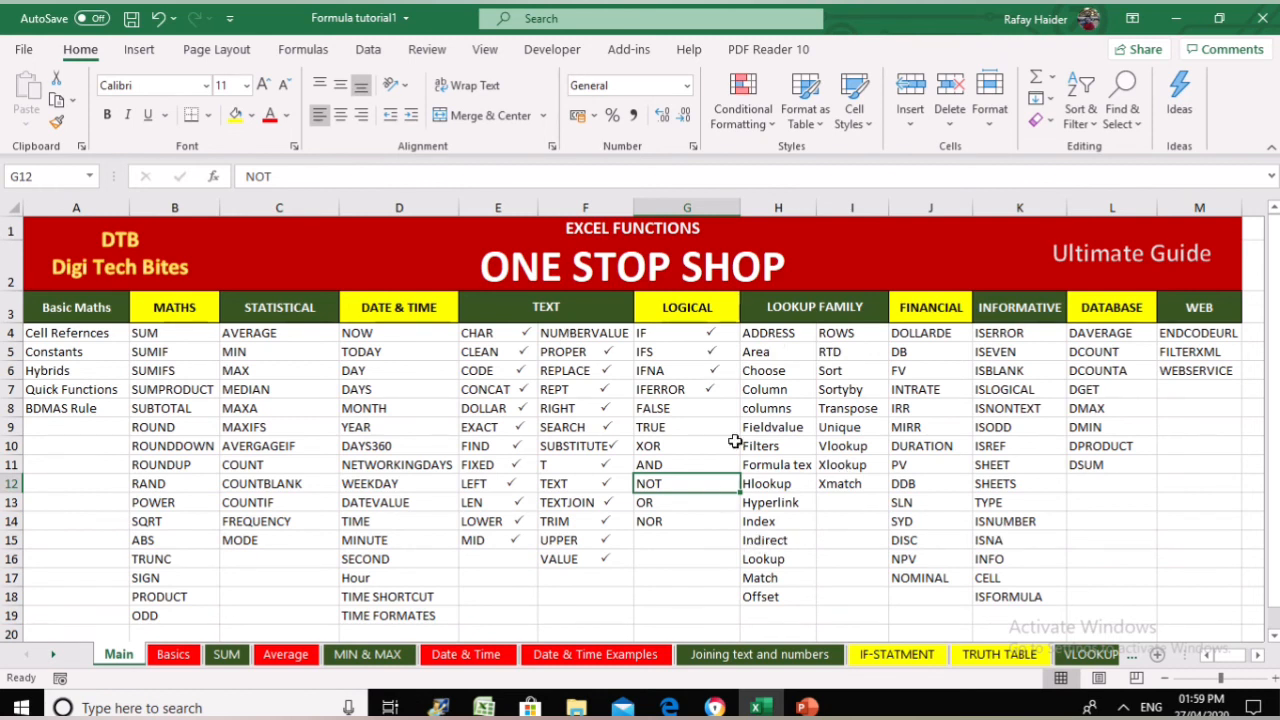
pyautogui.click(660, 408)
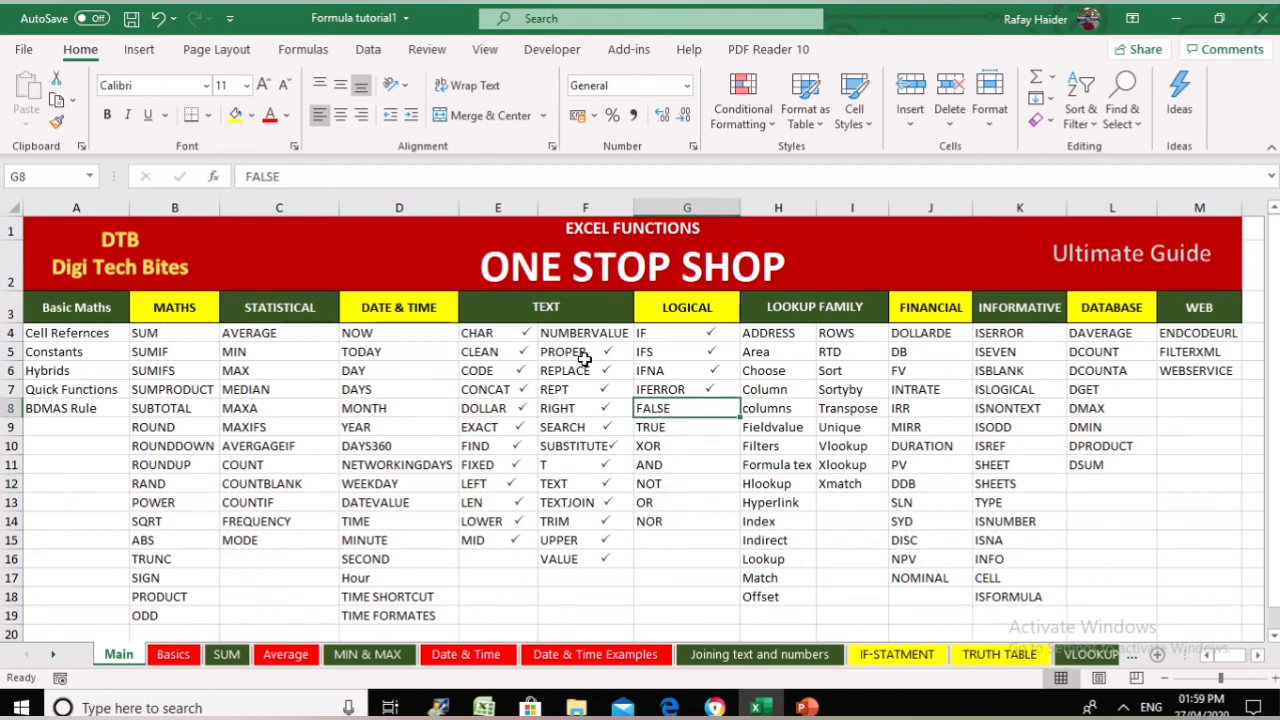
pyautogui.click(485, 333)
pyautogui.moveTo(402, 330); pyautogui.dragTo(703, 614)
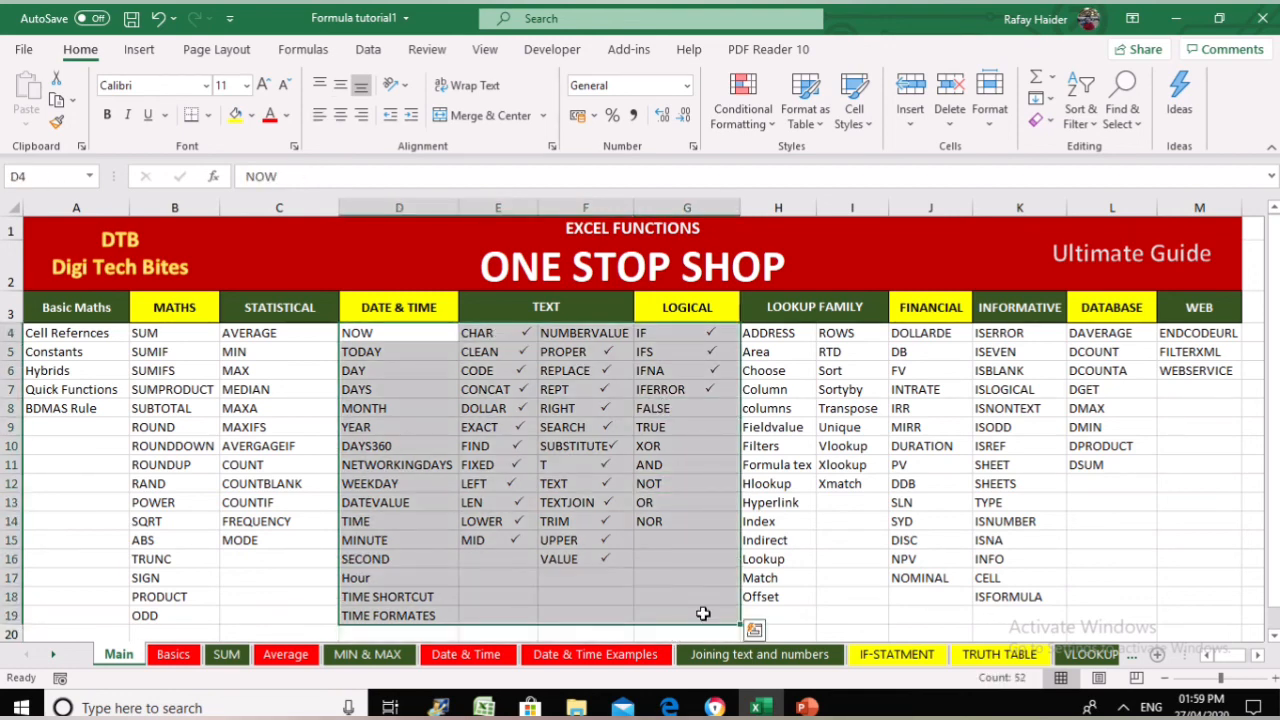
pyautogui.click(874, 533)
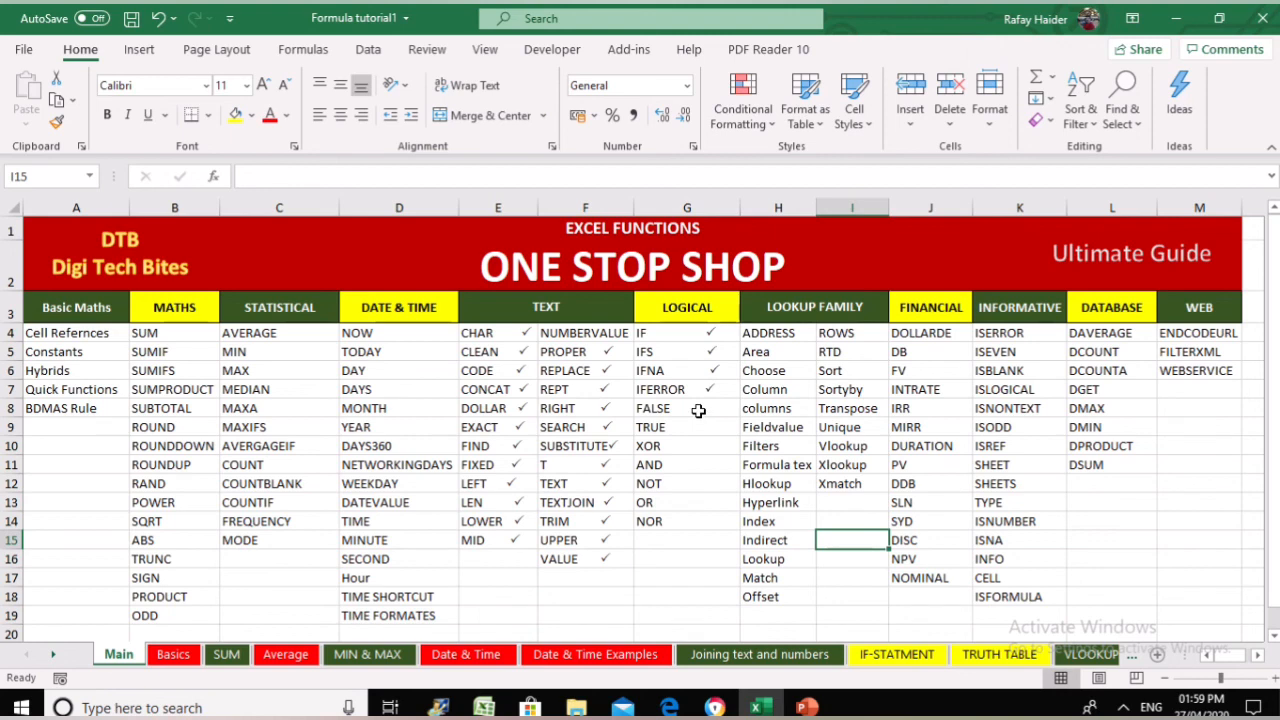
pyautogui.moveTo(783, 330); pyautogui.dragTo(860, 598)
pyautogui.click(706, 535)
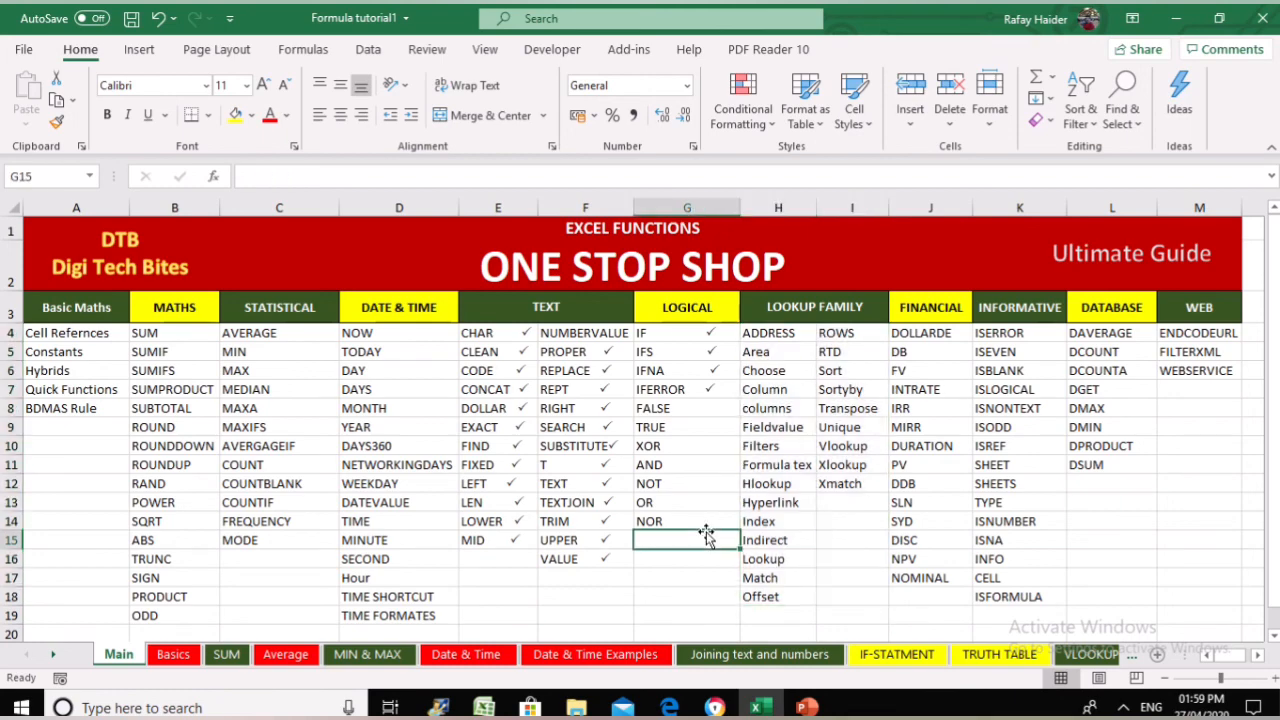